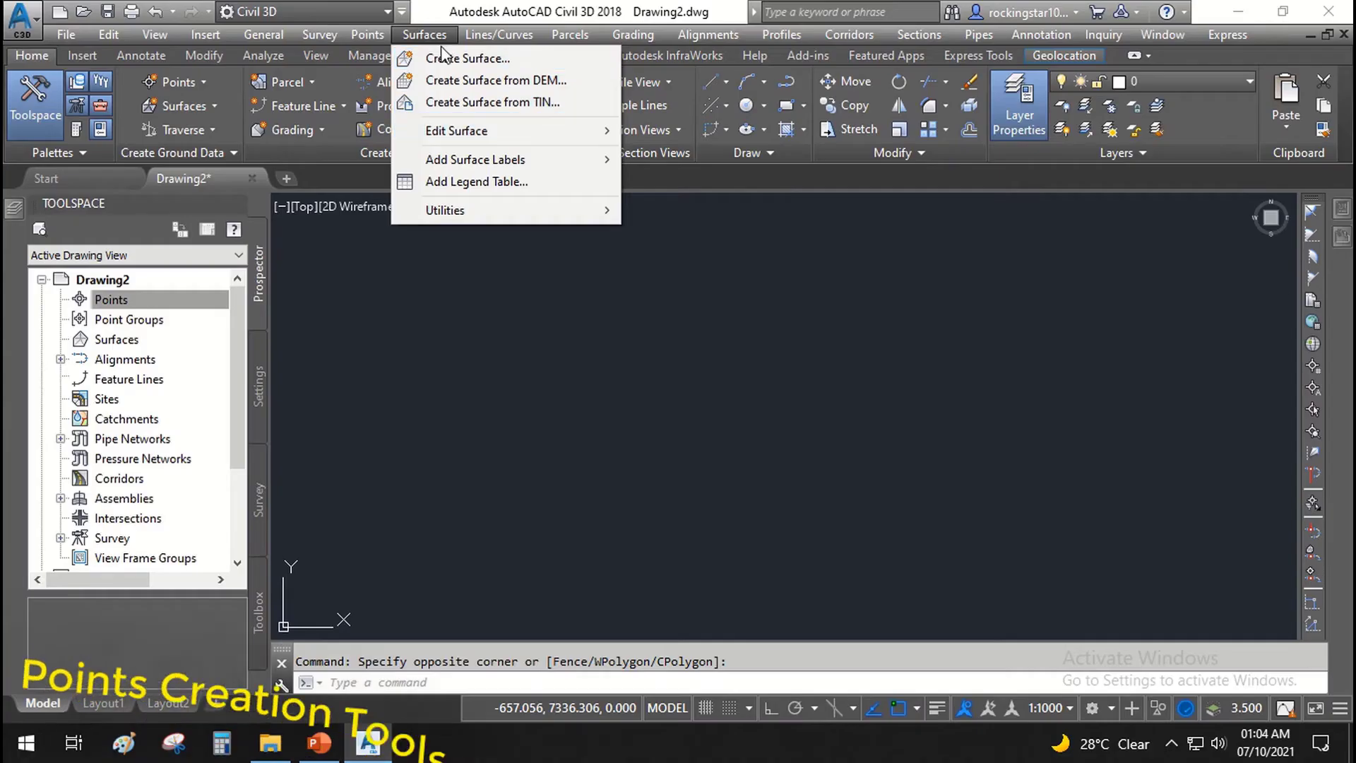
# - Open the Point Creation Tools, move the Create Points window over the drawing area and expand its parameter list
pyautogui.moveTo(472, 34)
pyautogui.click(464, 8)
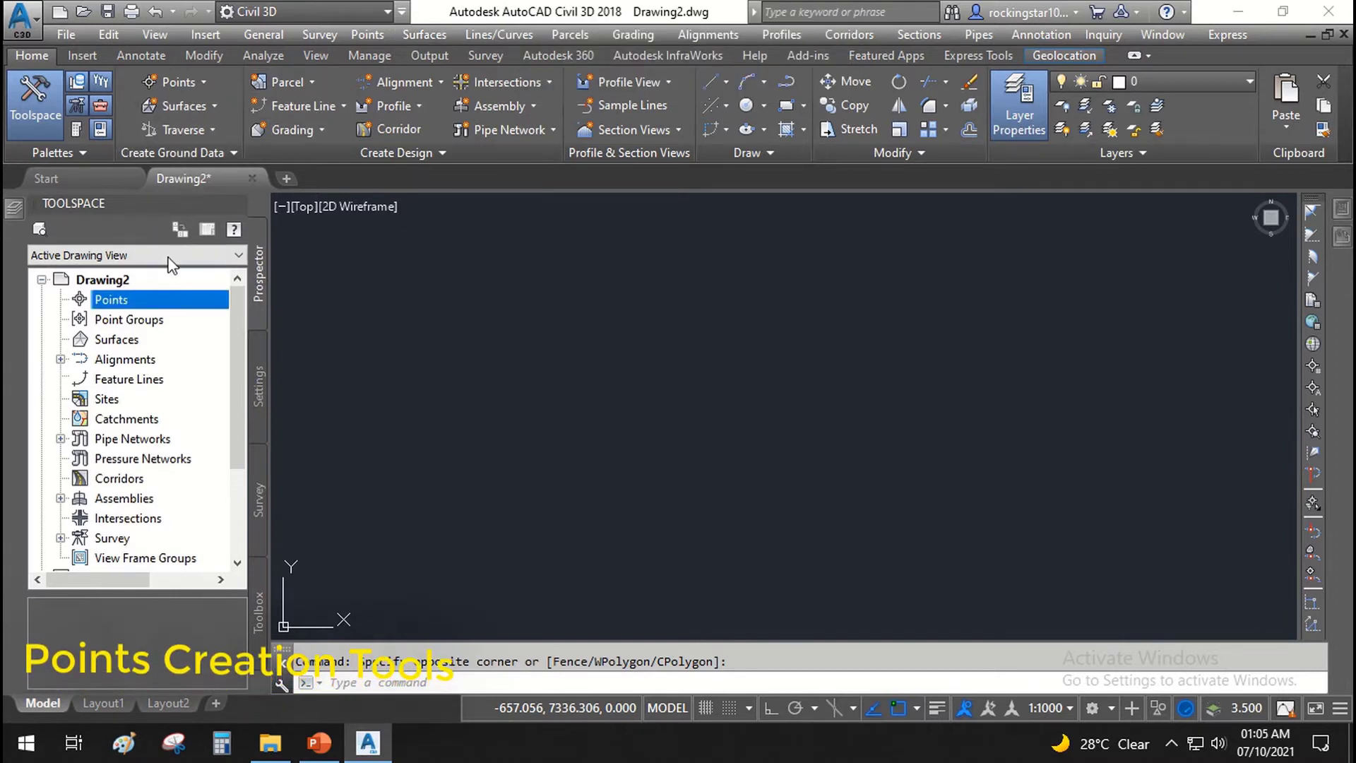
pyautogui.click(202, 83)
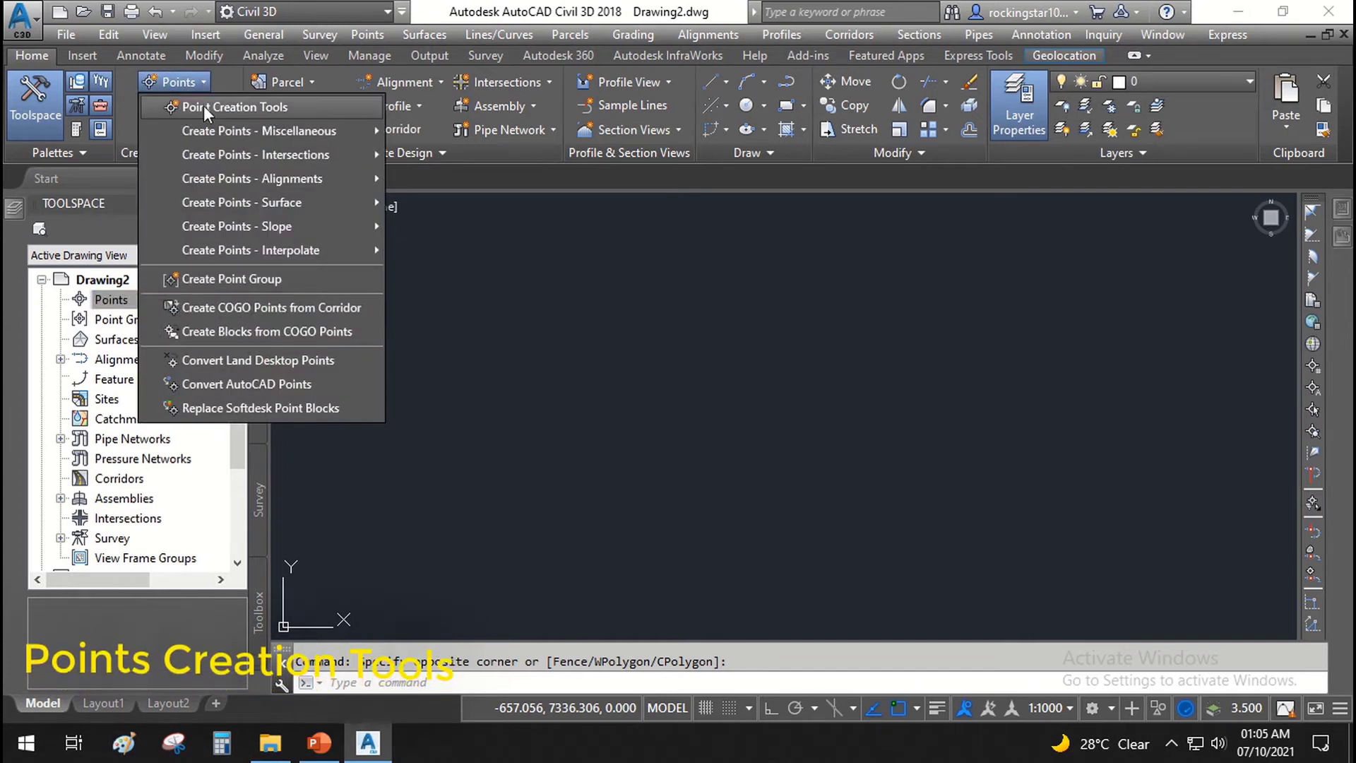
pyautogui.click(204, 106)
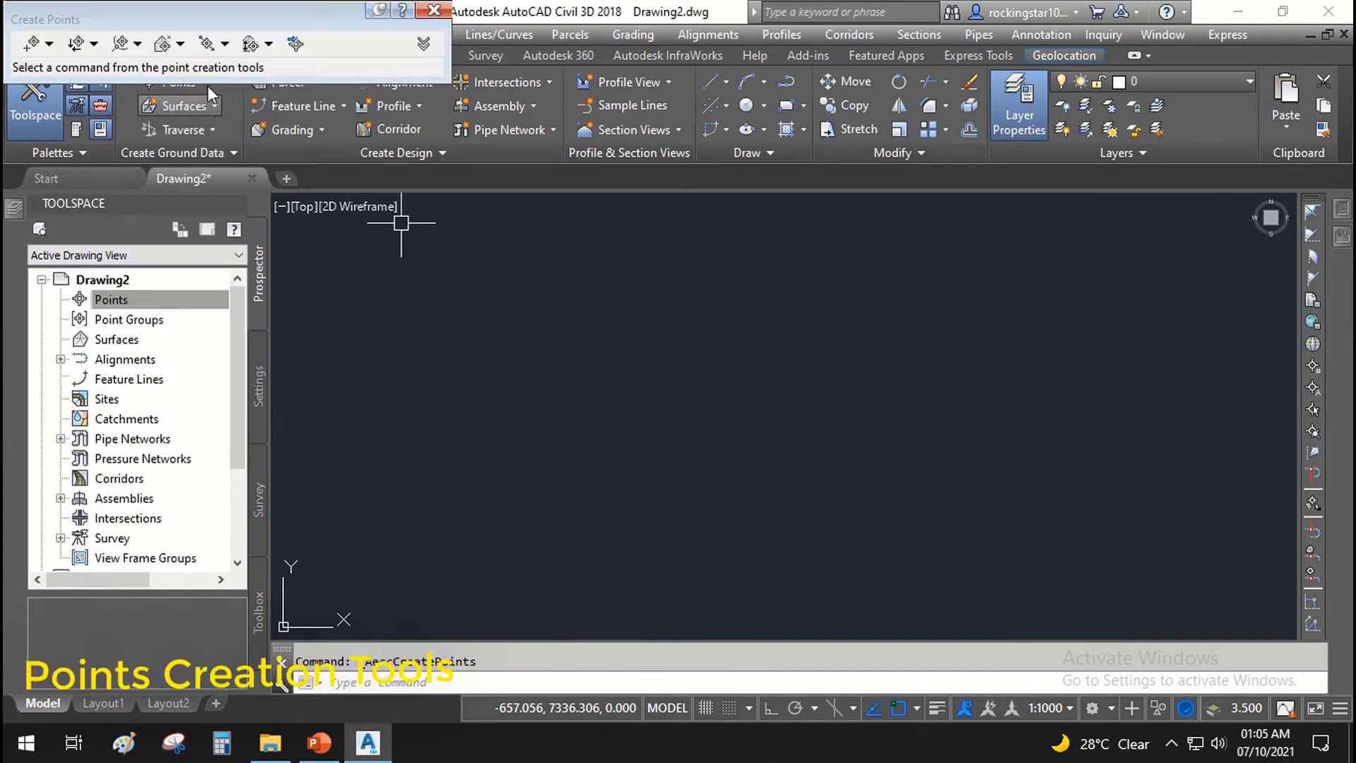
pyautogui.moveTo(169, 32)
pyautogui.mouseDown()
pyautogui.moveTo(454, 275)
pyautogui.moveTo(458, 252)
pyautogui.mouseUp()
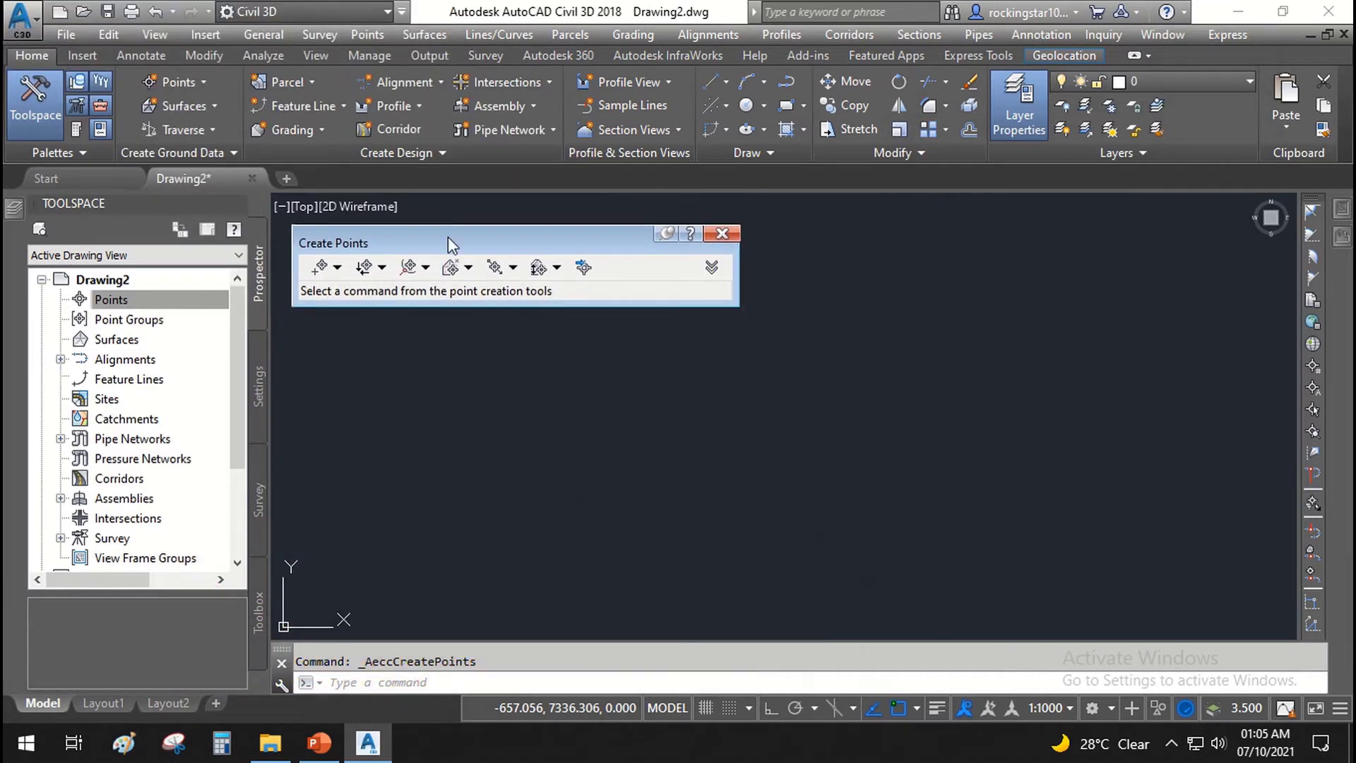
pyautogui.click(712, 267)
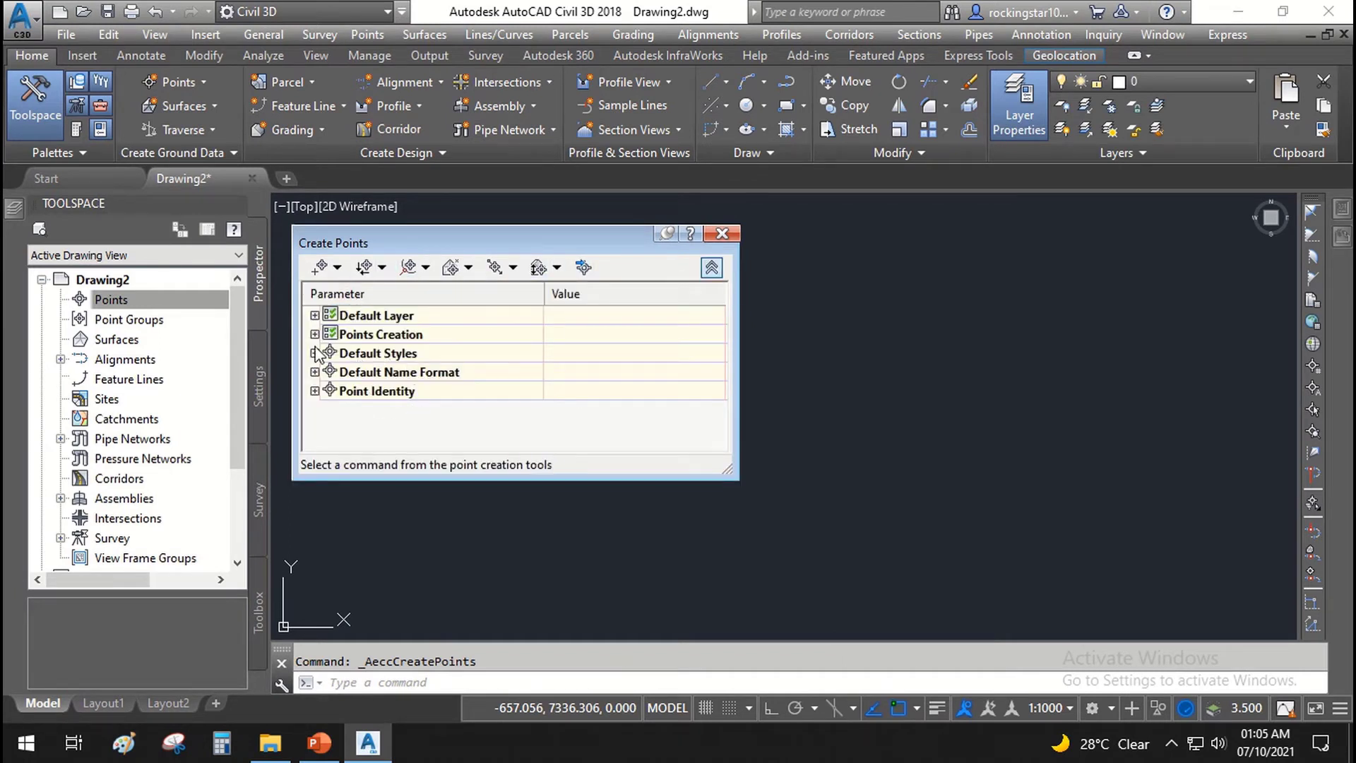
# - Close the Create Points window and reopen it with the Create command of the drawing's Points collection
pyautogui.click(713, 235)
pyautogui.click(129, 302)
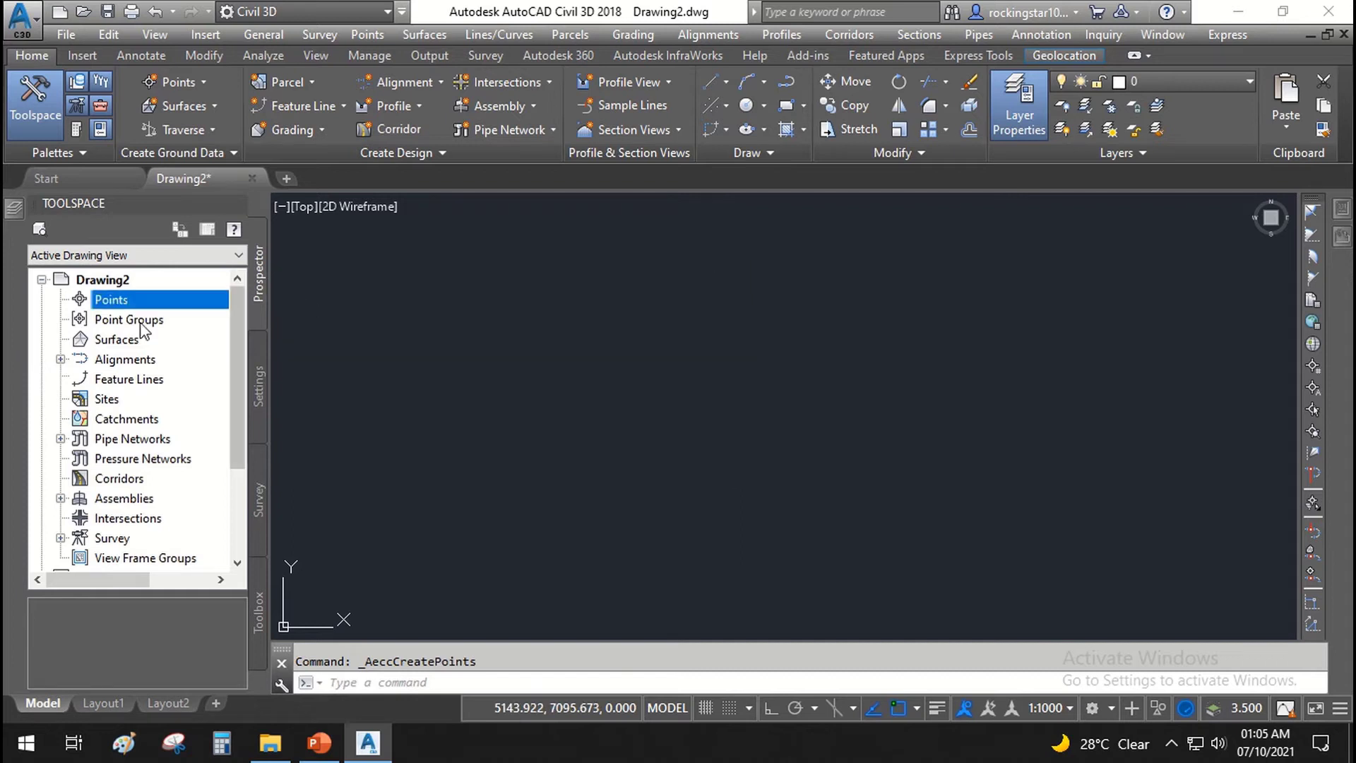
pyautogui.rightClick(128, 304)
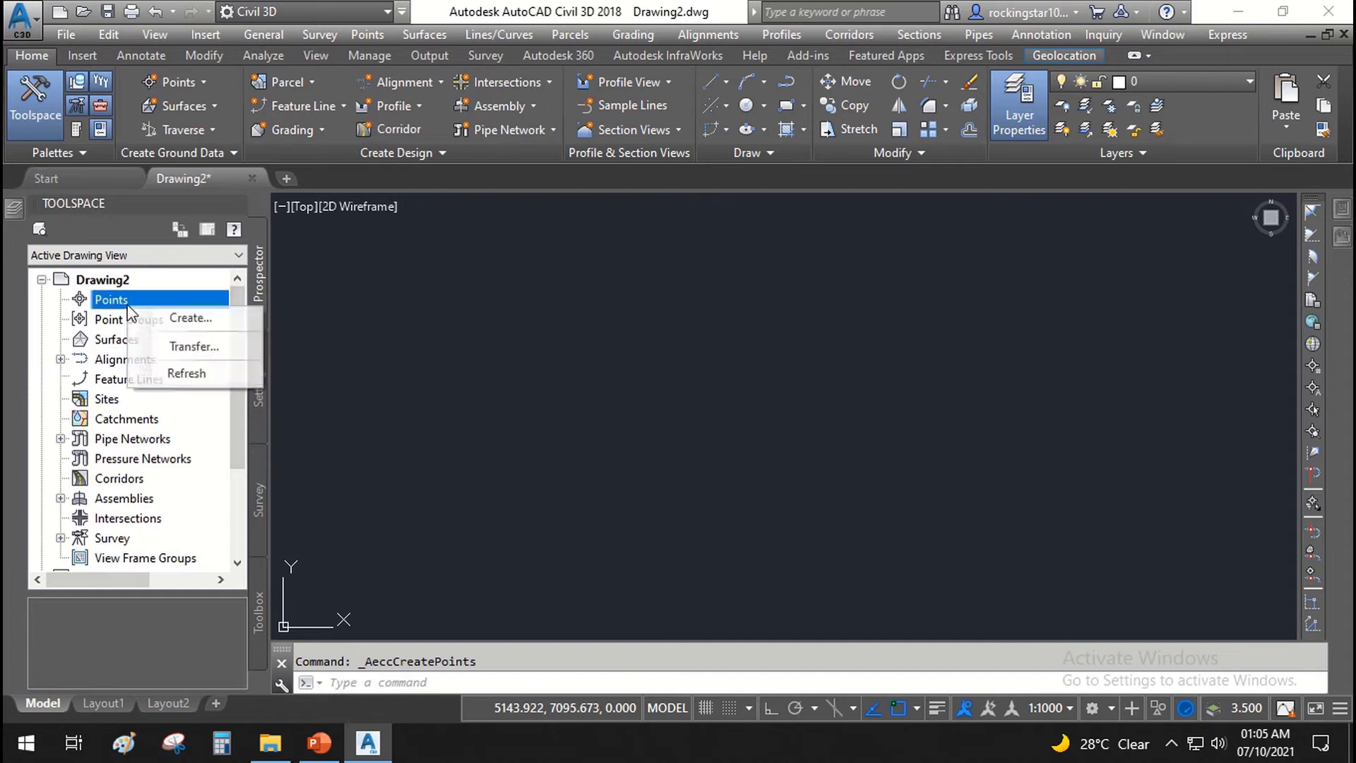
pyautogui.click(182, 319)
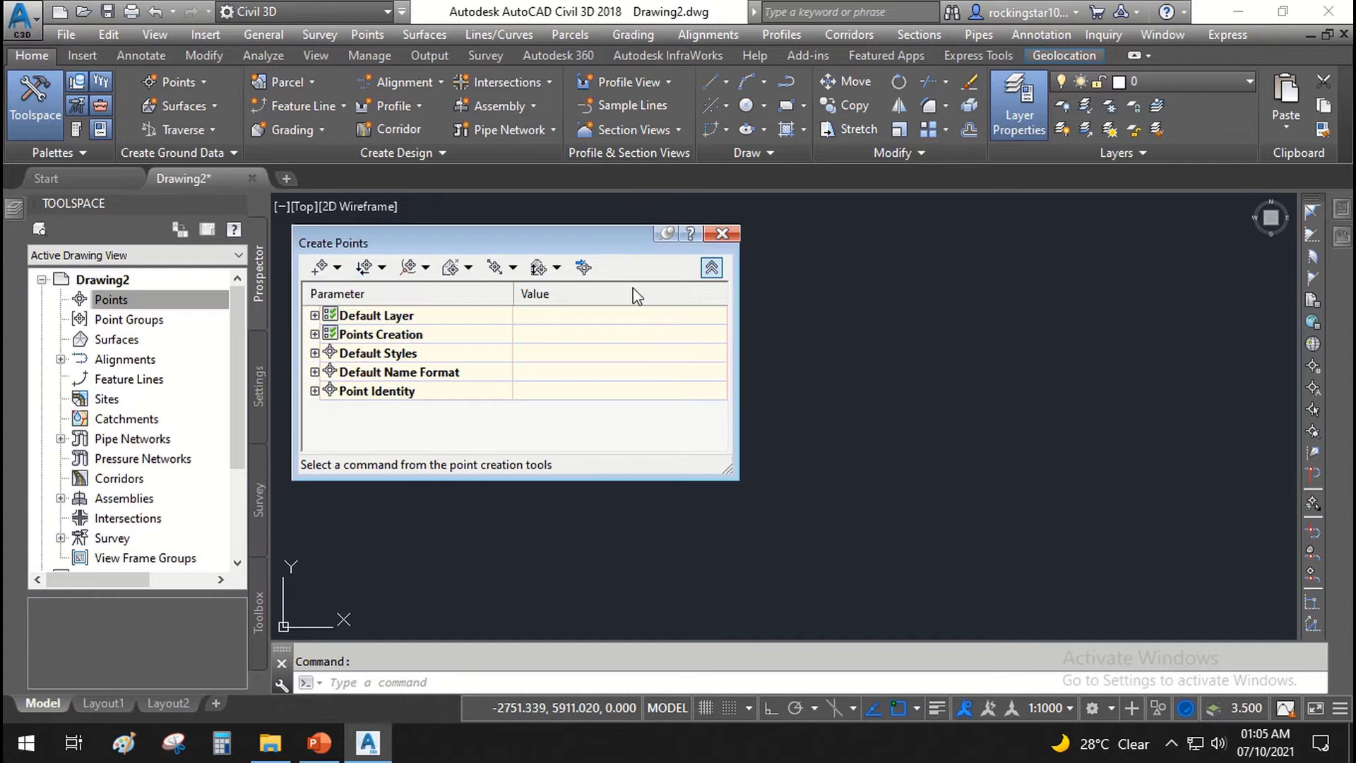
pyautogui.click(362, 35)
pyautogui.click(385, 56)
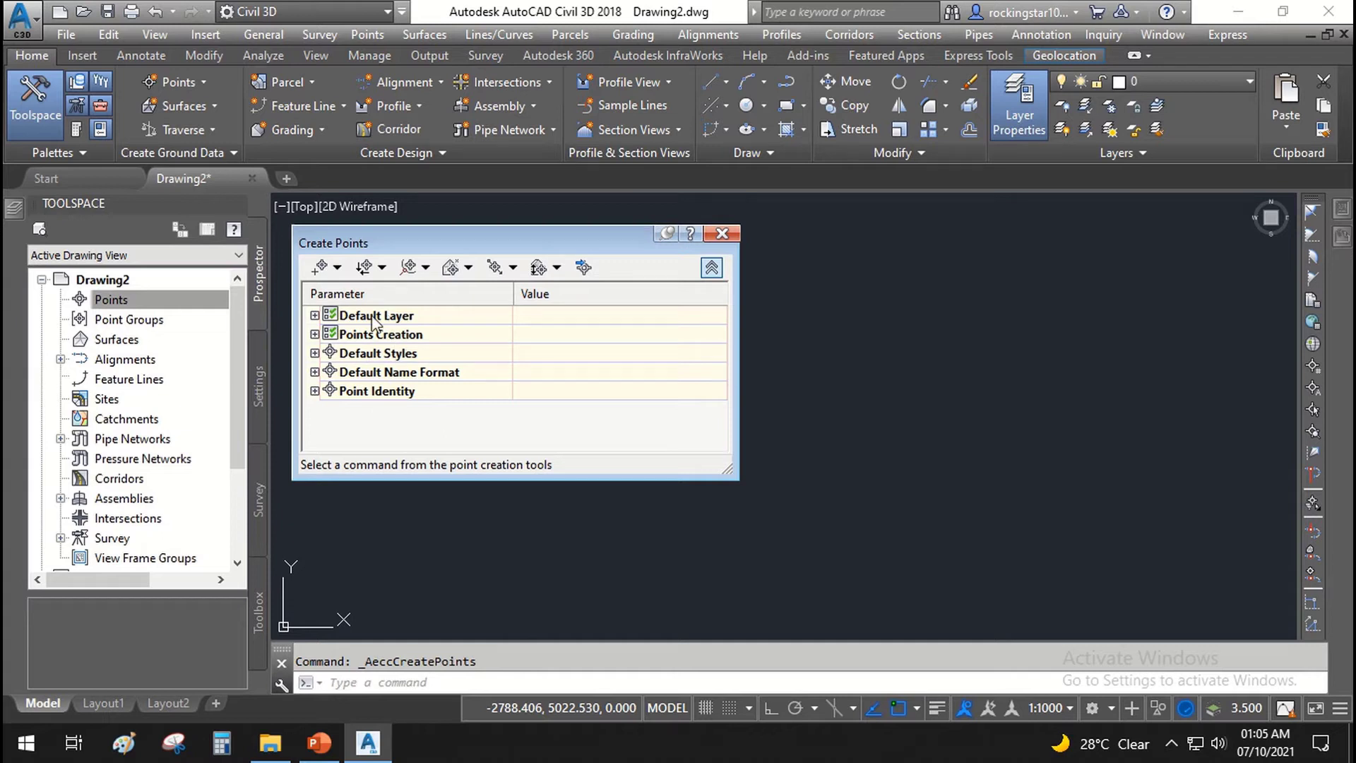
# - Expand the Default Layer and Points Creation parameters and examine the layer and the local, grid and geographic coordinate settings
pyautogui.click(712, 268)
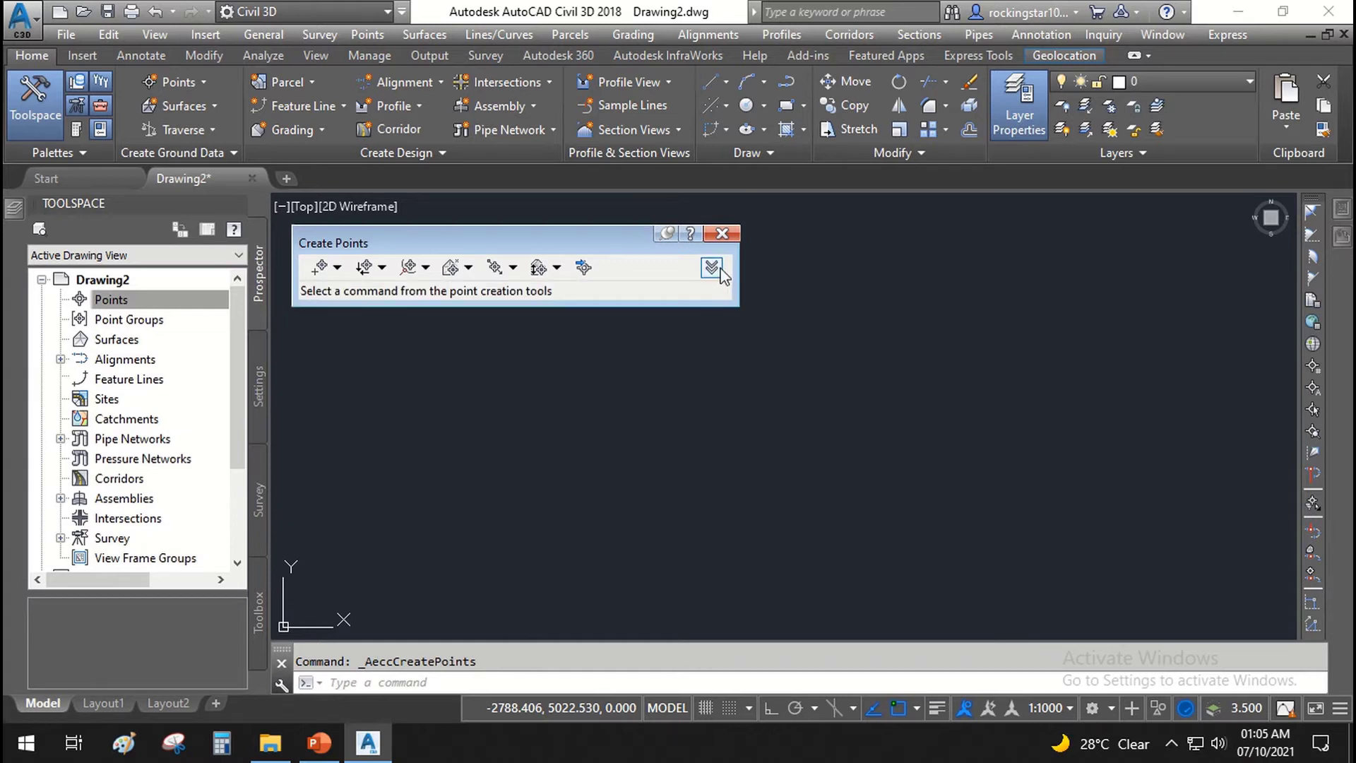
pyautogui.click(711, 267)
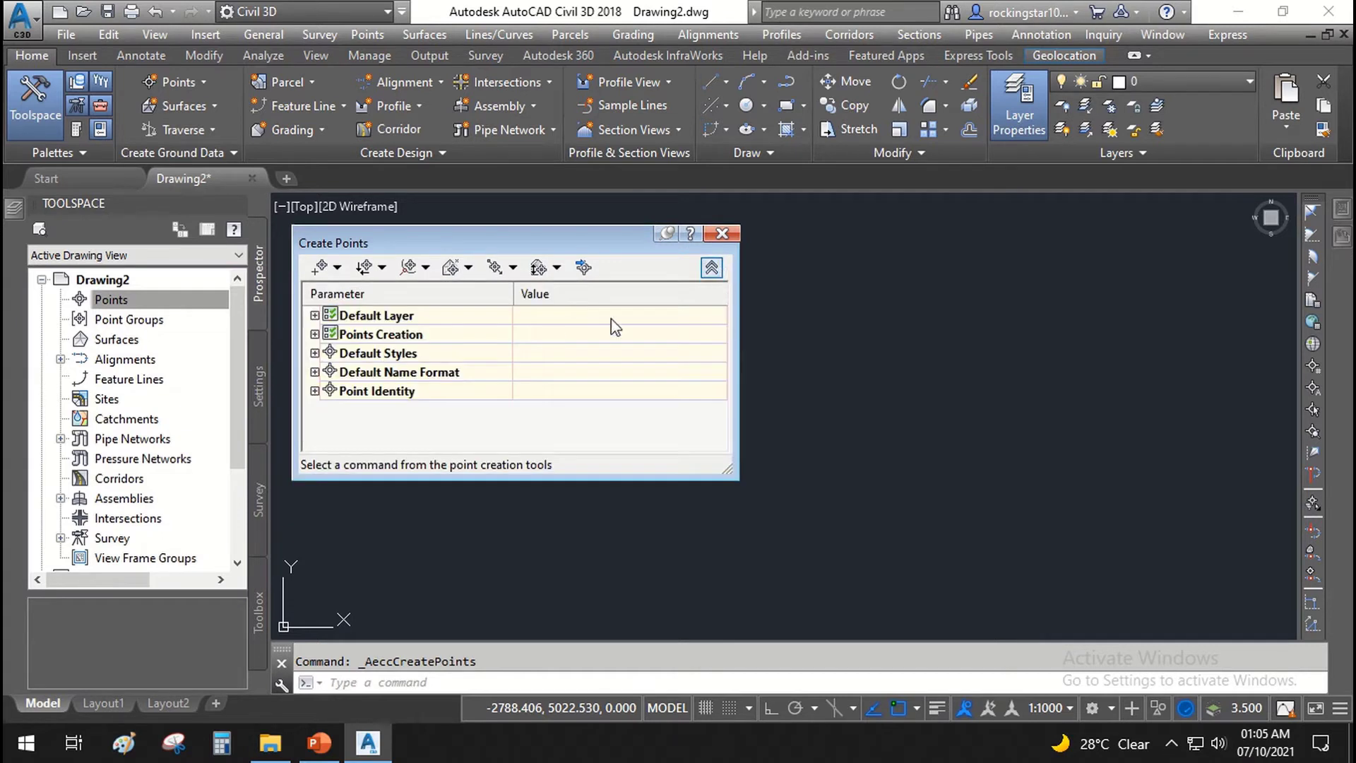
pyautogui.click(315, 316)
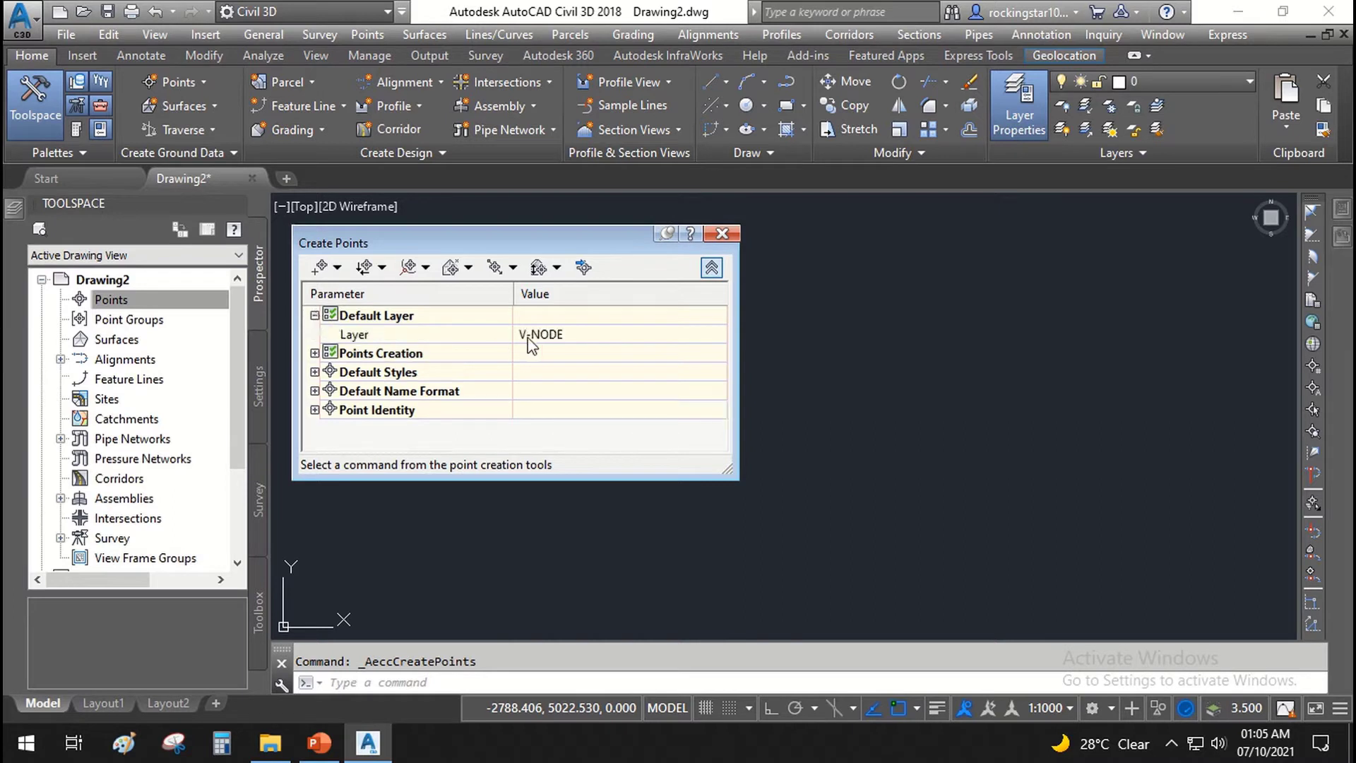
pyautogui.click(457, 337)
pyautogui.click(315, 353)
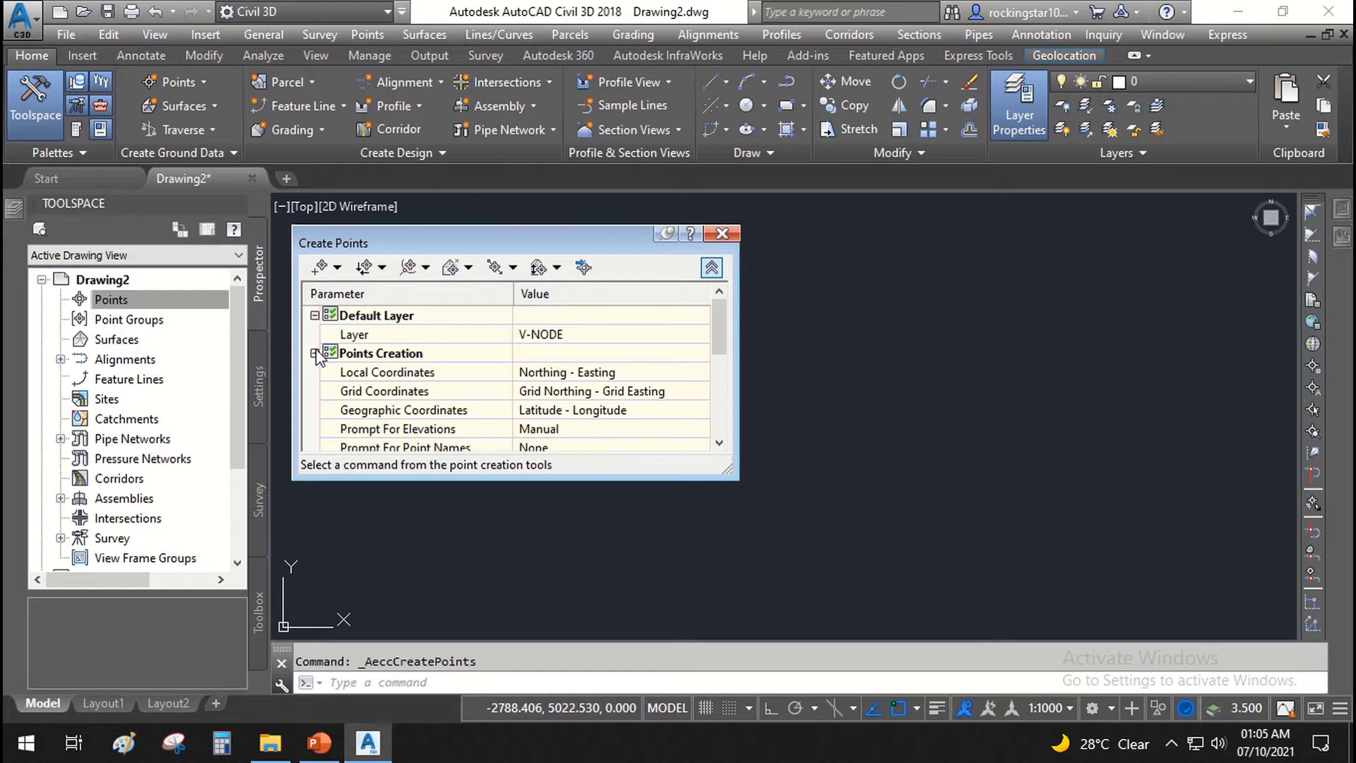
pyautogui.scroll(-1, 517, 352)
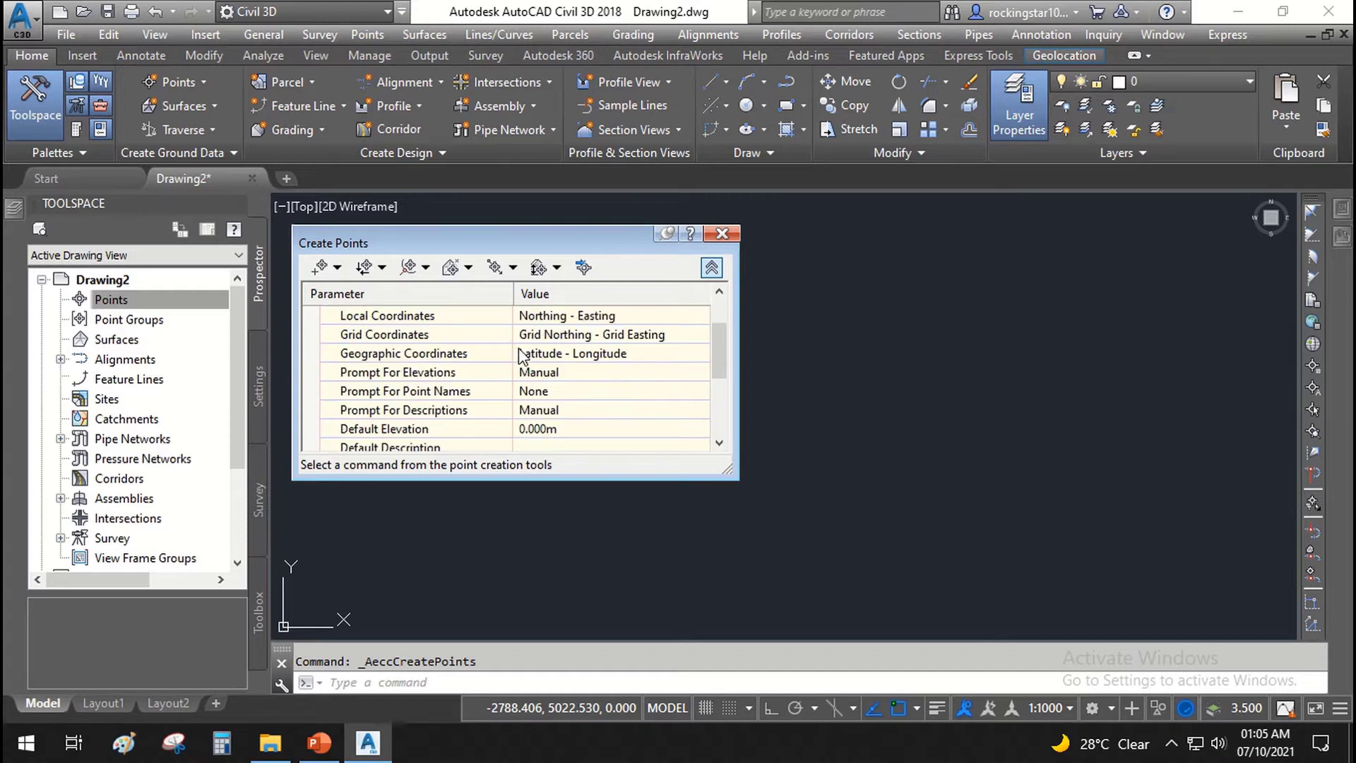
pyautogui.click(392, 320)
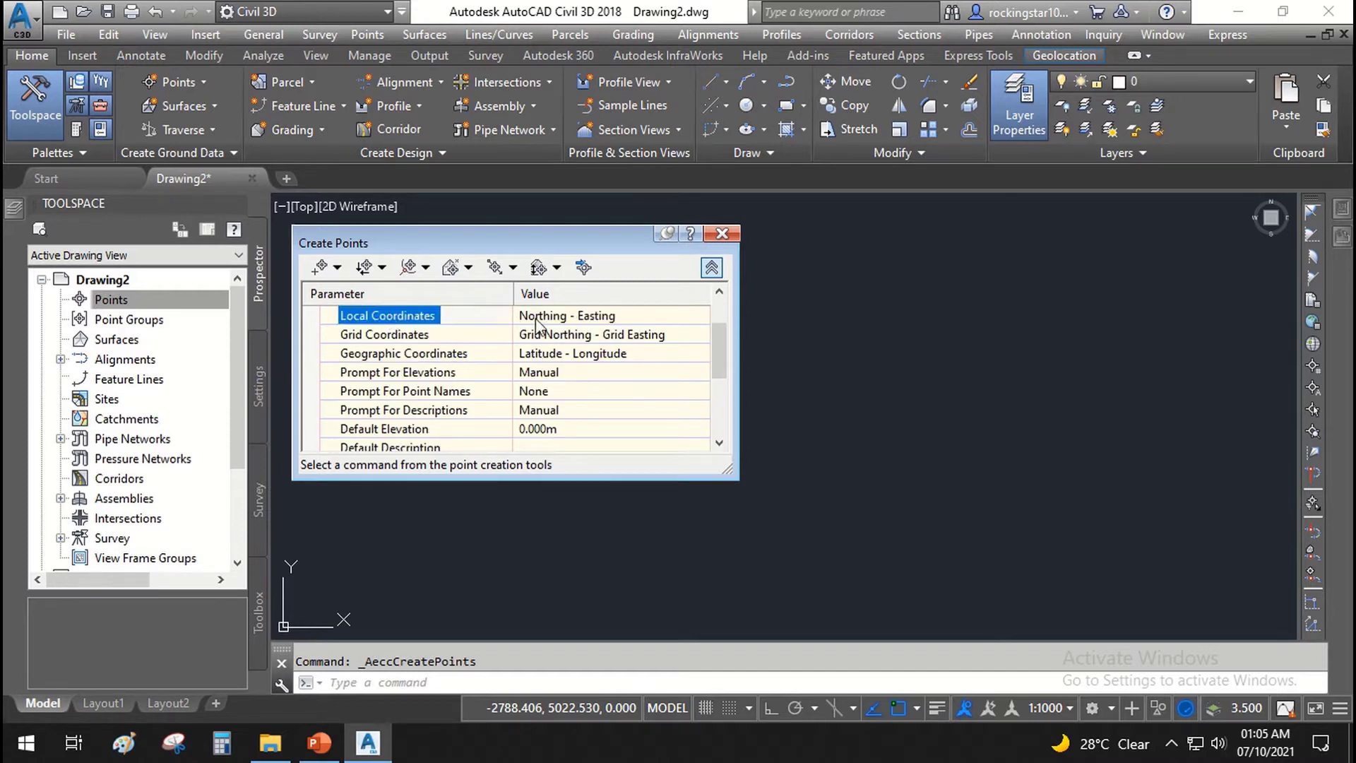
pyautogui.click(421, 356)
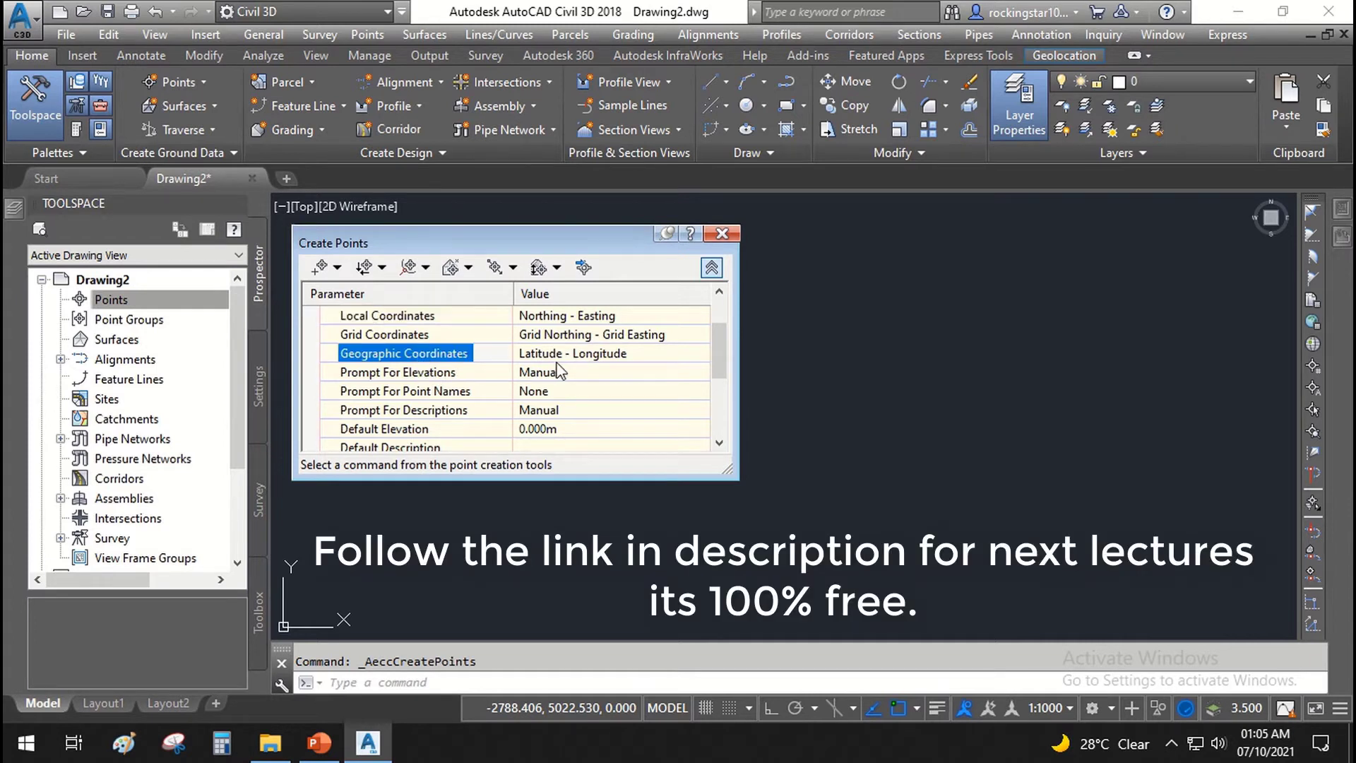
# - Set Prompt For Elevations to Automatic in the Points Creation parameters
pyautogui.click(373, 374)
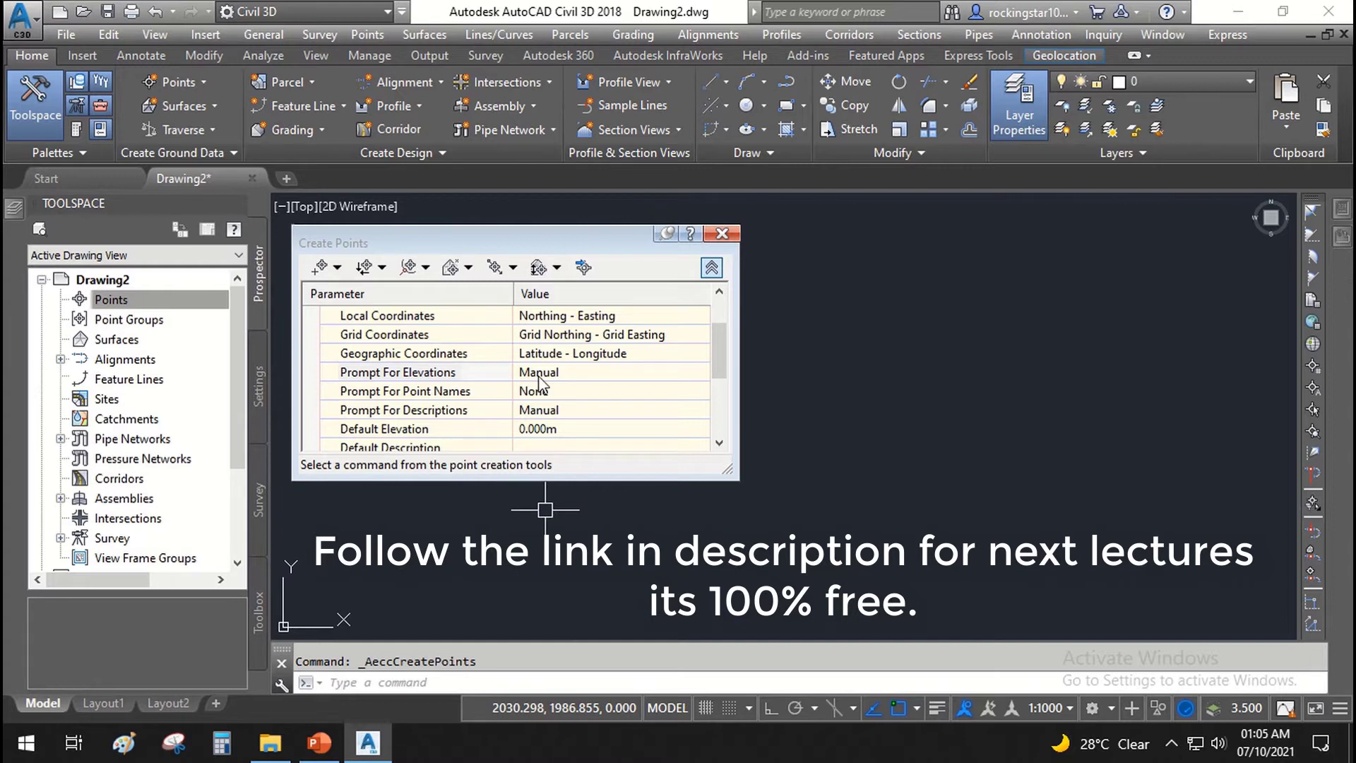
pyautogui.click(562, 373)
pyautogui.click(569, 374)
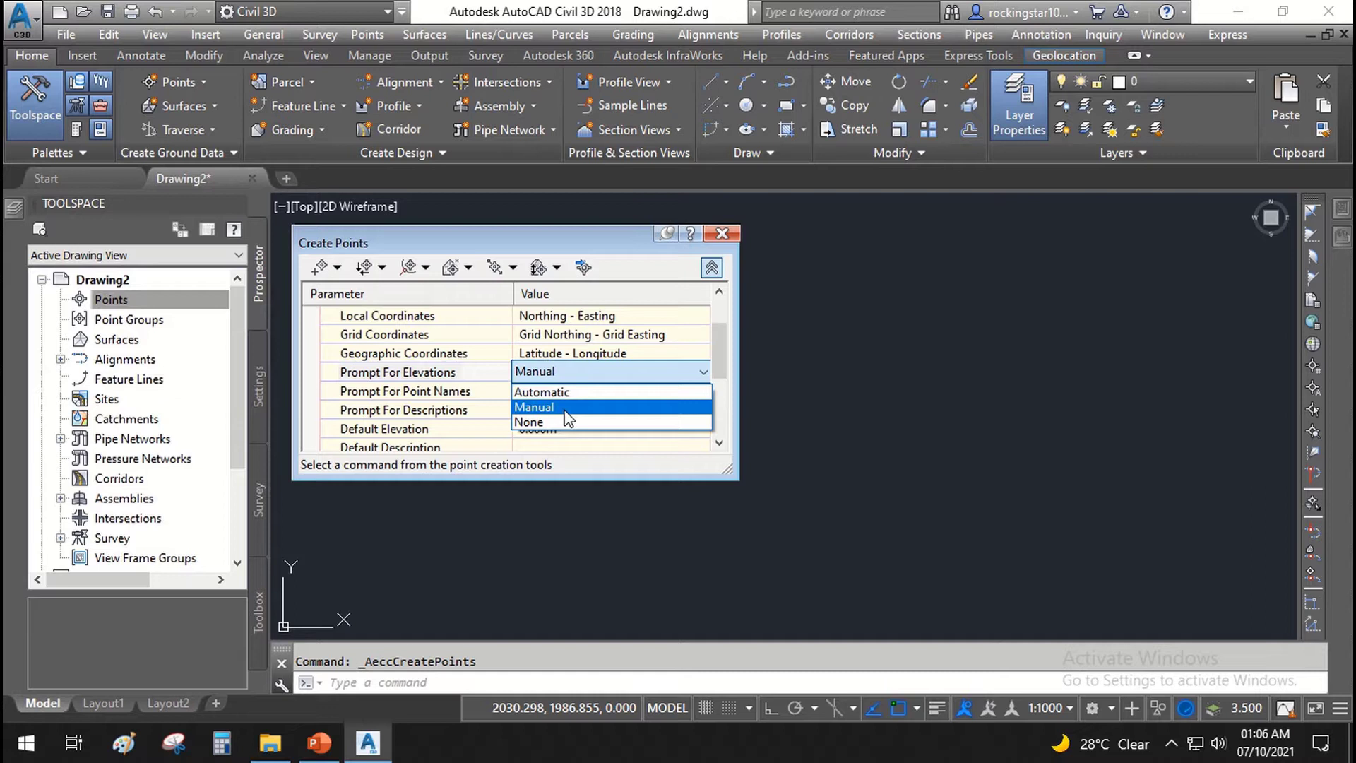
pyautogui.click(558, 393)
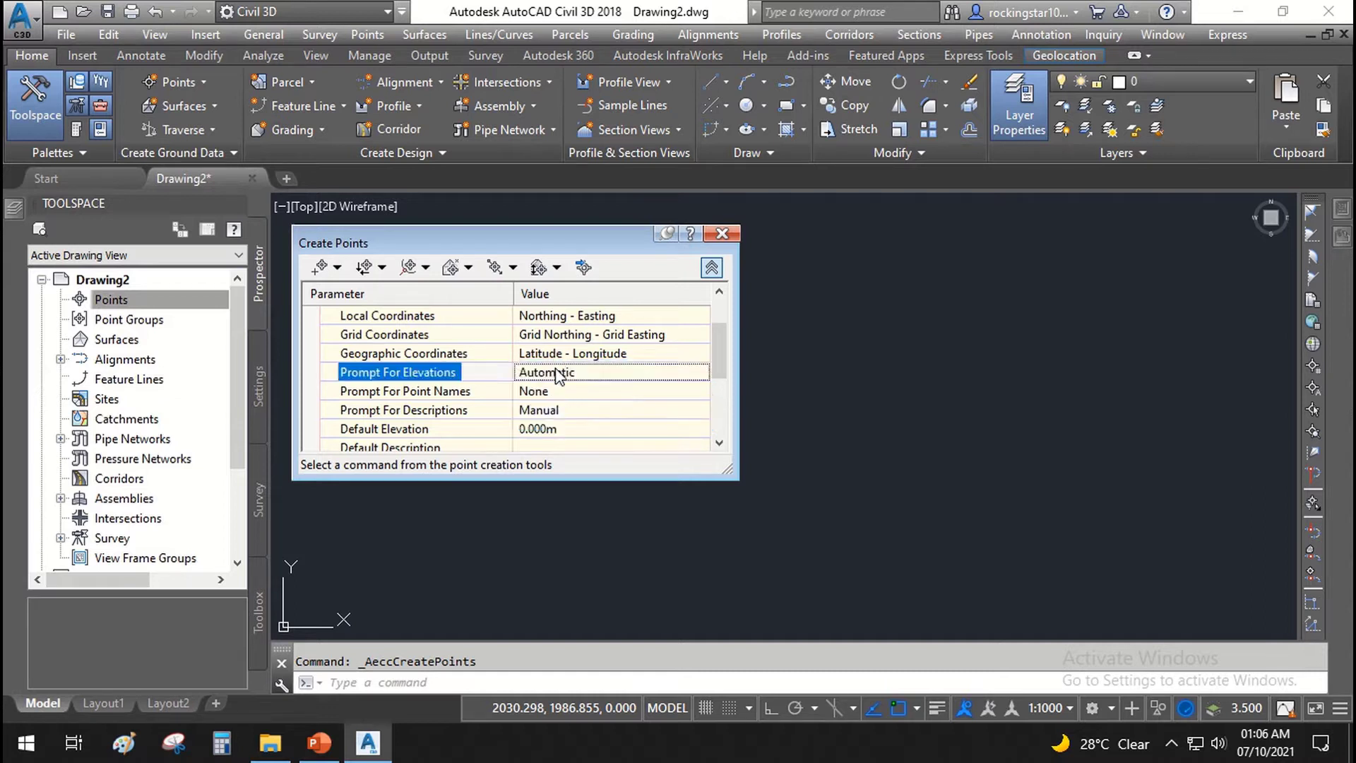
# - Examine the default elevation, default description and description-matching parameters, and collapse the Create Points parameter list
pyautogui.click(447, 429)
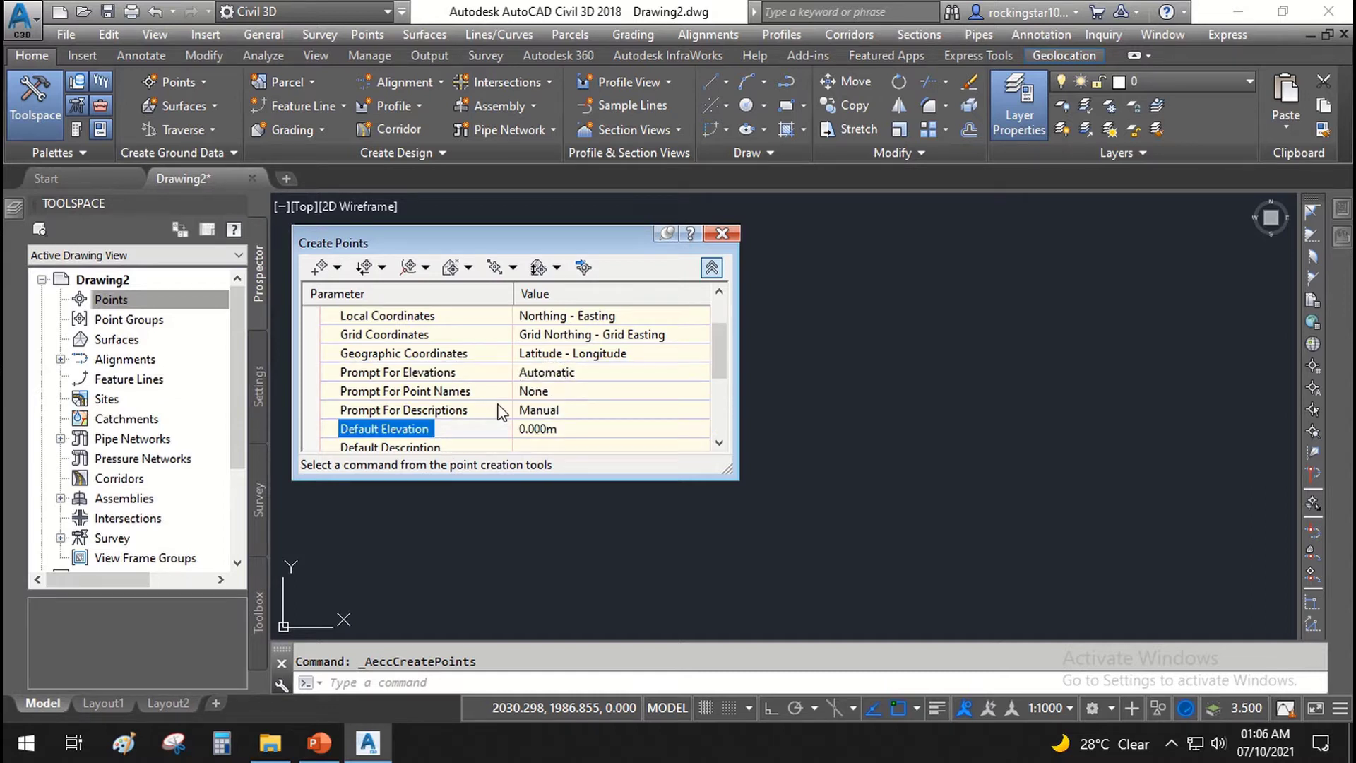
pyautogui.scroll(-2, 498, 399)
pyautogui.click(446, 336)
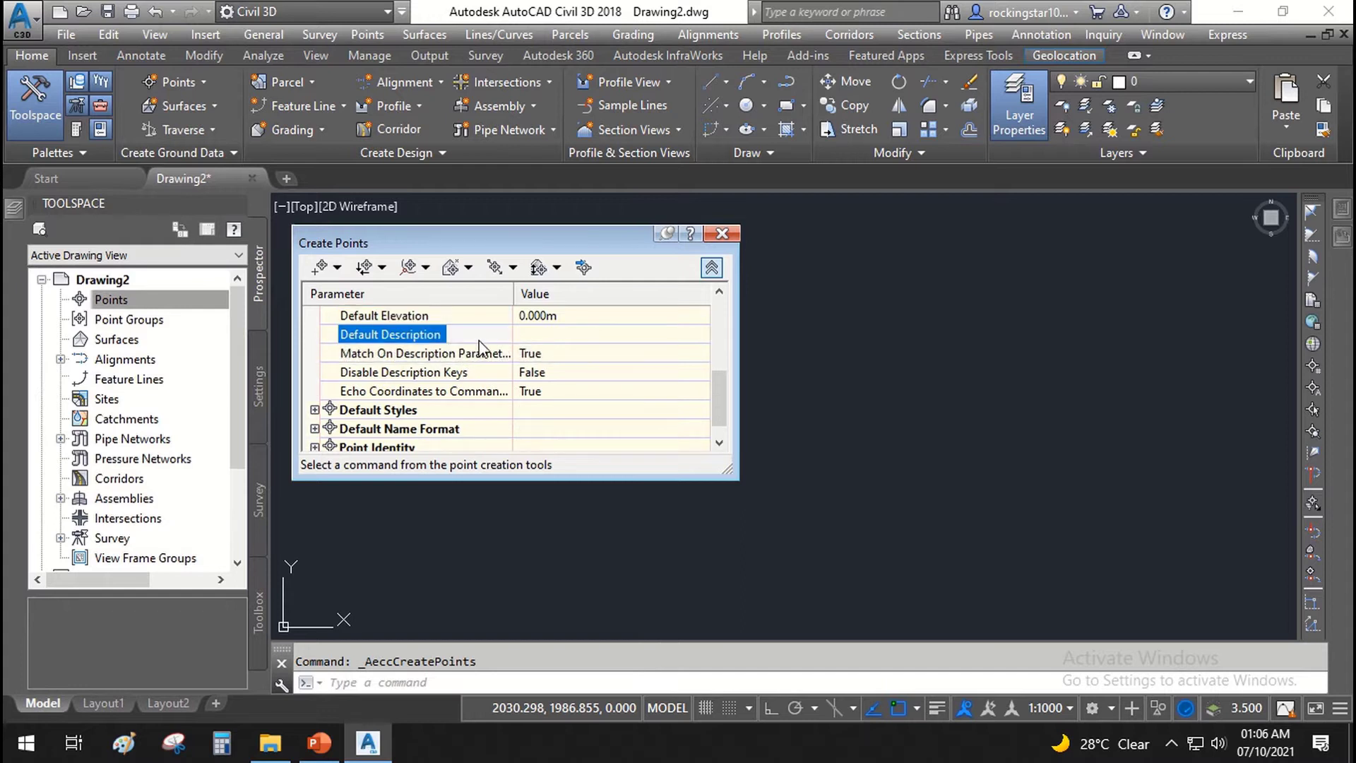
pyautogui.click(529, 351)
pyautogui.click(531, 352)
pyautogui.click(531, 352)
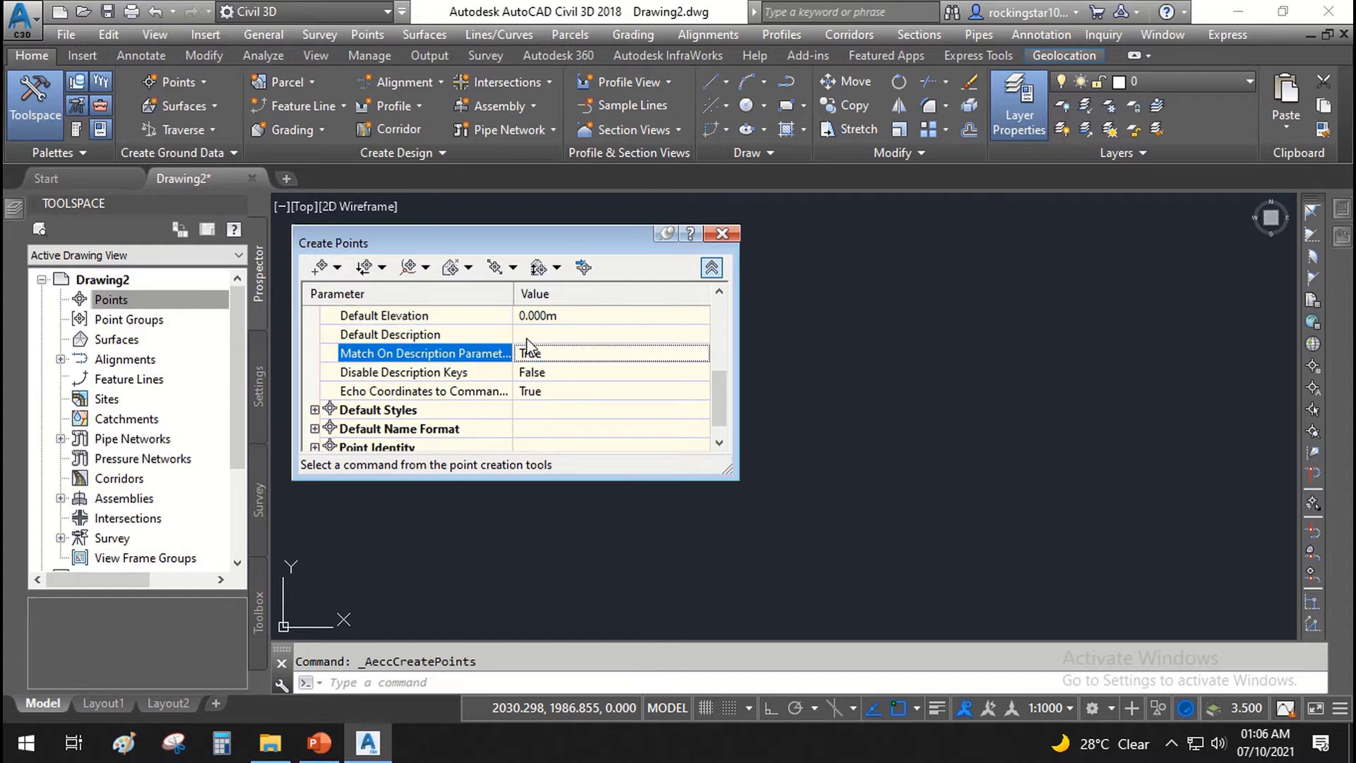
pyautogui.click(476, 338)
pyautogui.click(550, 337)
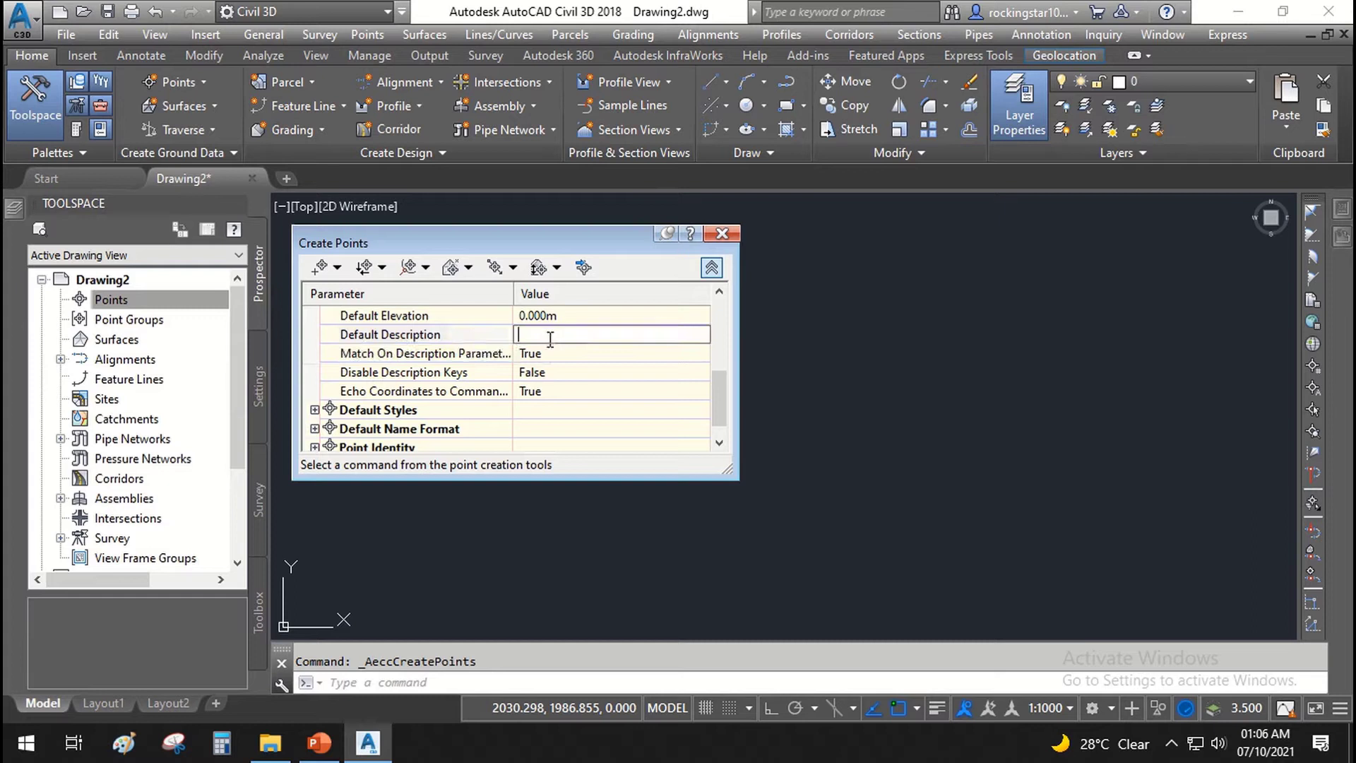
pyautogui.click(479, 342)
pyautogui.scroll(2, 487, 347)
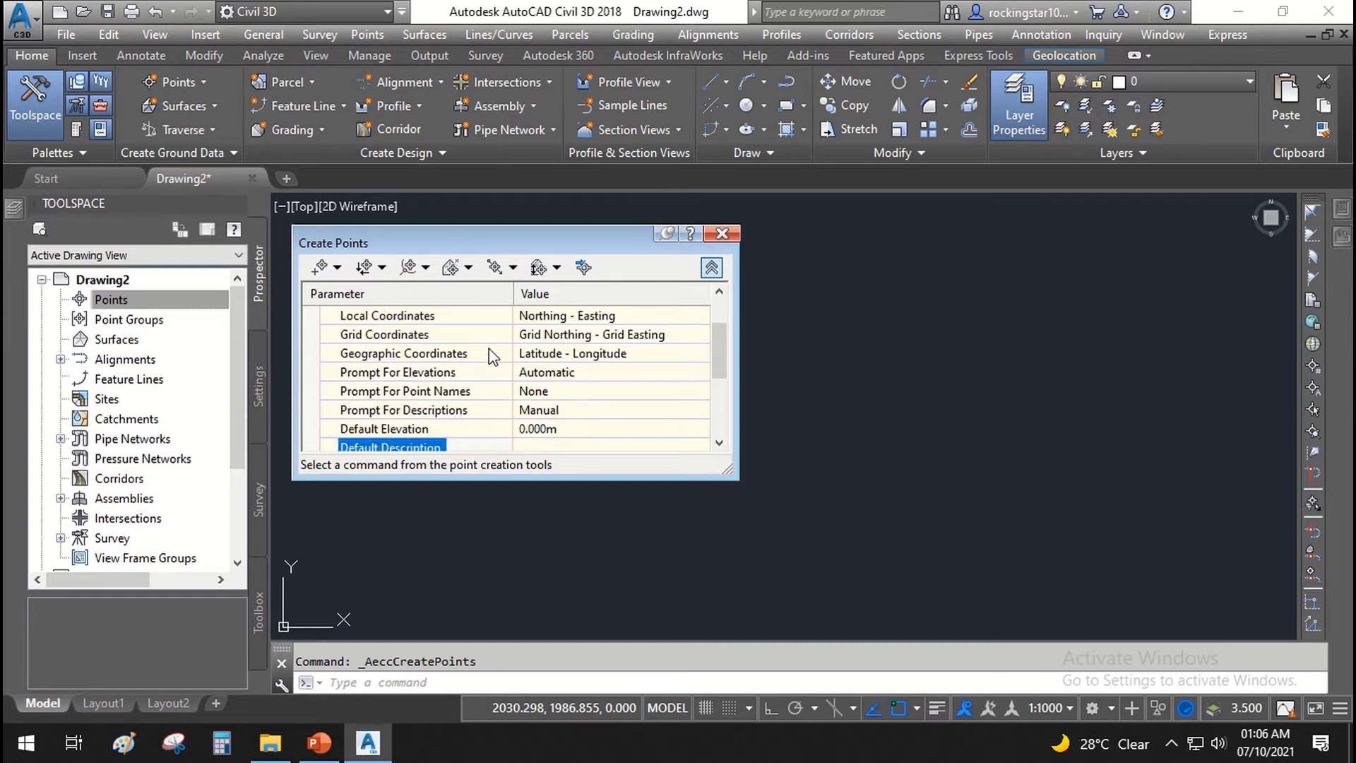
pyautogui.scroll(-1, 492, 384)
pyautogui.click(536, 390)
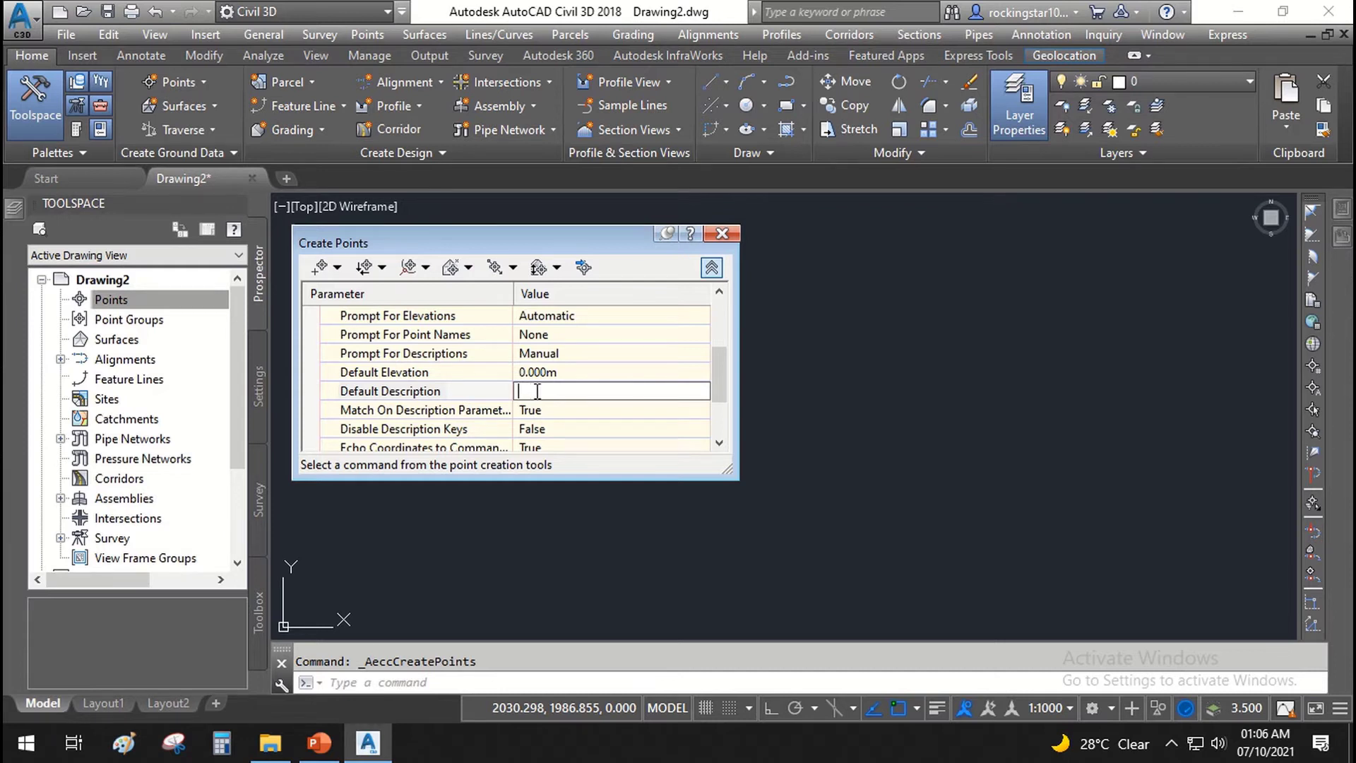
pyautogui.click(478, 392)
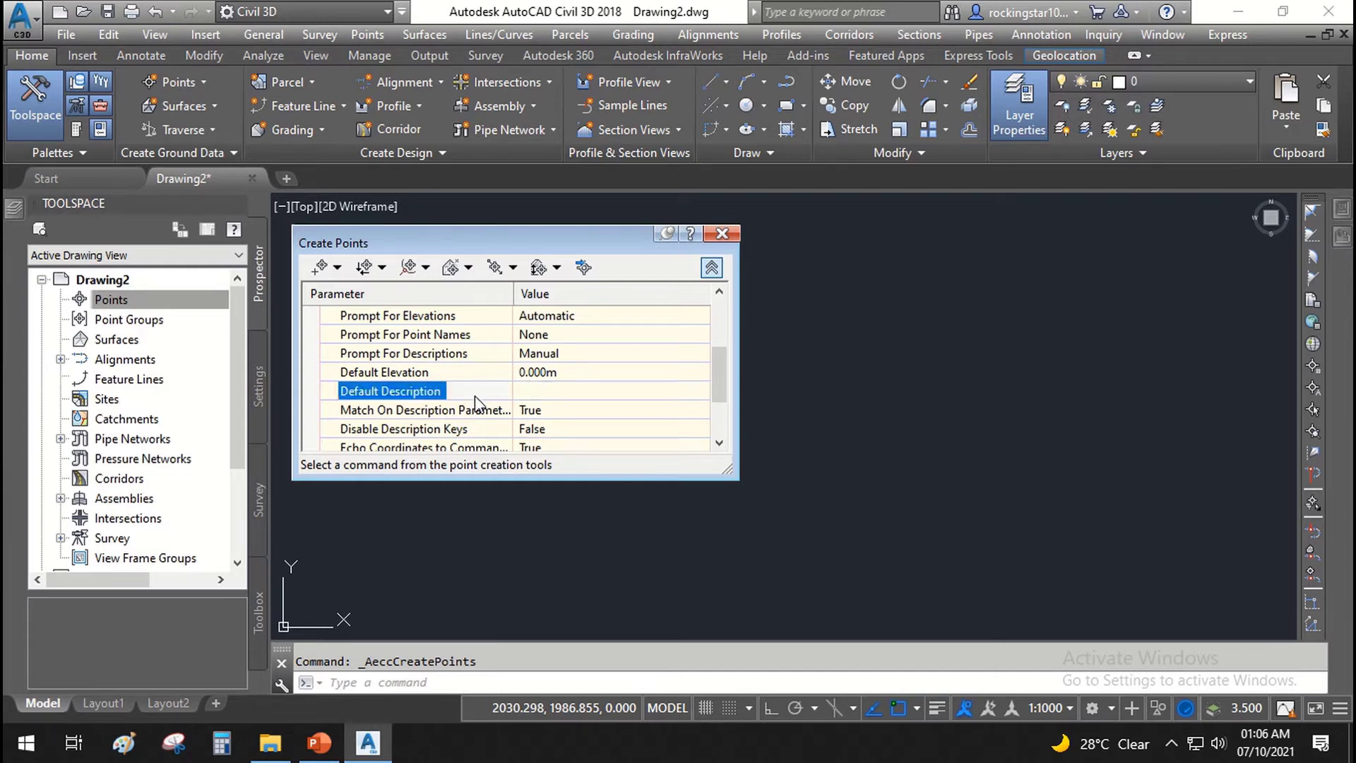
pyautogui.click(561, 392)
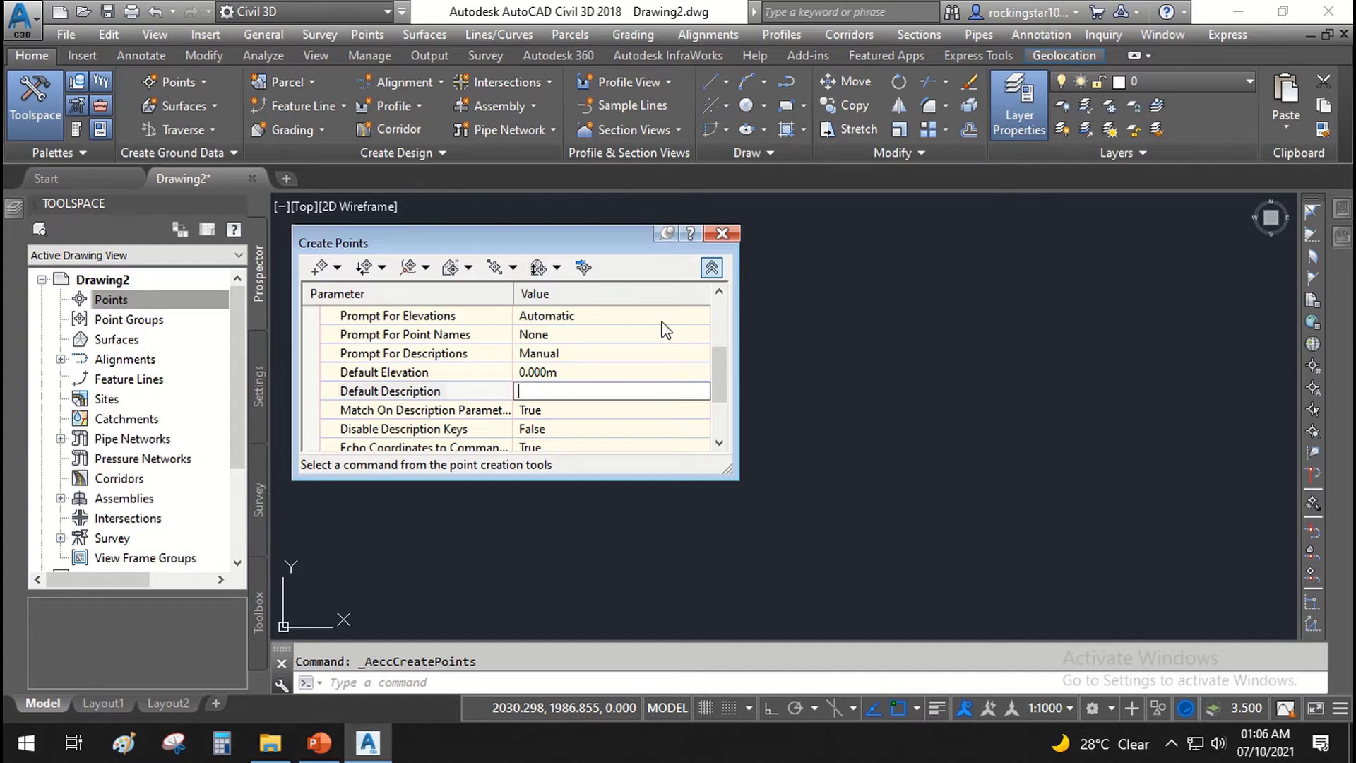
pyautogui.click(712, 267)
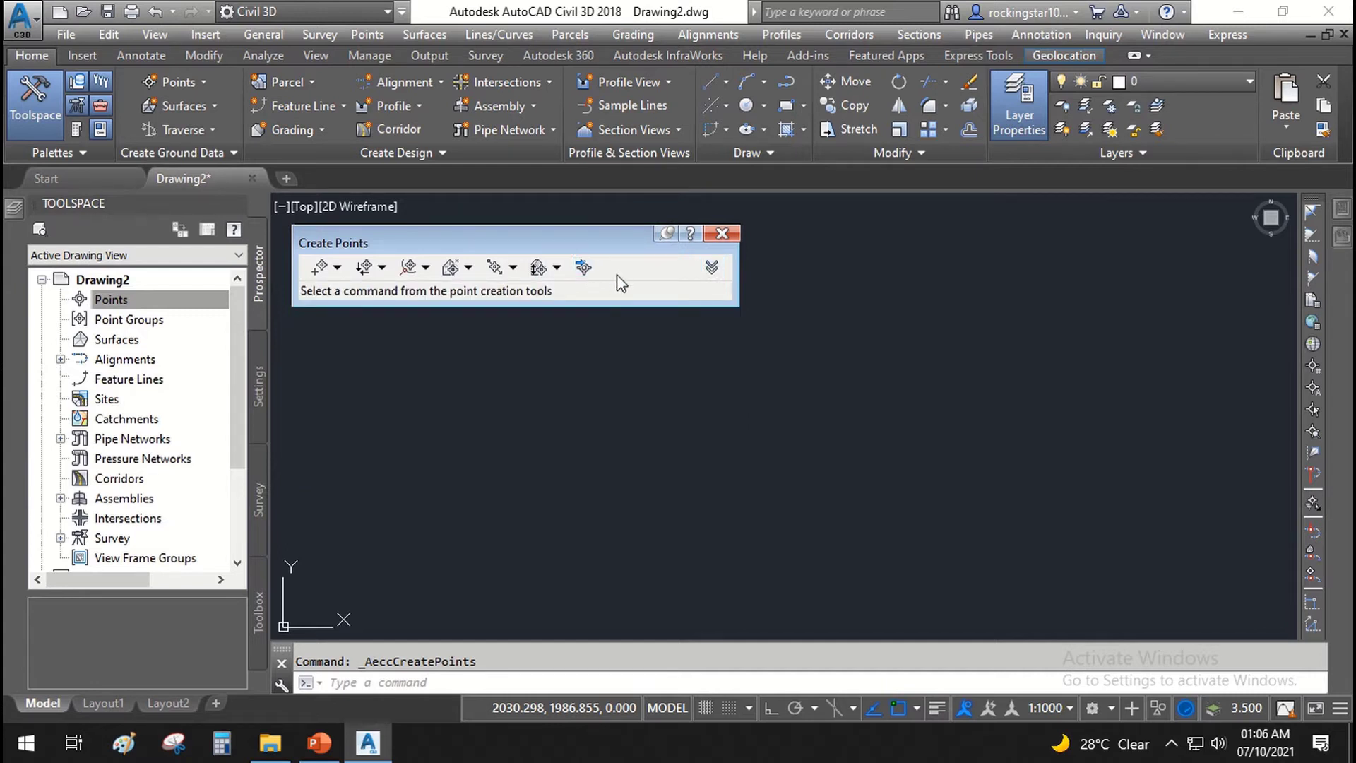
pyautogui.moveTo(606, 265); pyautogui.dragTo(592, 260)
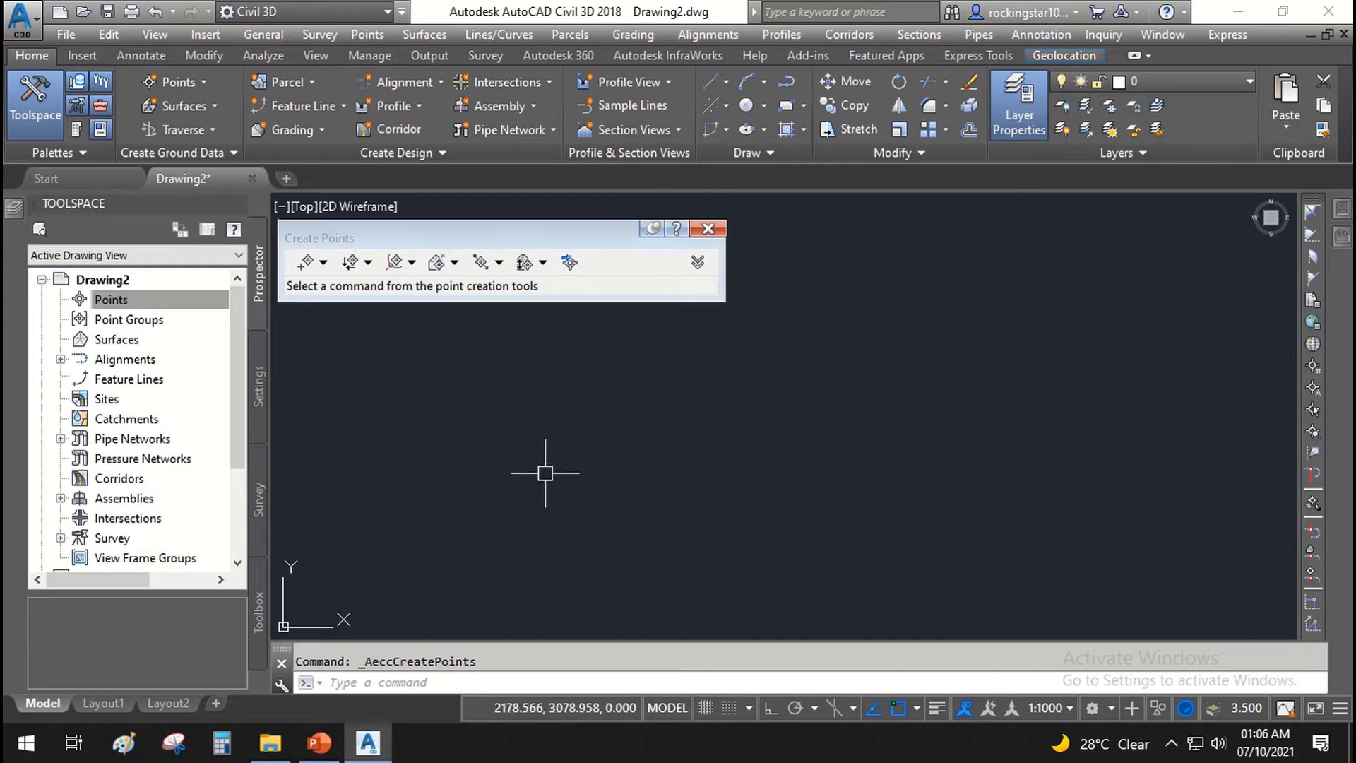
# - Open JTCADD Test.csv from the Road Design with Civil 3D folder in Excel, maximize its window and dismiss the licence notice
pyautogui.click(259, 747)
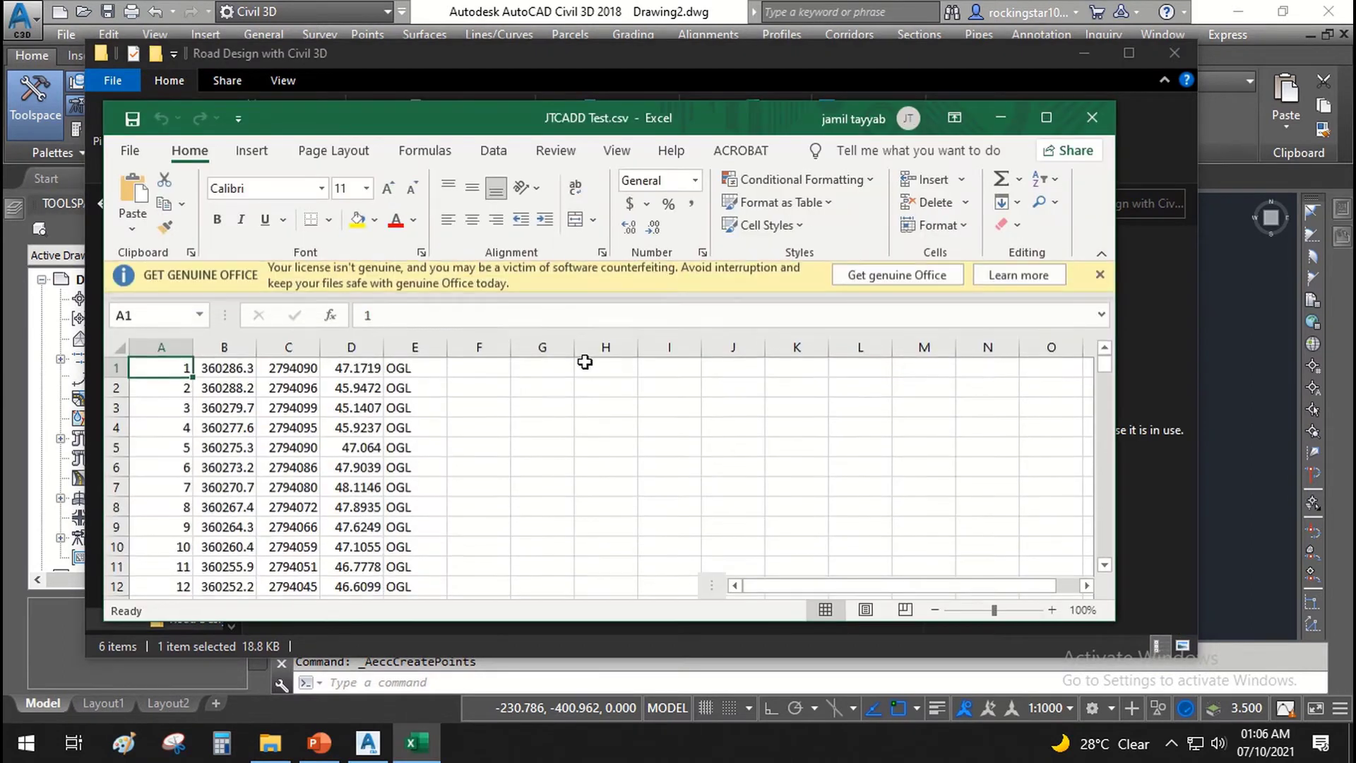
pyautogui.click(1046, 117)
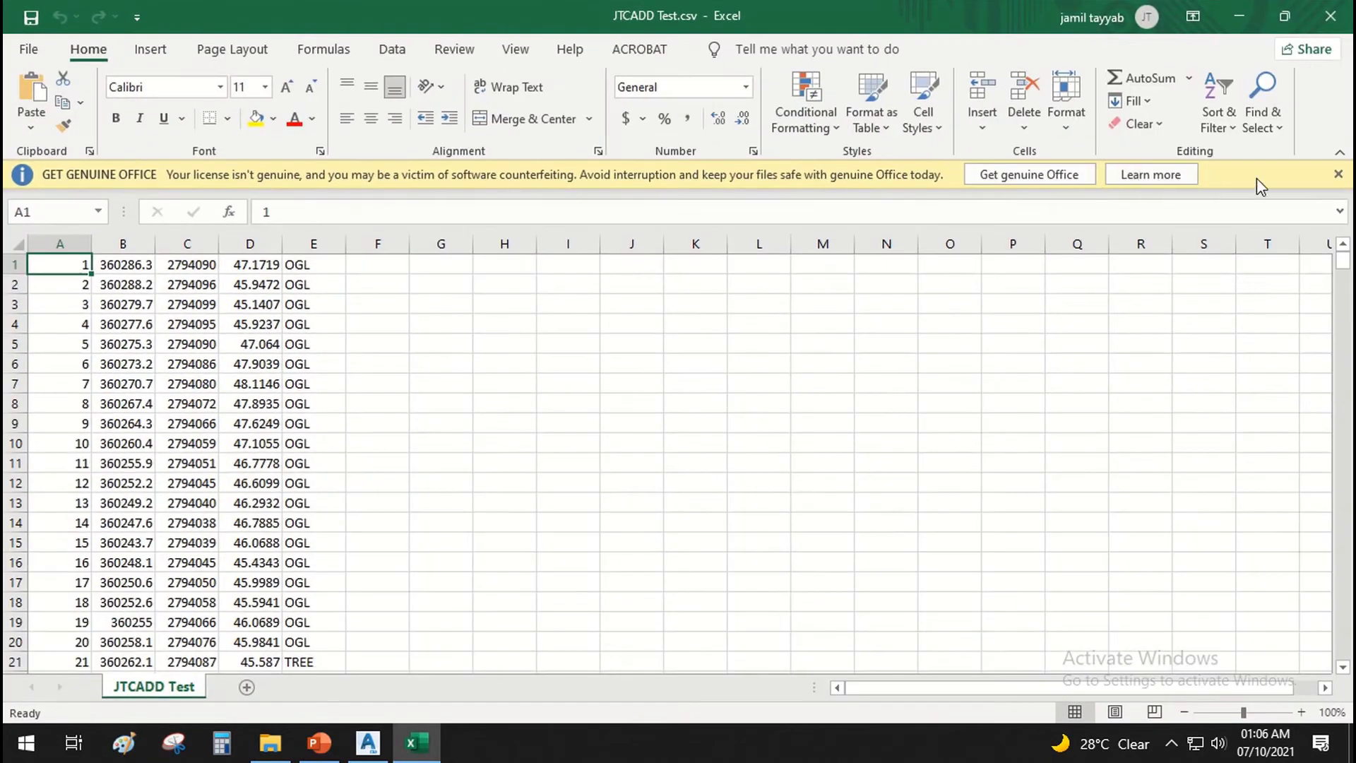
pyautogui.click(1338, 174)
# - Examine the point number, easting, northing, elevation and description values in the first row of the CSV sheet
pyautogui.click(124, 252)
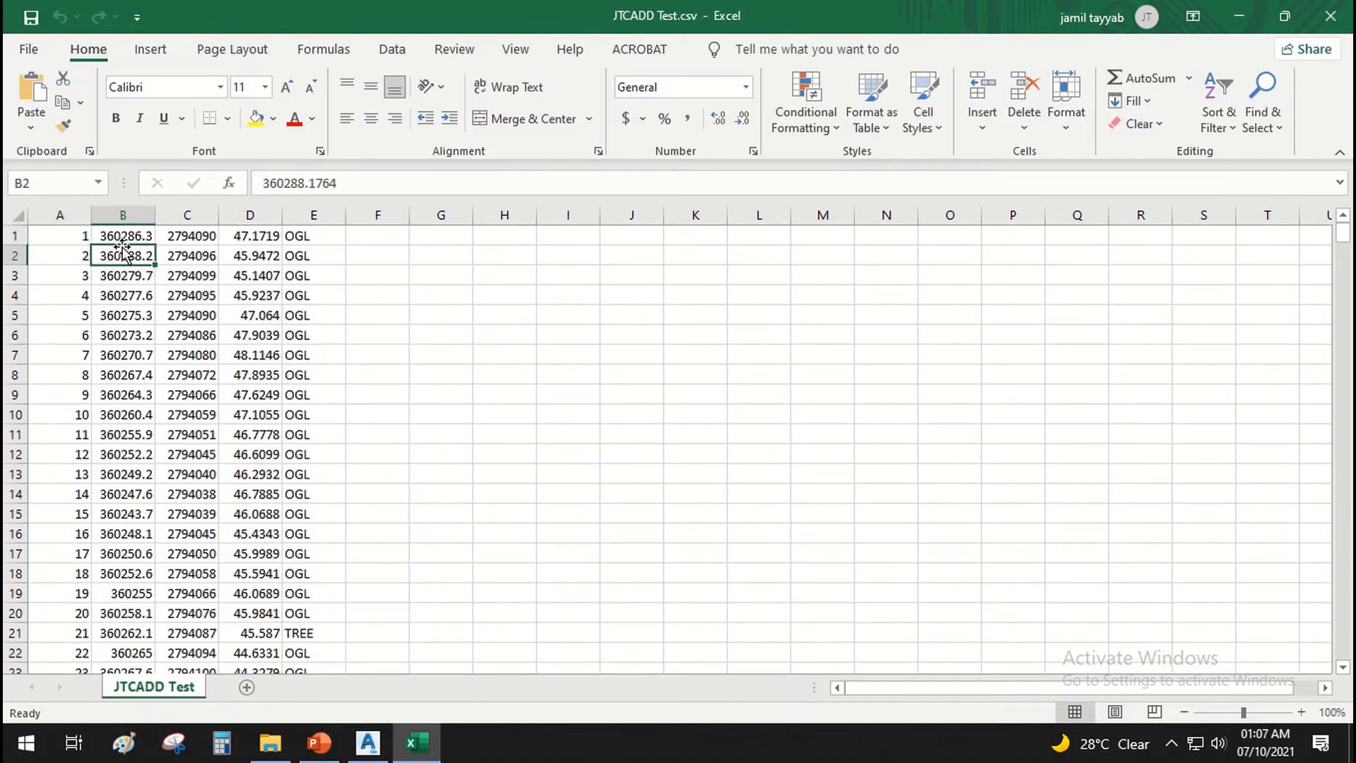
pyautogui.click(71, 242)
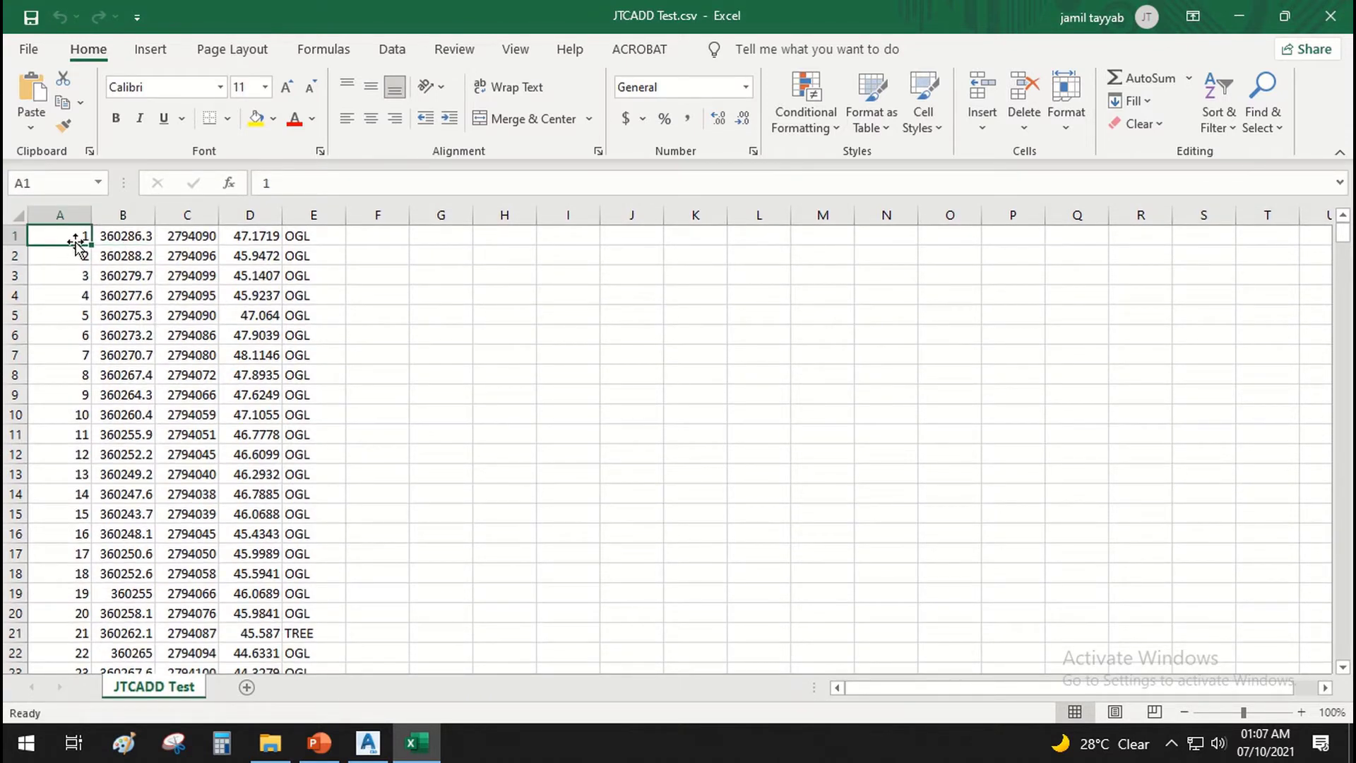
pyautogui.click(128, 235)
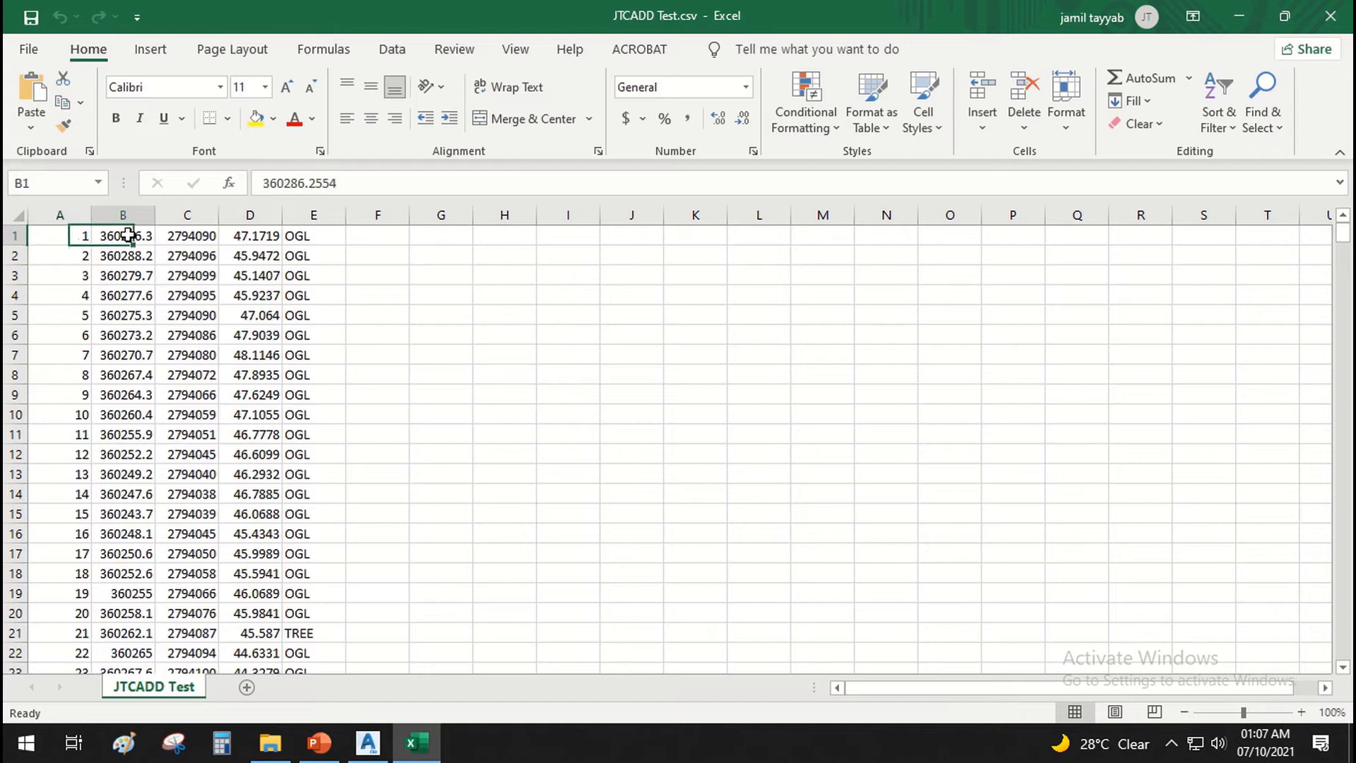
pyautogui.click(172, 236)
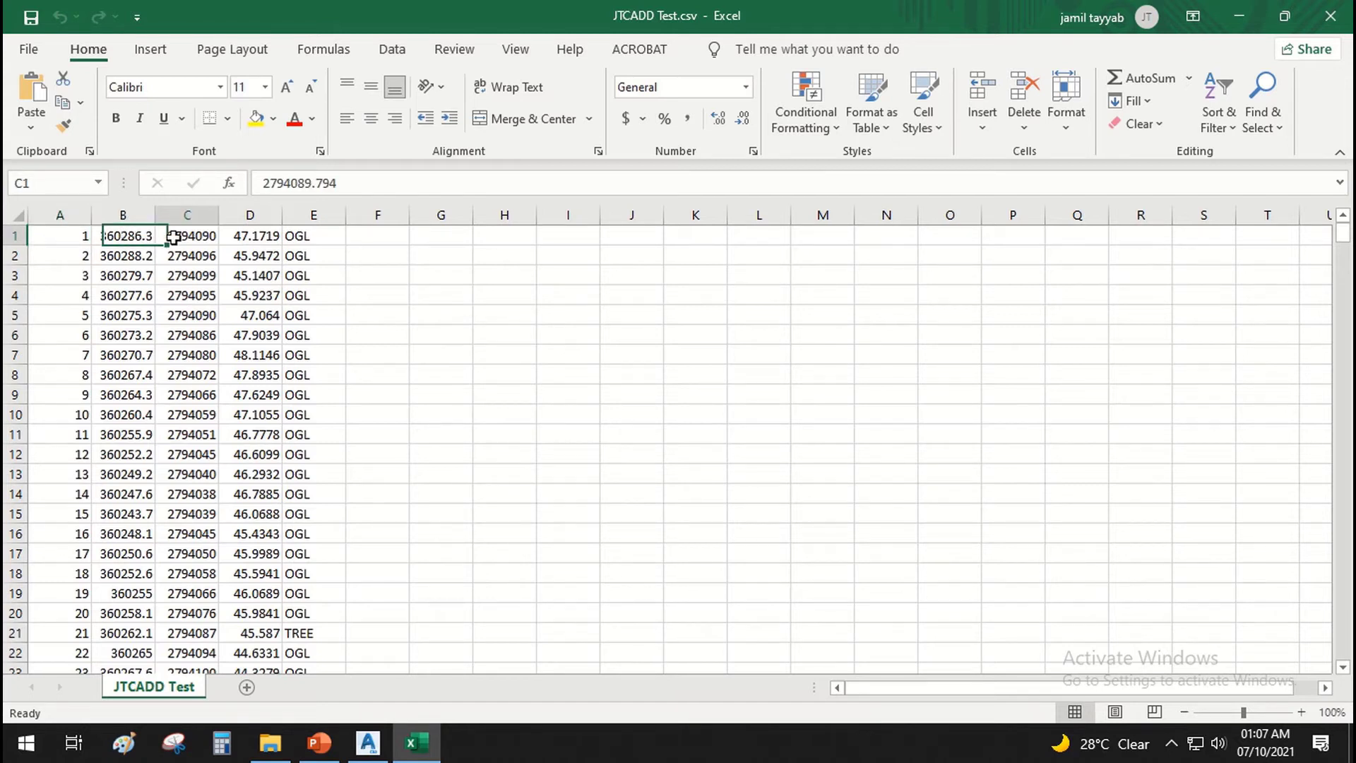
pyautogui.click(242, 237)
pyautogui.click(305, 236)
pyautogui.scroll(-4, 289, 297)
pyautogui.scroll(4, 293, 300)
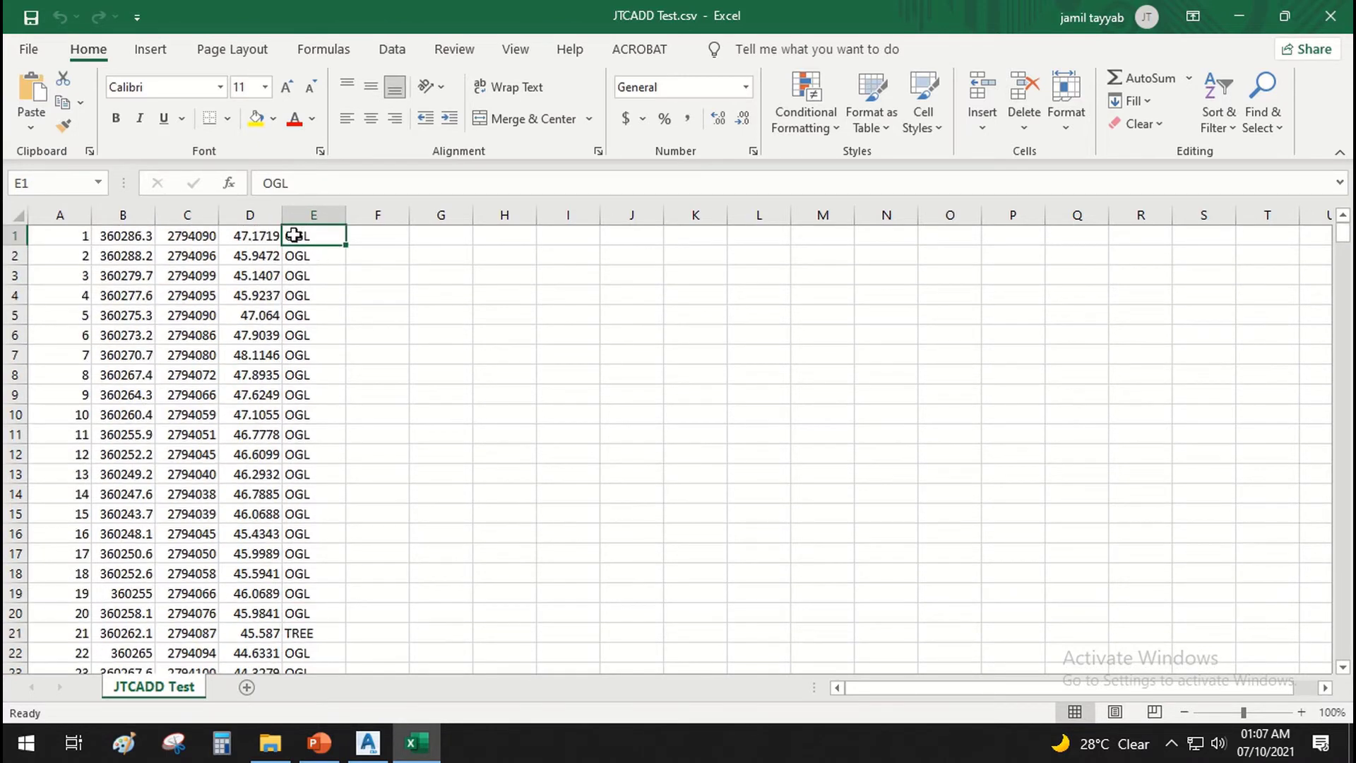
# - Select A1:E1, look through the remaining point rows of the sheet, and close the CSV file
pyautogui.moveTo(77, 232); pyautogui.dragTo(303, 233)
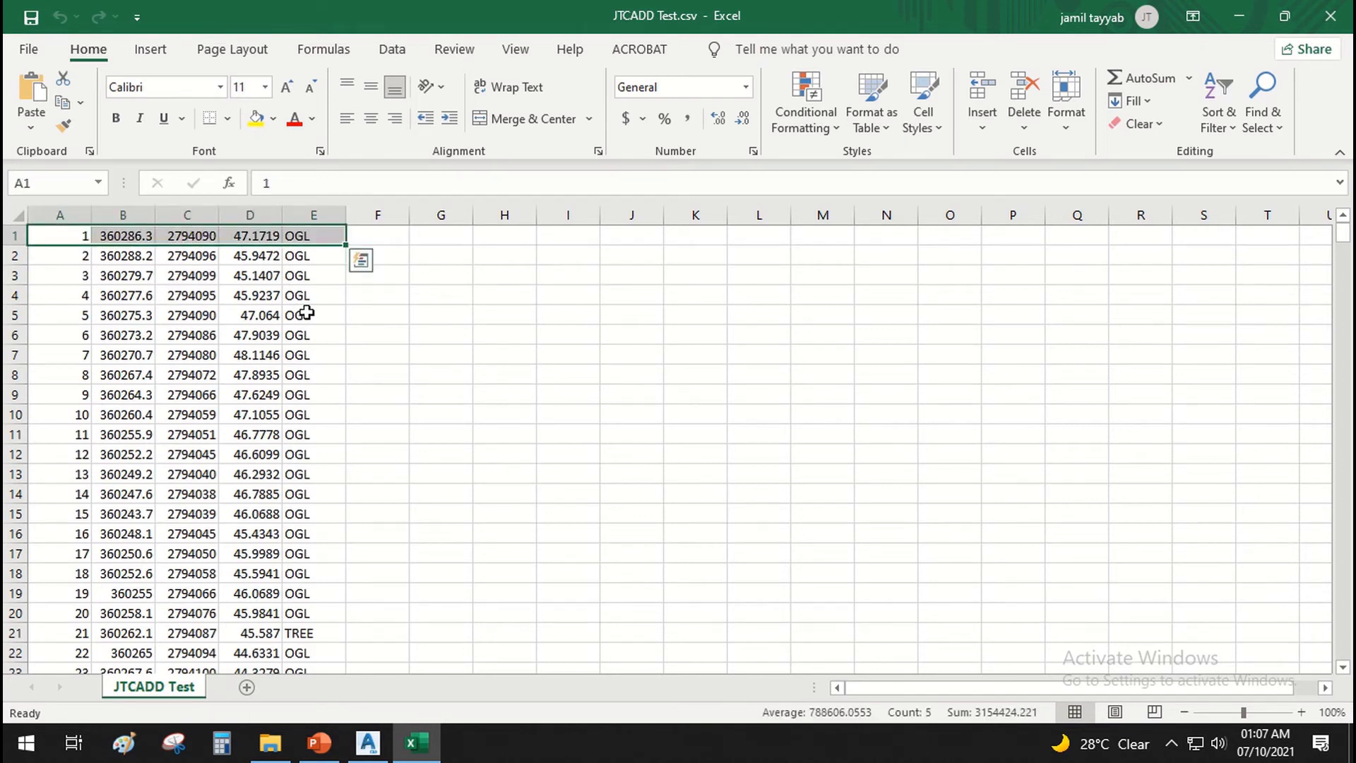
pyautogui.scroll(-11, 300, 385)
pyautogui.scroll(-20, 301, 388)
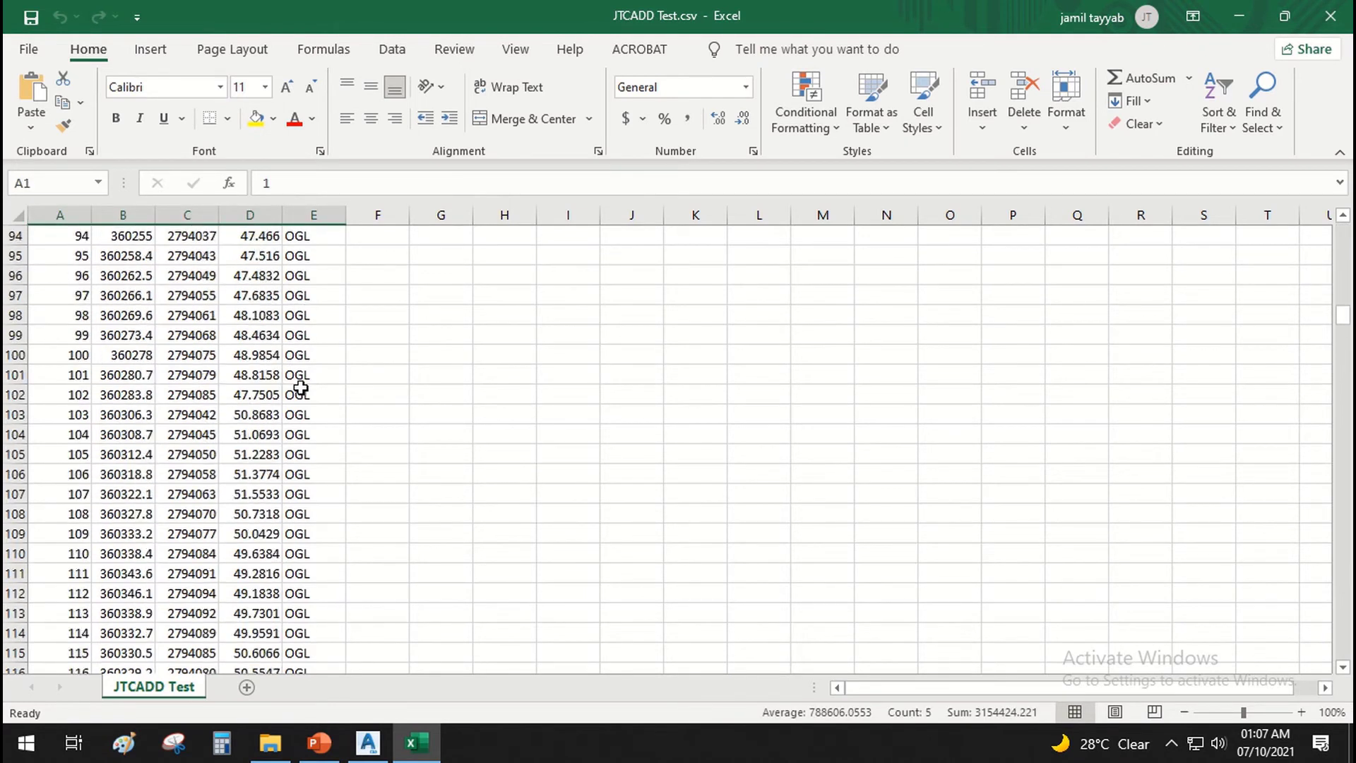
pyautogui.scroll(-20, 300, 388)
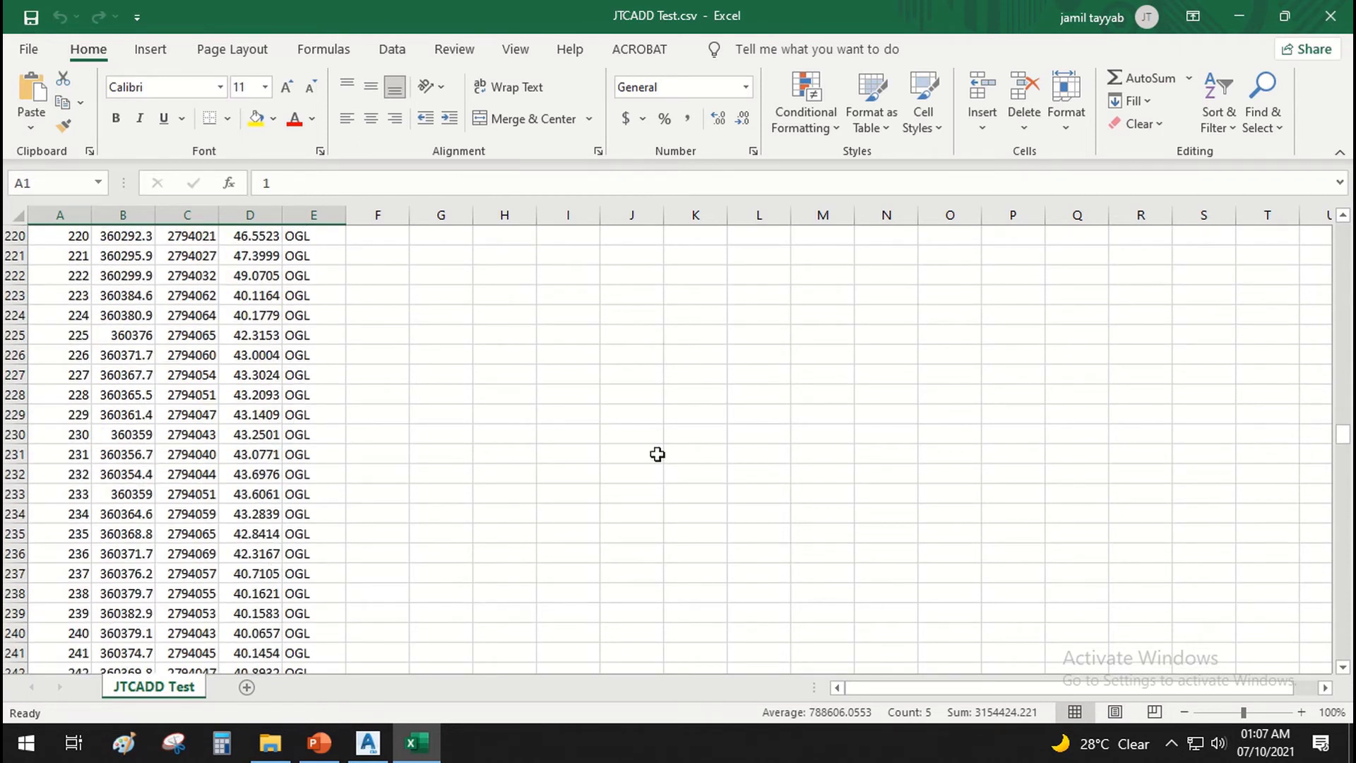
pyautogui.click(1323, 19)
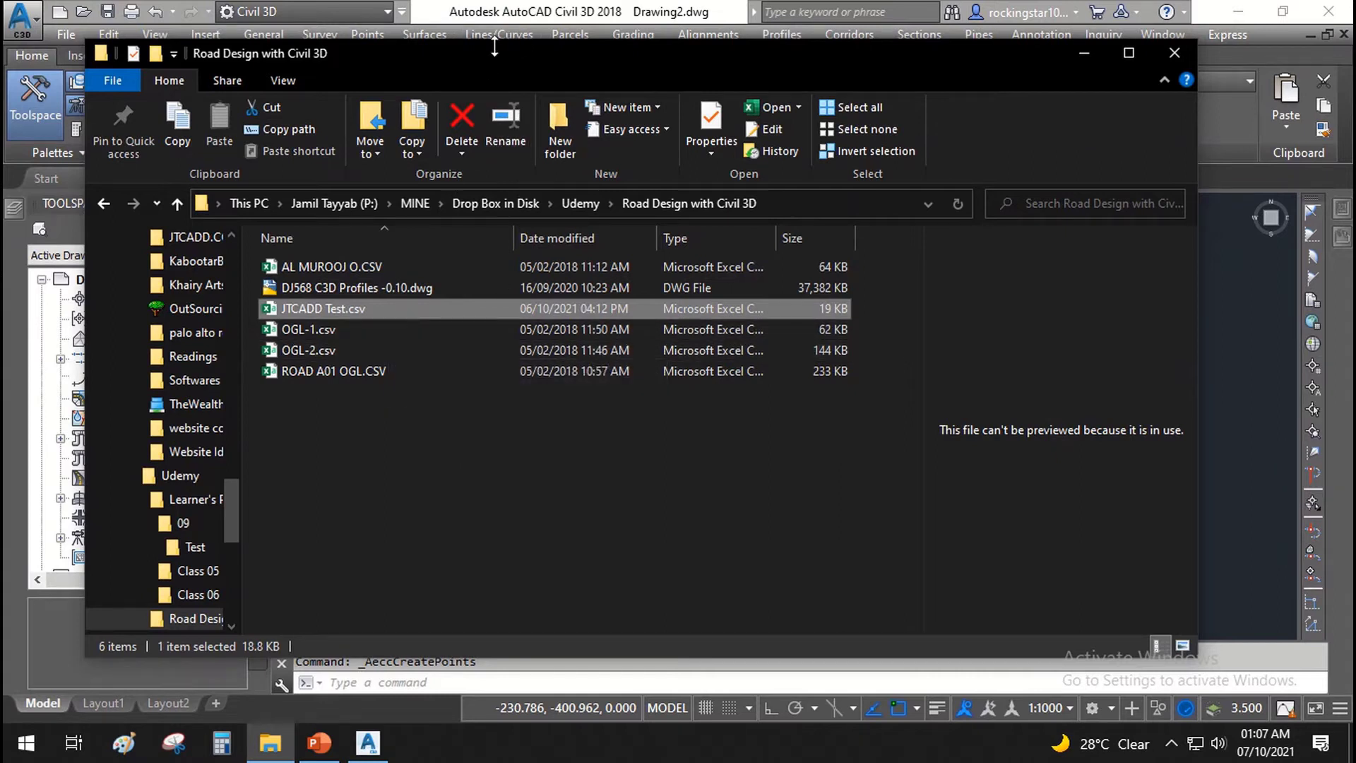
# - Switch back to Civil 3D, start Import Points from the Create Points tools, and open the source file selection
pyautogui.click(812, 198)
pyautogui.click(530, 14)
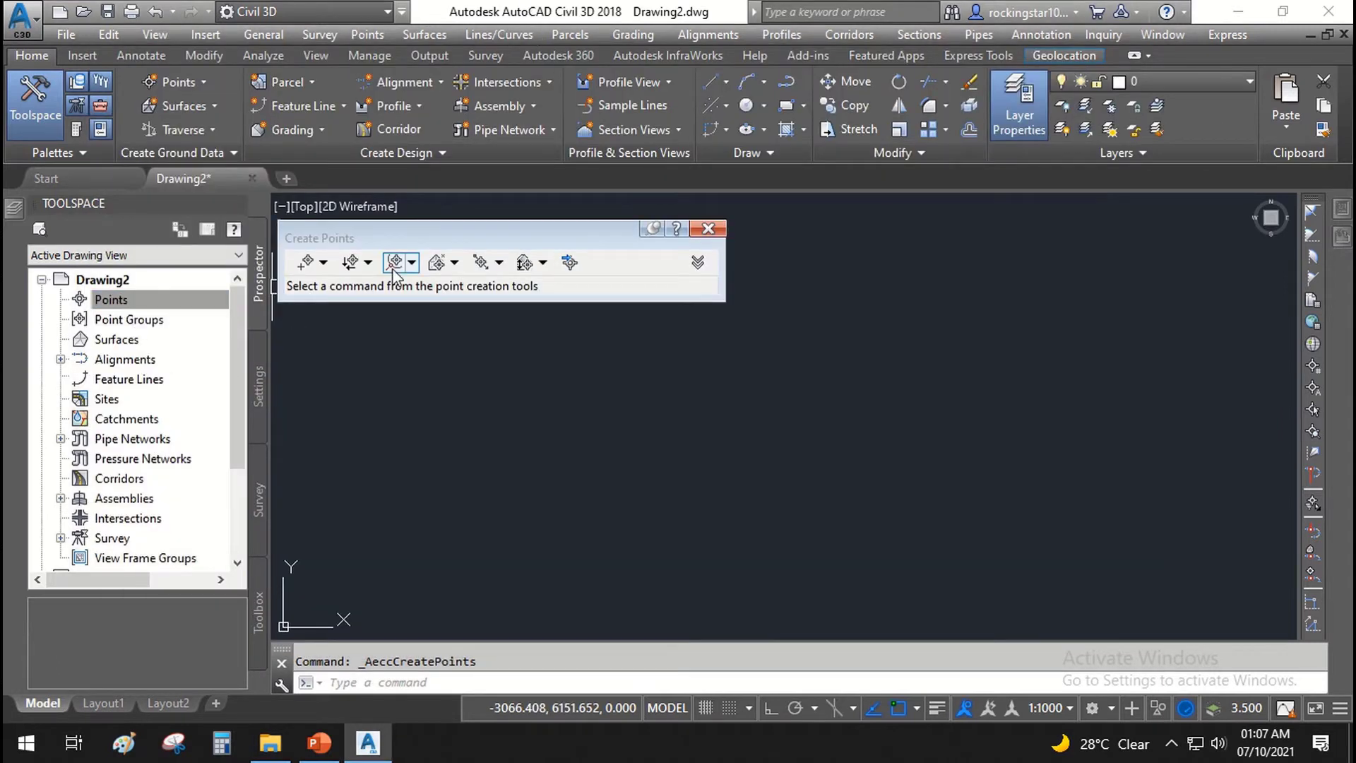
pyautogui.click(570, 265)
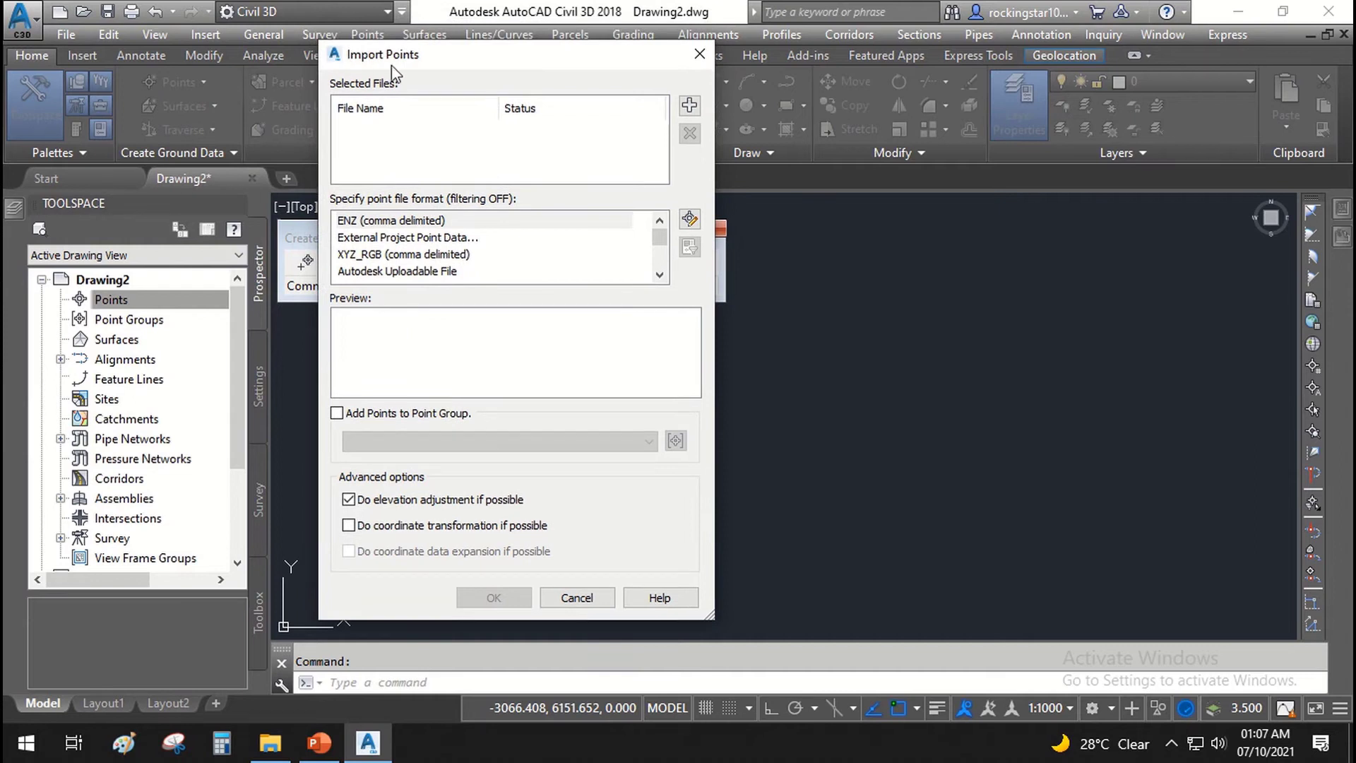
pyautogui.click(690, 107)
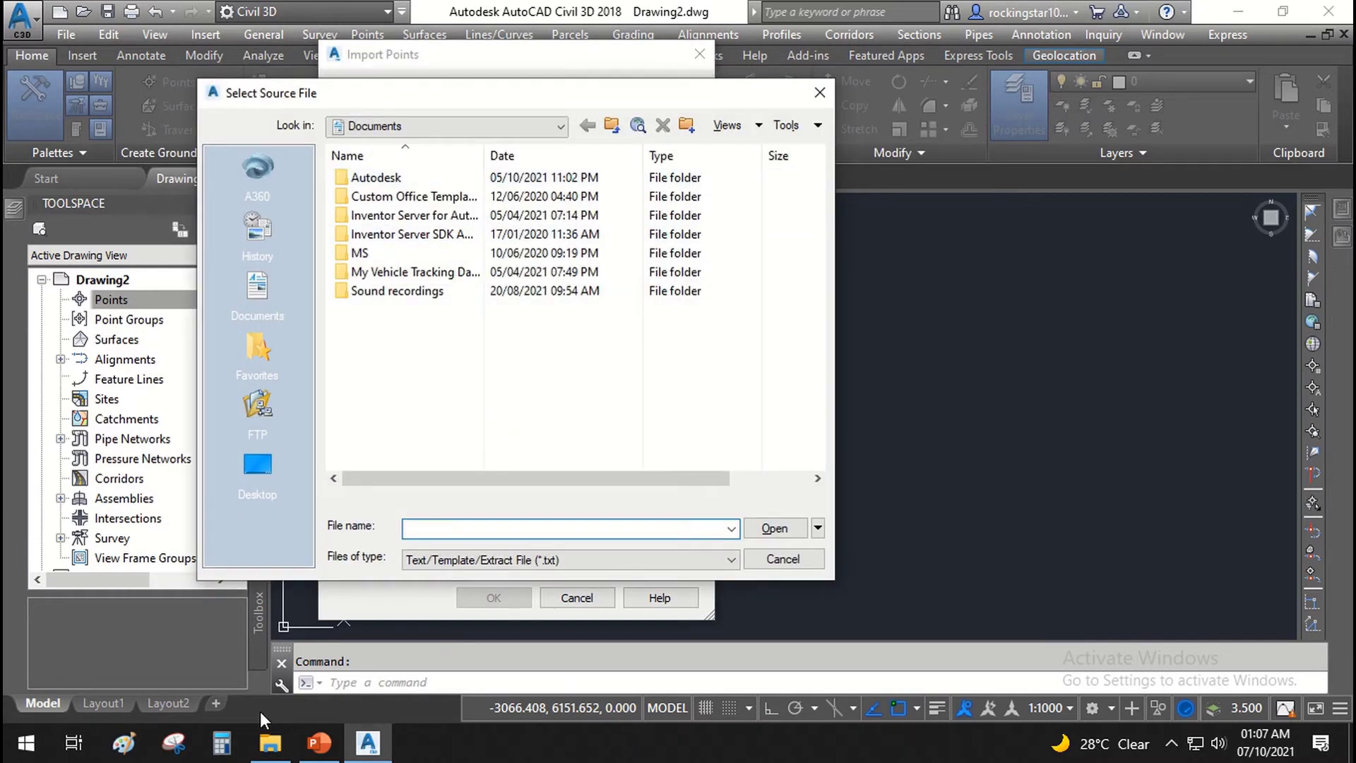
# - Copy the path of the Road Design with Civil 3D folder in File Explorer and return to the source file selection
pyautogui.click(270, 743)
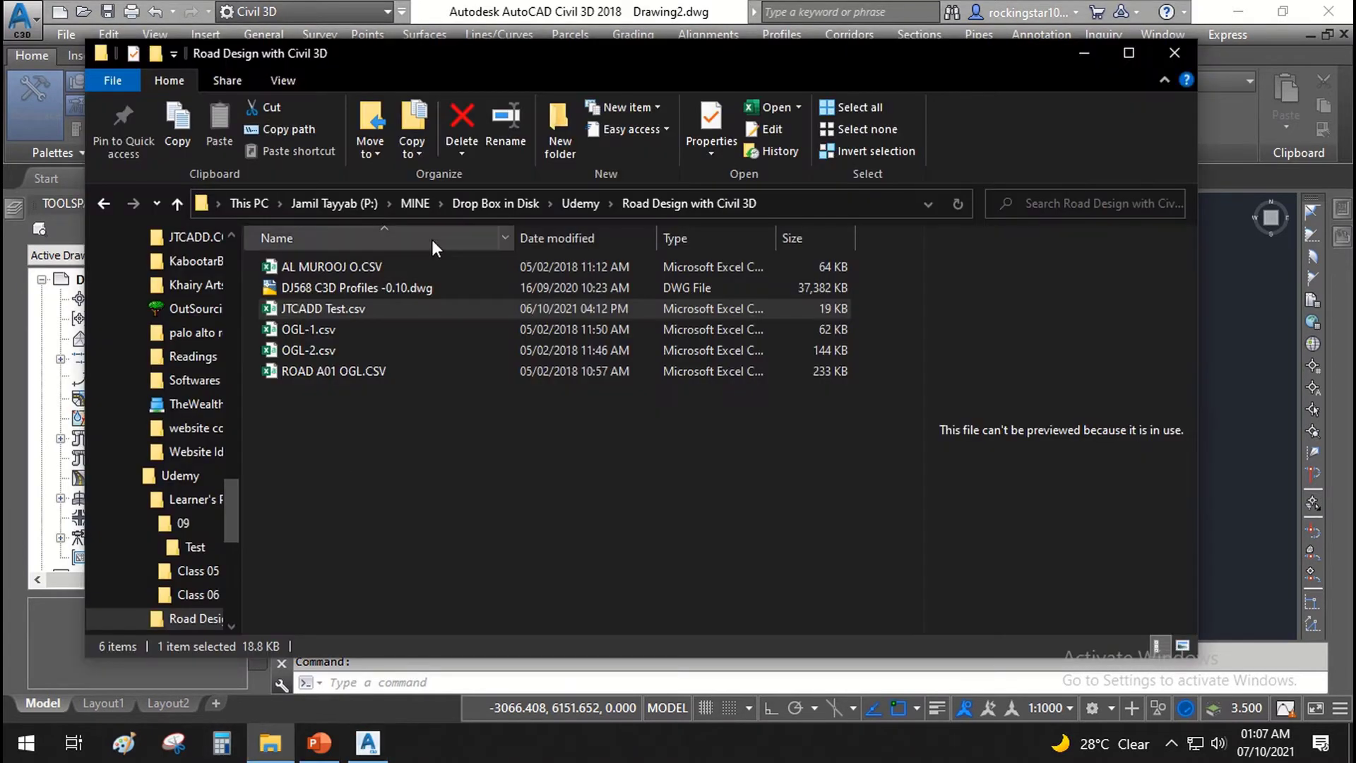
pyautogui.click(835, 206)
pyautogui.rightClick(561, 210)
pyautogui.click(605, 268)
pyautogui.hotkey('alt', 'Tab')
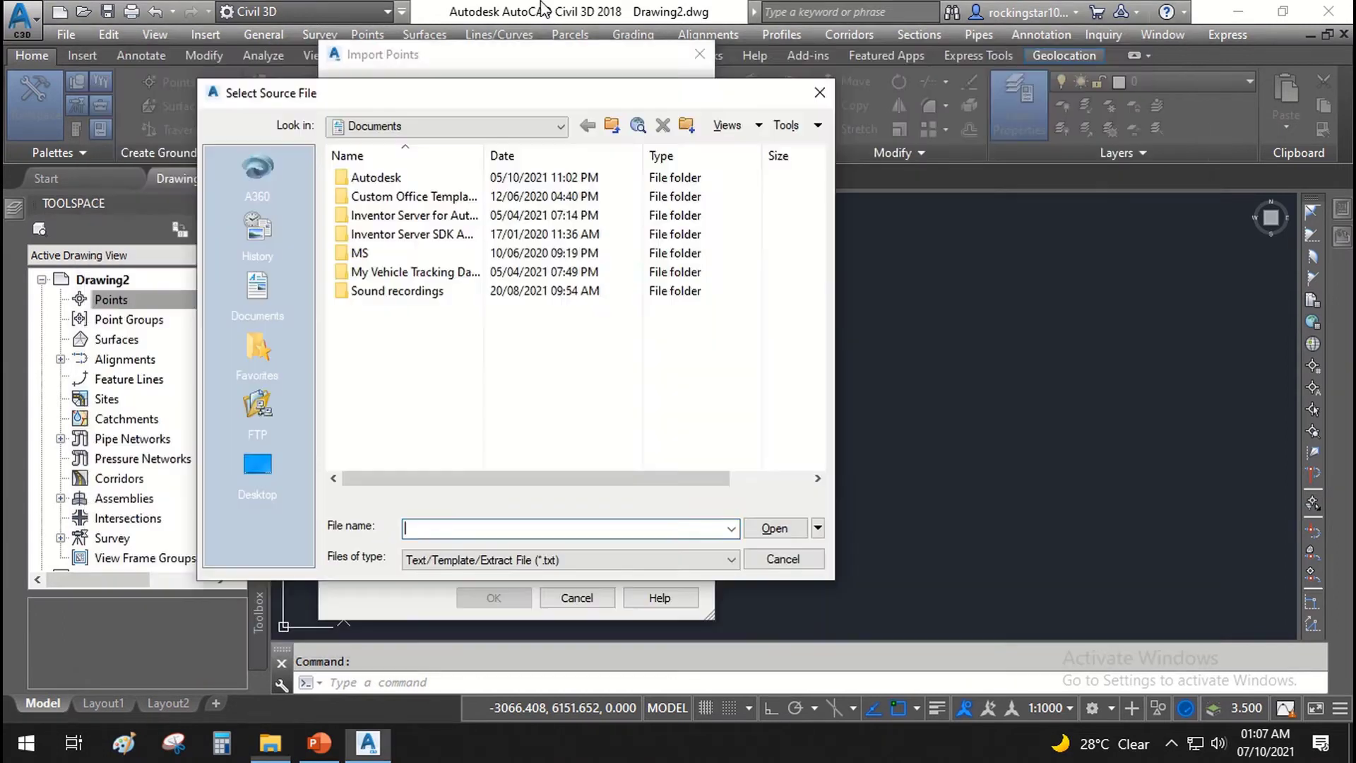
# - Paste the path P:\MINE\Drop Box in Disk\Udemy\Road Design with Civil 3D as the file name and open that folder
pyautogui.rightClick(454, 528)
pyautogui.click(518, 343)
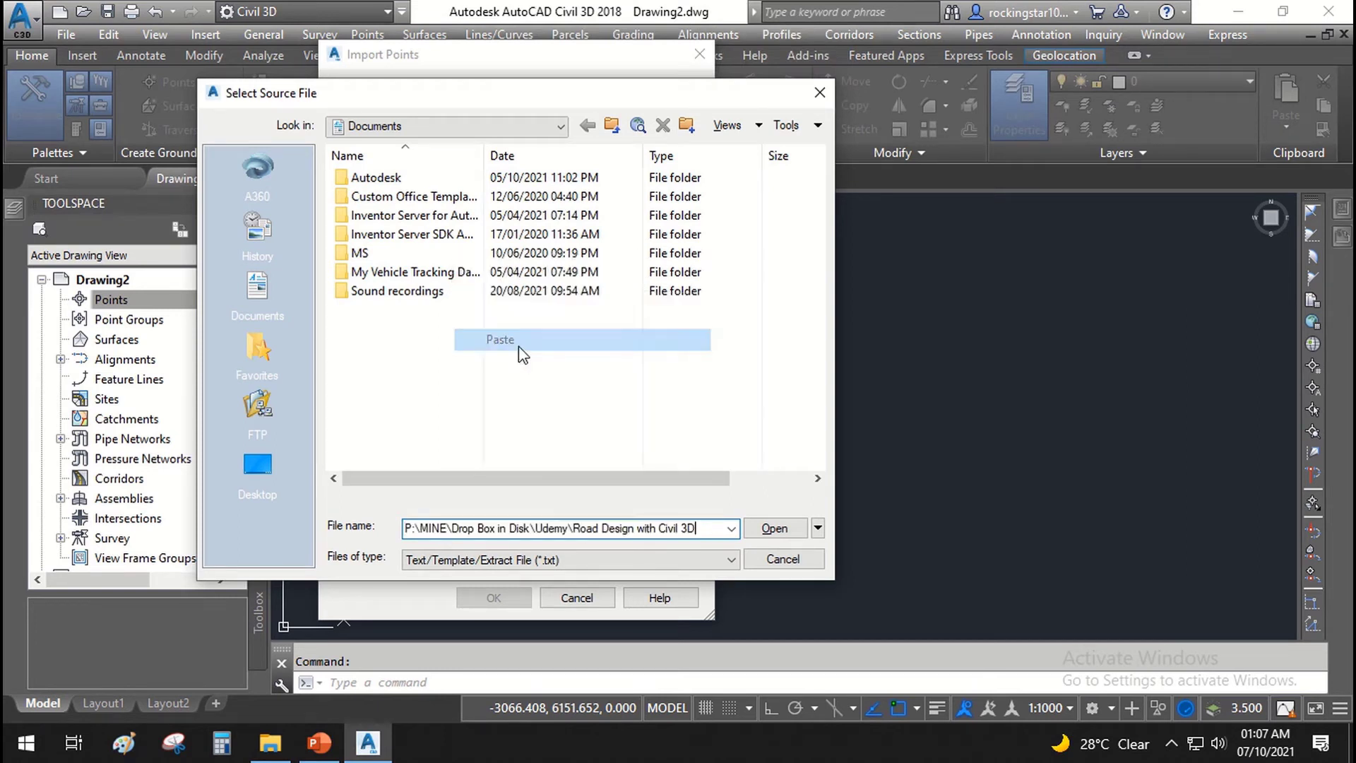
pyautogui.click(784, 530)
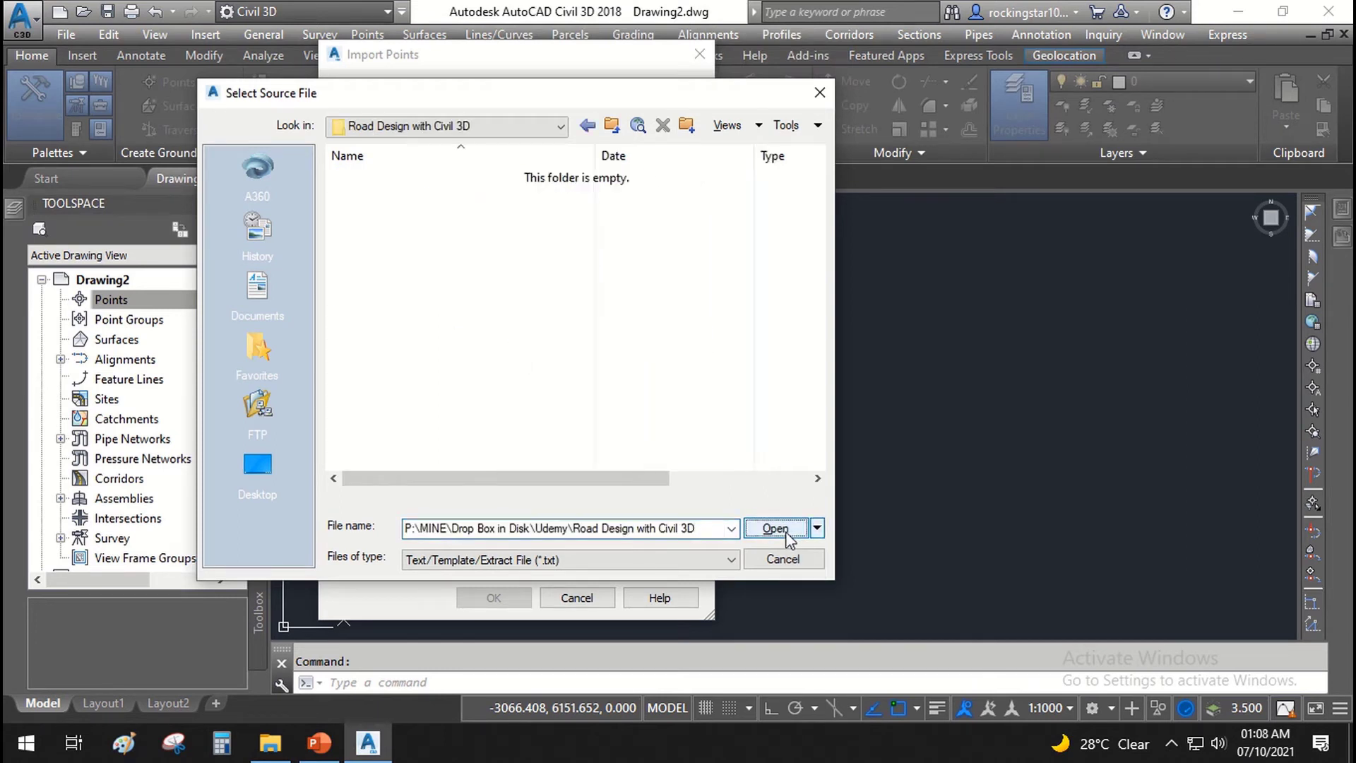
# - Filter the source files to *.csv and add JTCADD Test.csv to the point import
pyautogui.click(524, 561)
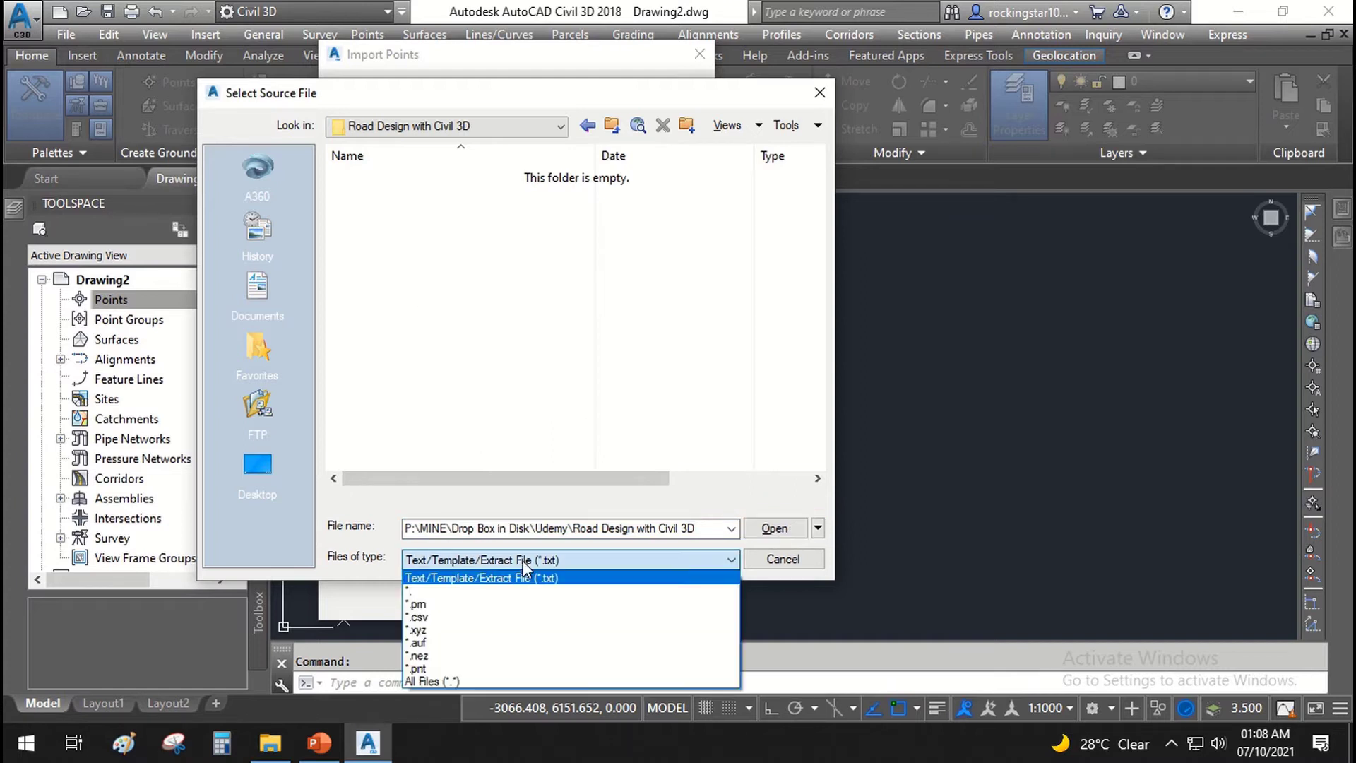
pyautogui.click(524, 616)
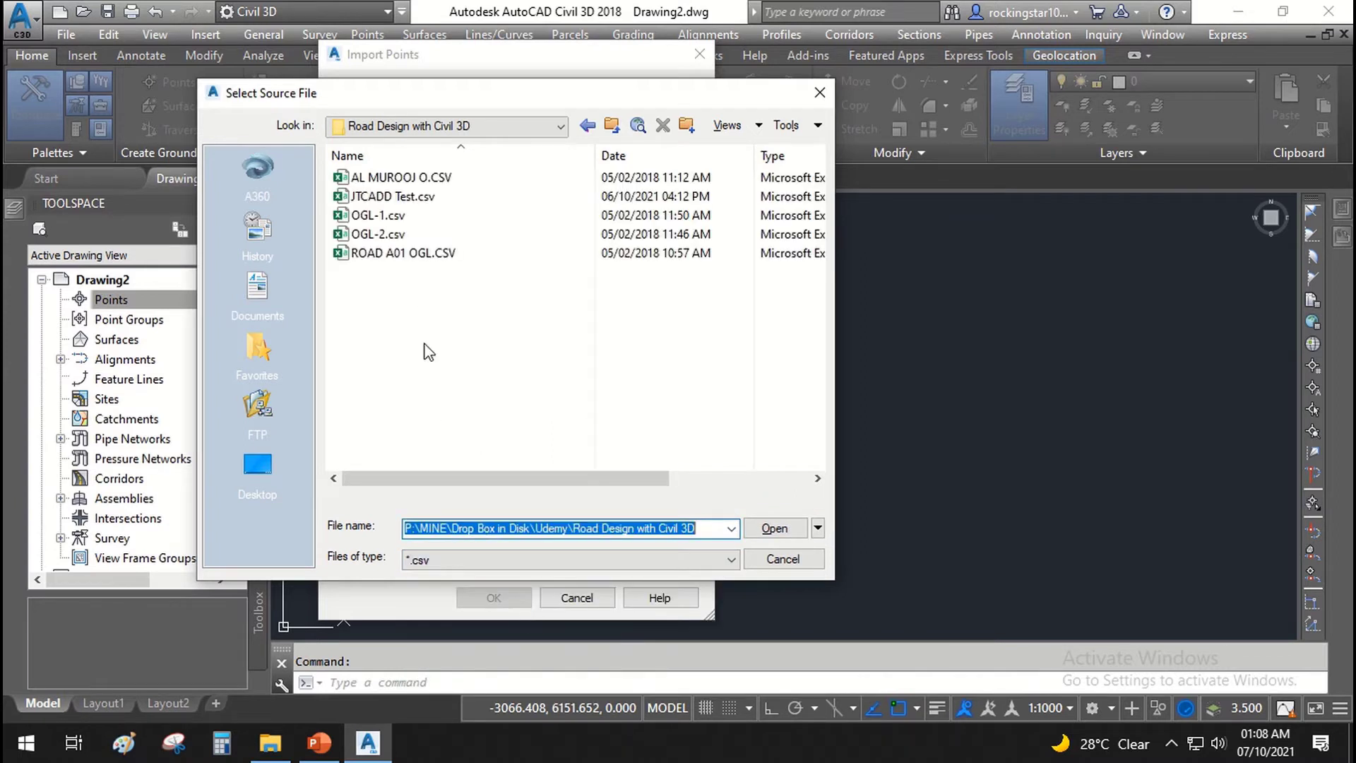
pyautogui.click(388, 199)
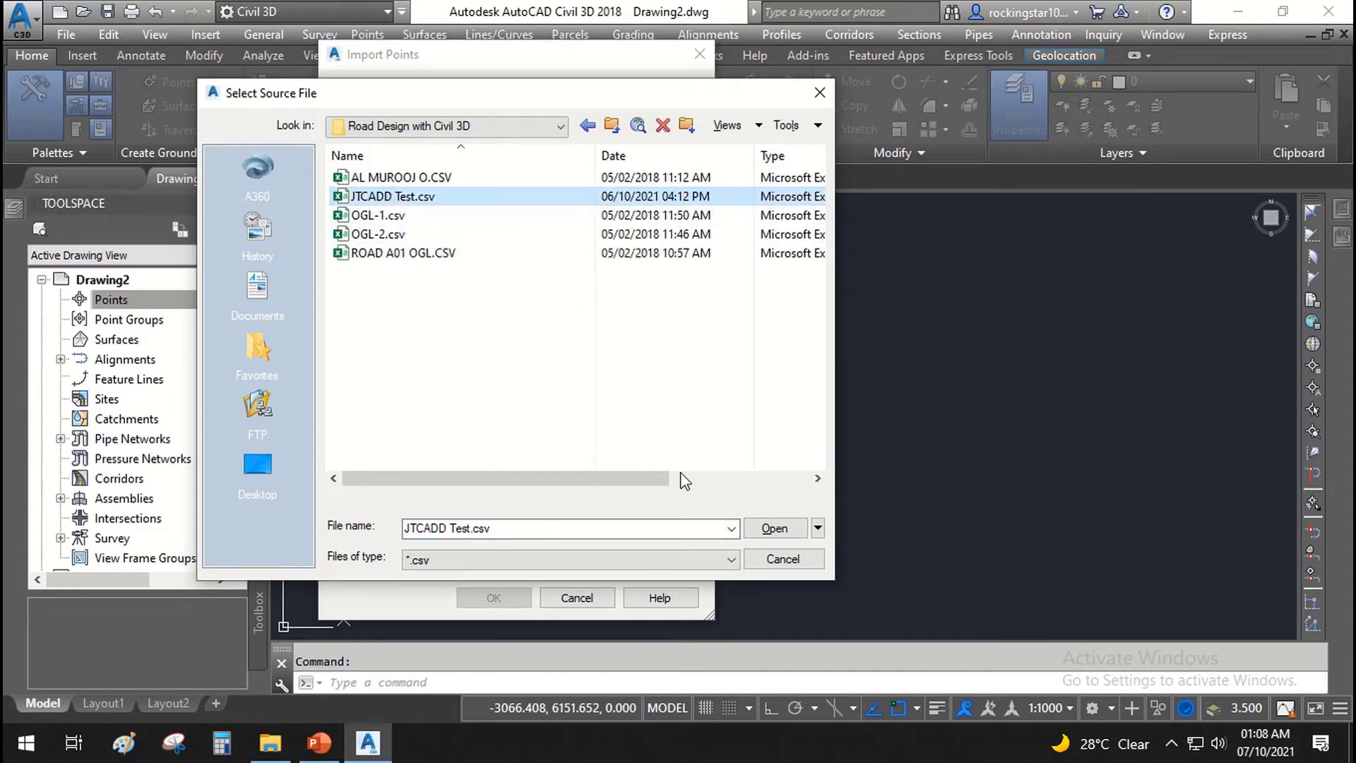
pyautogui.click(771, 530)
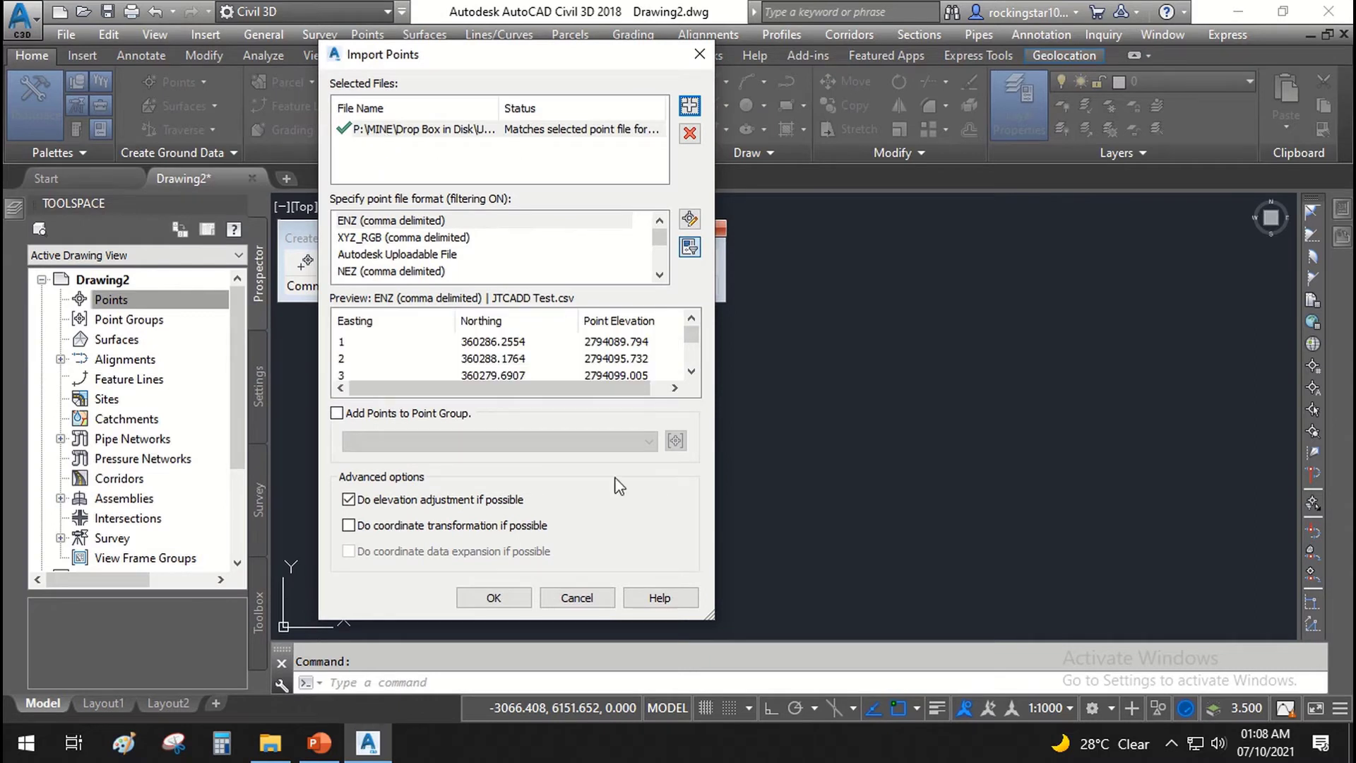
# - Widen the Import Points dialog and check the selected file's path and status
pyautogui.moveTo(821, 603); pyautogui.dragTo(969, 588)
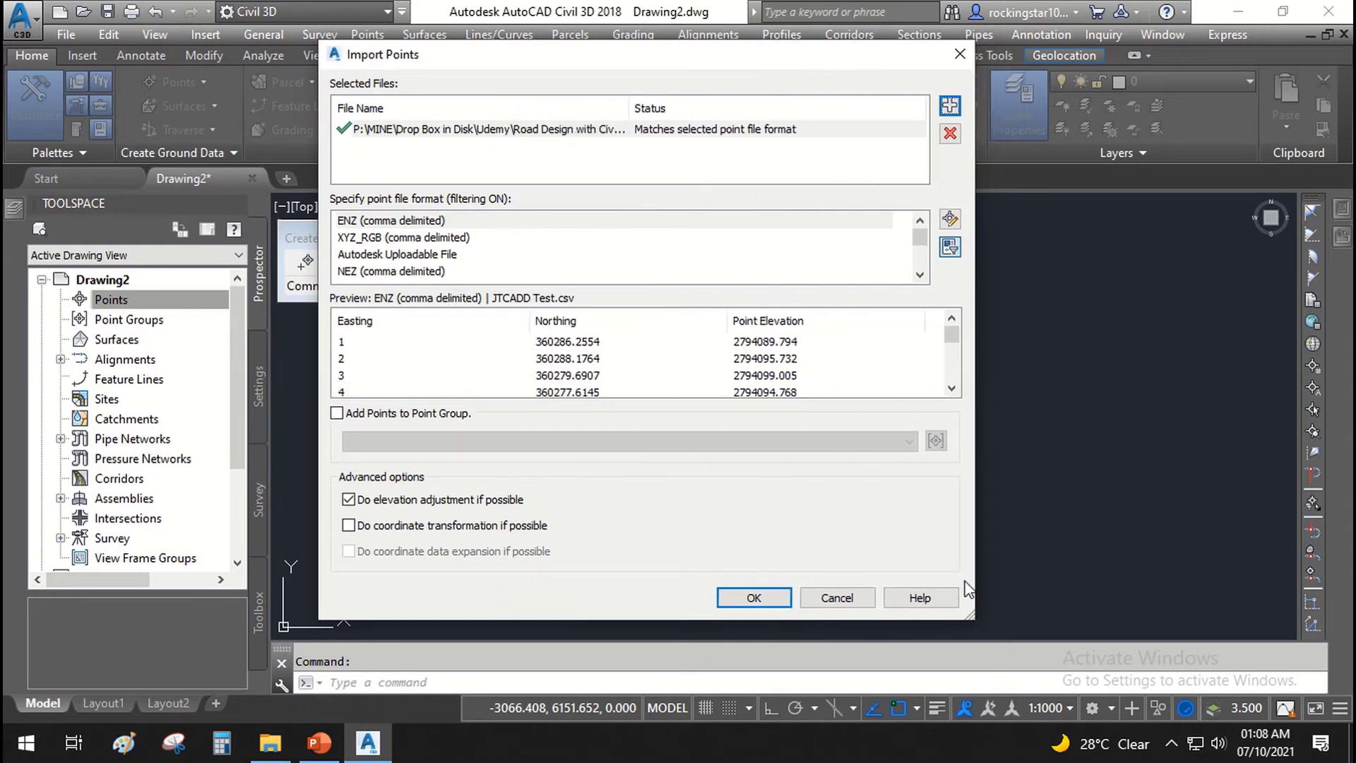
pyautogui.click(406, 134)
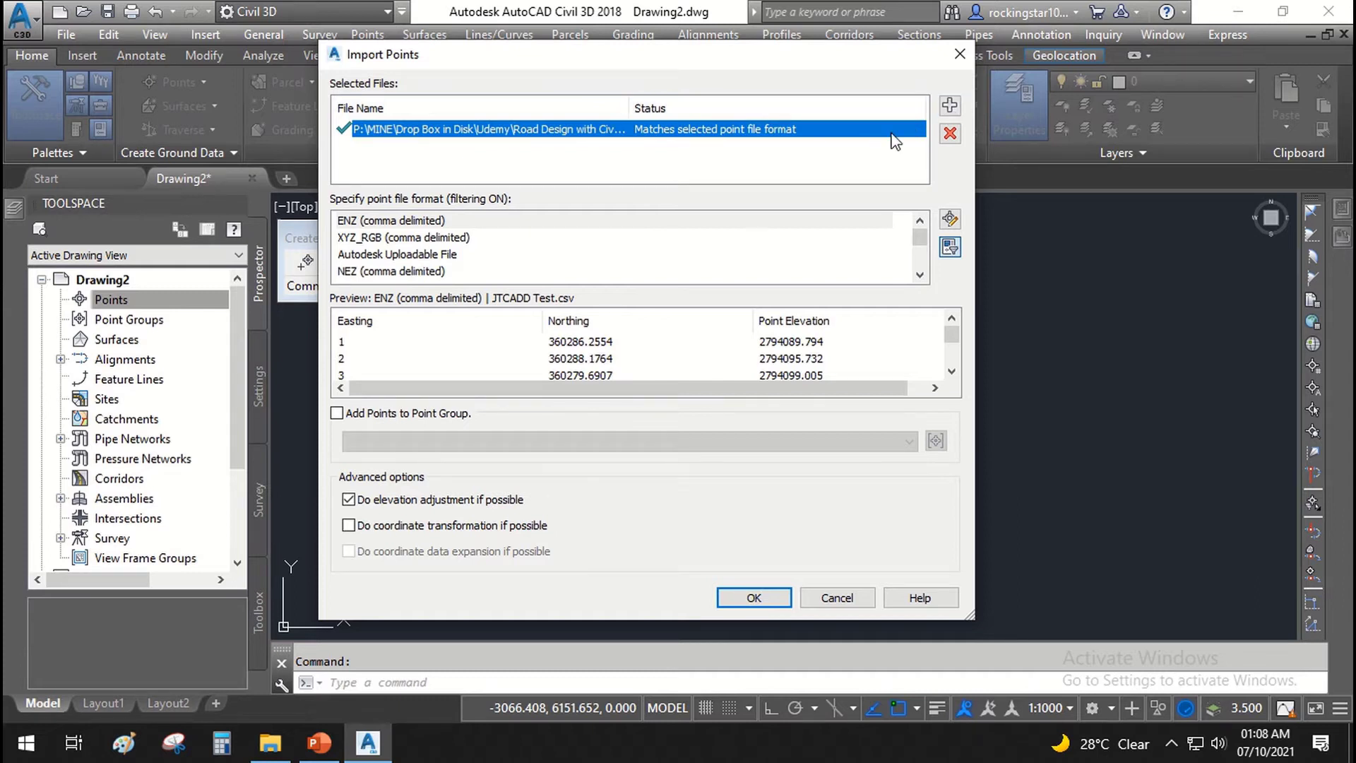
pyautogui.click(556, 159)
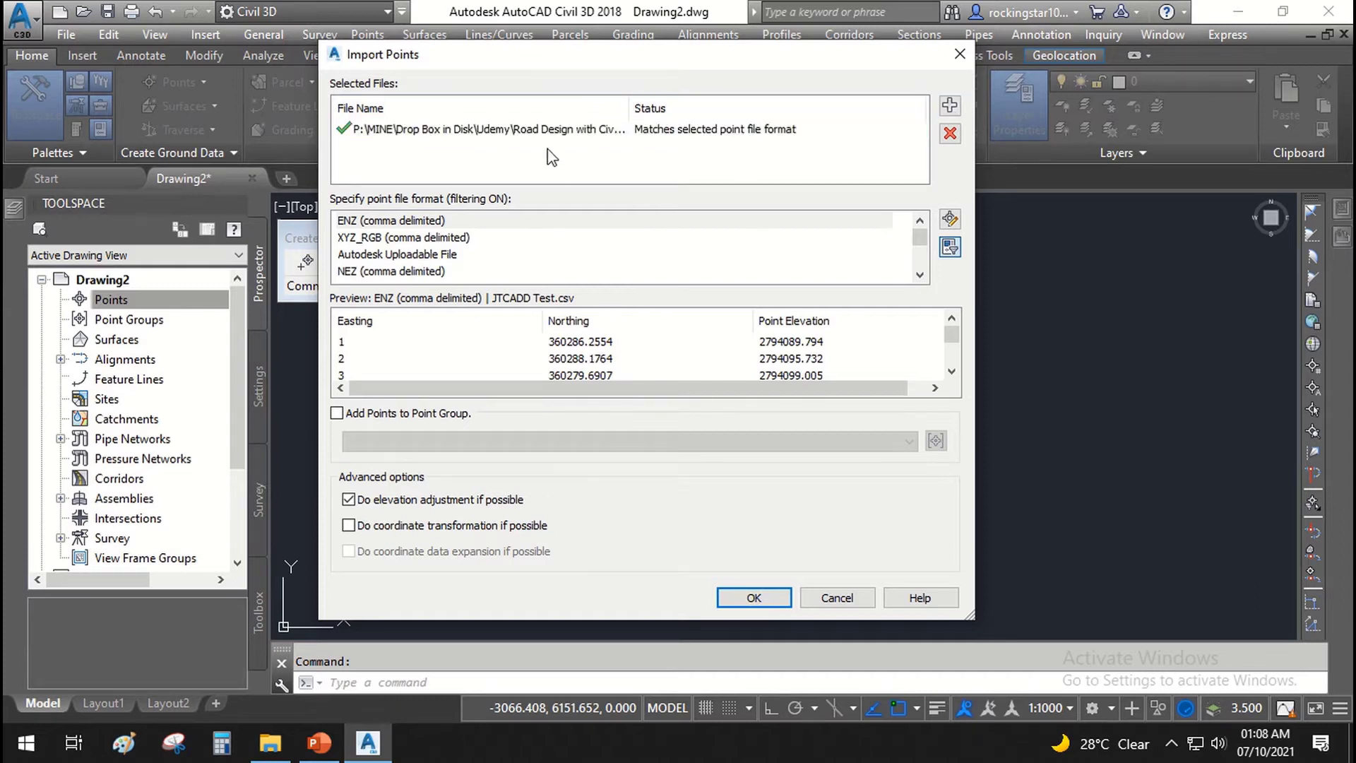
# - Set the point file format to PENZD (comma delimited) and preview the selected CSV file with it
pyautogui.click(377, 227)
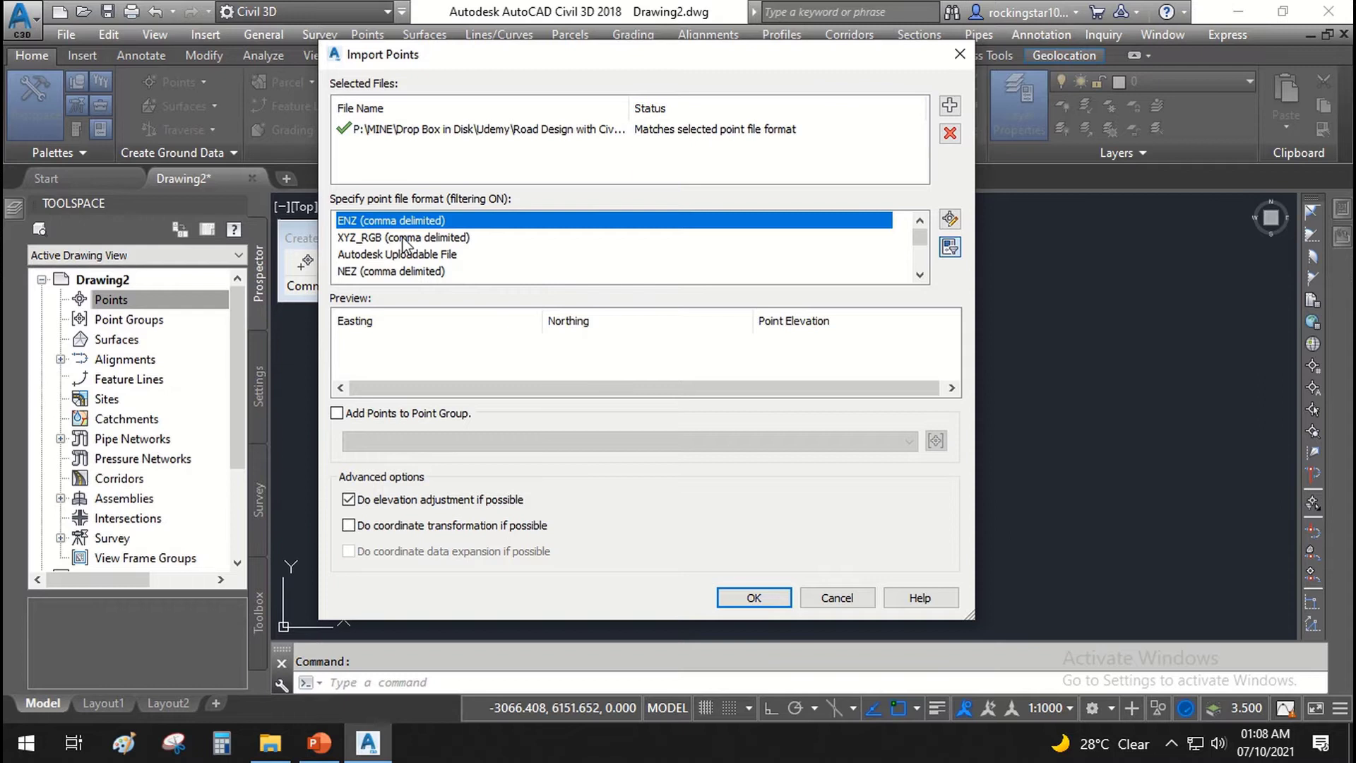
pyautogui.click(405, 240)
pyautogui.scroll(-1, 426, 275)
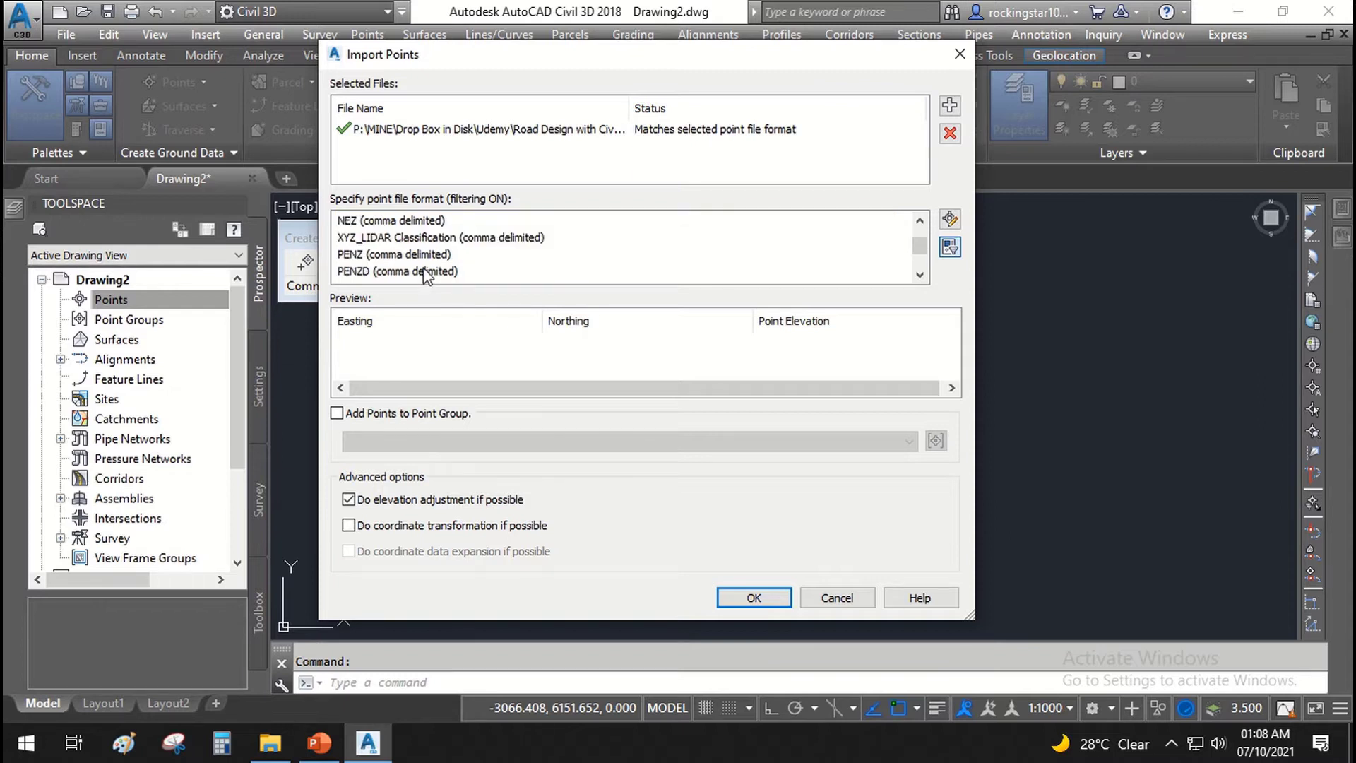
pyautogui.click(422, 273)
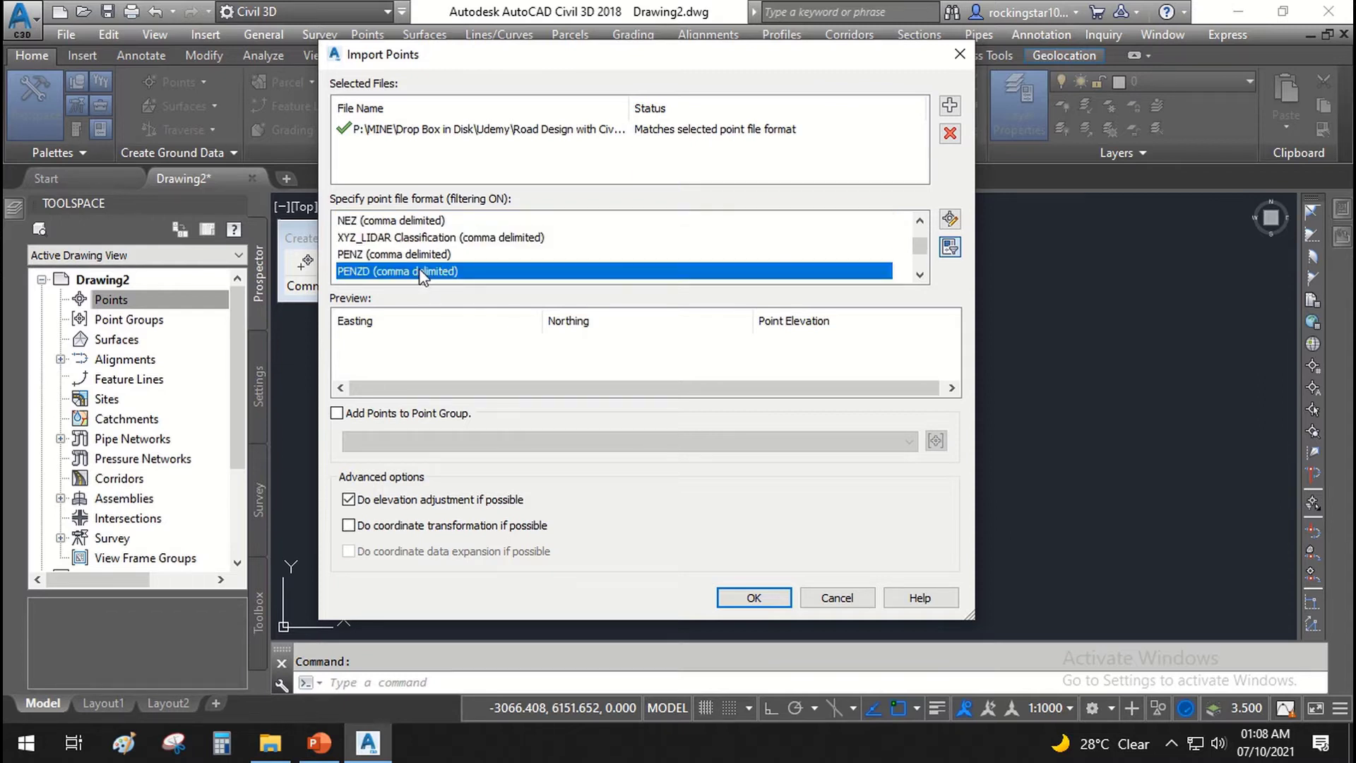
pyautogui.click(402, 133)
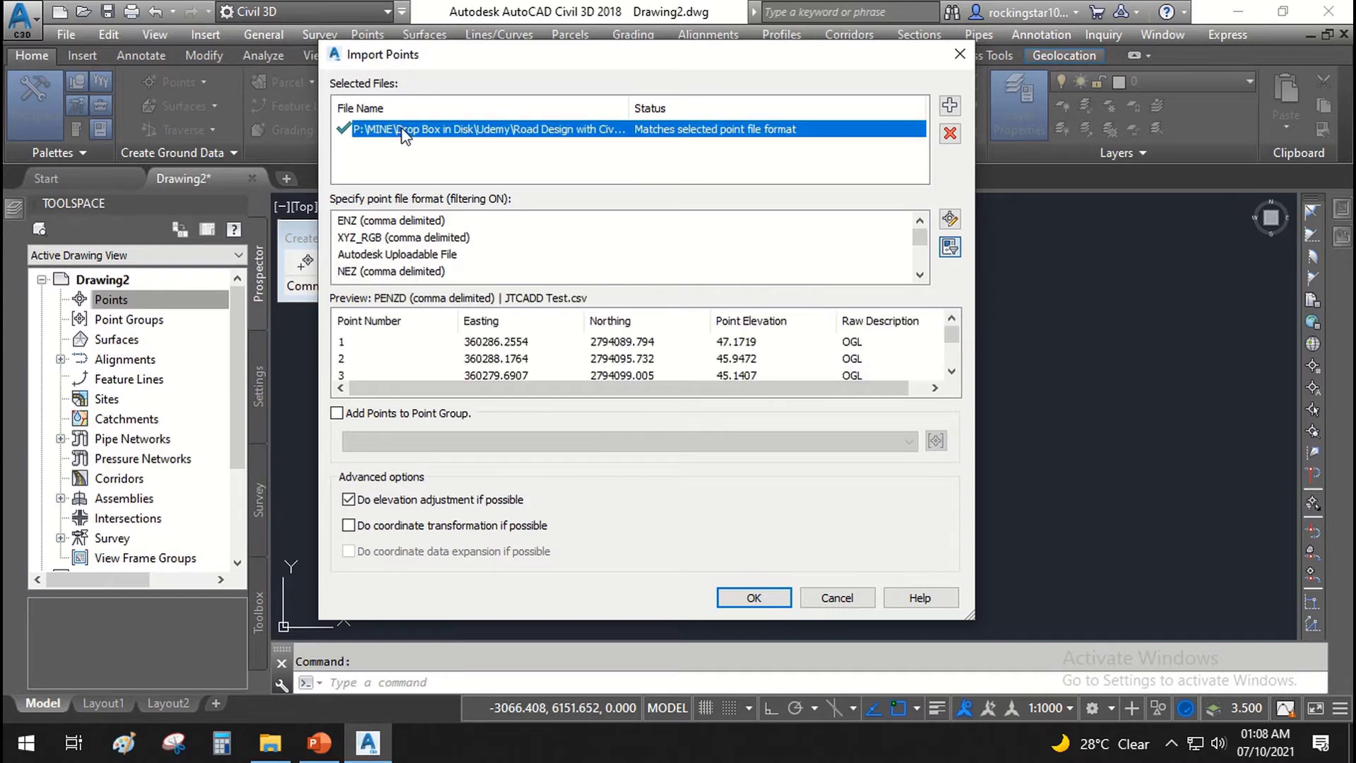
# - Preview the file as Autodesk Uploadable File, set the format back to PENZD (comma delimited), and examine the preview's columns and rows
pyautogui.click(391, 256)
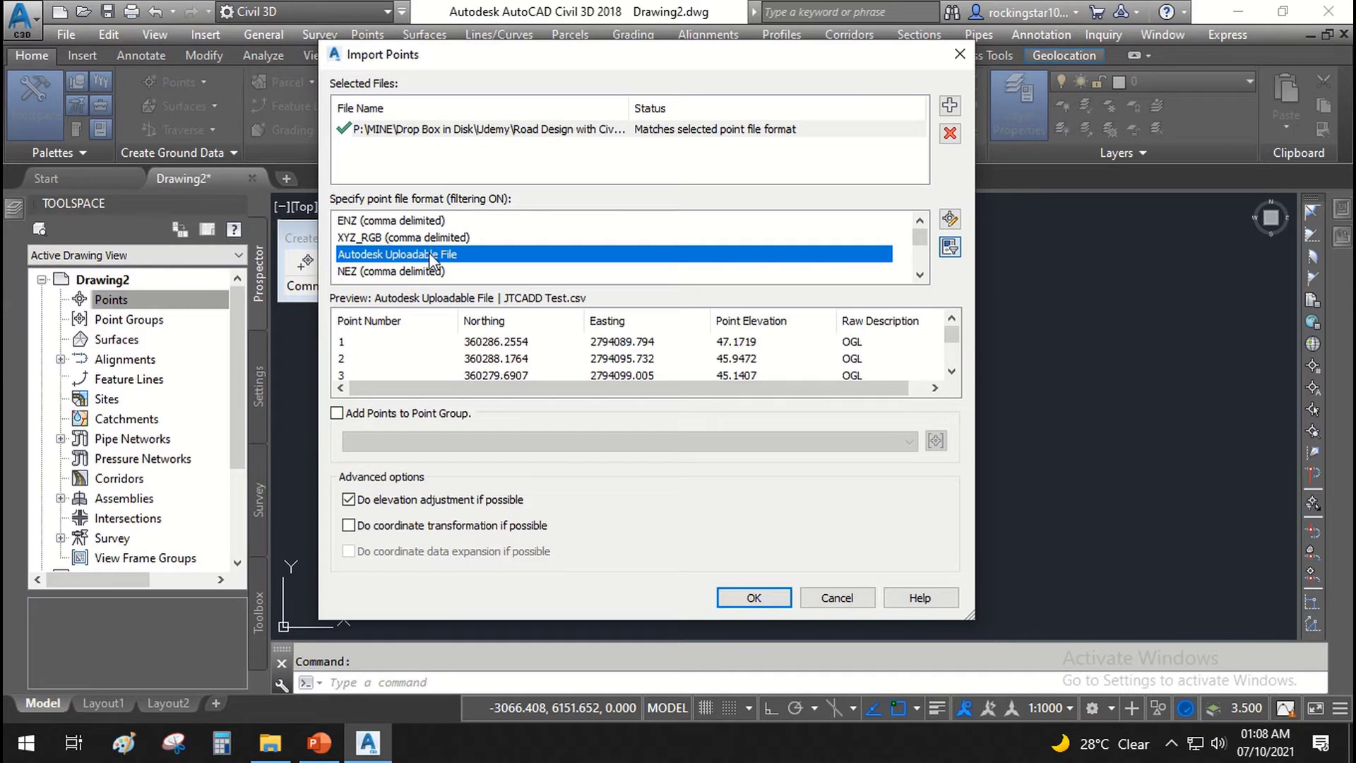
pyautogui.scroll(-1, 443, 278)
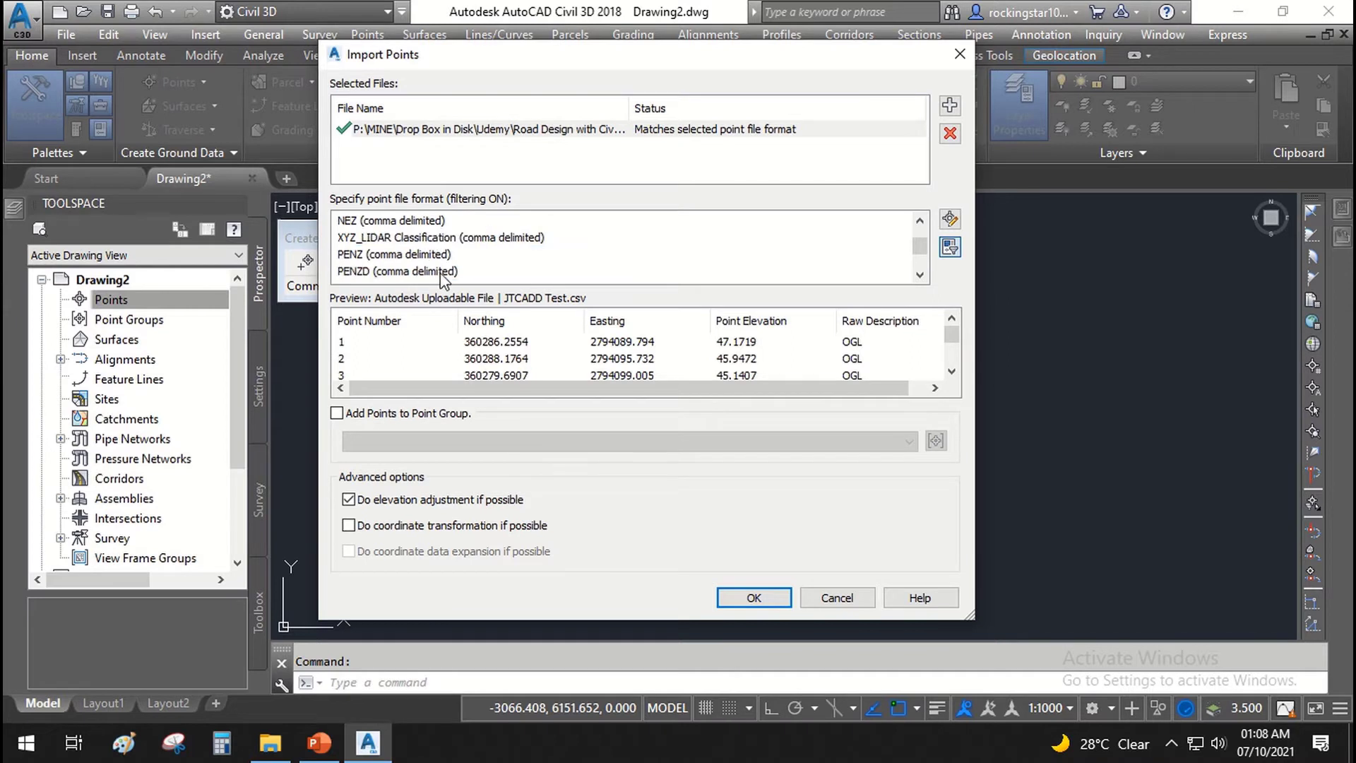
pyautogui.click(379, 273)
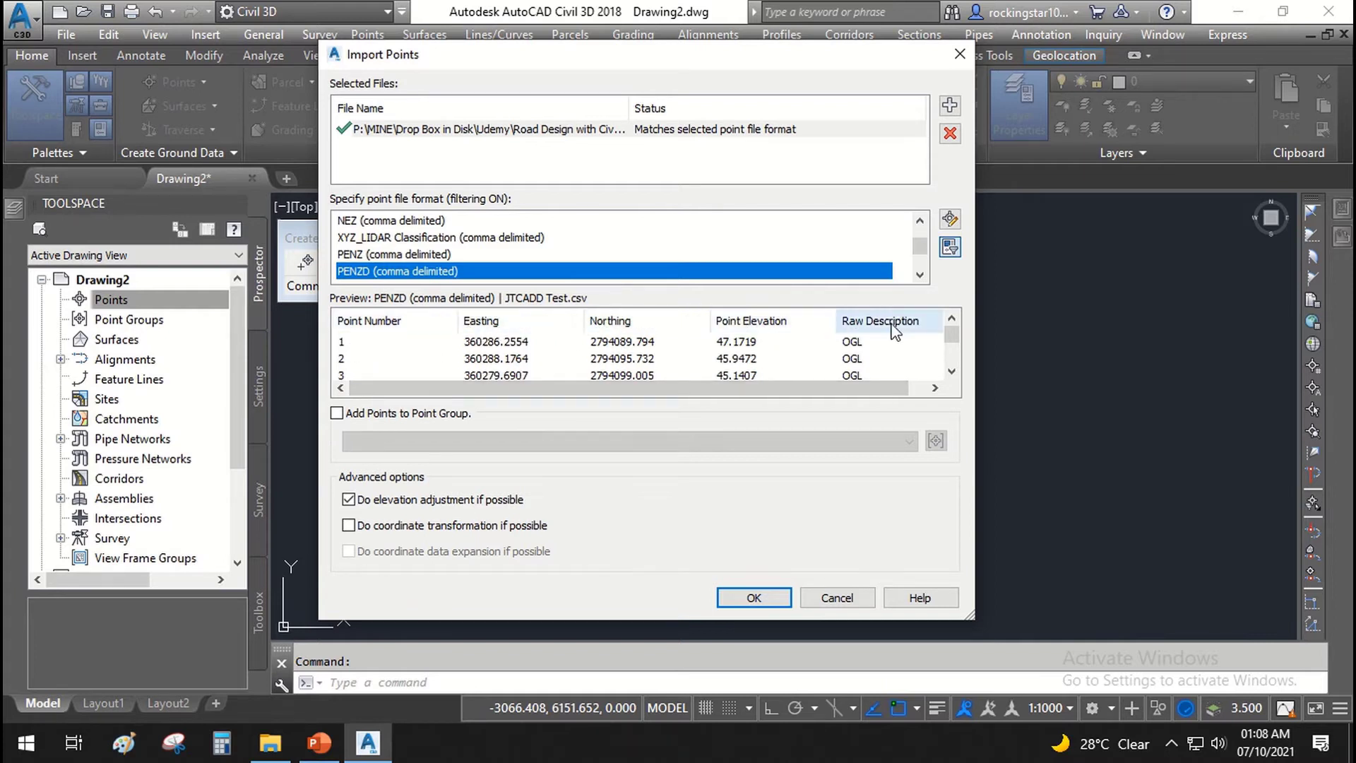
pyautogui.scroll(-4, 860, 370)
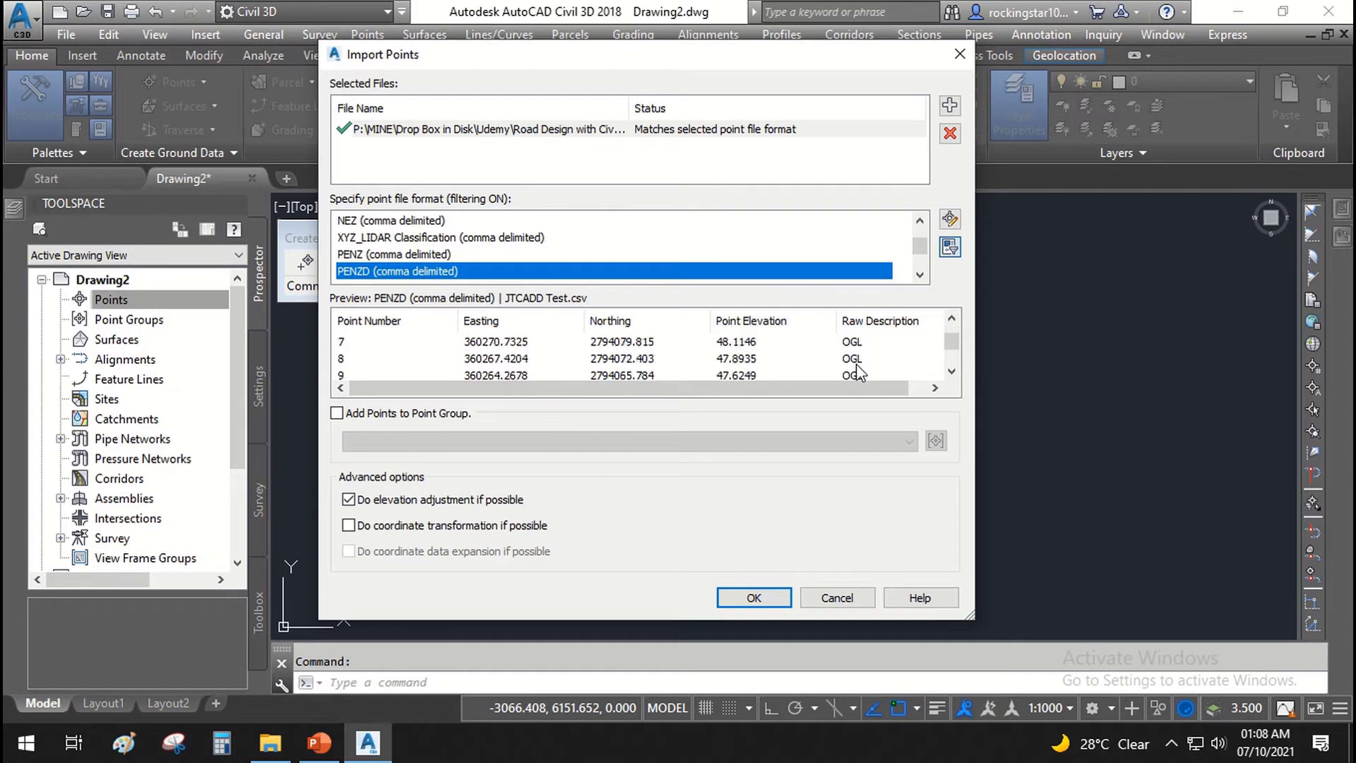
pyautogui.scroll(-1, 860, 371)
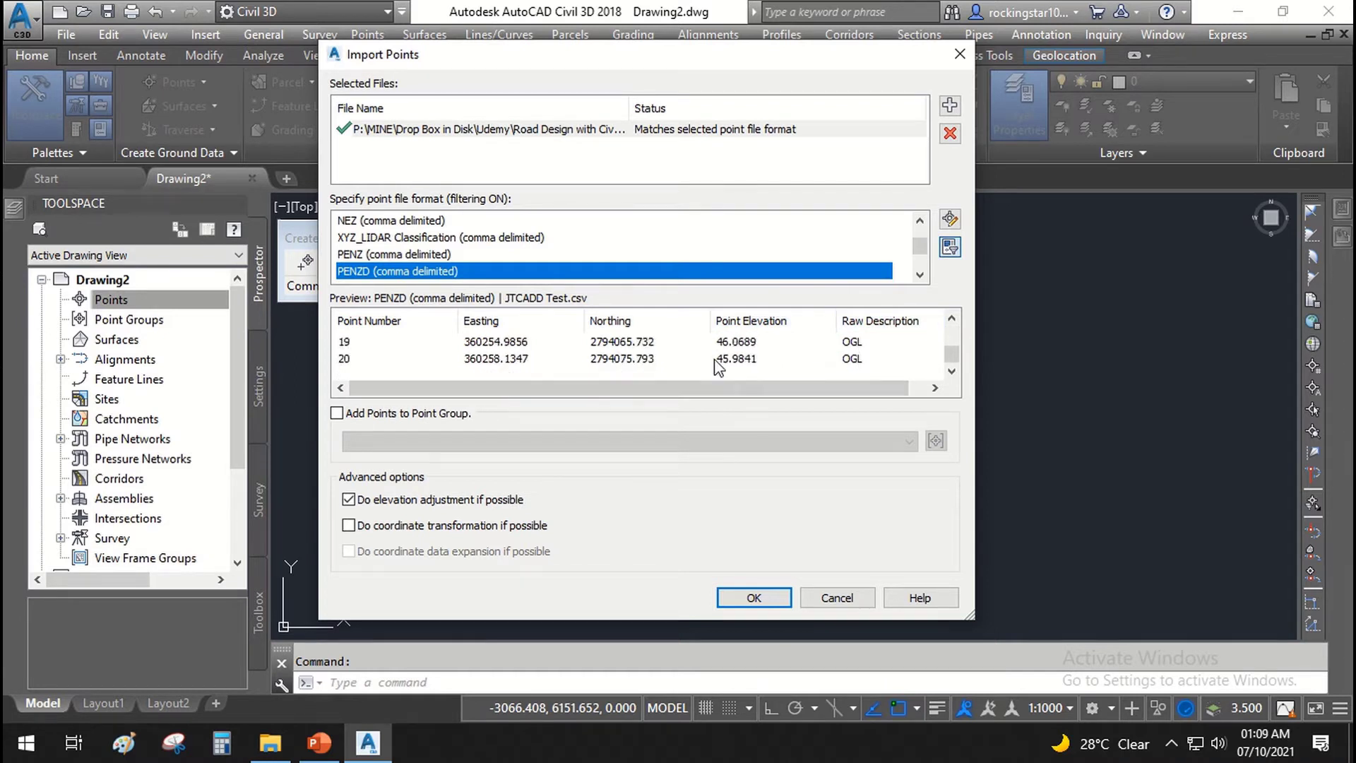
pyautogui.scroll(4, 715, 359)
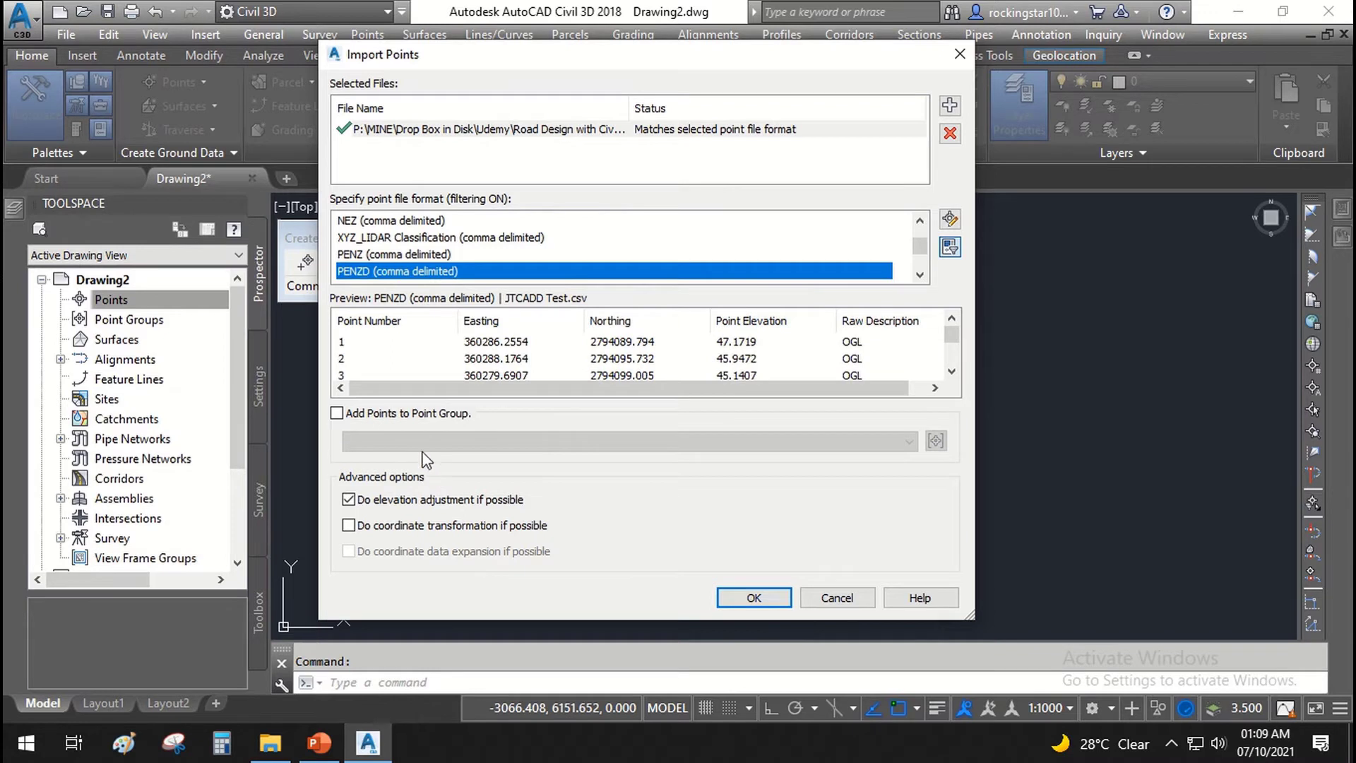
# - Import the points with elevation adjustment off and coordinate transformation on, and zoom to the drawing extents
pyautogui.click(348, 500)
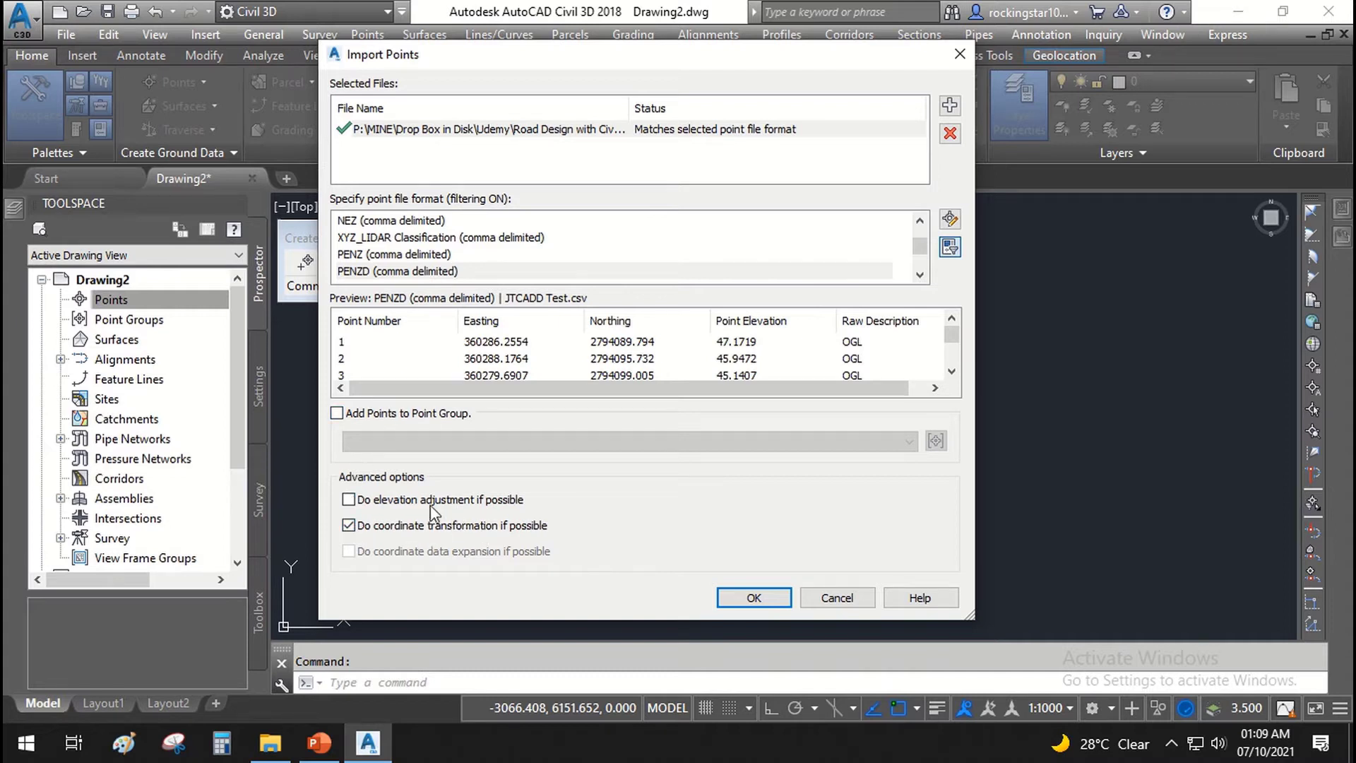
pyautogui.click(771, 605)
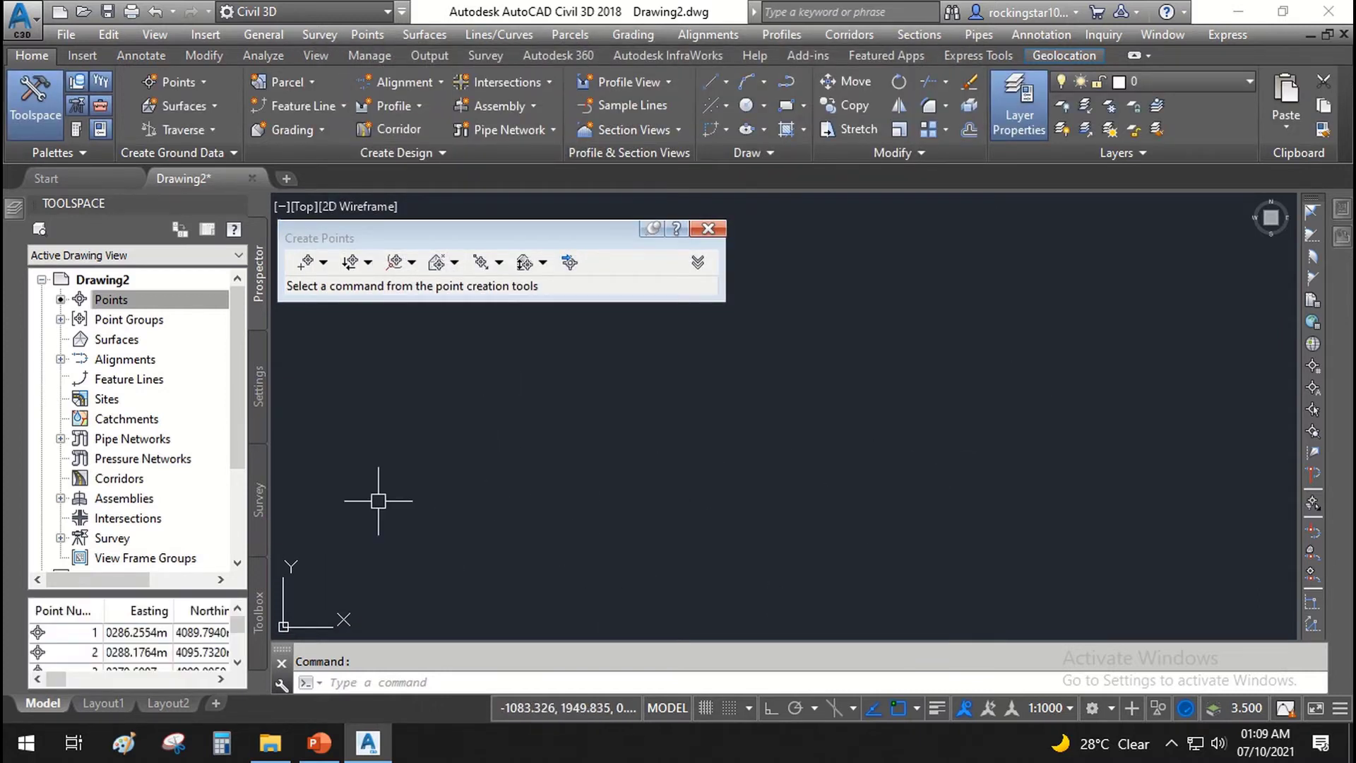
pyautogui.click(655, 423)
pyautogui.click(624, 676)
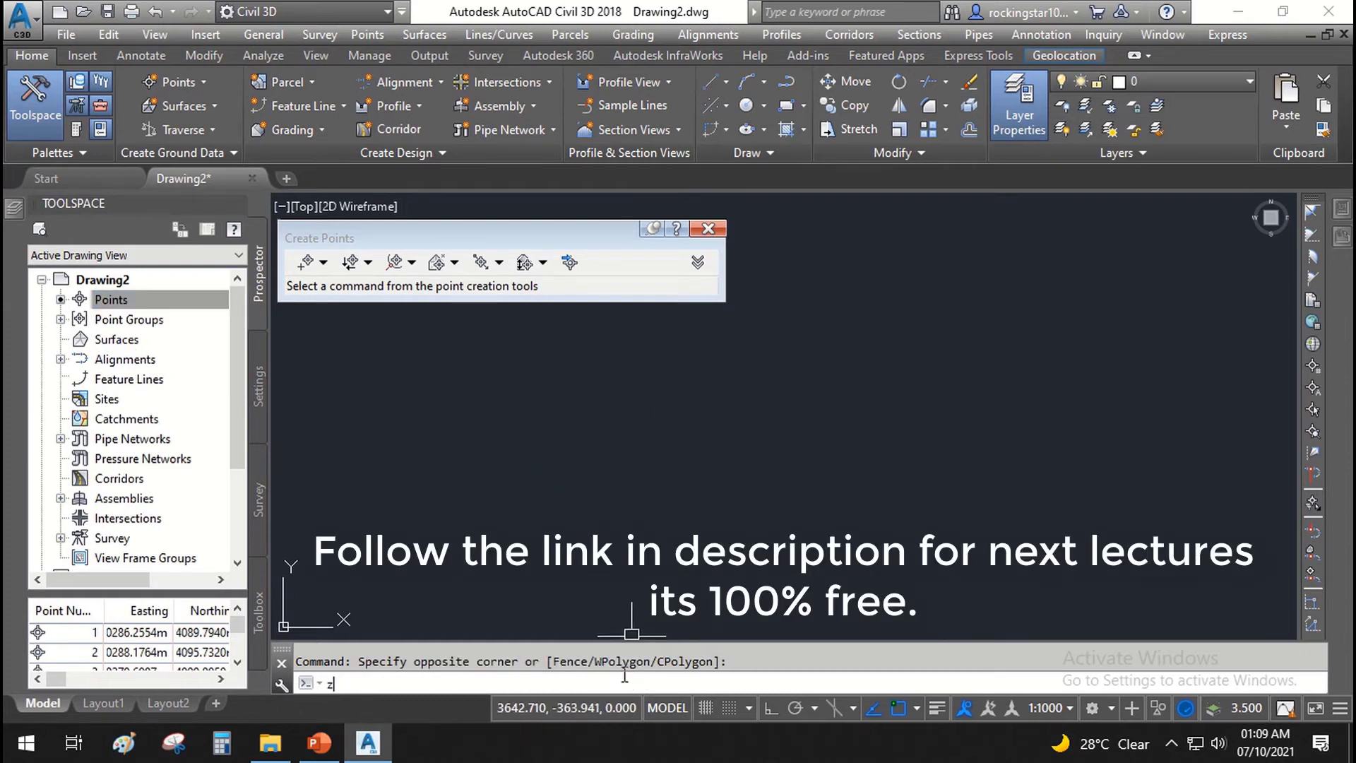
pyautogui.write('z')
pyautogui.press('Return')
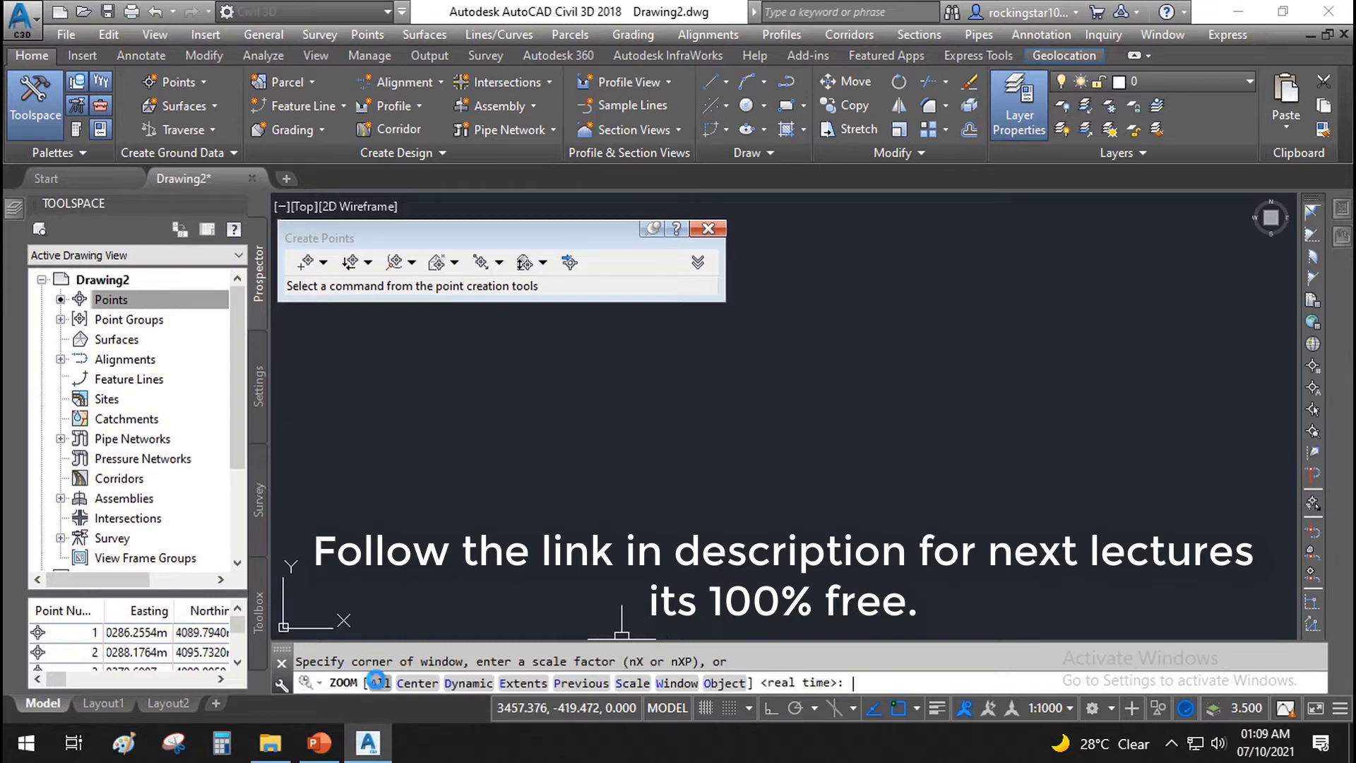
pyautogui.middleClick(641, 469)
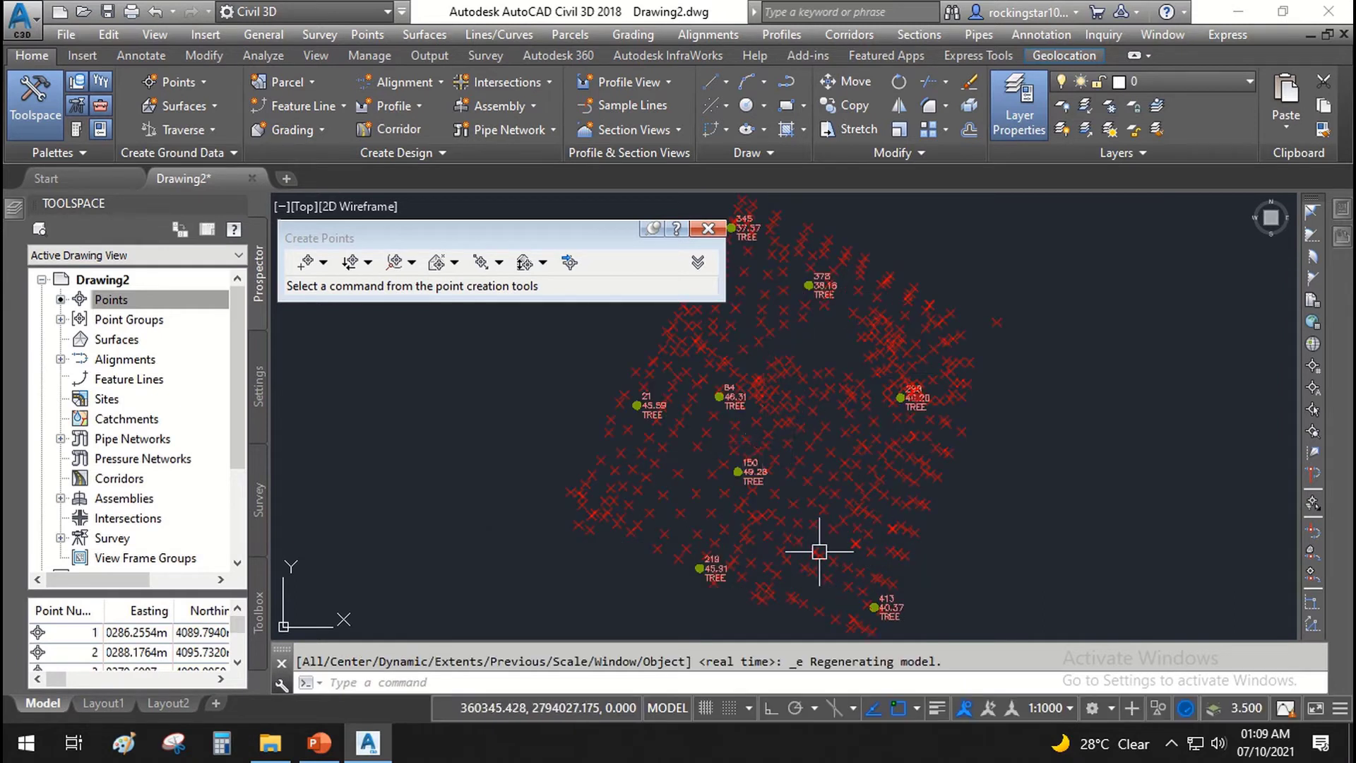
# - Inspect the imported points in the drawing, selecting tree points 84 and 378 to check their labels
pyautogui.scroll(6, 718, 391)
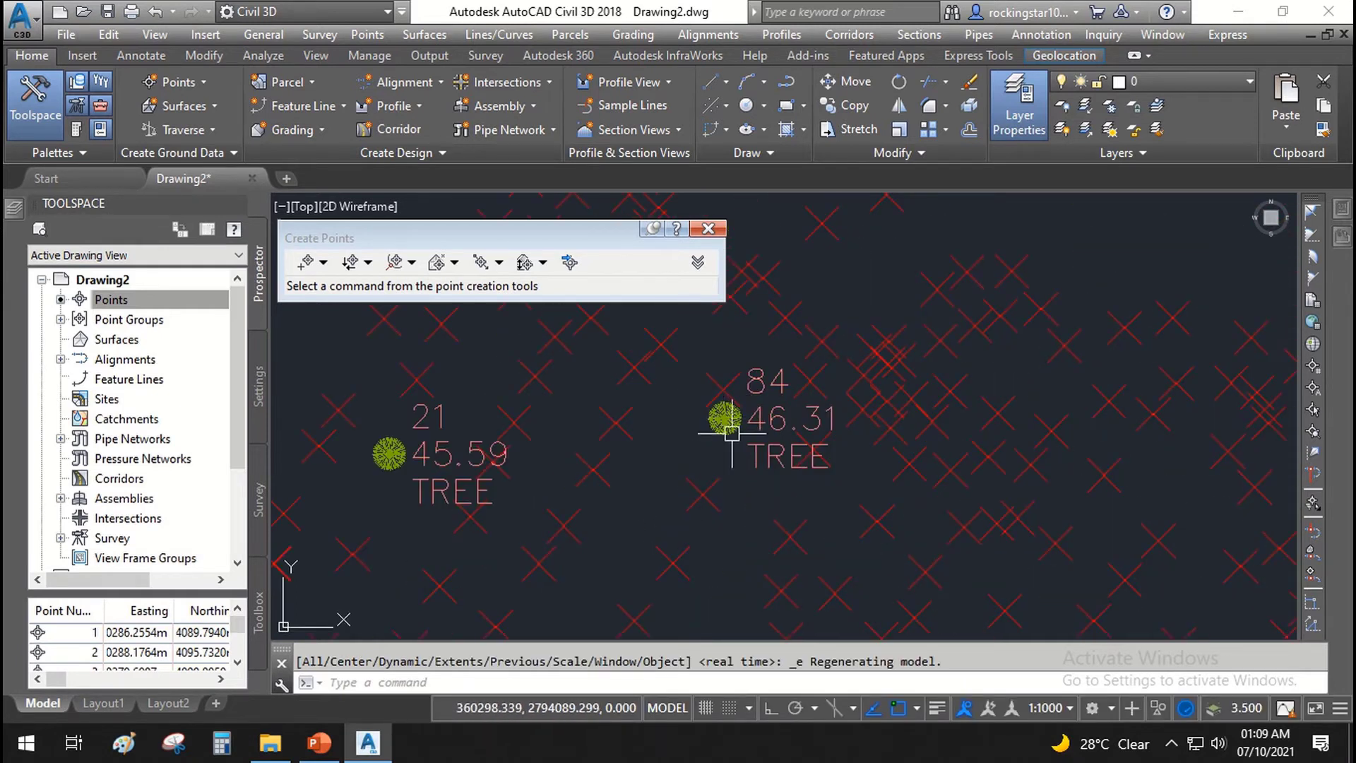
pyautogui.click(766, 450)
pyautogui.press('Escape')
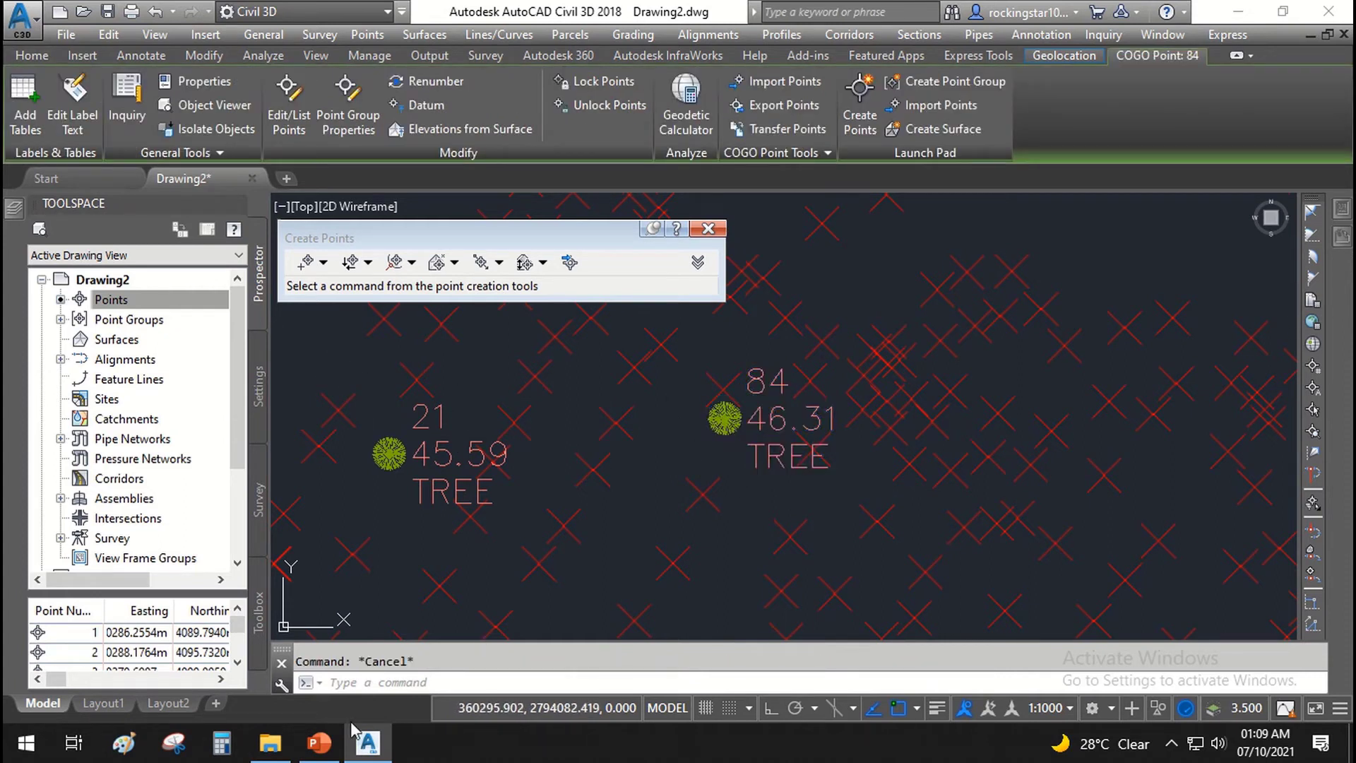
pyautogui.scroll(-6, 675, 451)
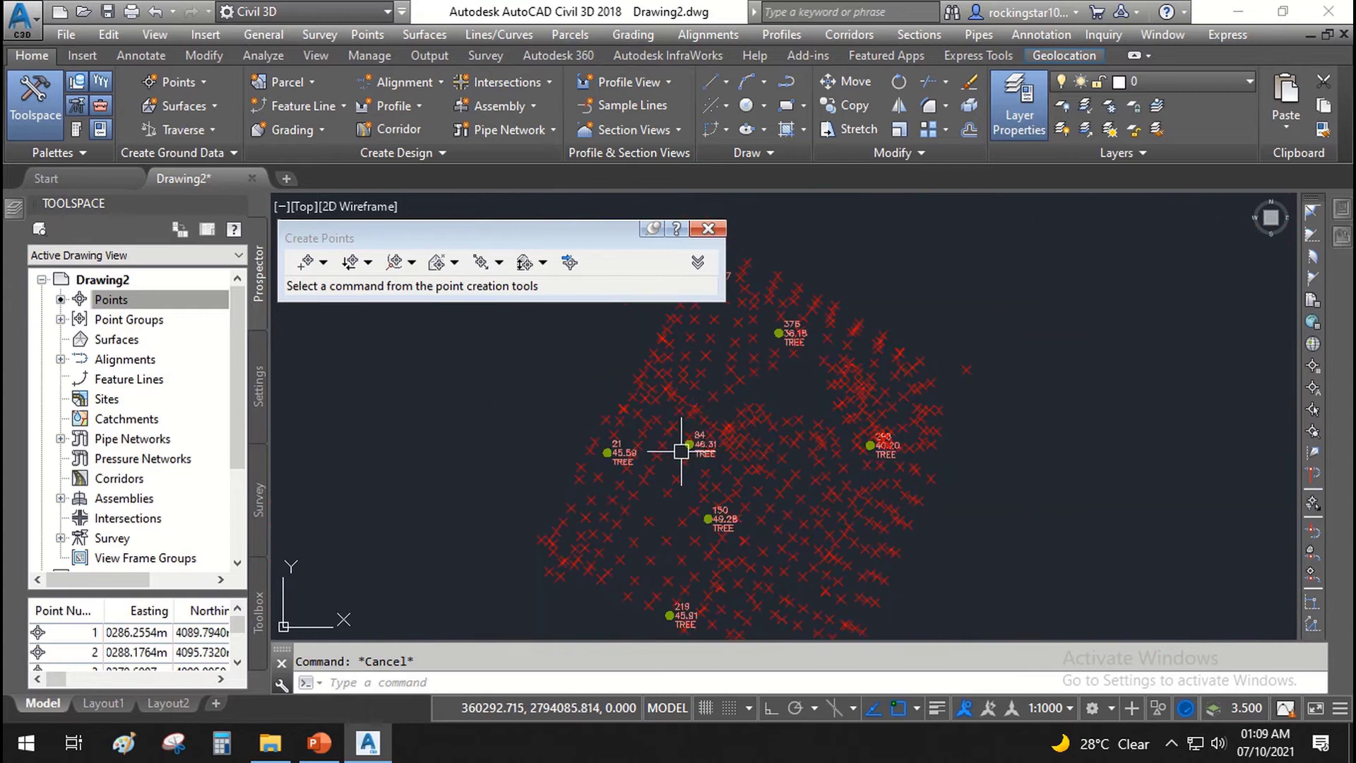
pyautogui.moveTo(815, 356)
pyautogui.mouseDown(button='middle')
pyautogui.moveTo(963, 358)
pyautogui.moveTo(959, 320)
pyautogui.mouseUp(button='middle')
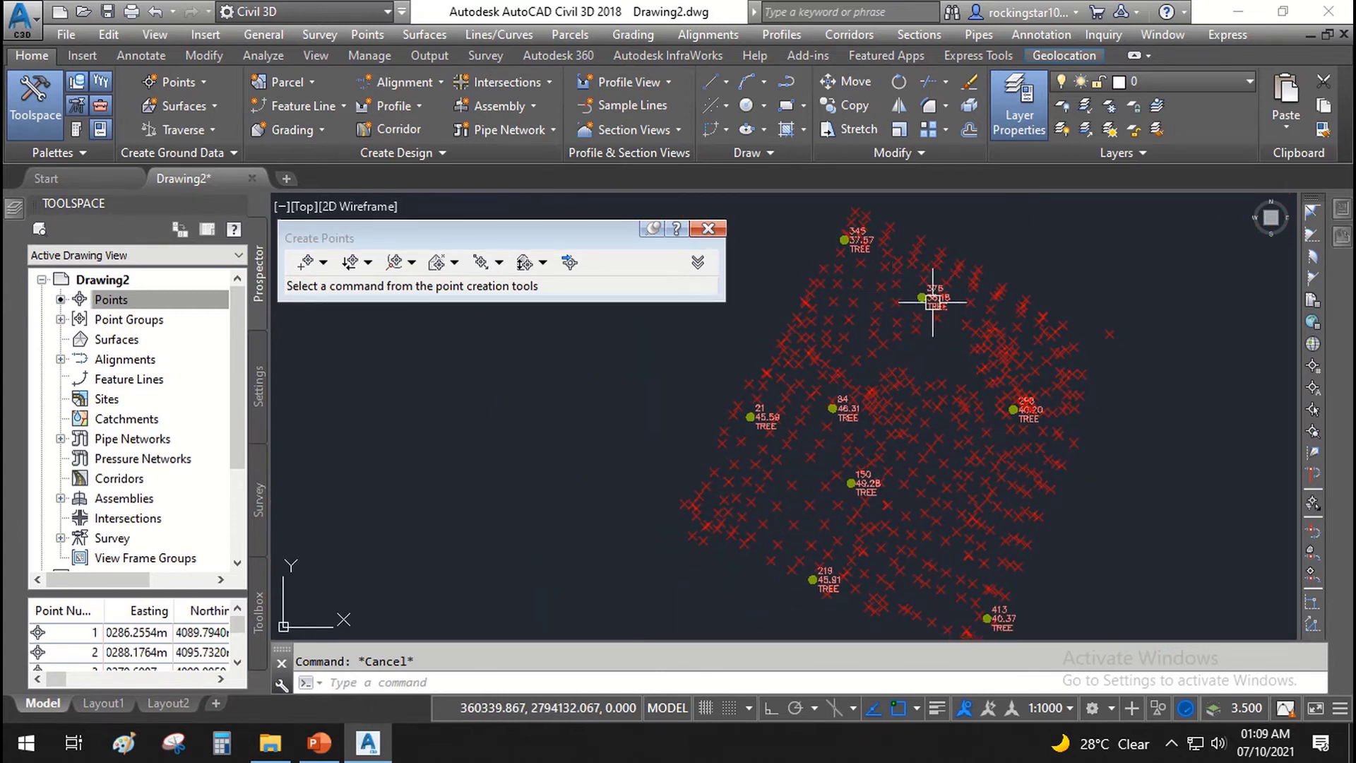
pyautogui.scroll(5, 922, 313)
pyautogui.click(875, 314)
pyautogui.scroll(-3, 876, 314)
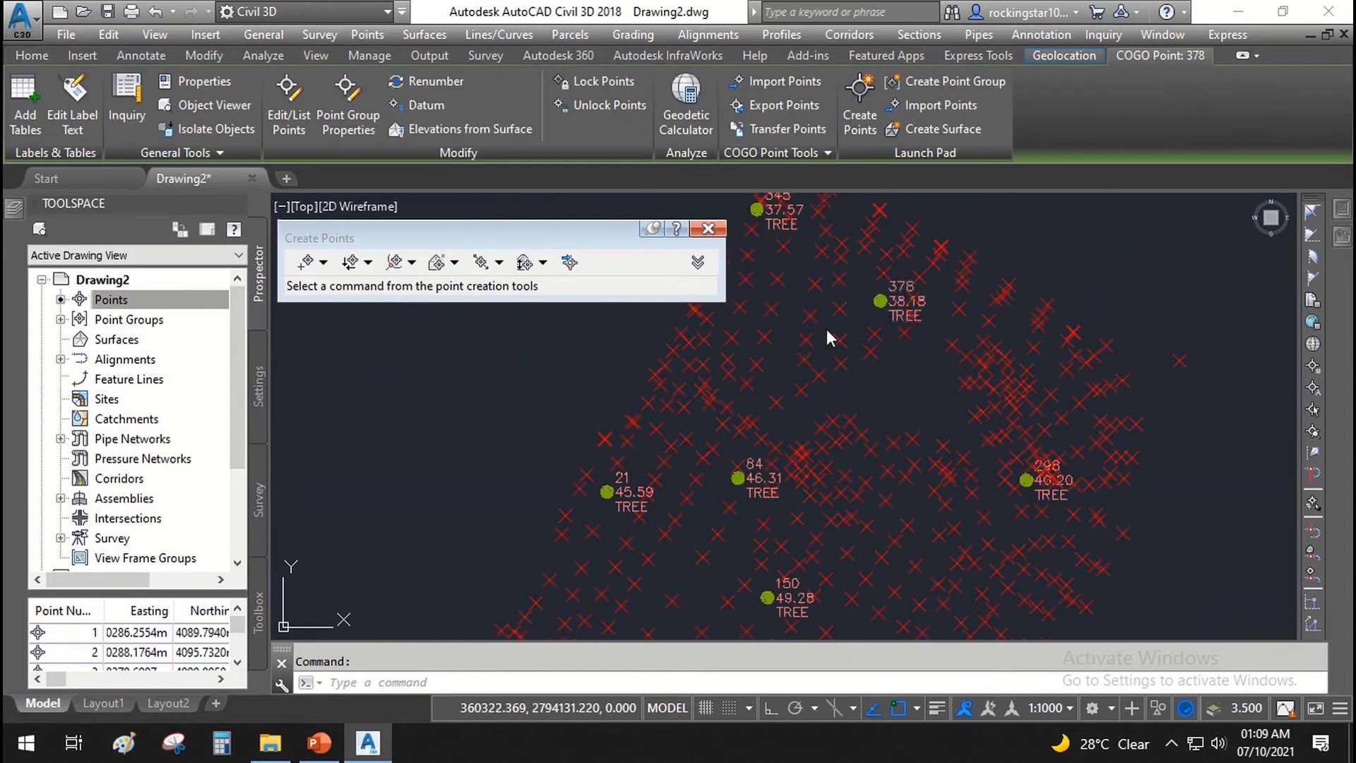
pyautogui.press('Escape')
pyautogui.scroll(-5, 876, 353)
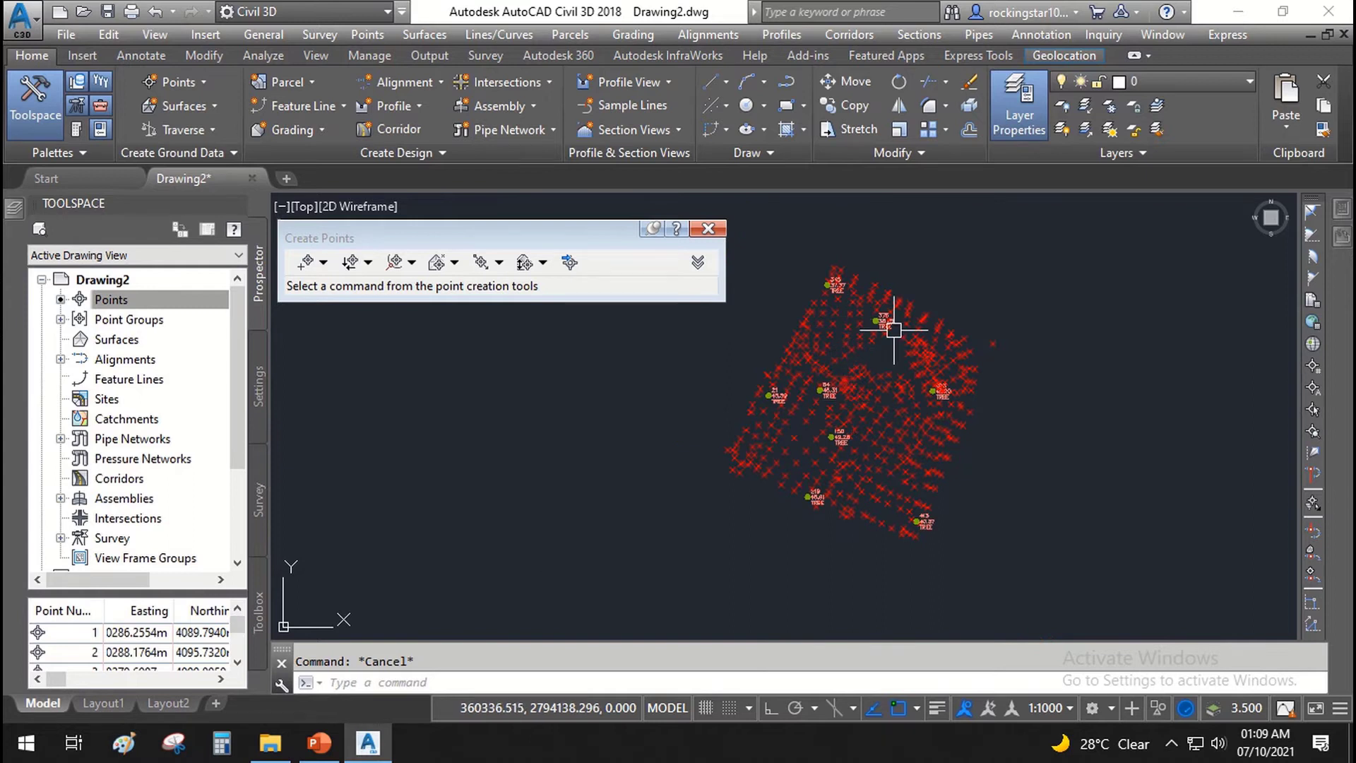
# - Select COGO point 318 between tree points 378 and 298 and view its properties
pyautogui.scroll(5, 913, 359)
pyautogui.click(924, 360)
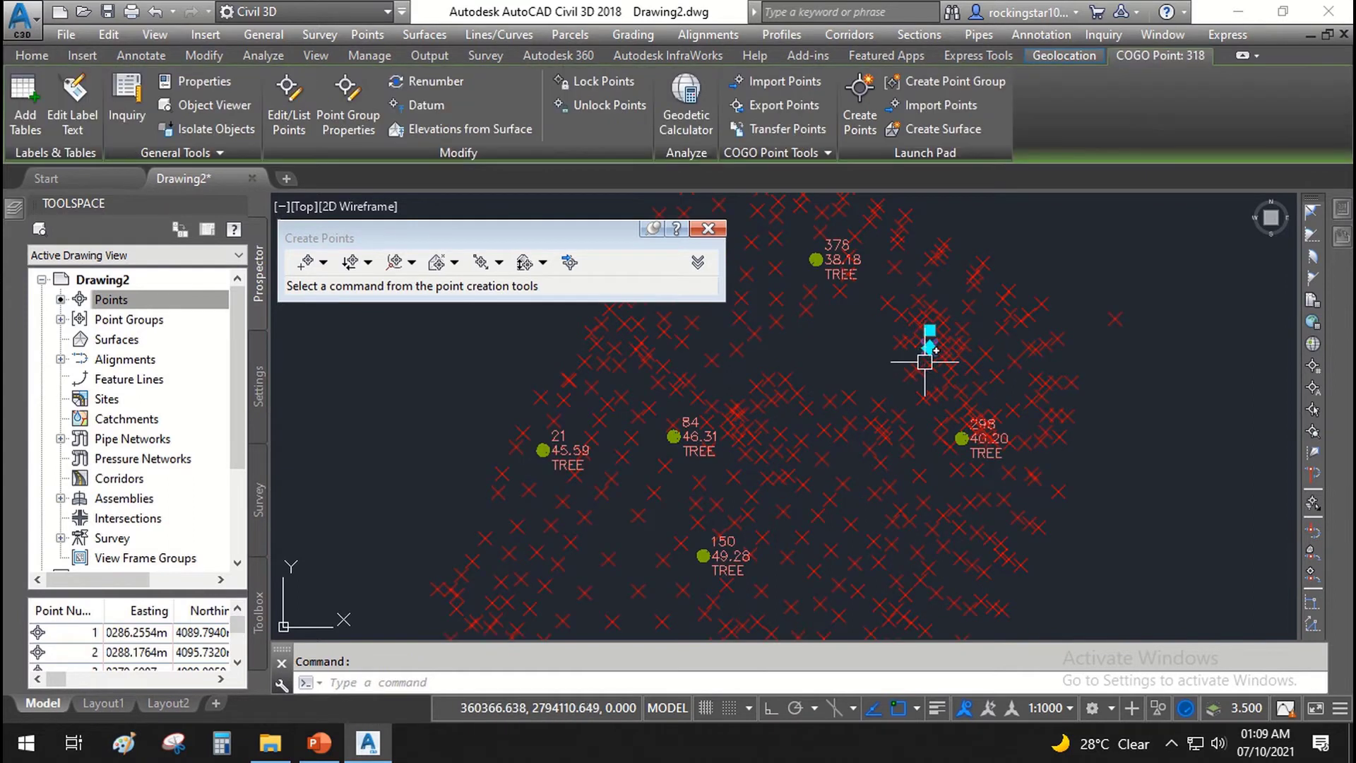
pyautogui.click(1335, 213)
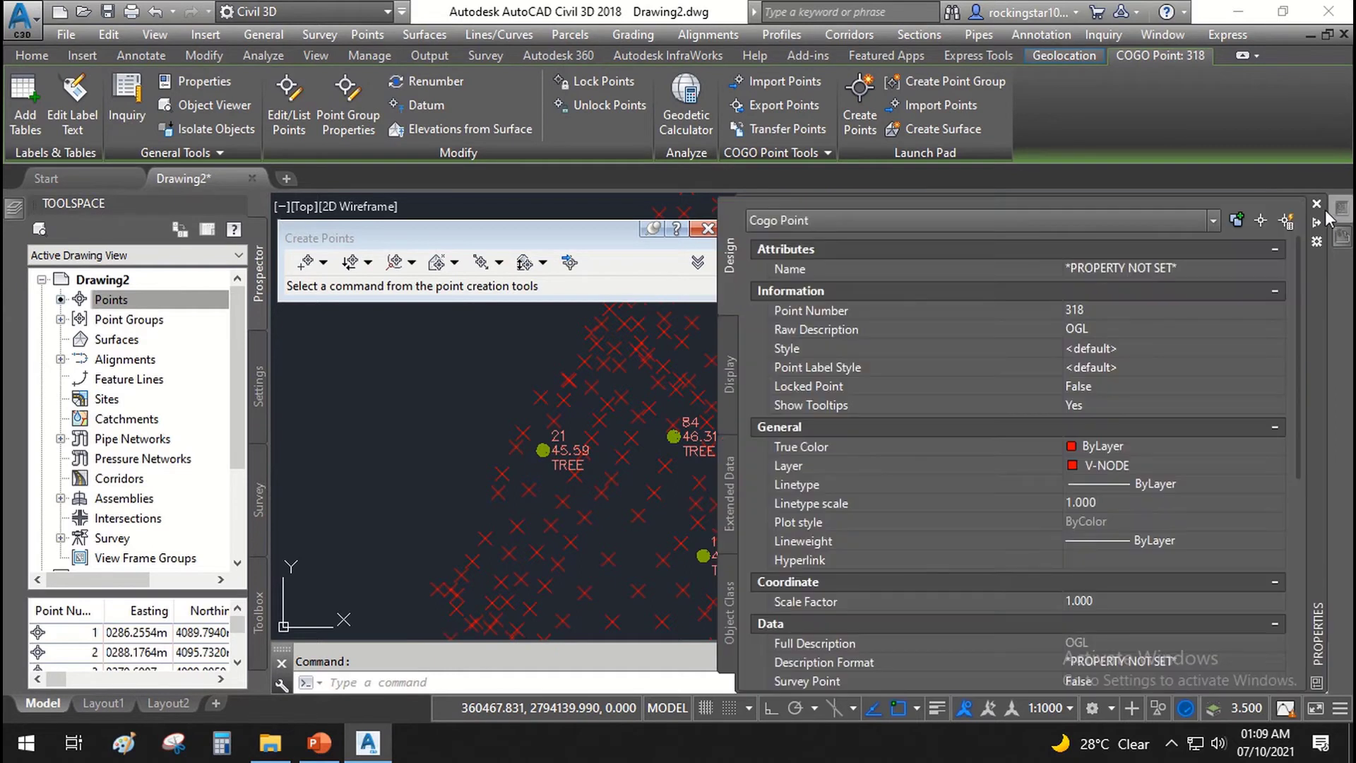
# - Hide and restore the Toolspace, and close and reopen the Properties palette
pyautogui.click(31, 55)
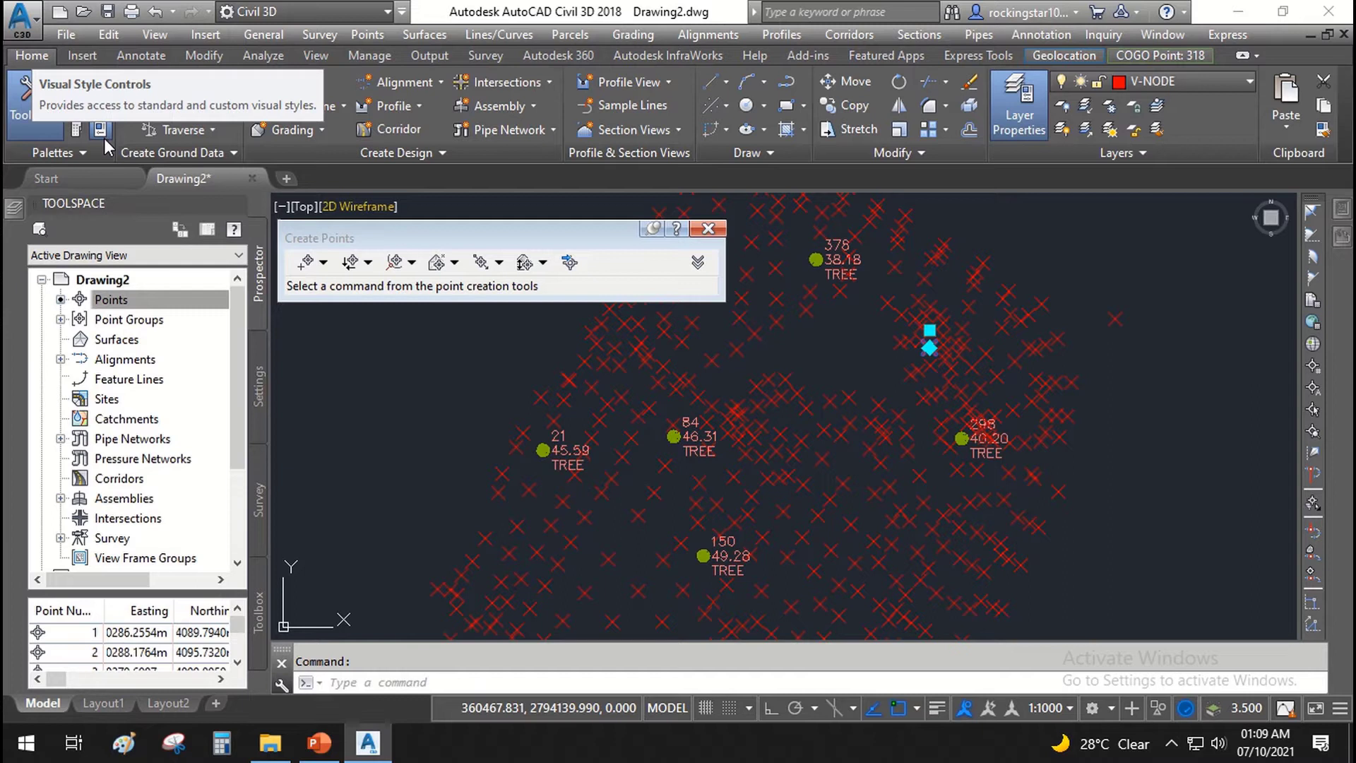
pyautogui.click(97, 136)
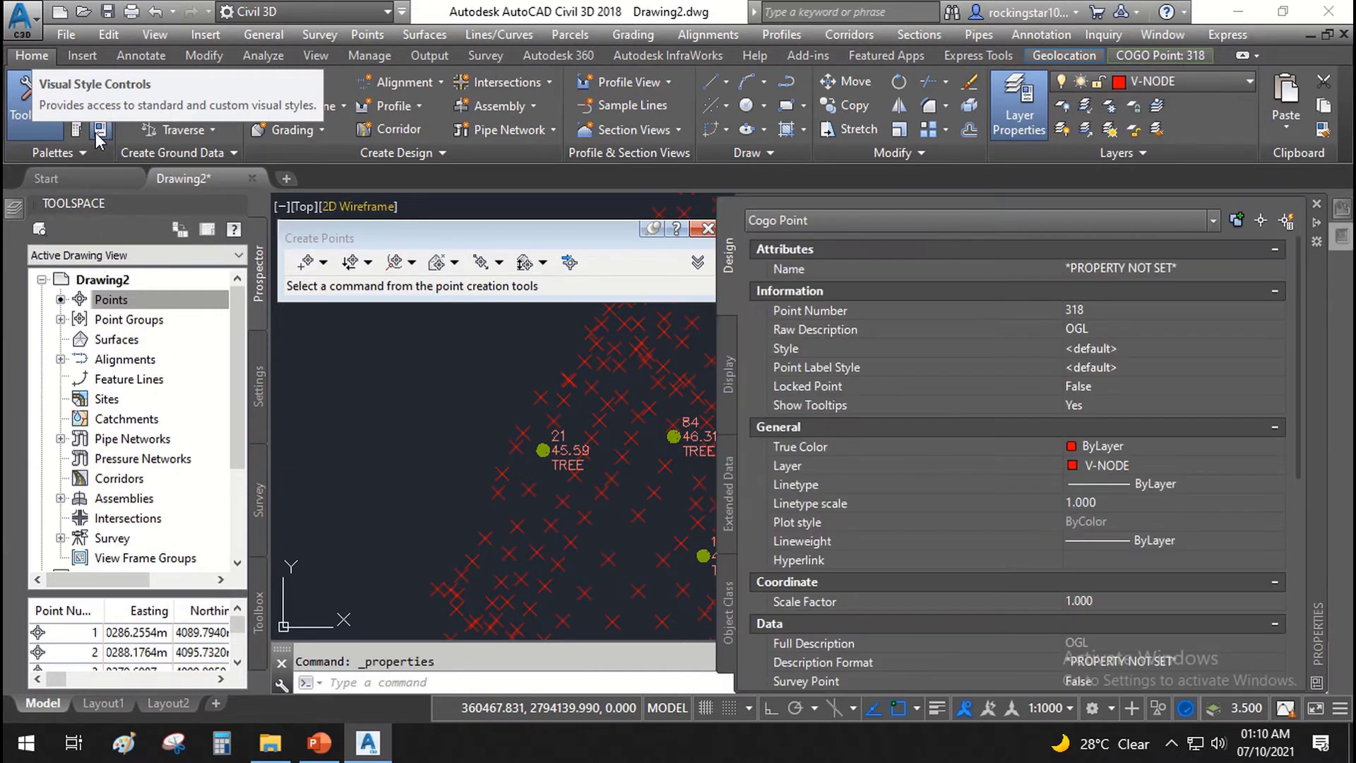
pyautogui.click(27, 131)
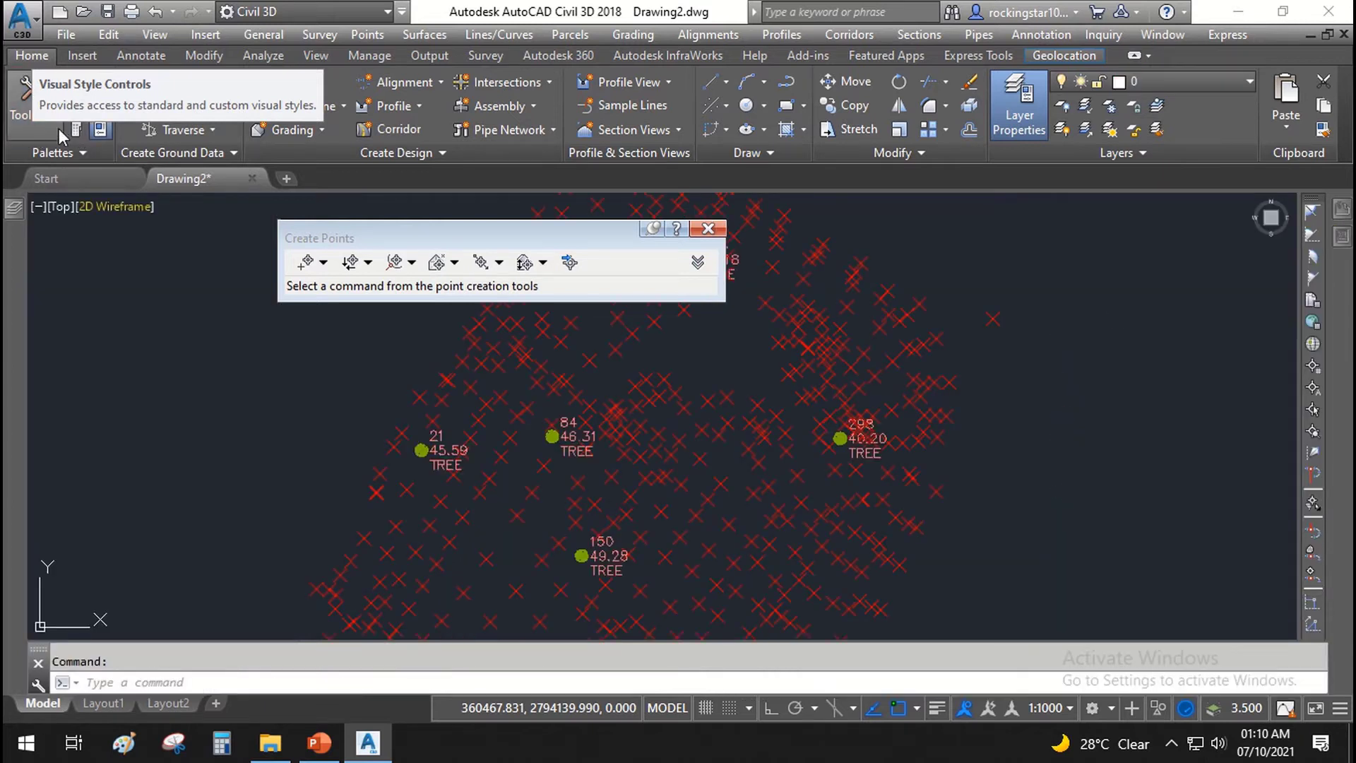
pyautogui.click(43, 129)
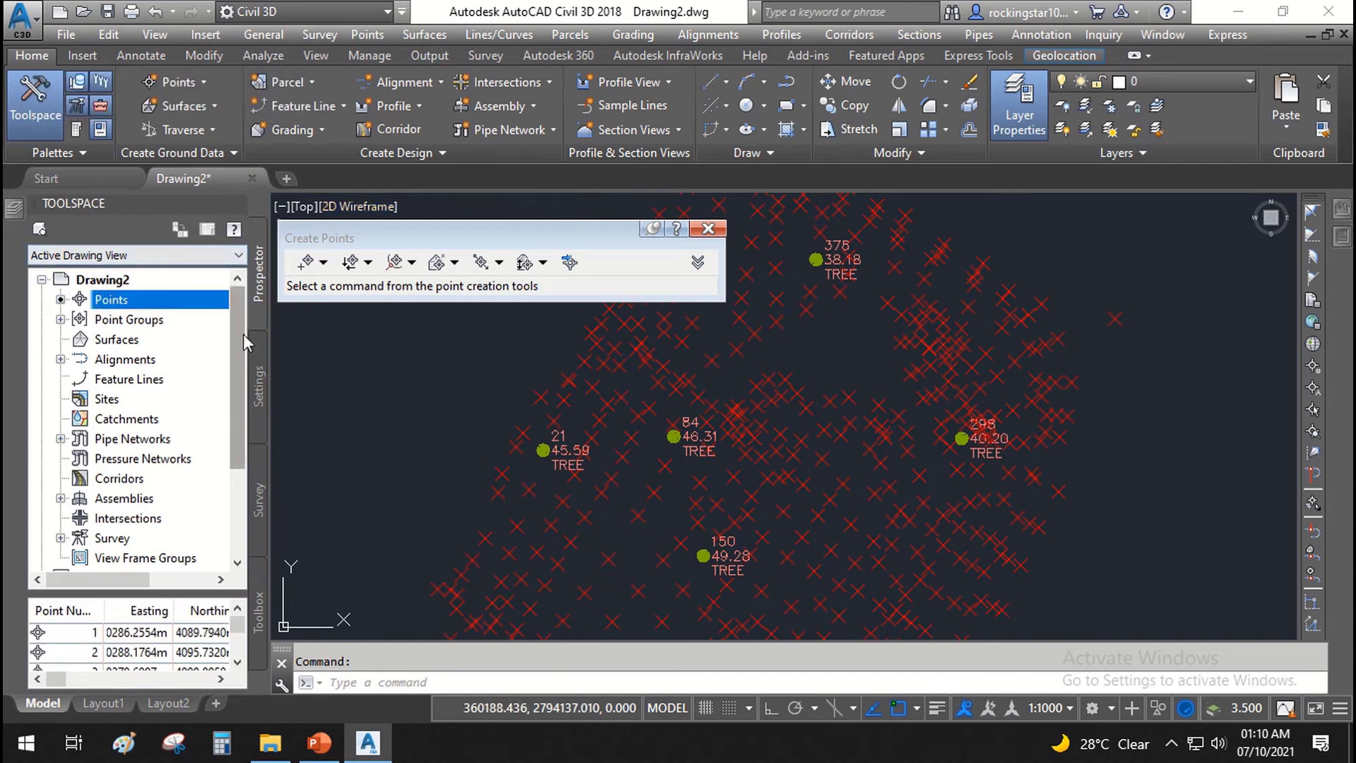
pyautogui.click(101, 130)
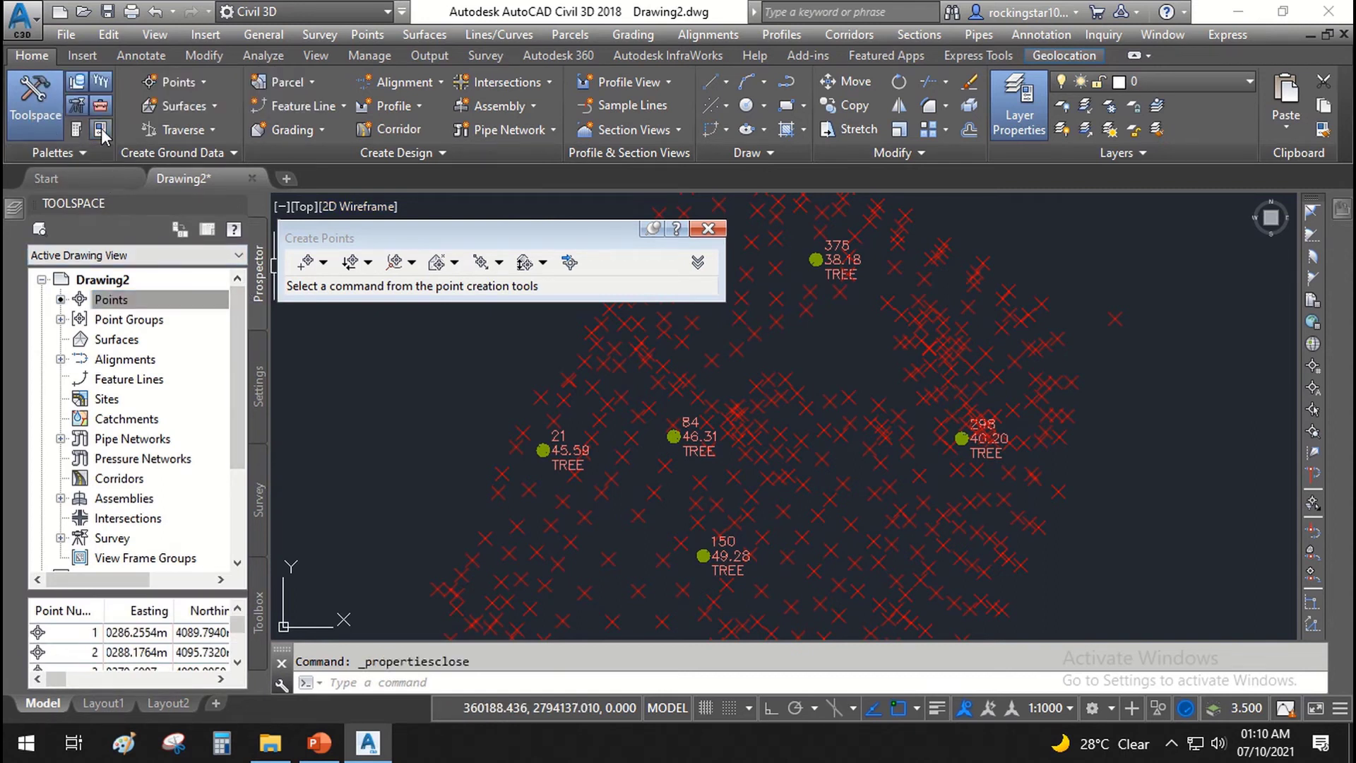
pyautogui.click(101, 129)
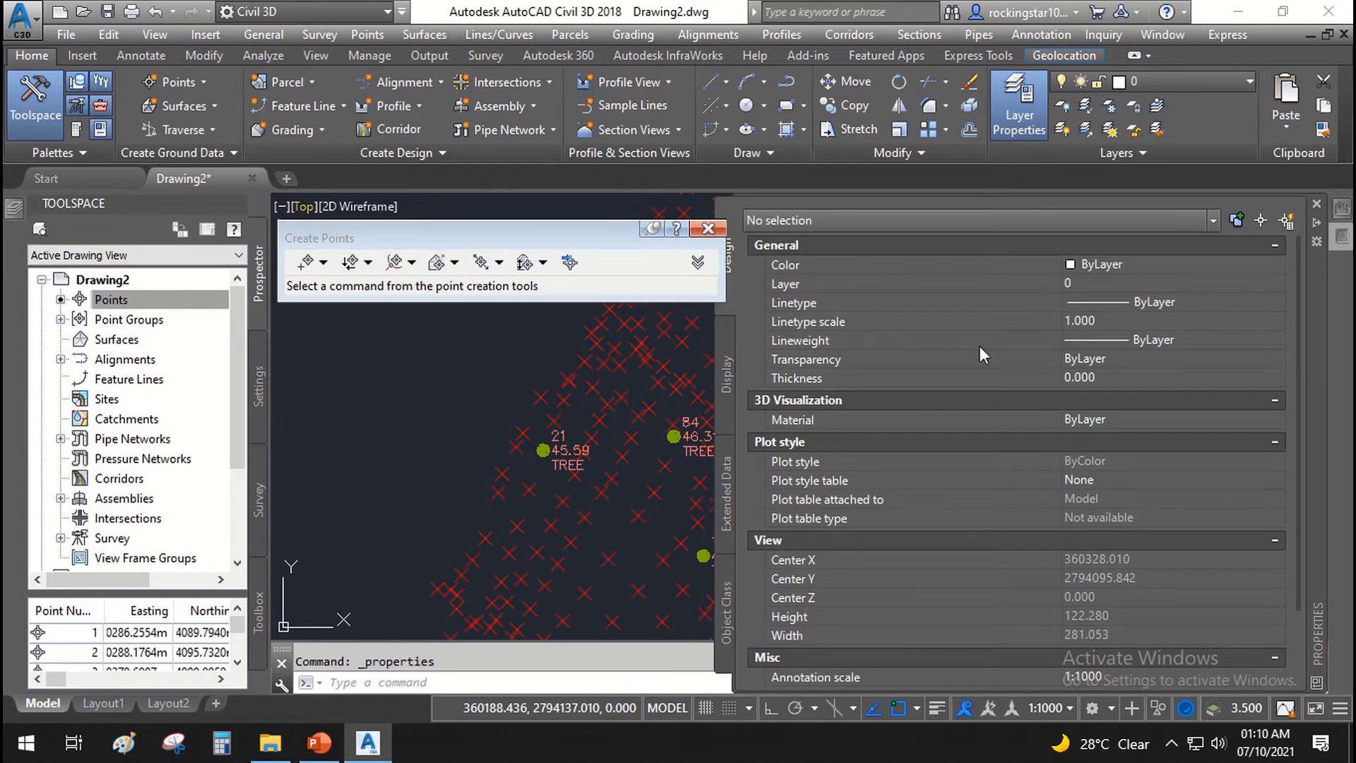
# - Compare the raw description, style and label style of COGO point 387 with those of tree point 378
pyautogui.moveTo(616, 476)
pyautogui.mouseDown(button='middle')
pyautogui.moveTo(491, 413)
pyautogui.moveTo(250, 540)
pyautogui.mouseUp(button='middle')
pyautogui.press('Escape')
pyautogui.click(515, 366)
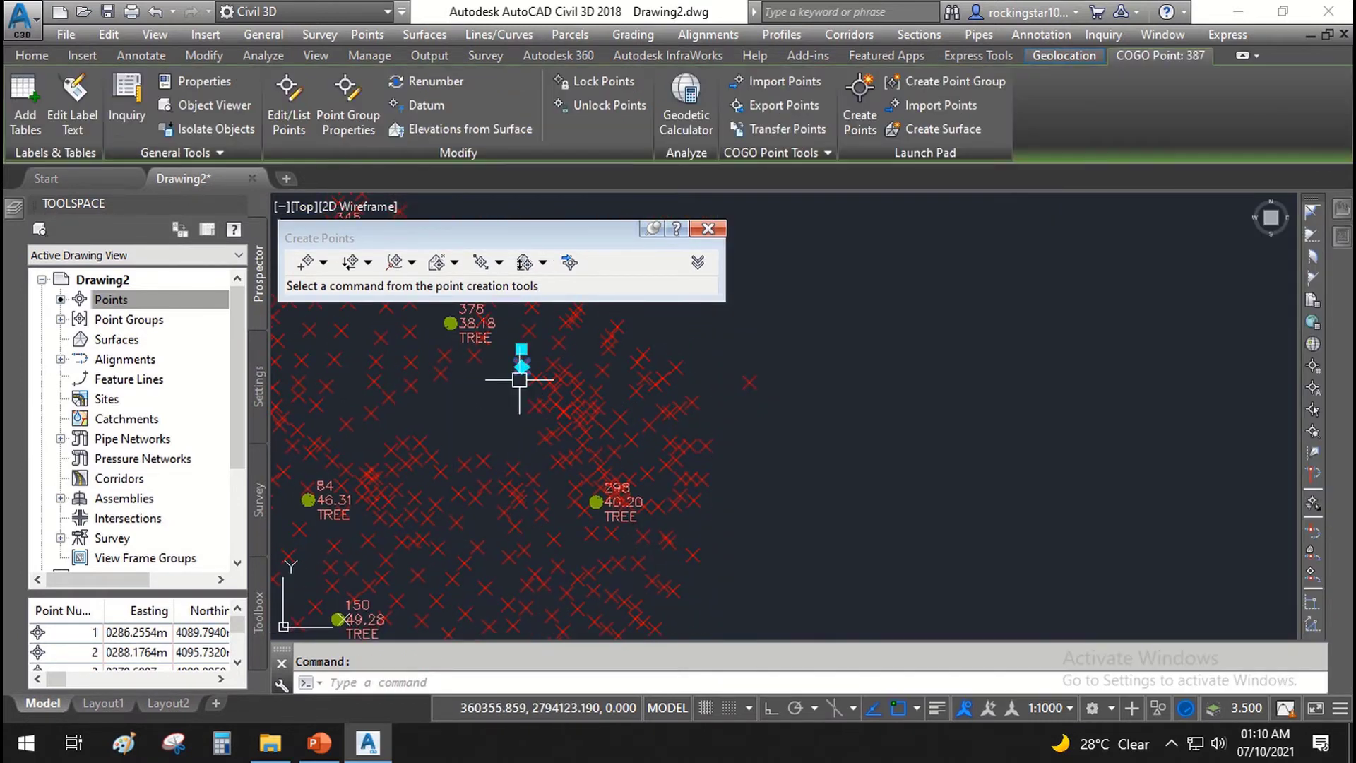
pyautogui.hotkey('ctrl', '1')
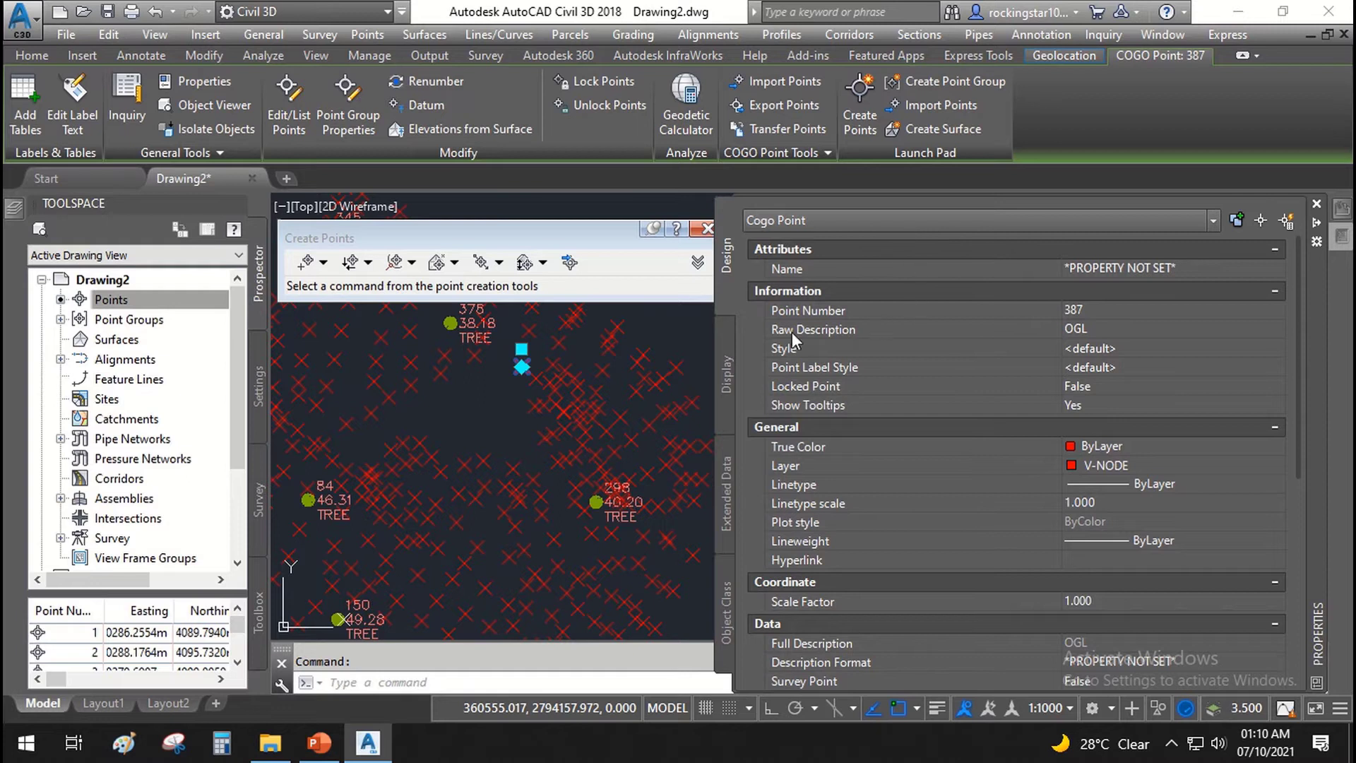
pyautogui.click(830, 329)
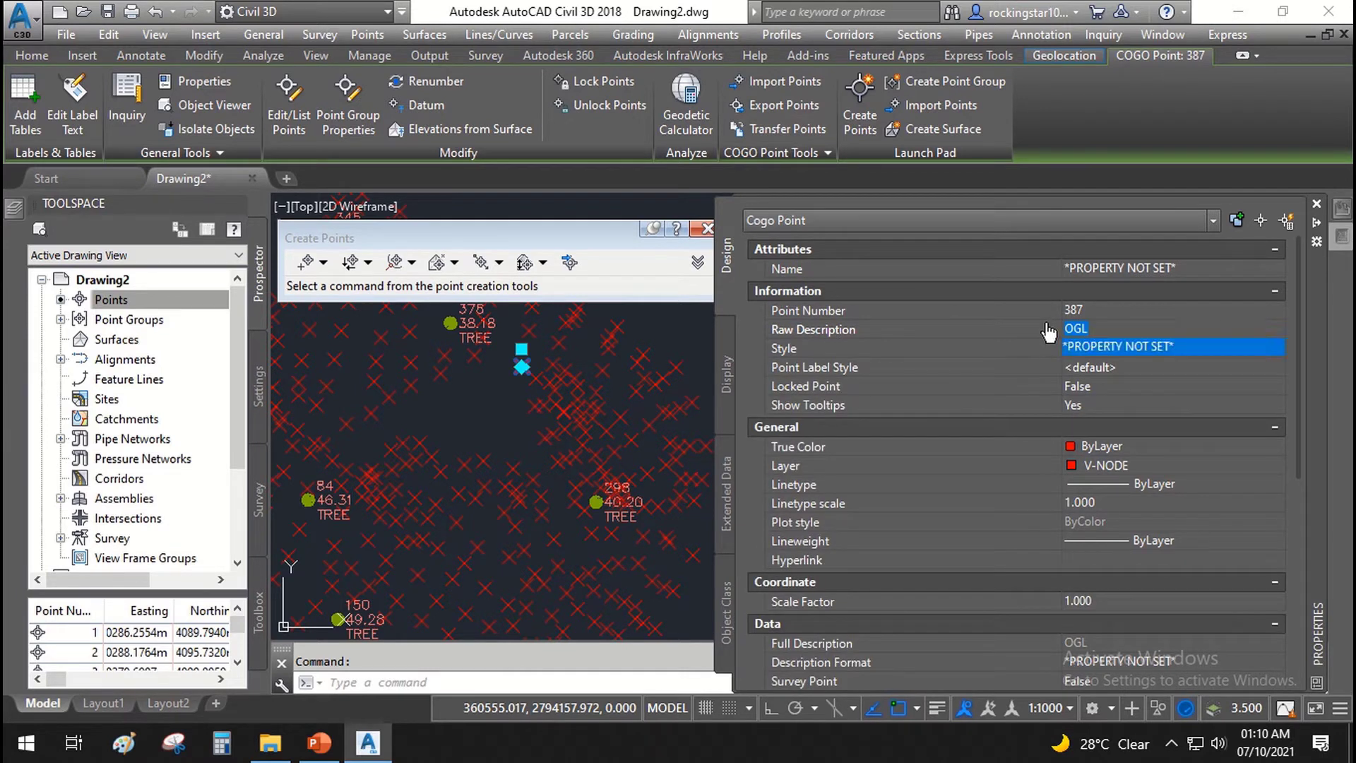
pyautogui.click(1015, 349)
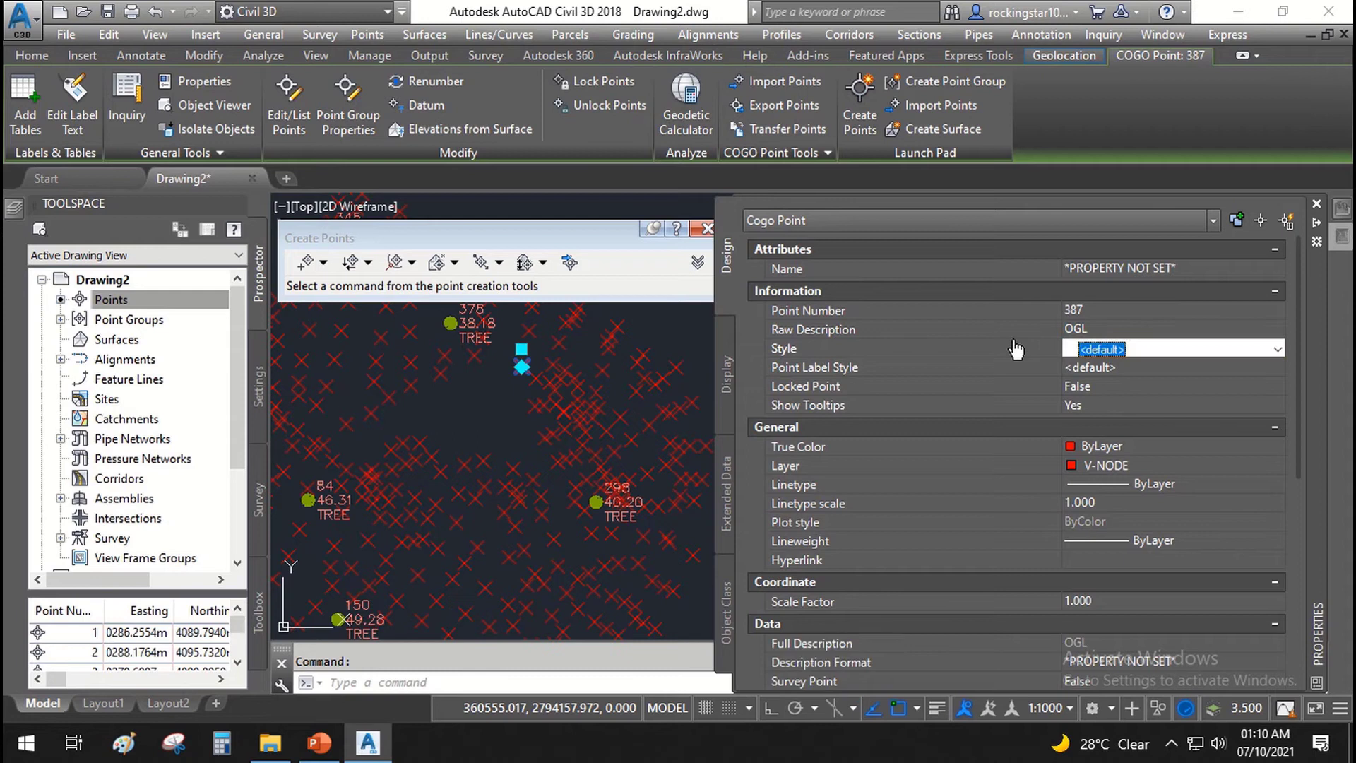
pyautogui.click(1017, 329)
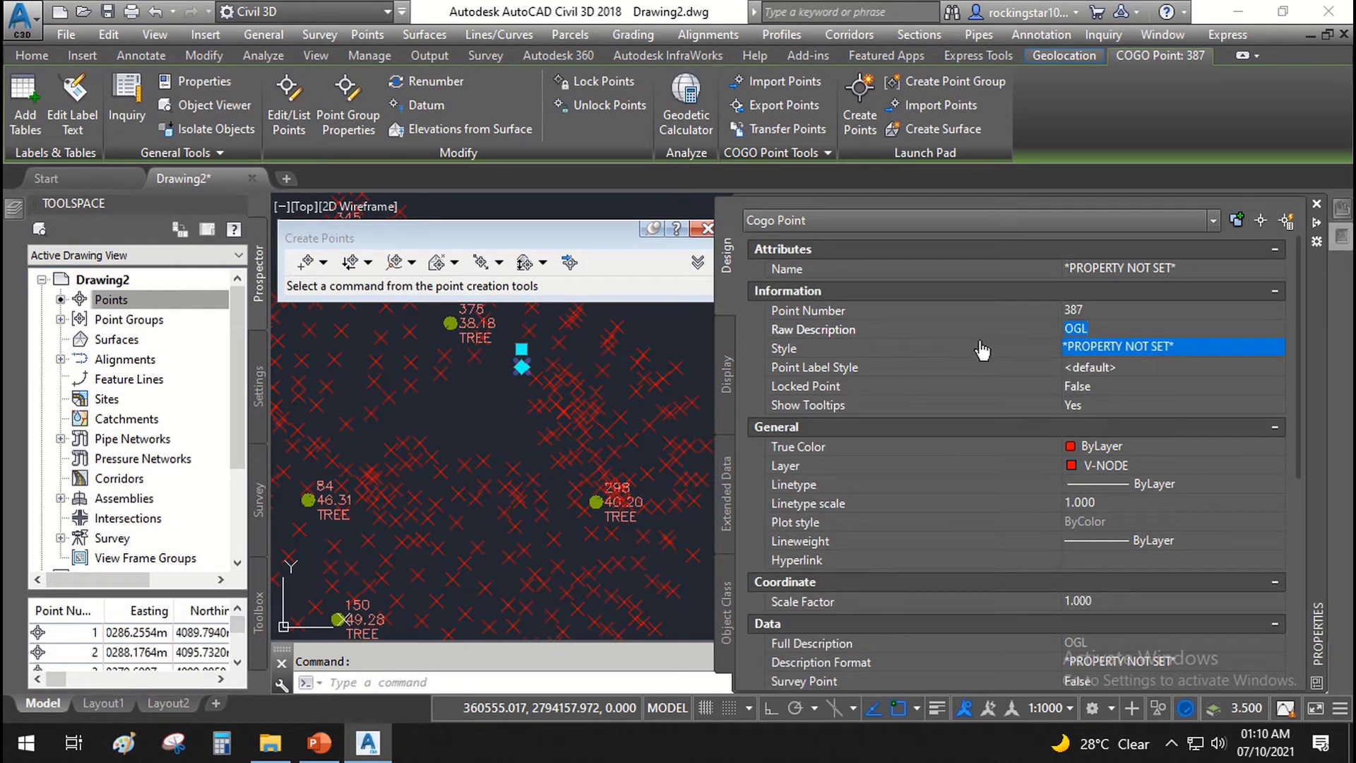
pyautogui.press('Escape')
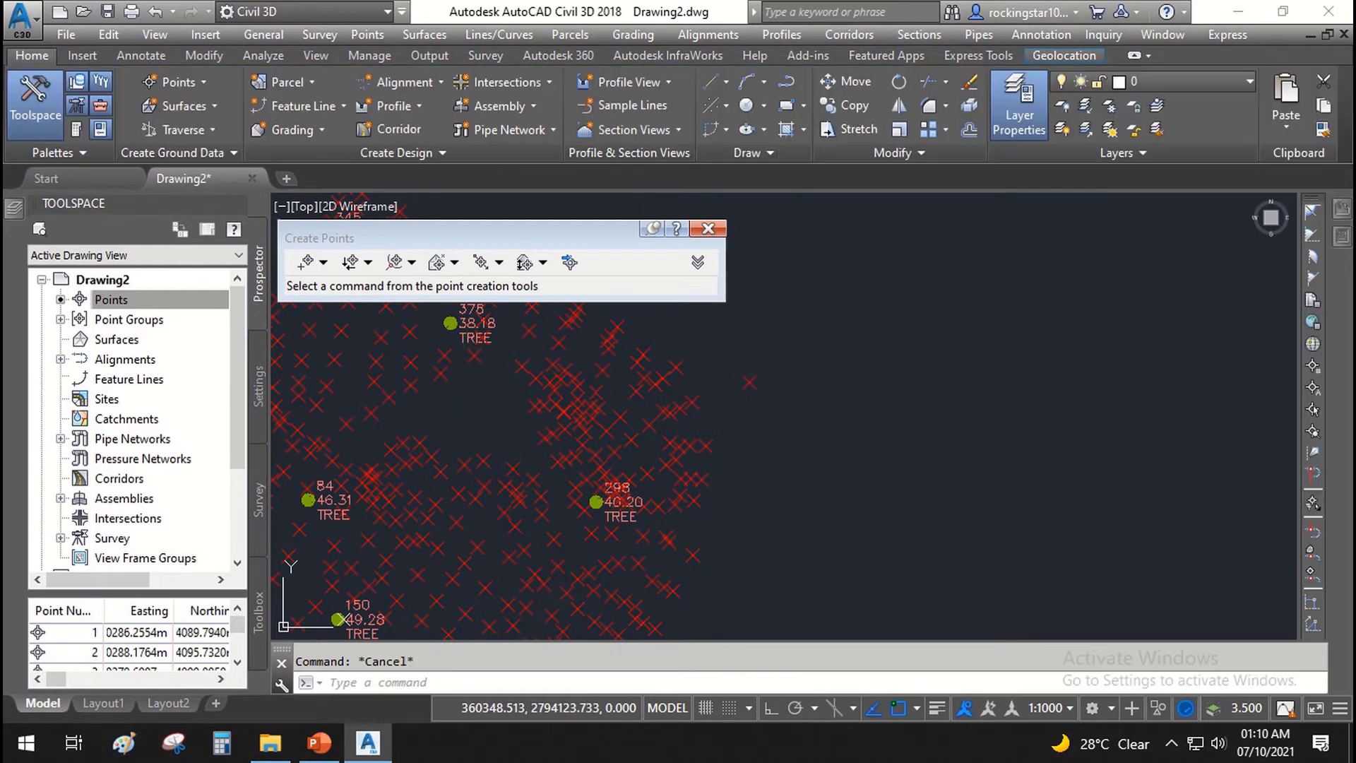
pyautogui.click(463, 327)
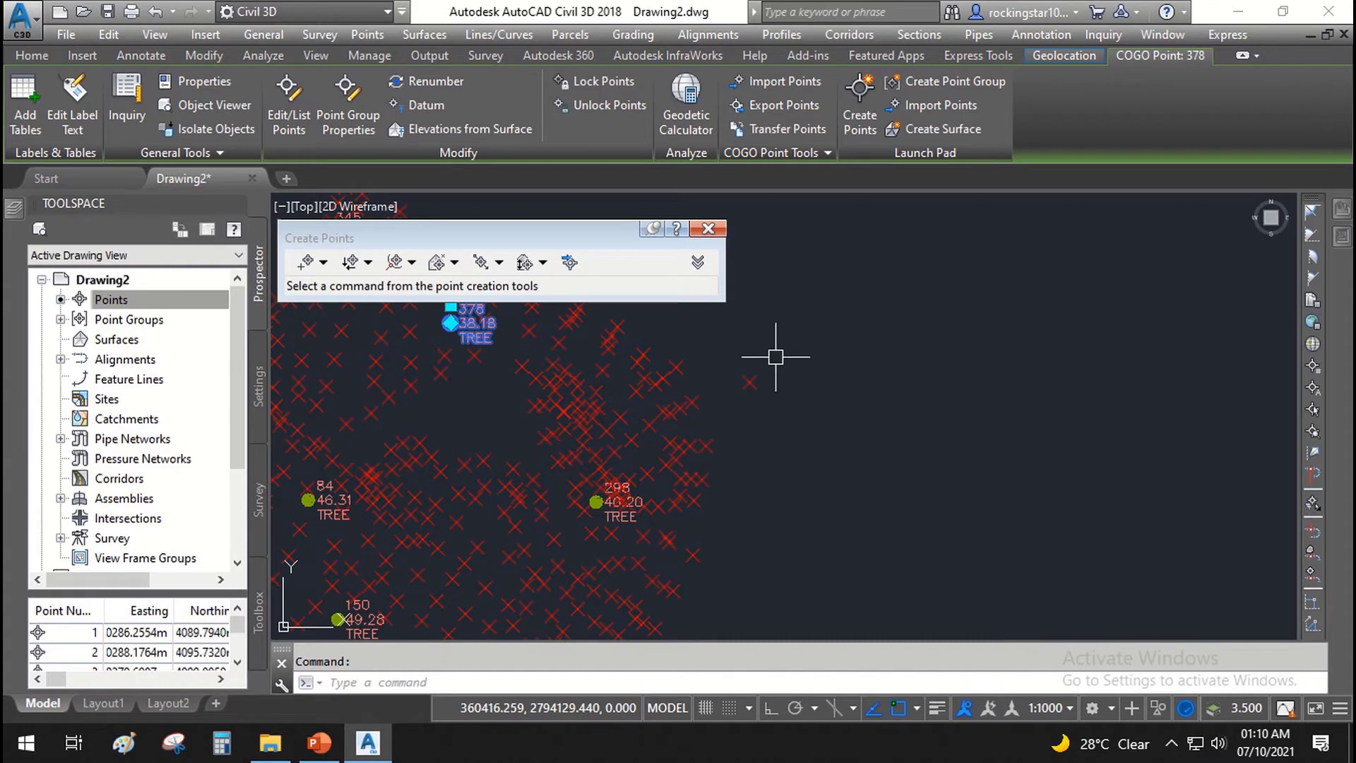
pyautogui.moveTo(1337, 232)
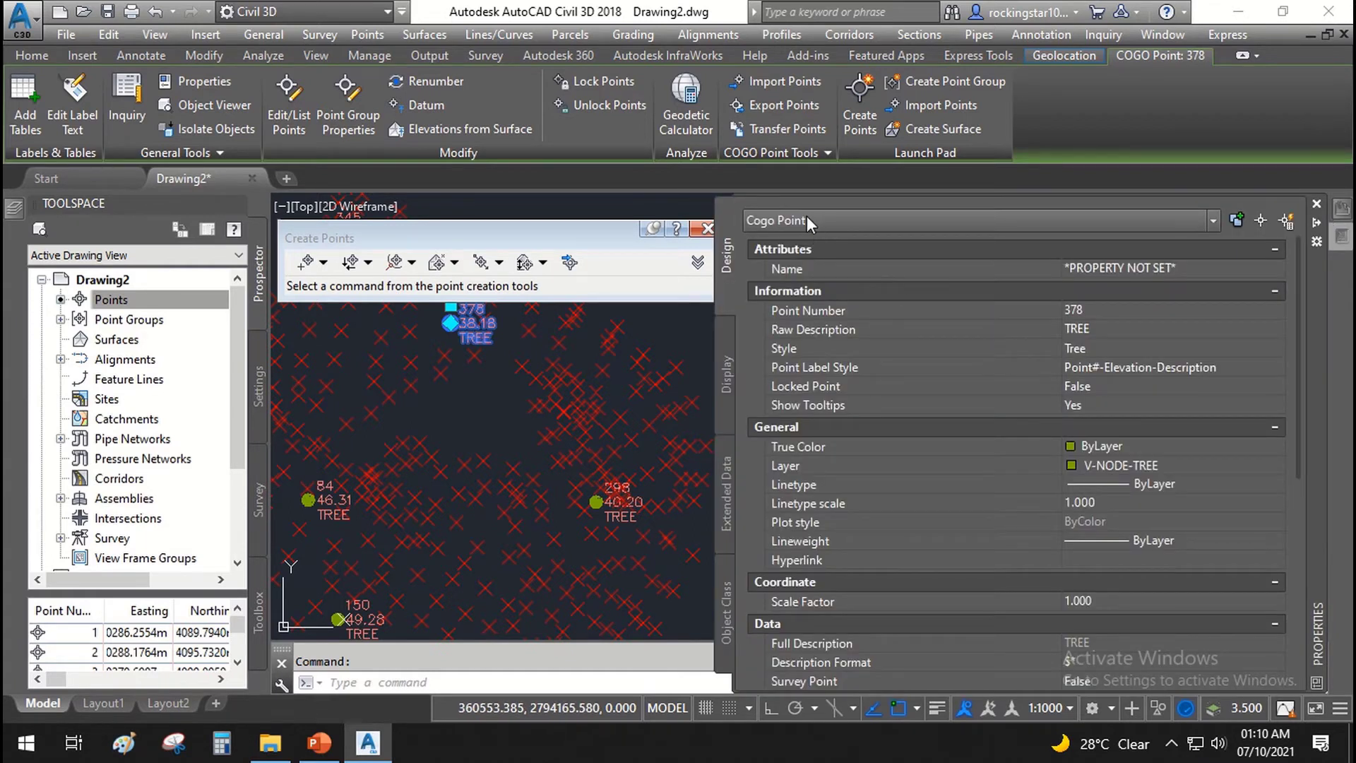
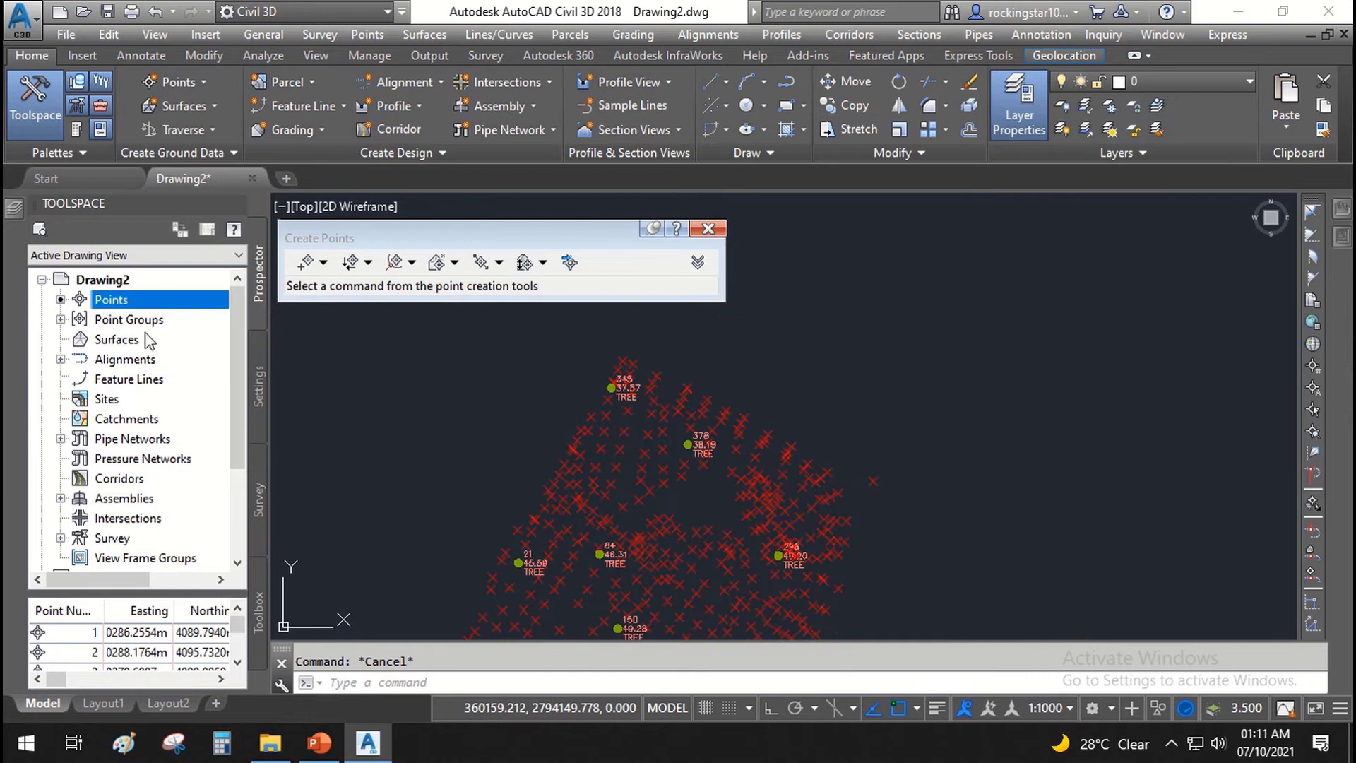
# - Create a new point group and name it Original Ground Levels
pyautogui.click(61, 319)
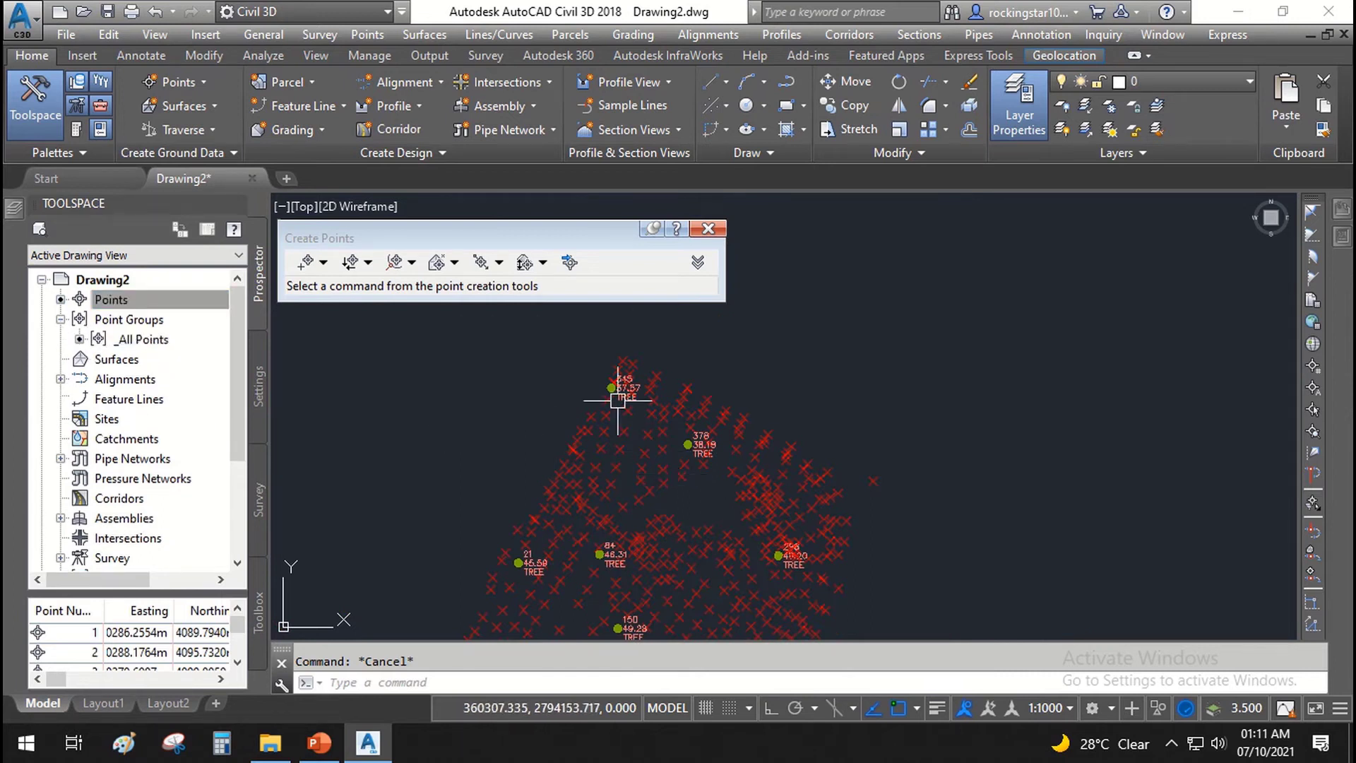
pyautogui.moveTo(735, 573); pyautogui.dragTo(847, 385, button='middle')
pyautogui.scroll(-3, 823, 475)
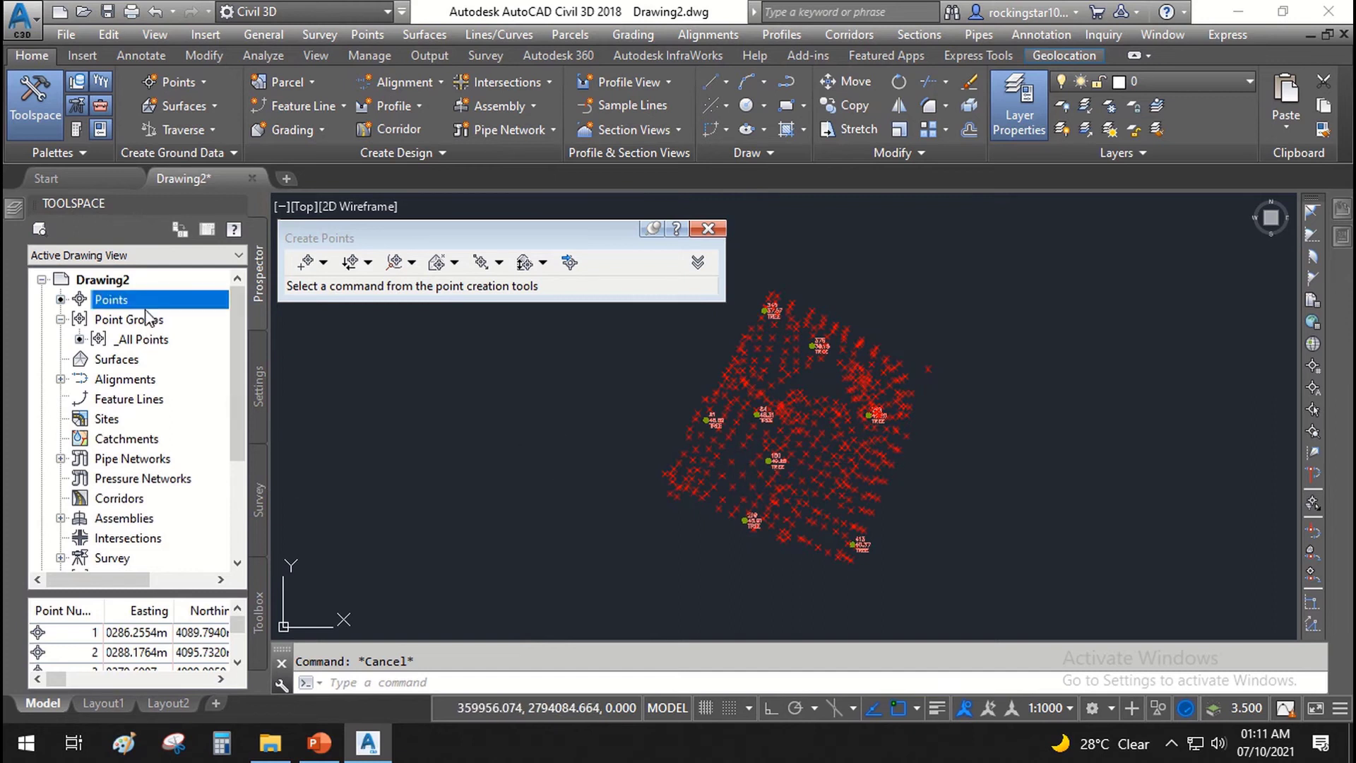
pyautogui.rightClick(134, 326)
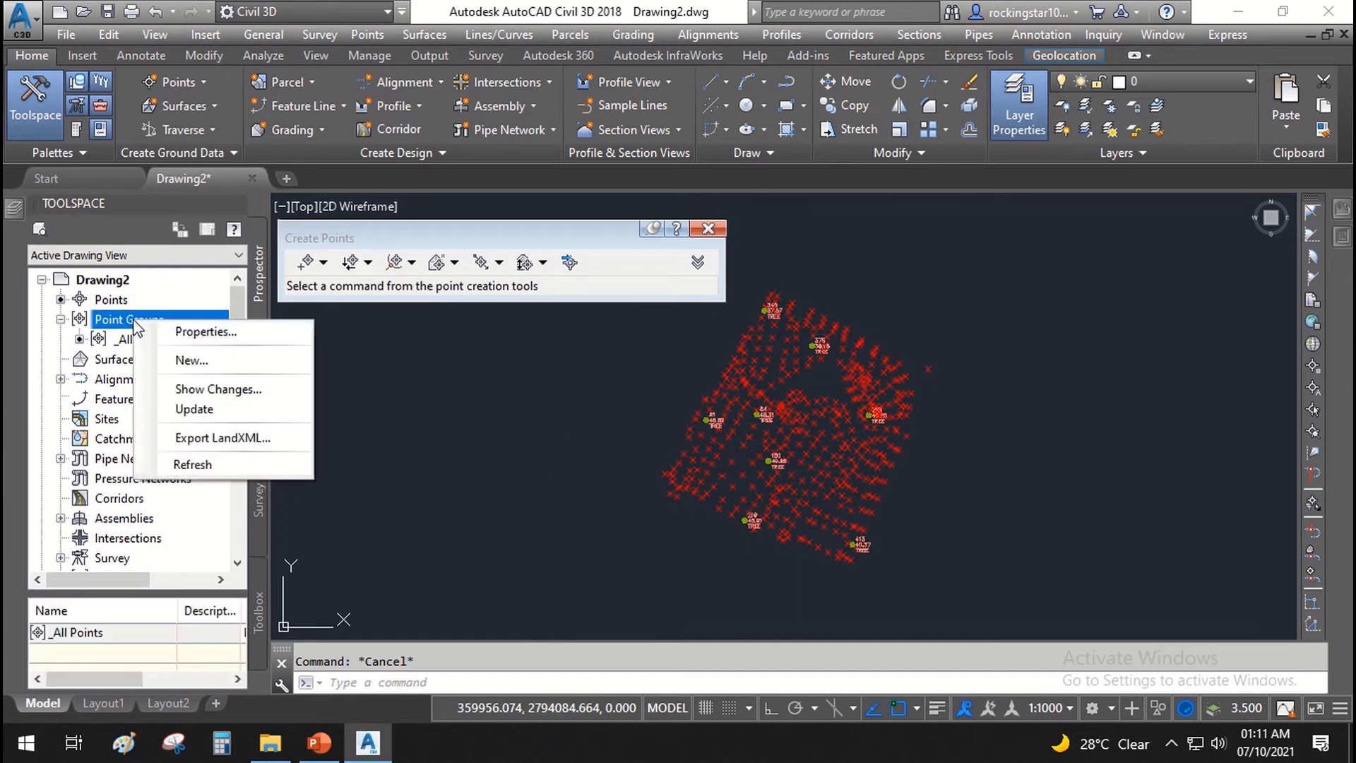
pyautogui.click(192, 360)
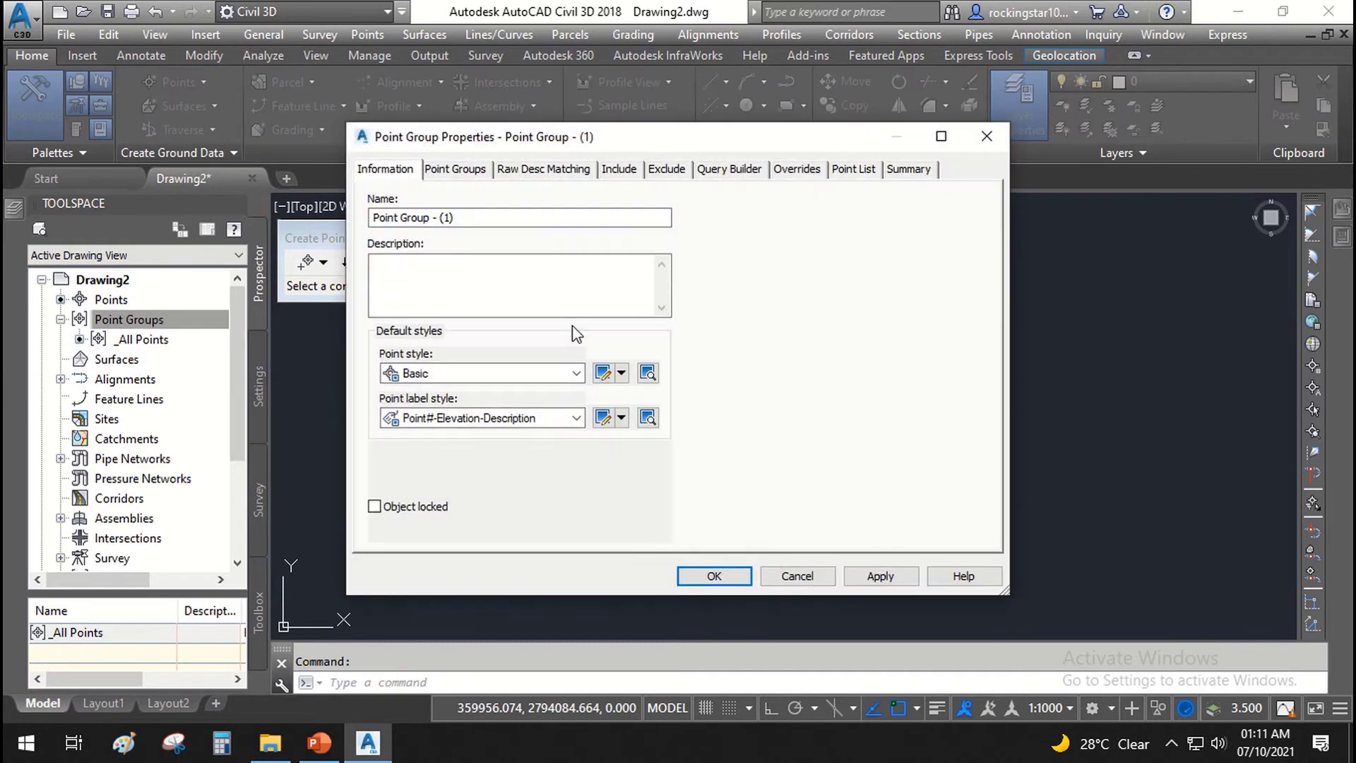
pyautogui.moveTo(478, 219); pyautogui.dragTo(364, 232)
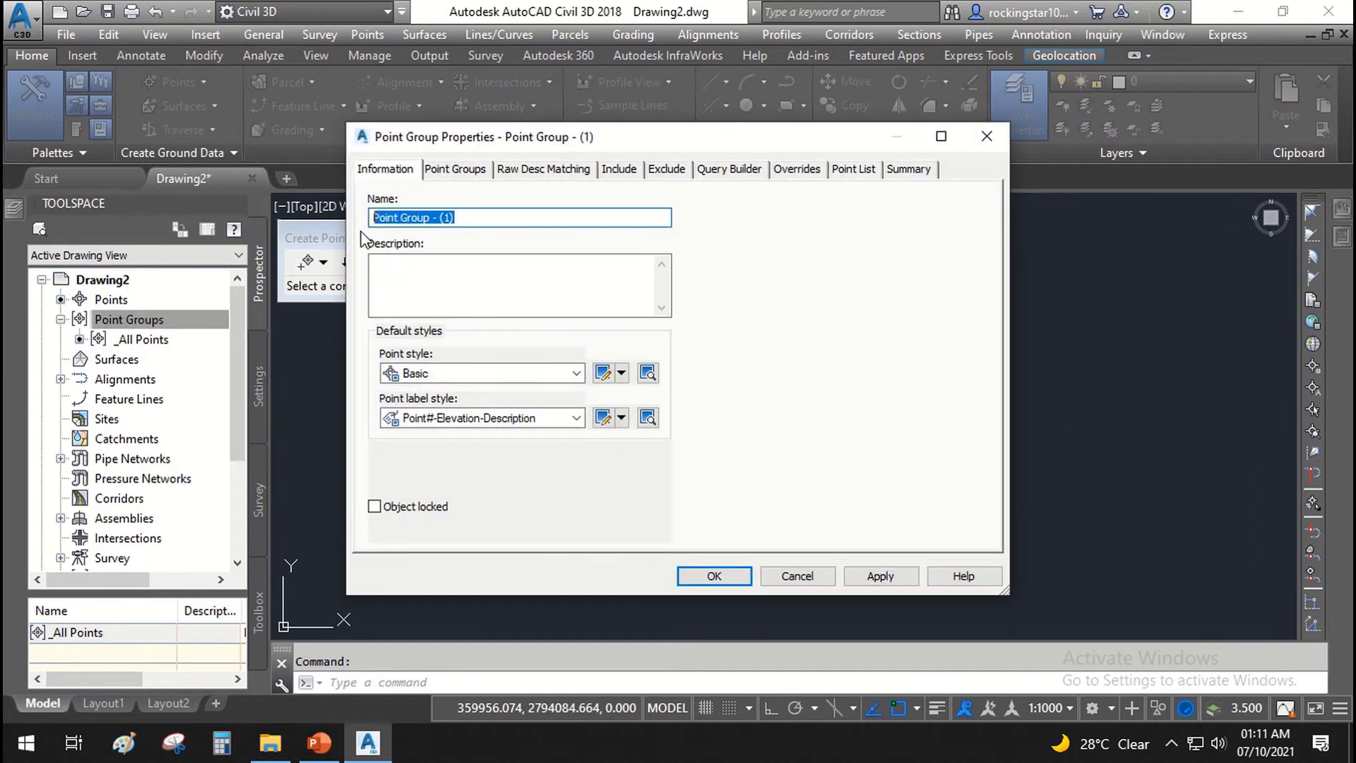
pyautogui.write('Original Ground Levels')
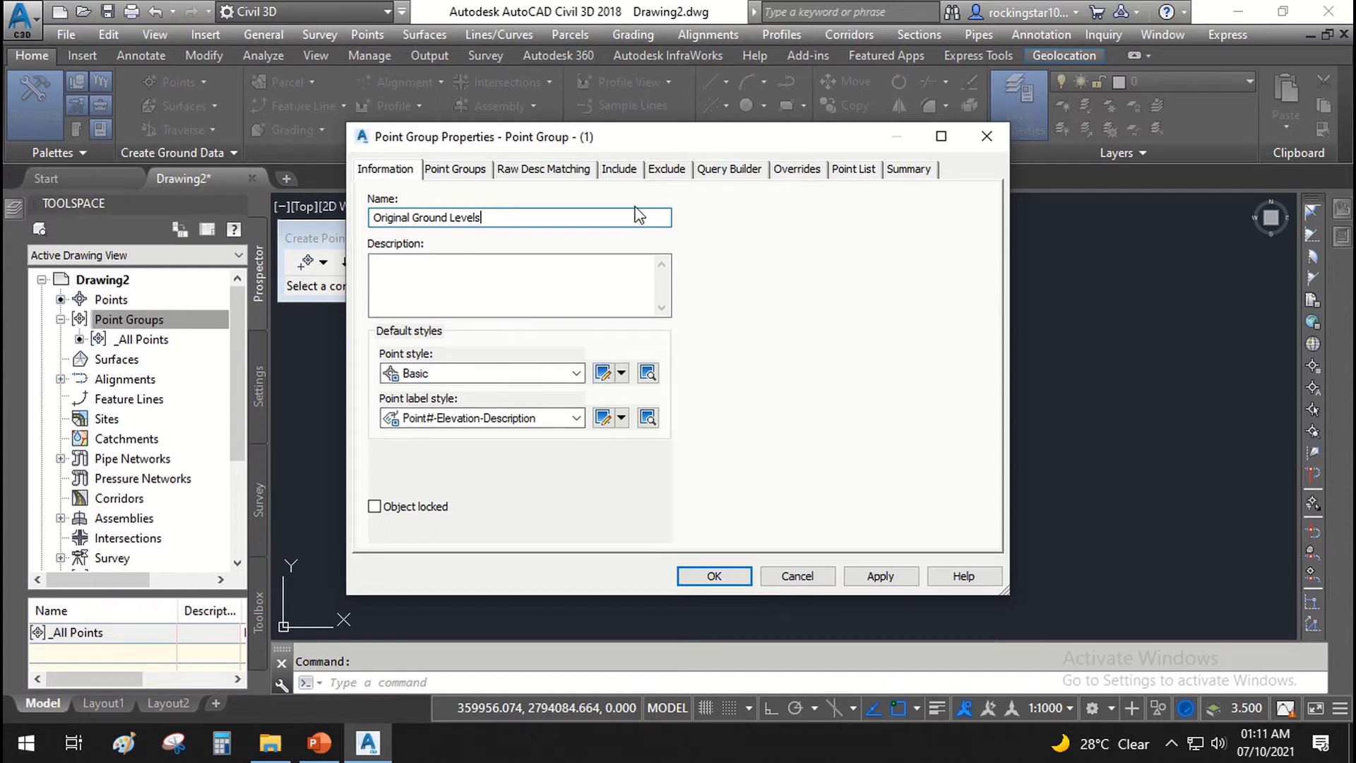
# - Include points with raw descriptions matching "ogl" in the Original Ground Levels group, then apply and accept the group properties
pyautogui.click(625, 173)
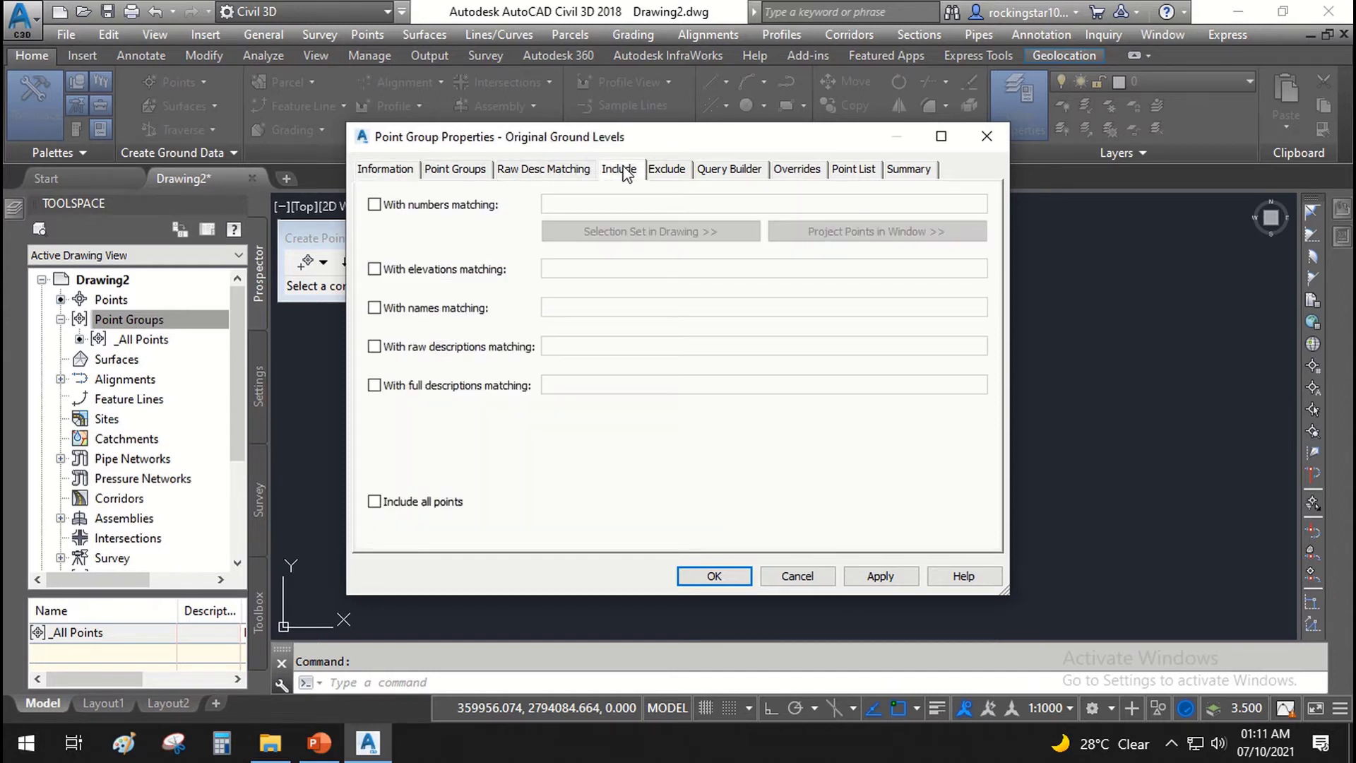
pyautogui.click(433, 355)
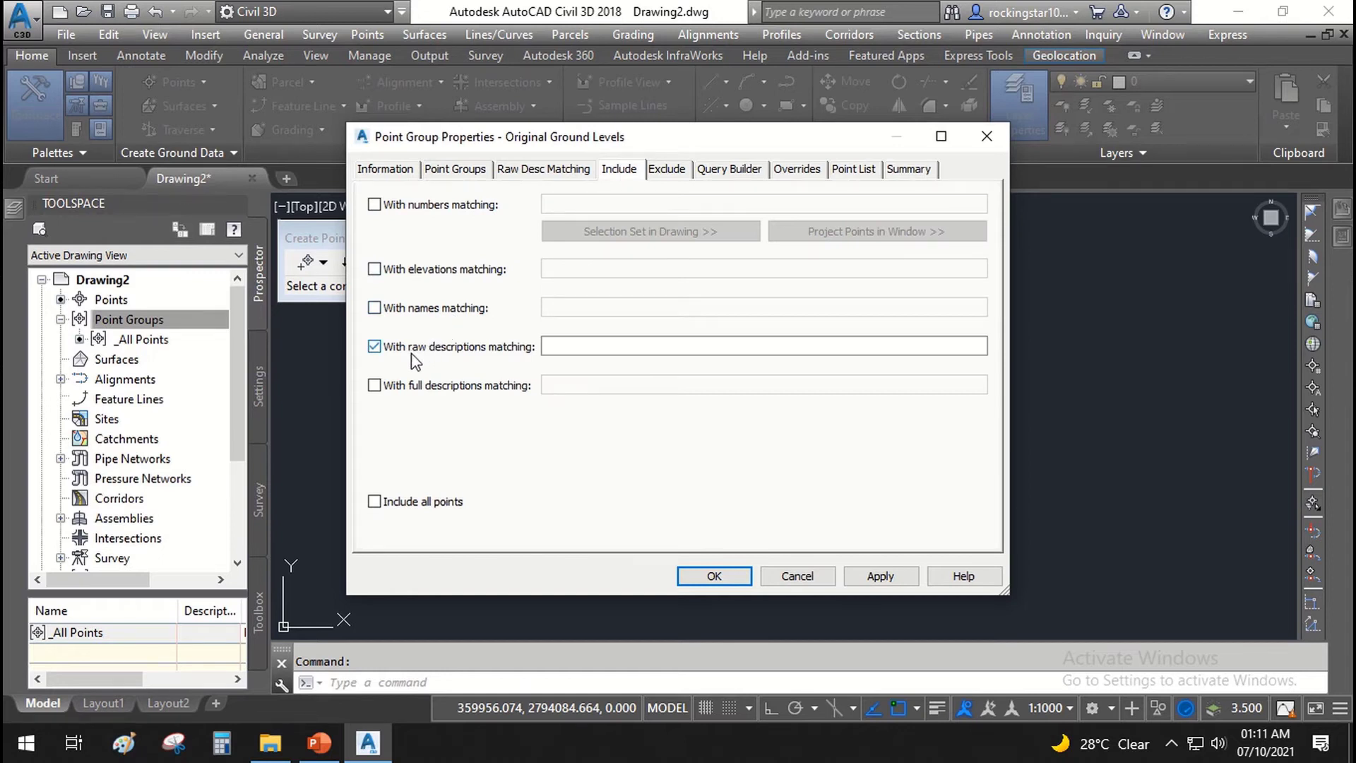
pyautogui.click(565, 346)
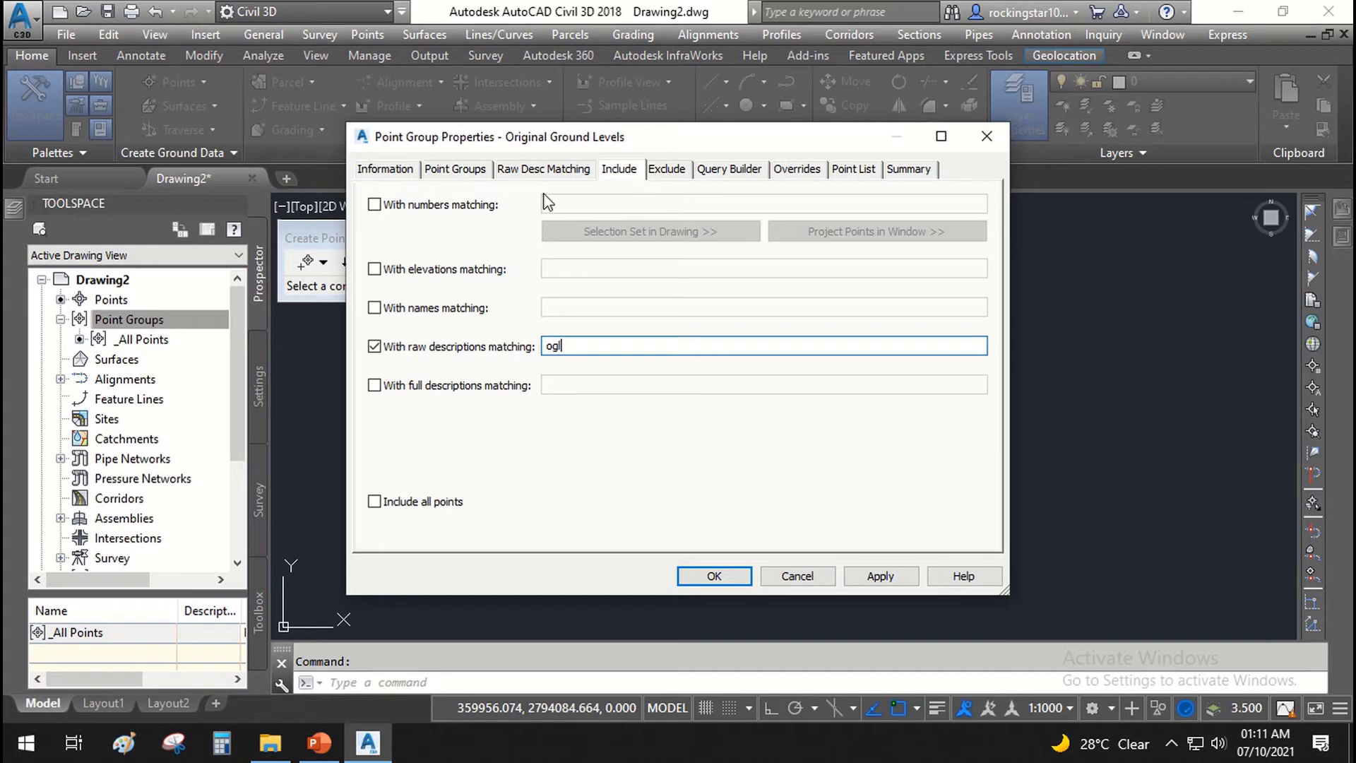
pyautogui.click(398, 173)
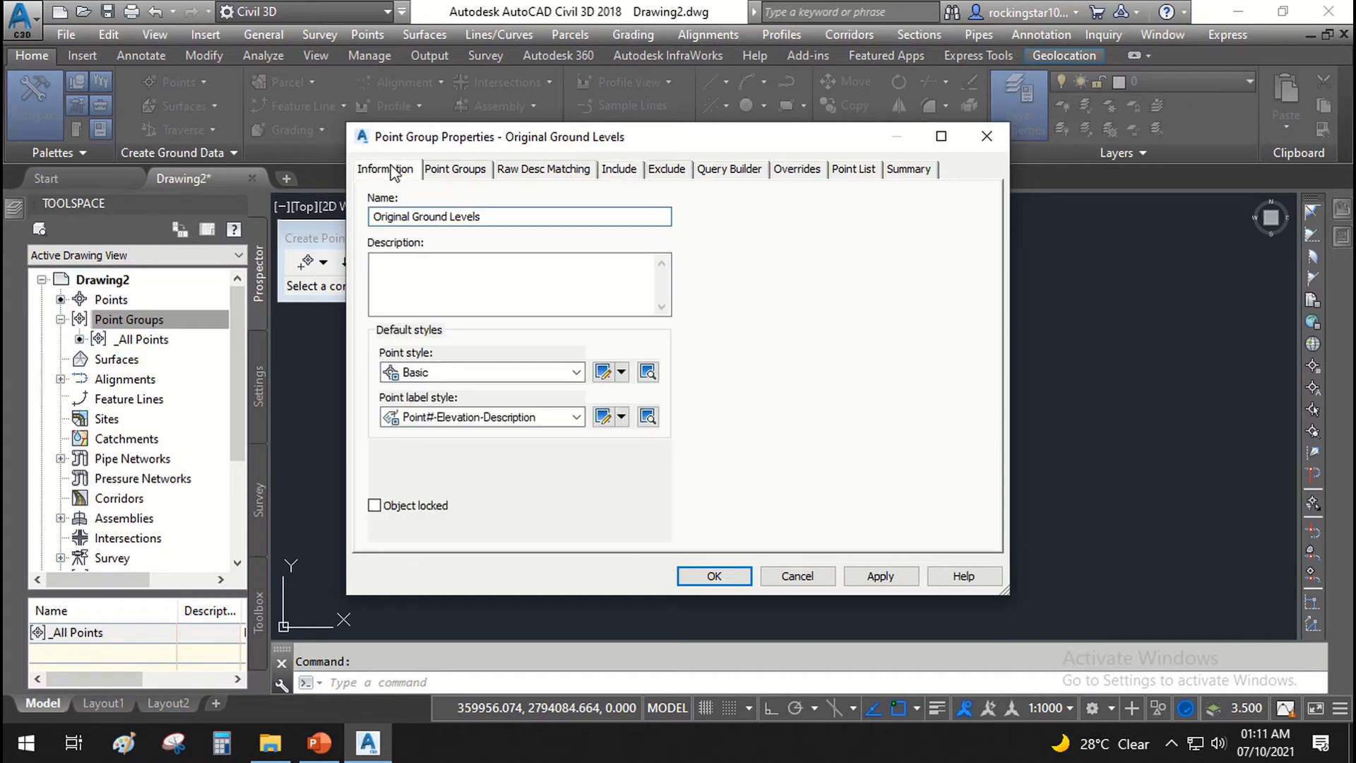
pyautogui.click(630, 177)
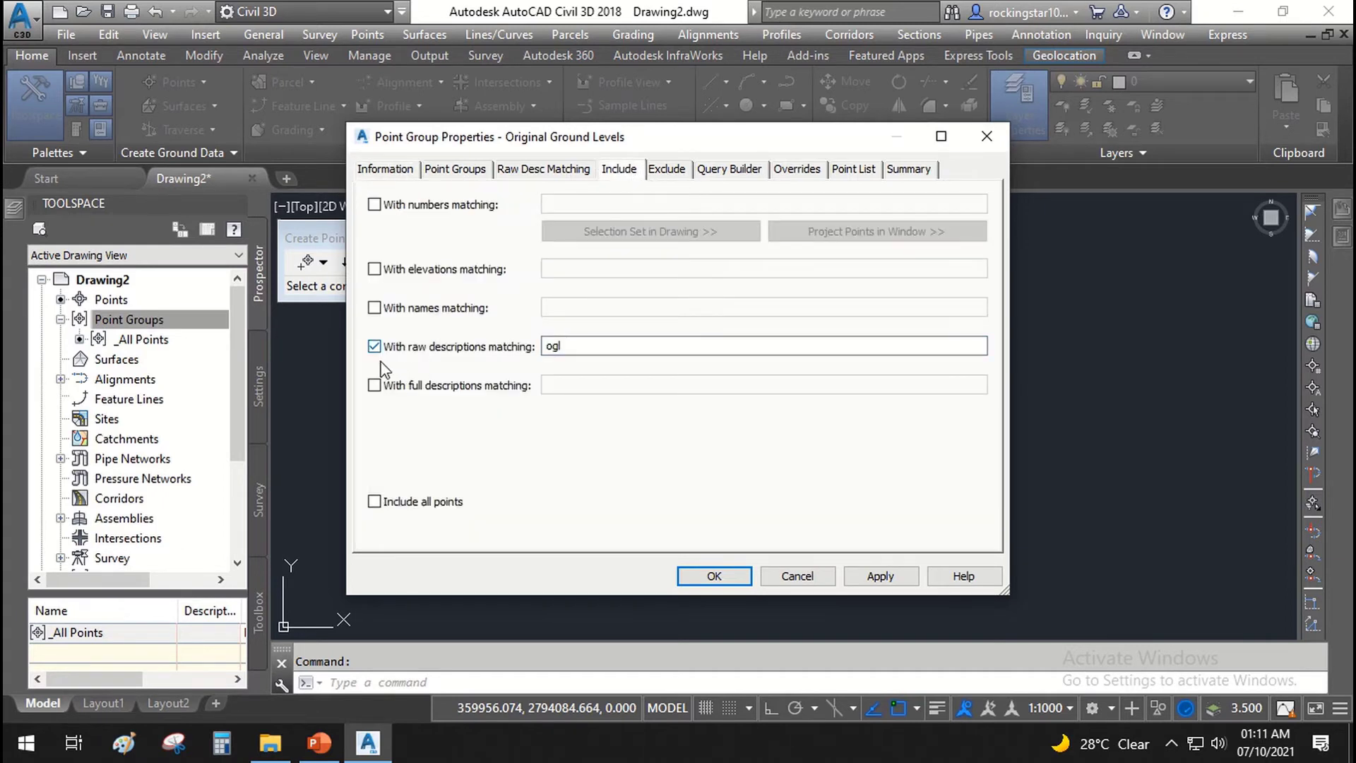
pyautogui.click(566, 345)
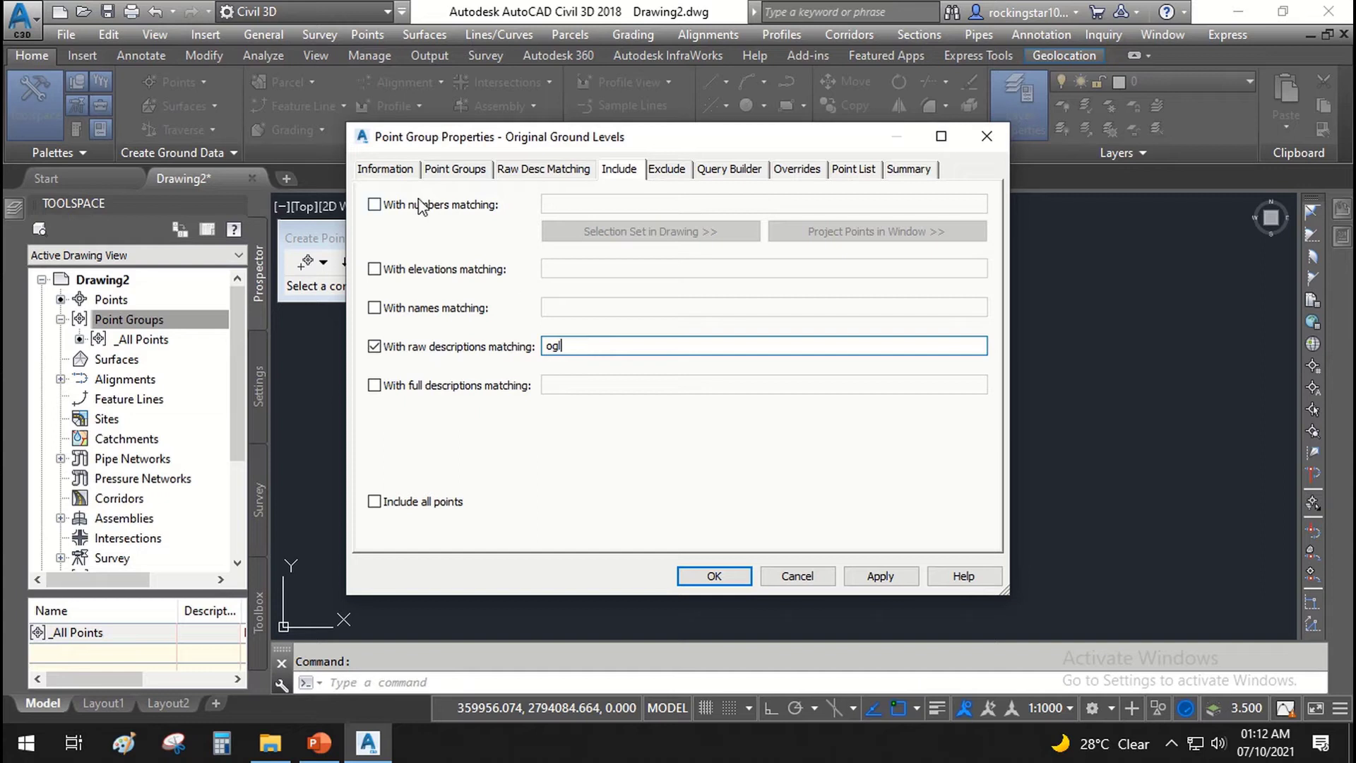
pyautogui.click(406, 171)
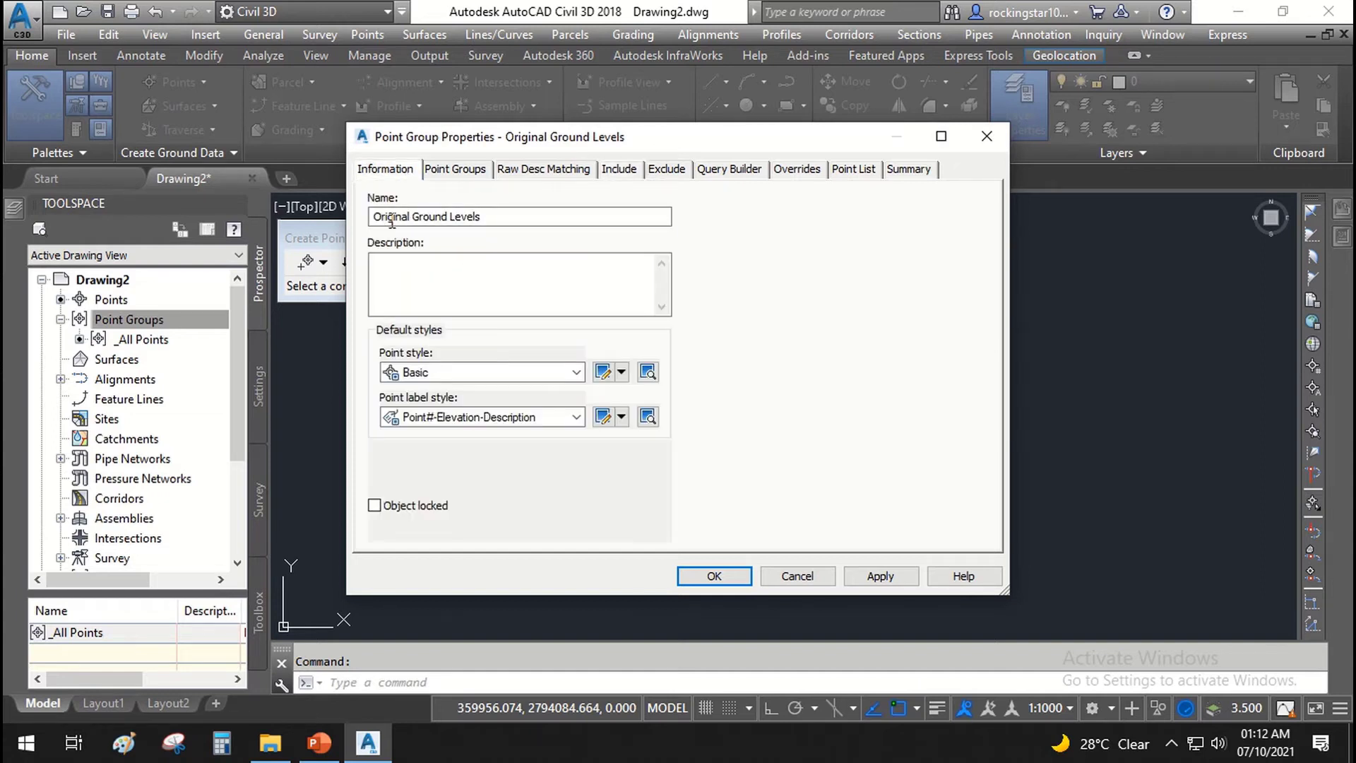
pyautogui.click(906, 578)
pyautogui.click(717, 575)
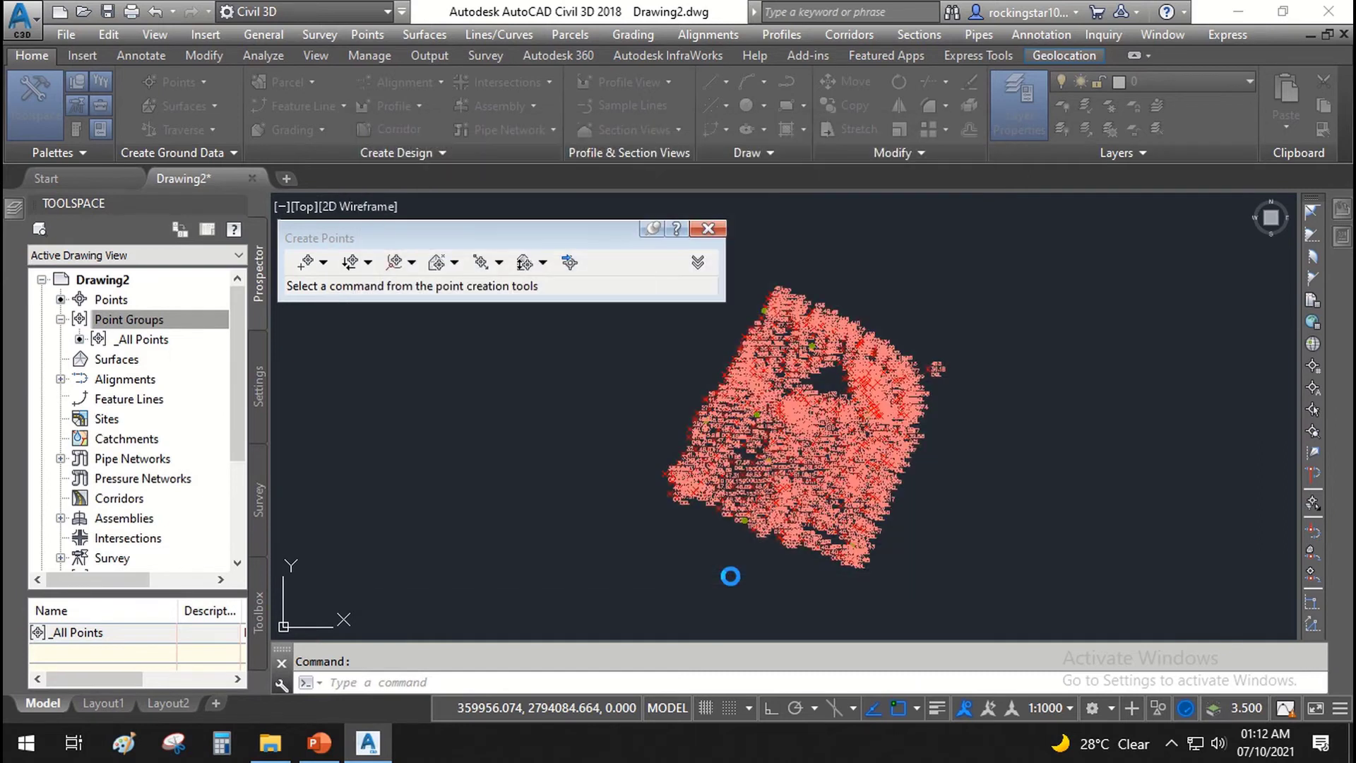
# - Set the drawing's annotation scale to 1:75 and close the Create Points tools
pyautogui.scroll(5, 837, 373)
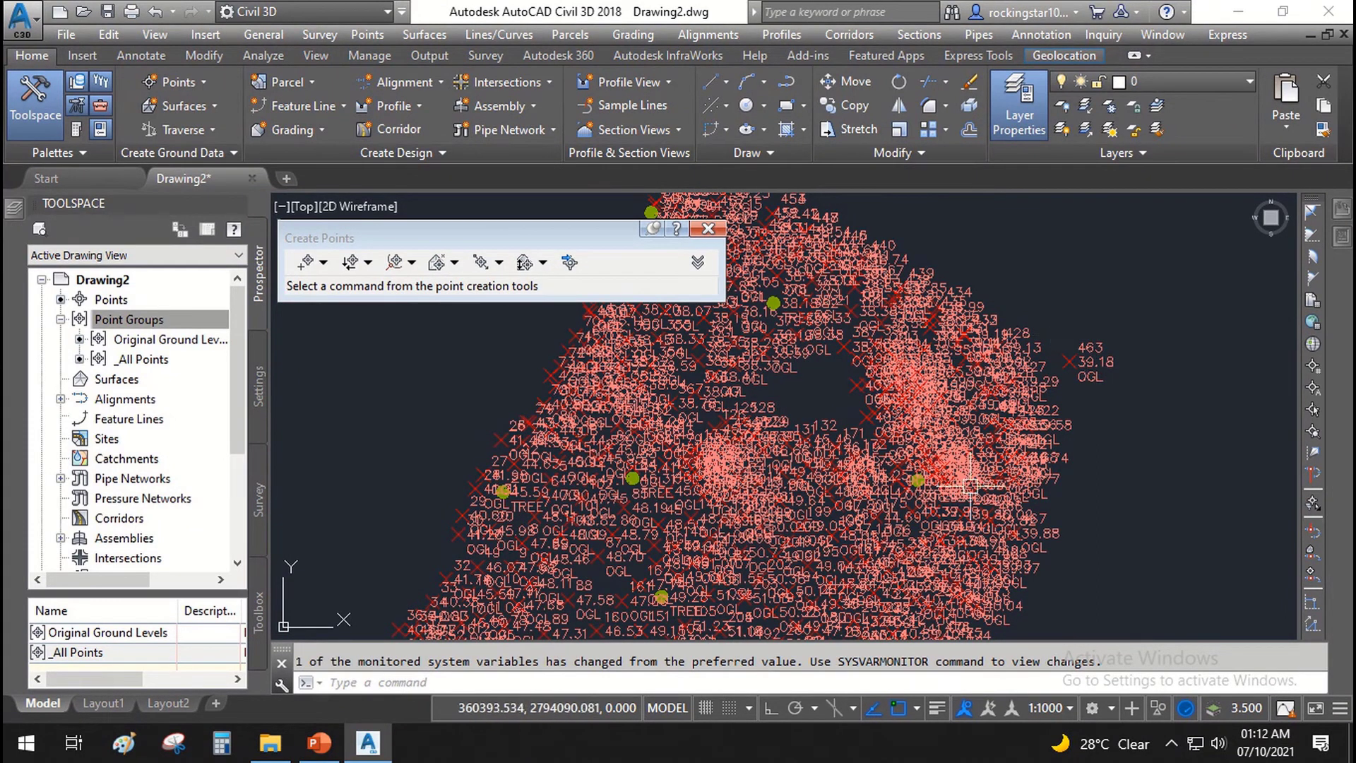
pyautogui.scroll(-2, 895, 386)
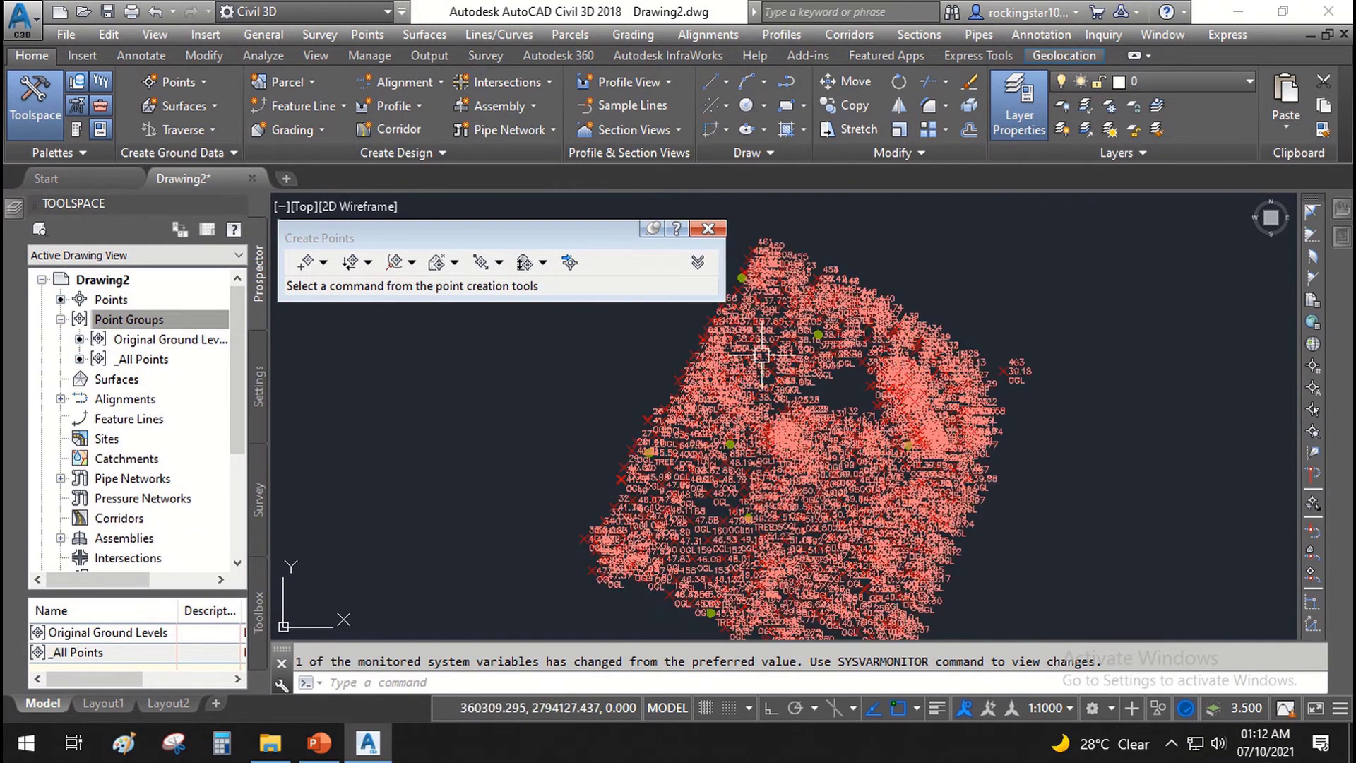
pyautogui.middleClick(750, 315)
pyautogui.middleClick(749, 316)
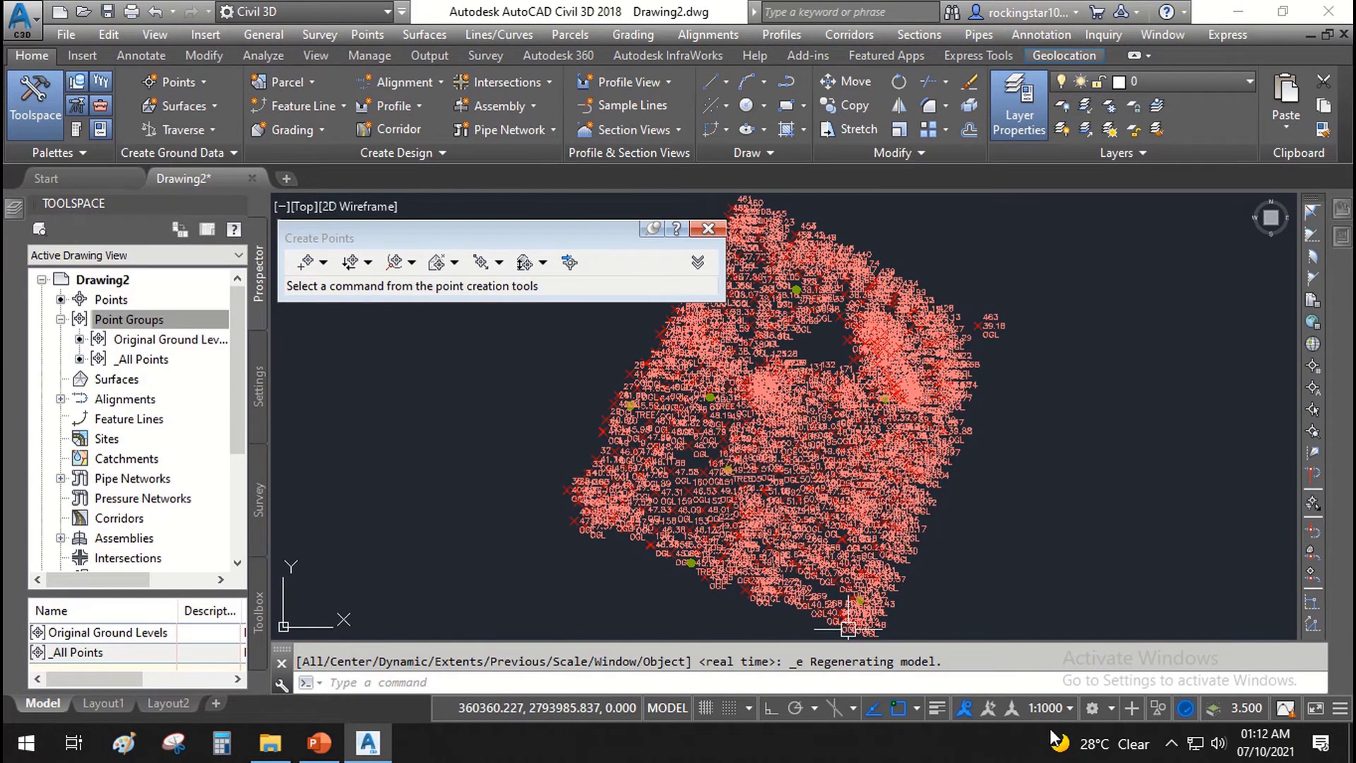
pyautogui.click(1059, 710)
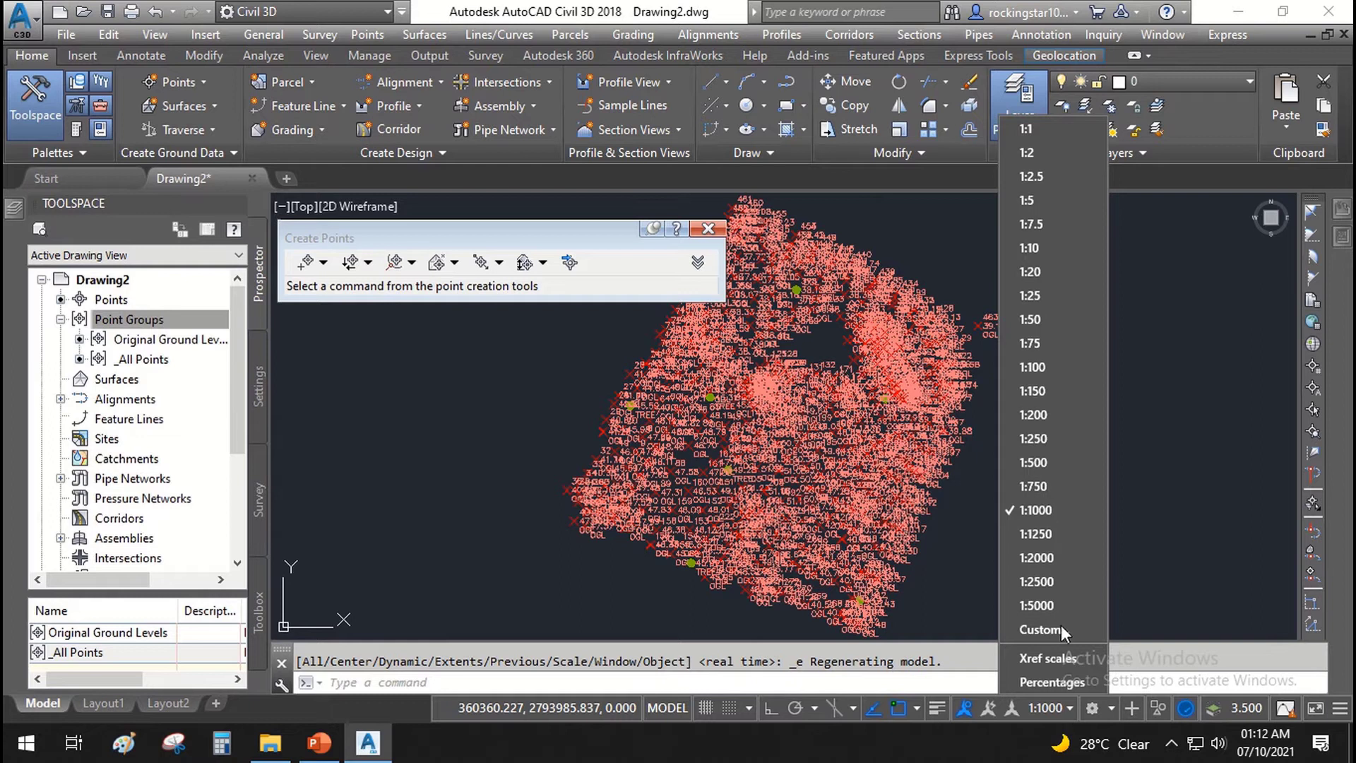
pyautogui.click(1028, 345)
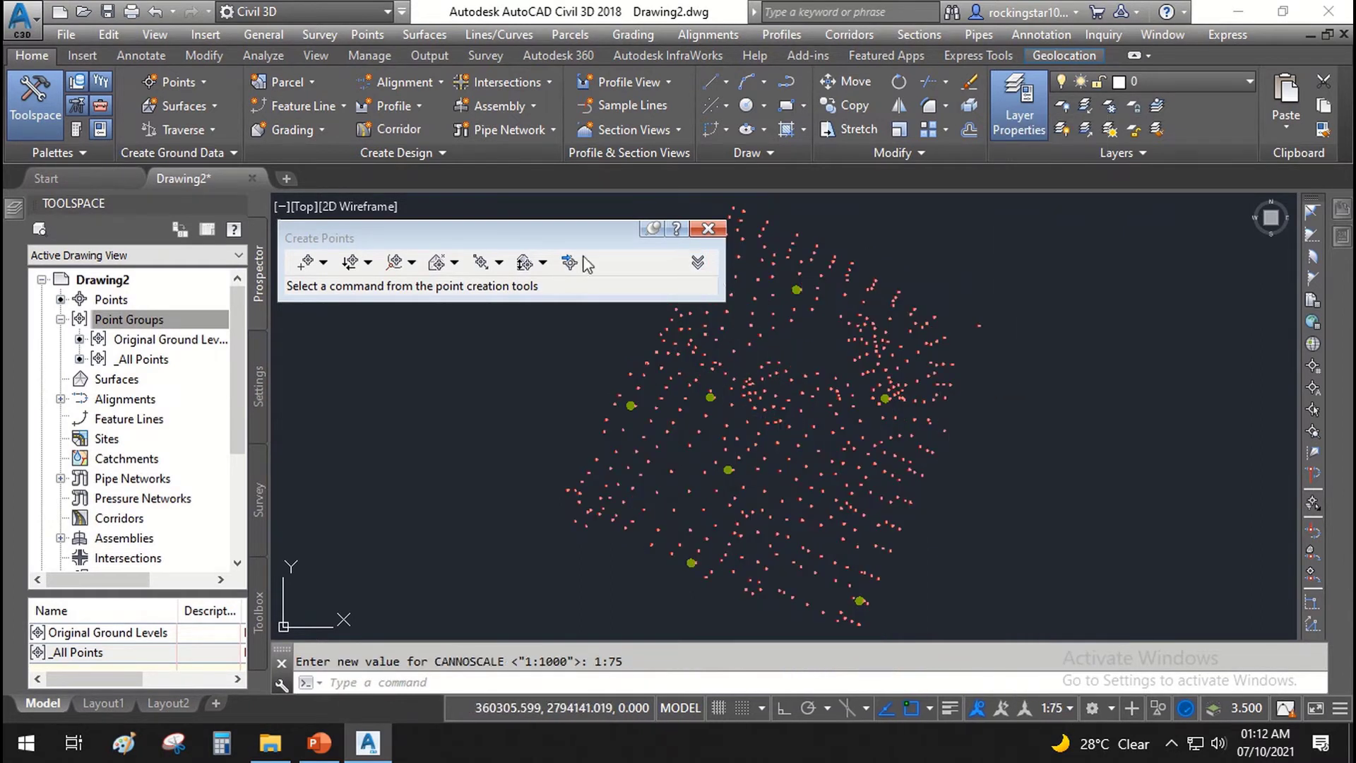
pyautogui.click(707, 229)
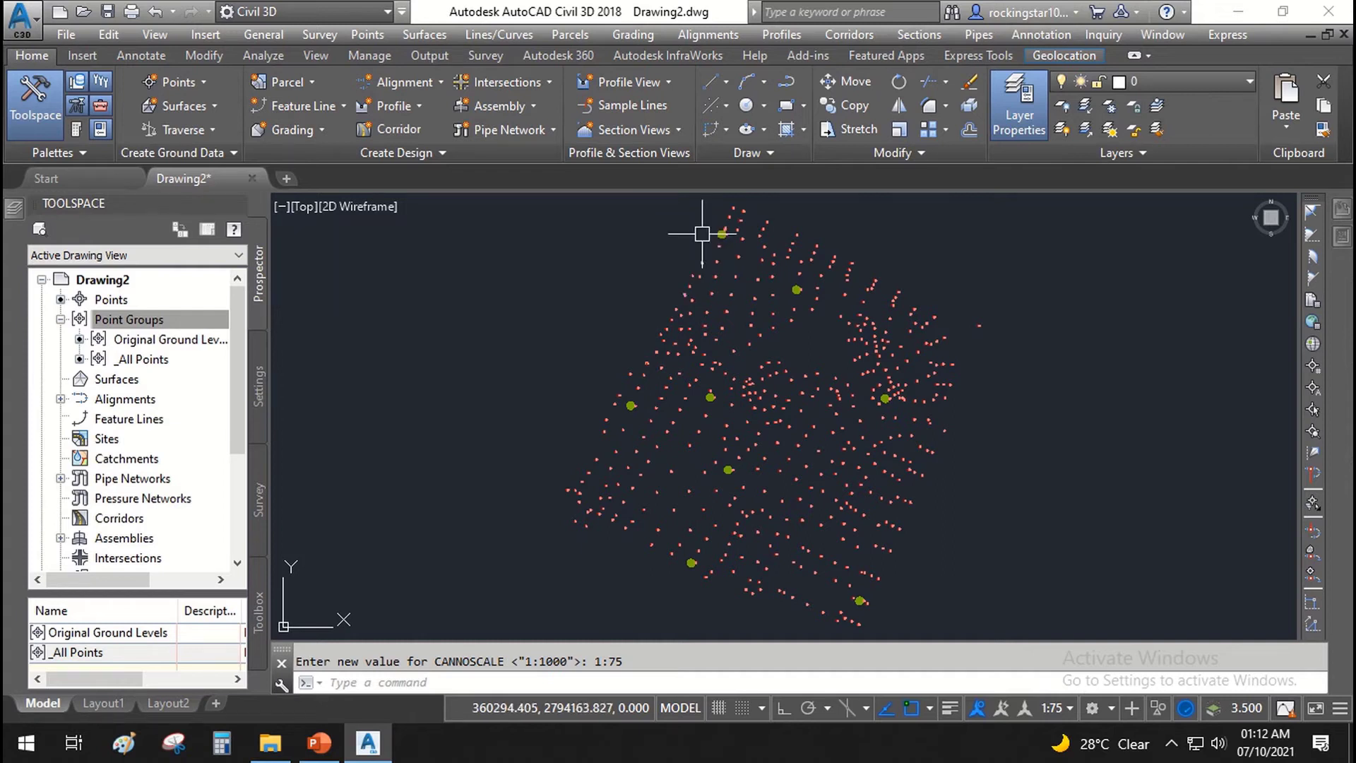
# - Examine the size and content of the OGL point labels across the drawing
pyautogui.scroll(5, 698, 395)
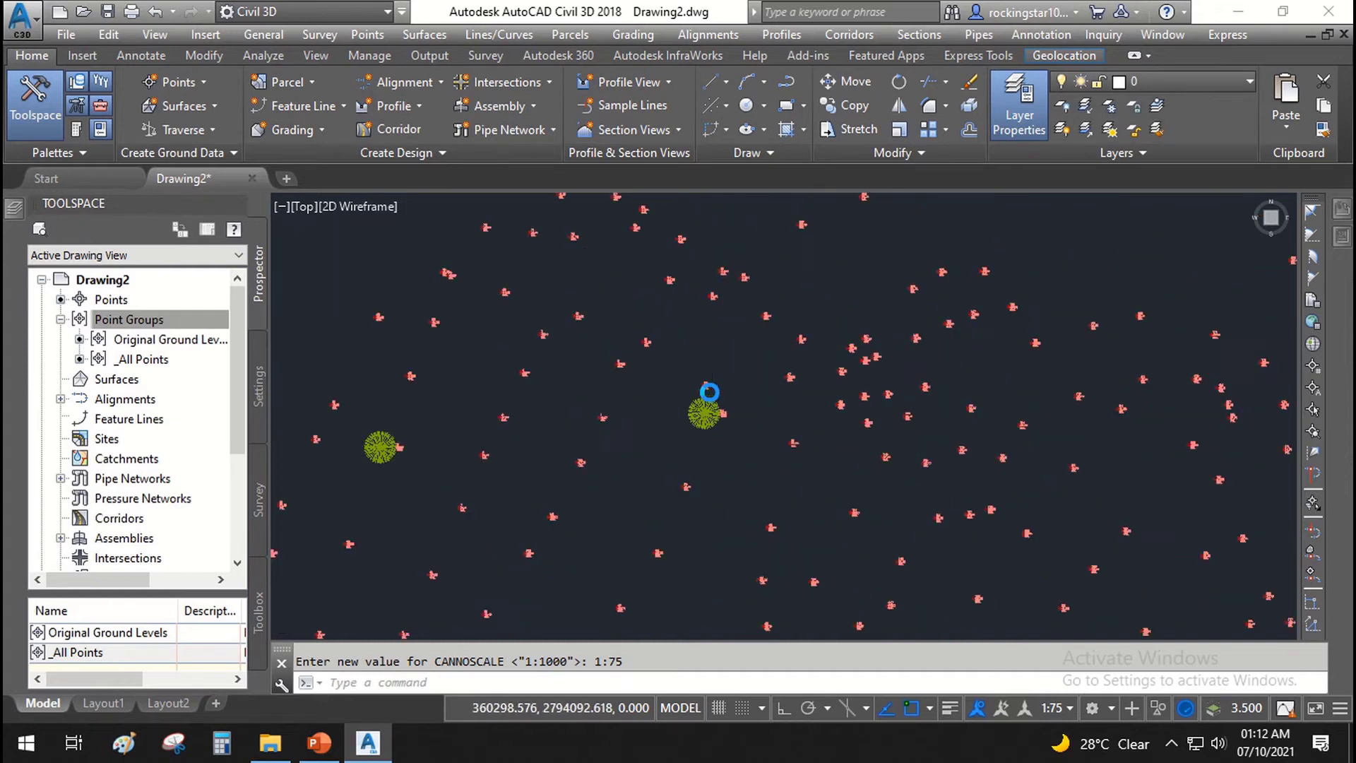
pyautogui.scroll(3, 808, 379)
pyautogui.scroll(5, 690, 302)
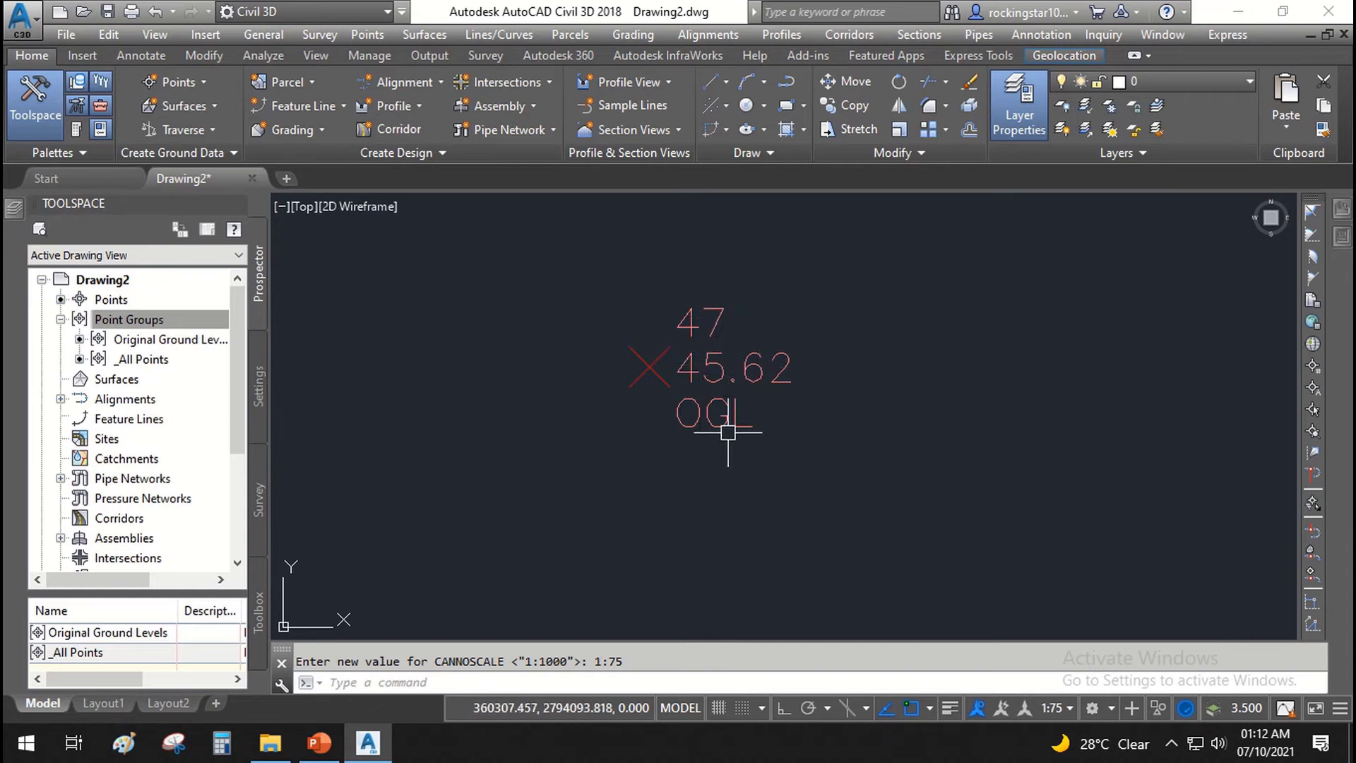
pyautogui.scroll(-5, 702, 424)
pyautogui.scroll(3, 416, 537)
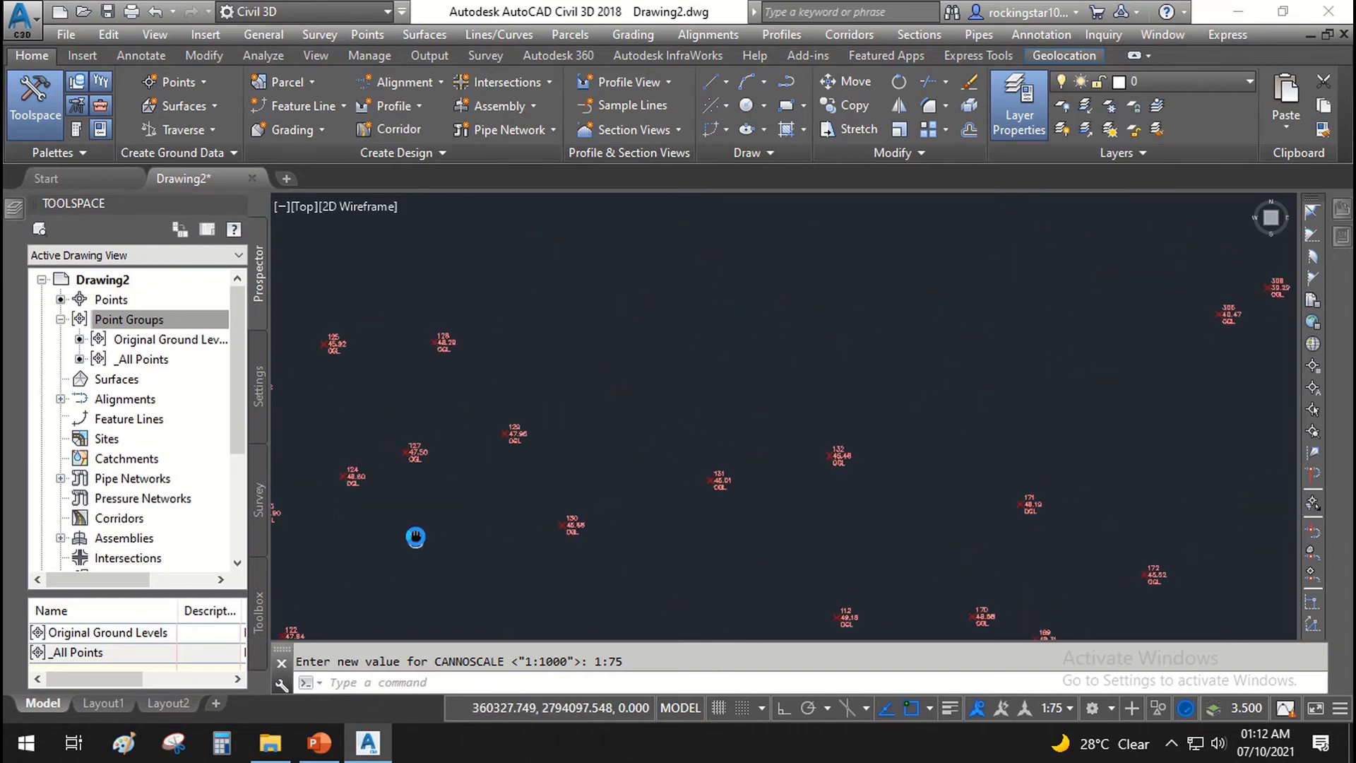
pyautogui.scroll(3, 864, 458)
pyautogui.scroll(-8, 756, 455)
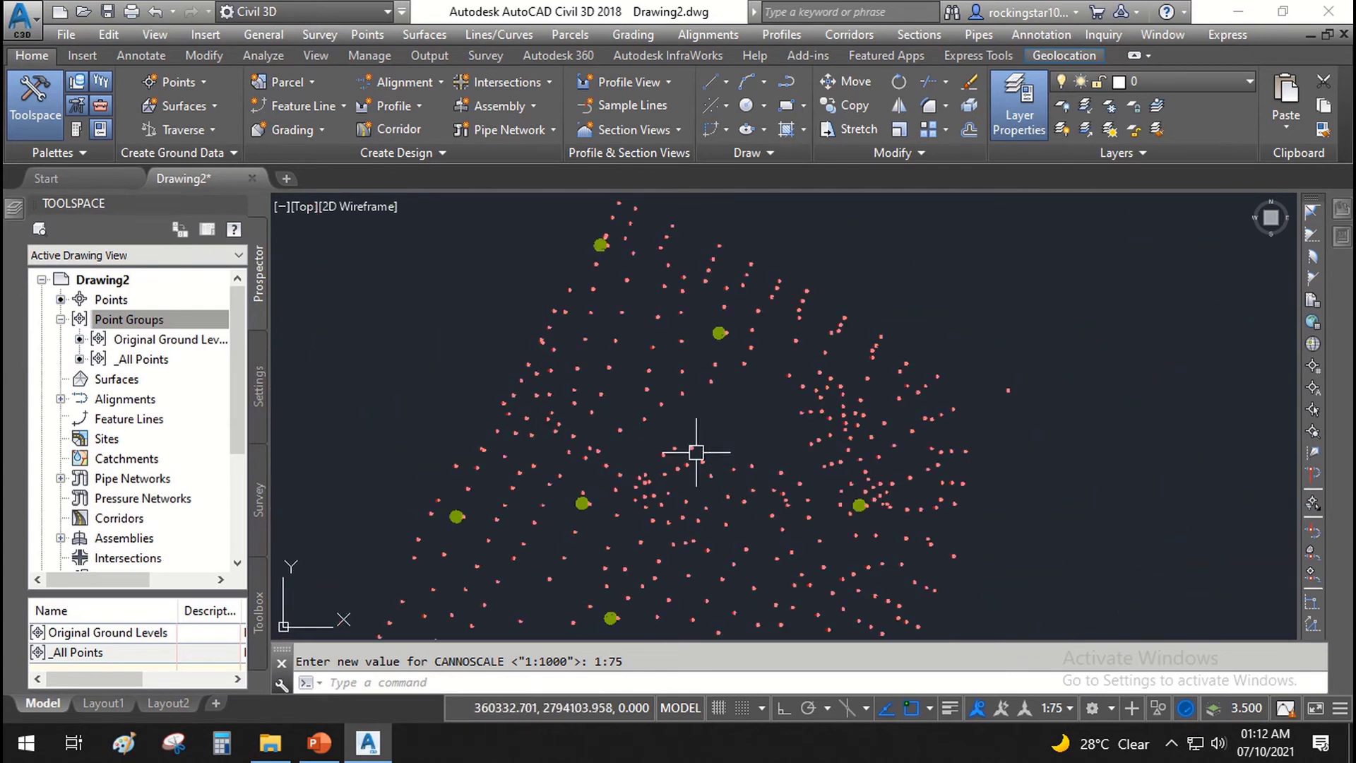
pyautogui.scroll(8, 696, 452)
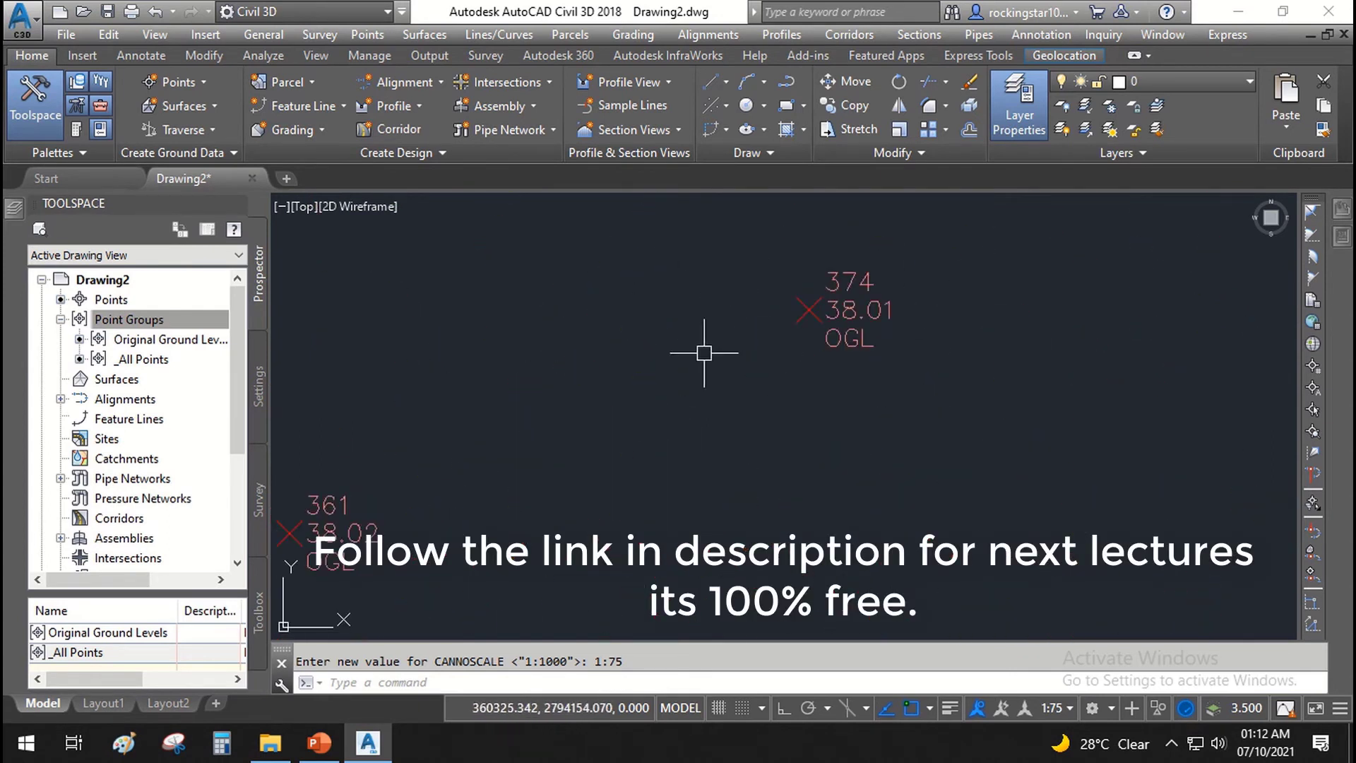
# - Open the point group properties for COGO point 374
pyautogui.moveTo(908, 333); pyautogui.dragTo(690, 485, button='middle')
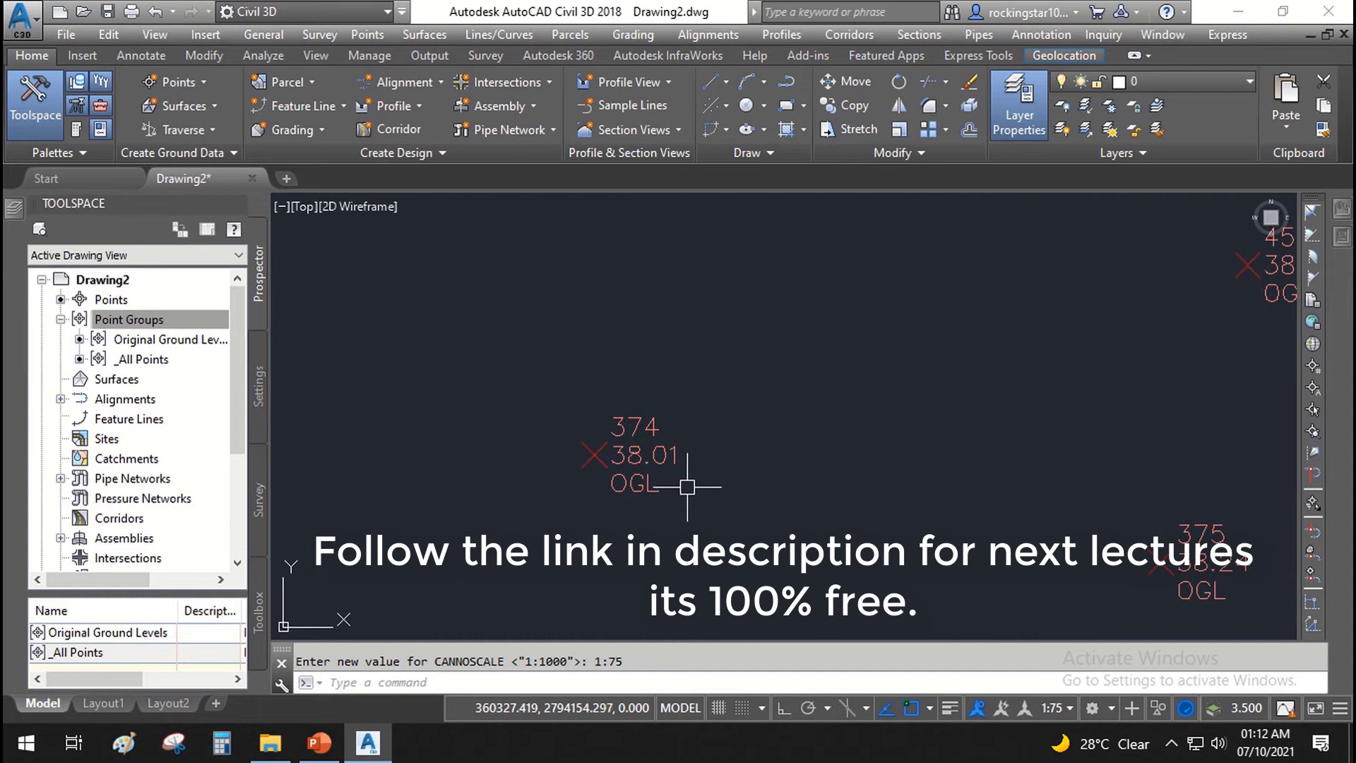
pyautogui.click(609, 458)
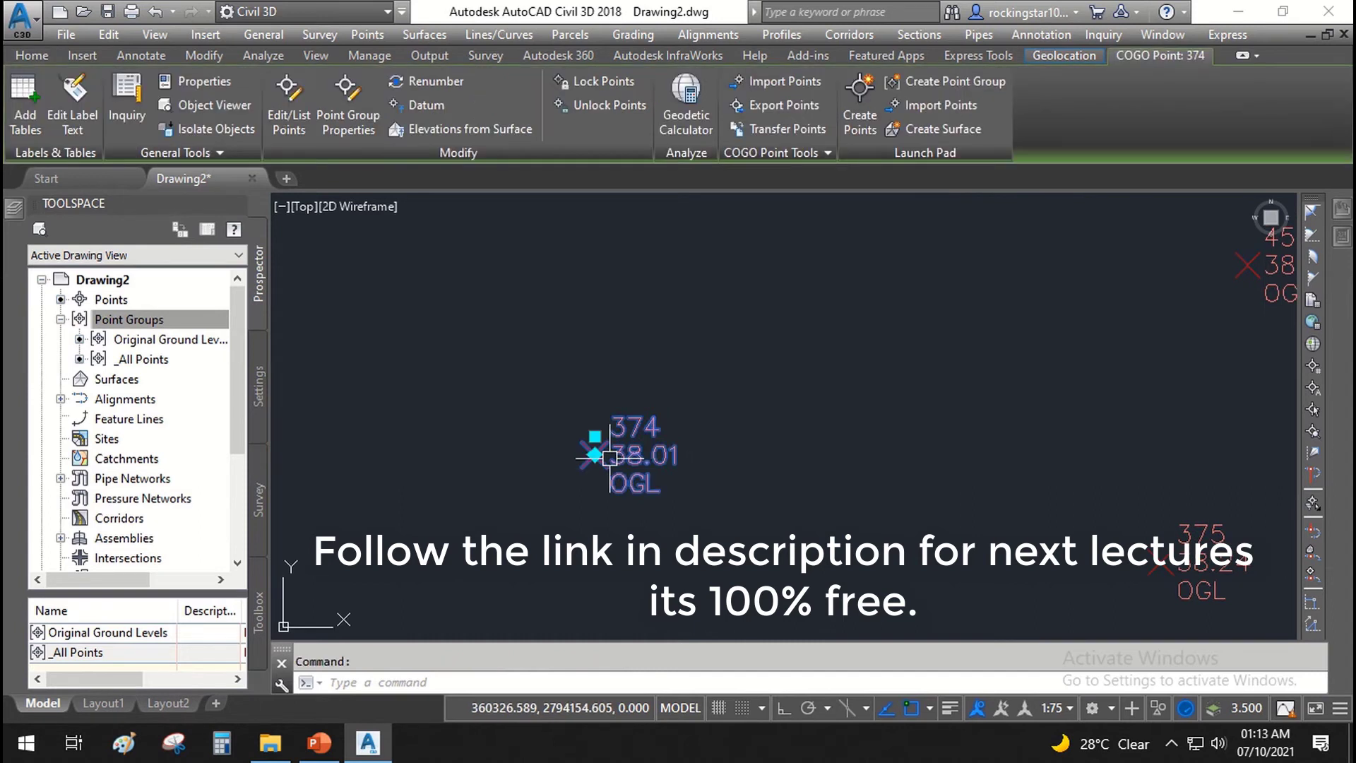
pyautogui.rightClick(582, 369)
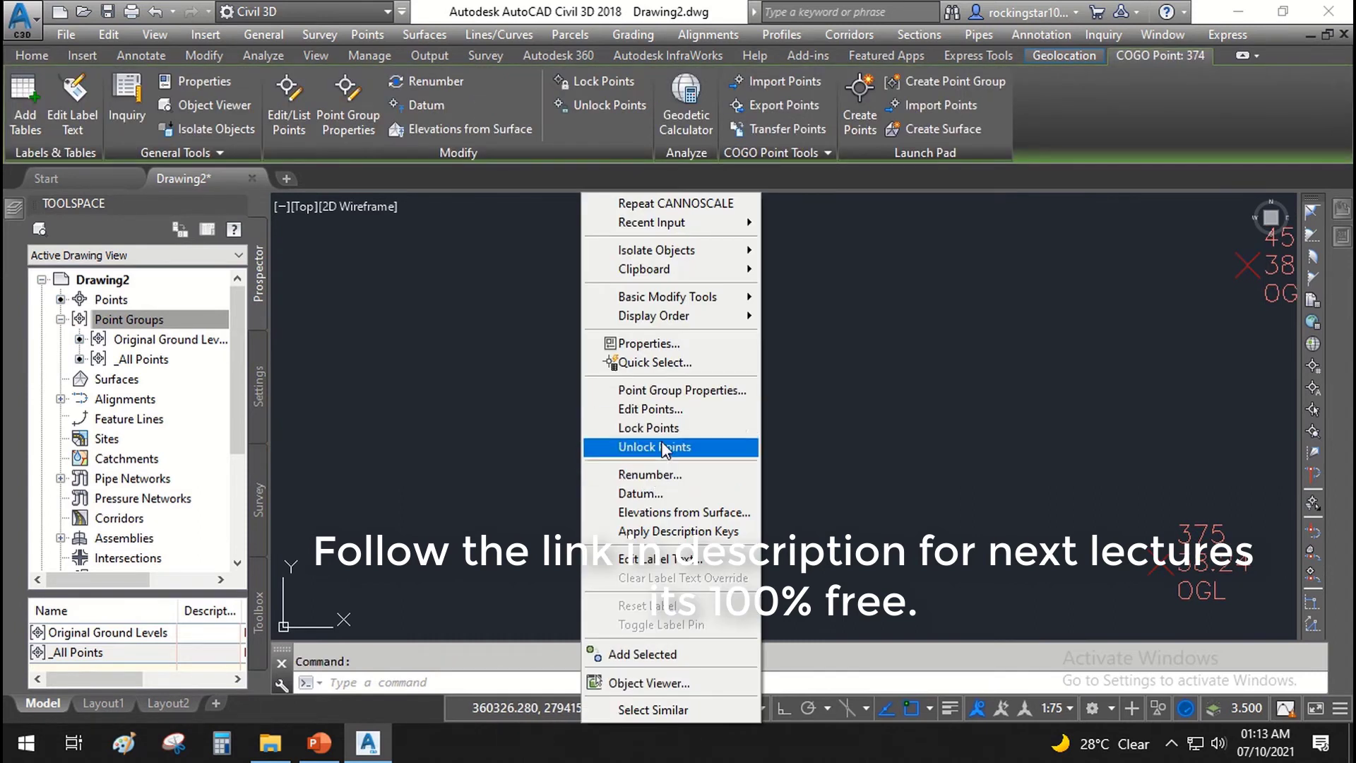
pyautogui.click(677, 390)
# - Apply the Description Only point label style to the Original Ground Levels group
pyautogui.click(495, 421)
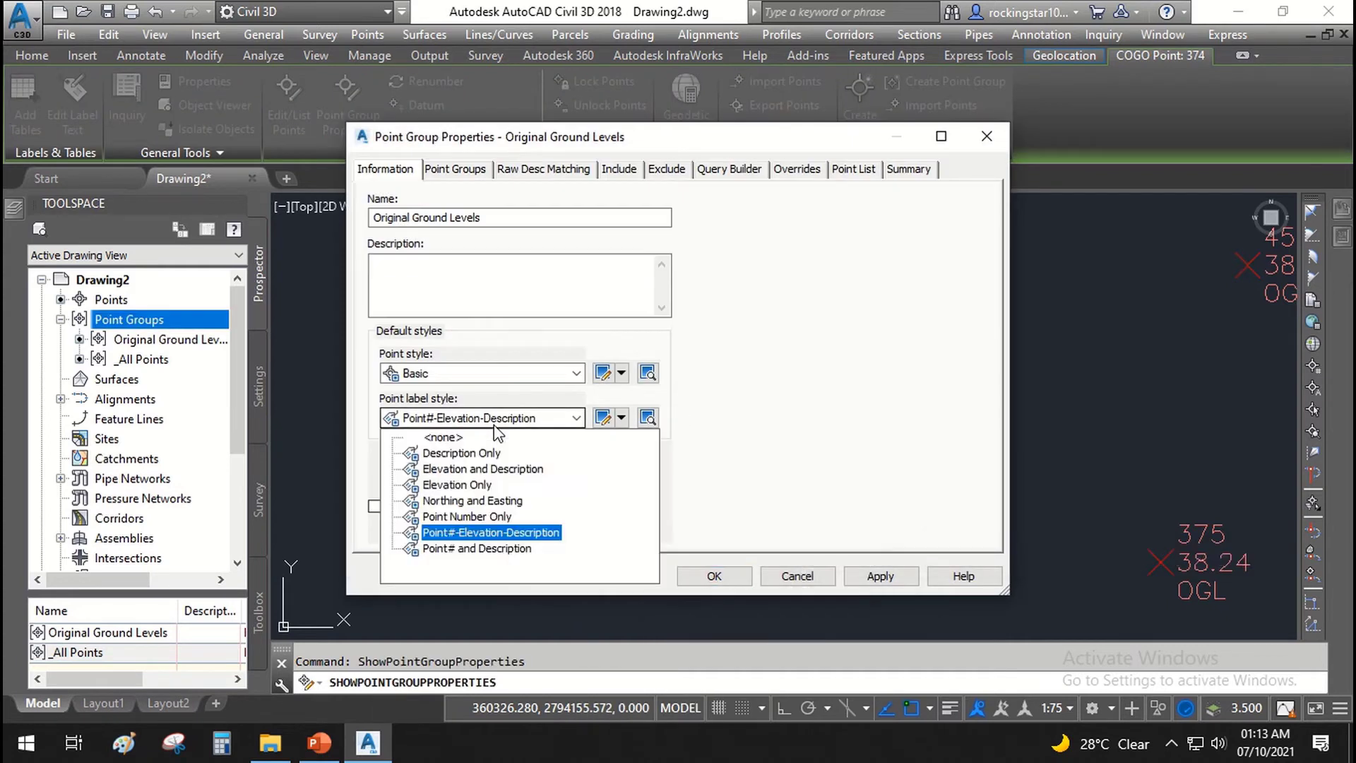
pyautogui.click(466, 456)
pyautogui.click(871, 578)
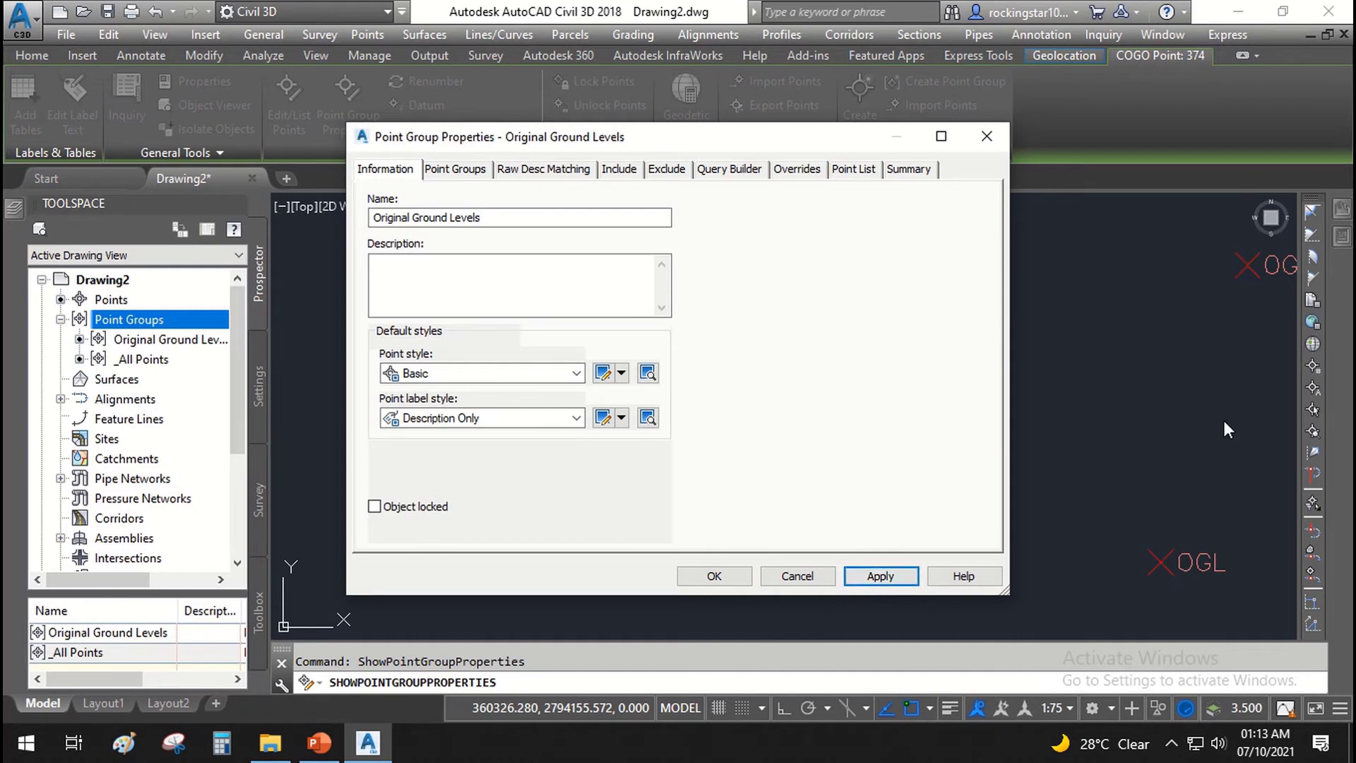
# - Set the Original Ground Levels group's point label style to Elevation Only, accept it, and check the labels near tree point 345
pyautogui.click(557, 418)
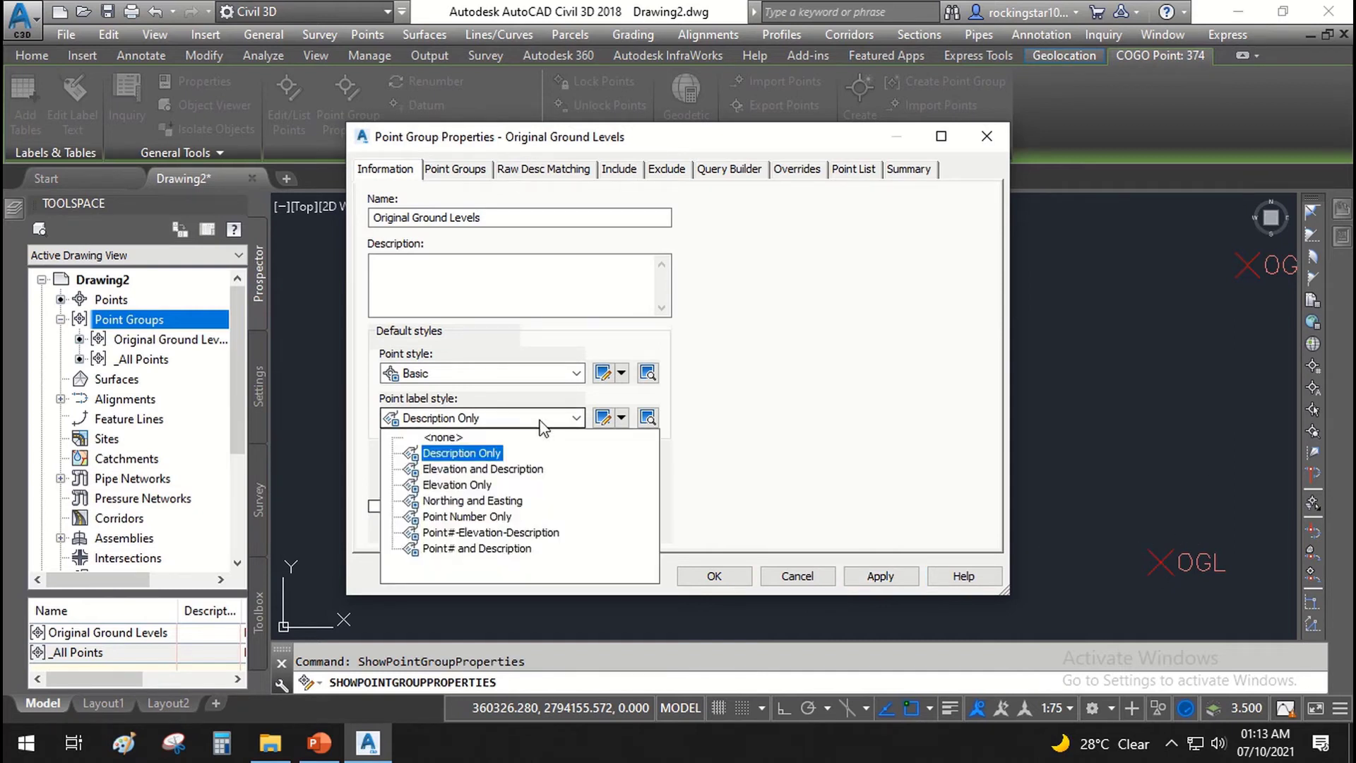
pyautogui.click(464, 484)
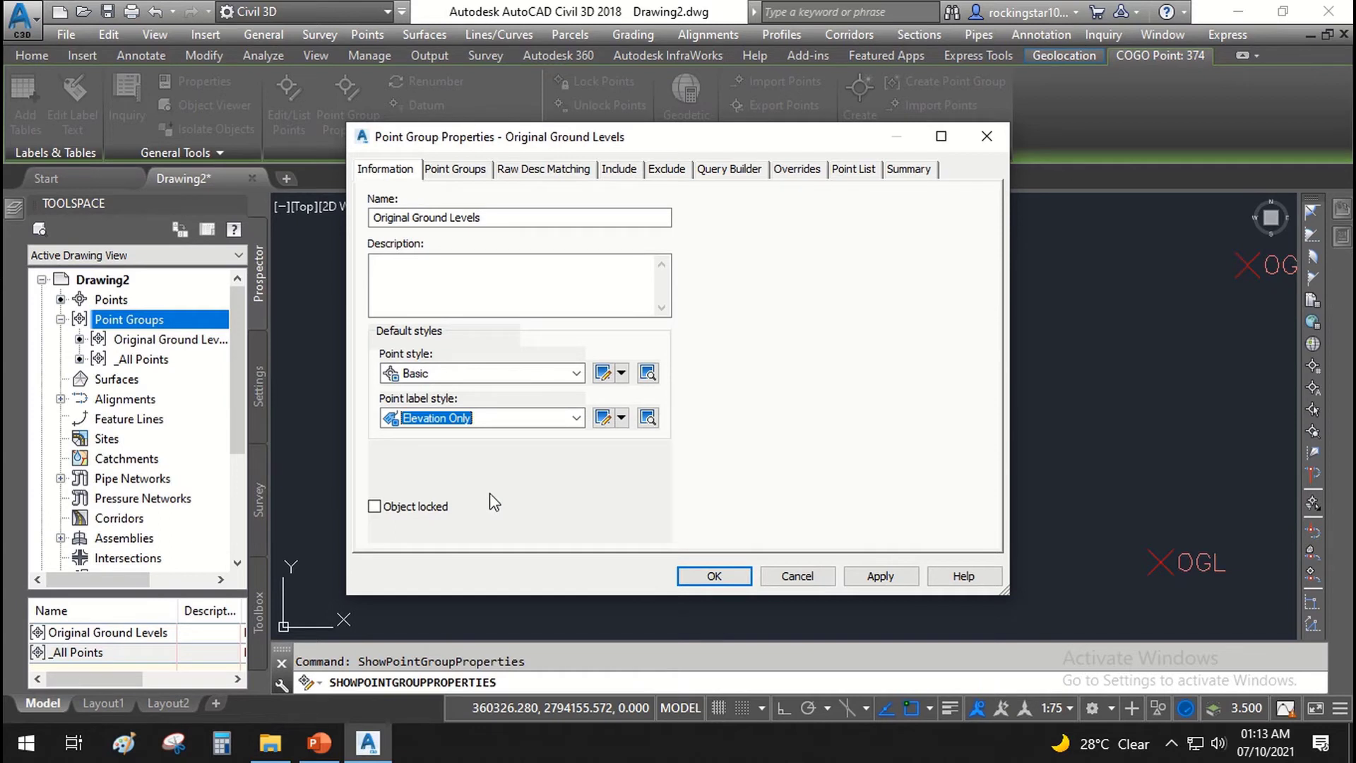
pyautogui.click(878, 573)
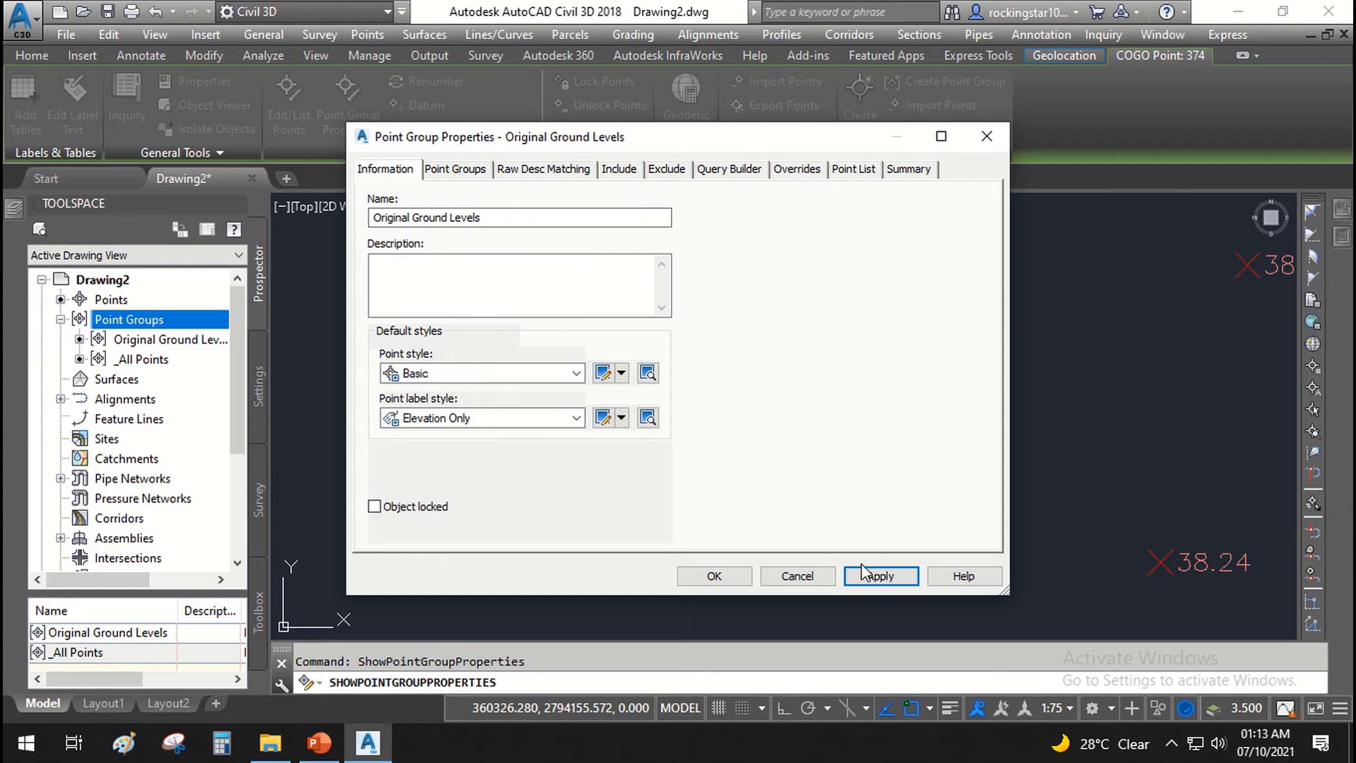
pyautogui.click(703, 583)
pyautogui.scroll(-5, 621, 455)
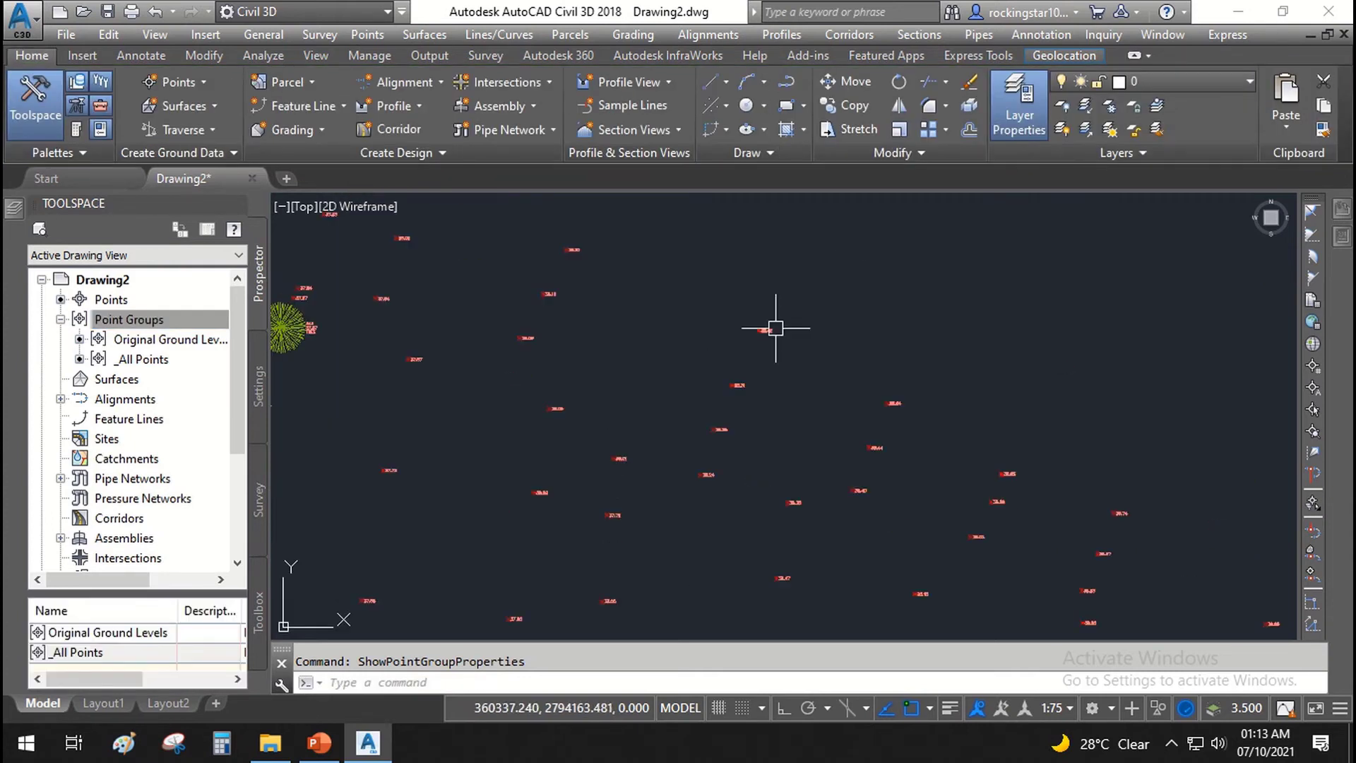
pyautogui.scroll(5, 625, 333)
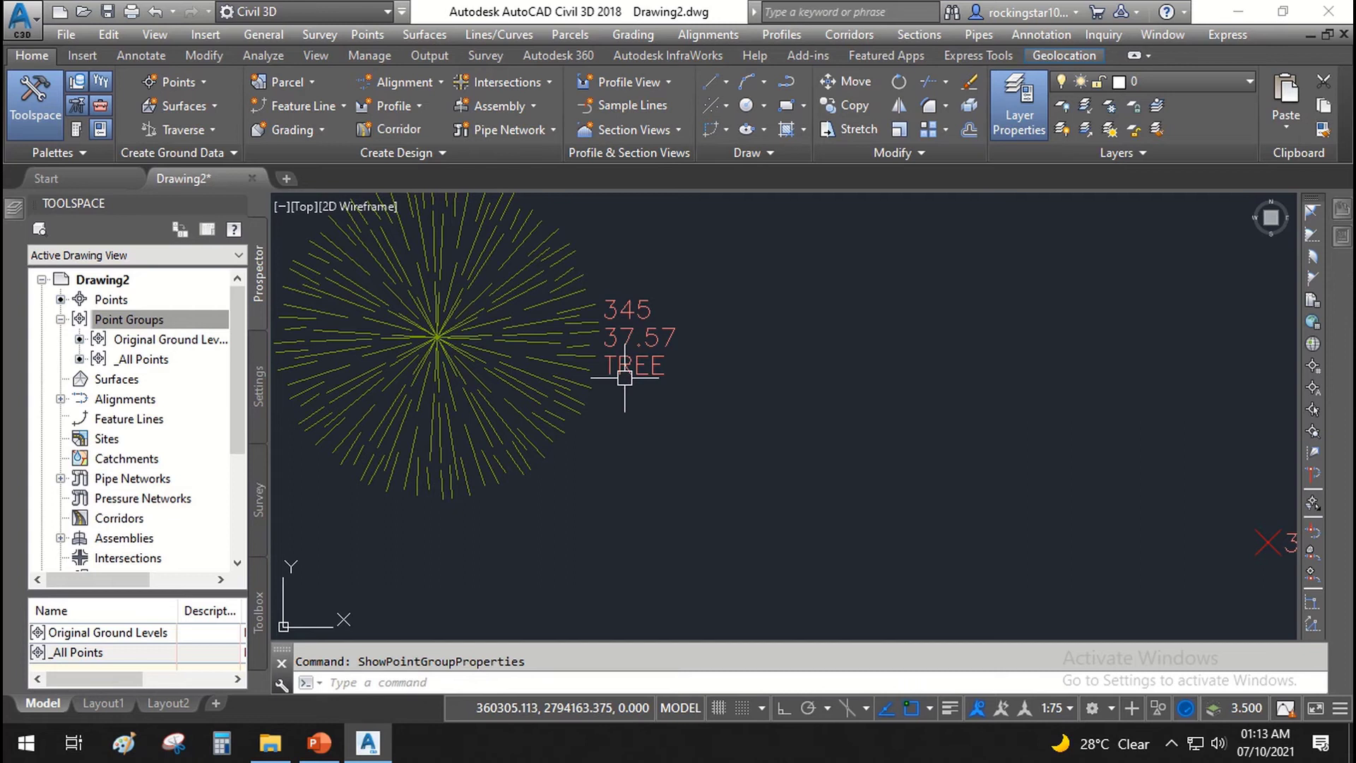
# - Create a point group named Trees that includes points with raw descriptions matching tree
pyautogui.scroll(-5, 630, 374)
pyautogui.rightClick(145, 329)
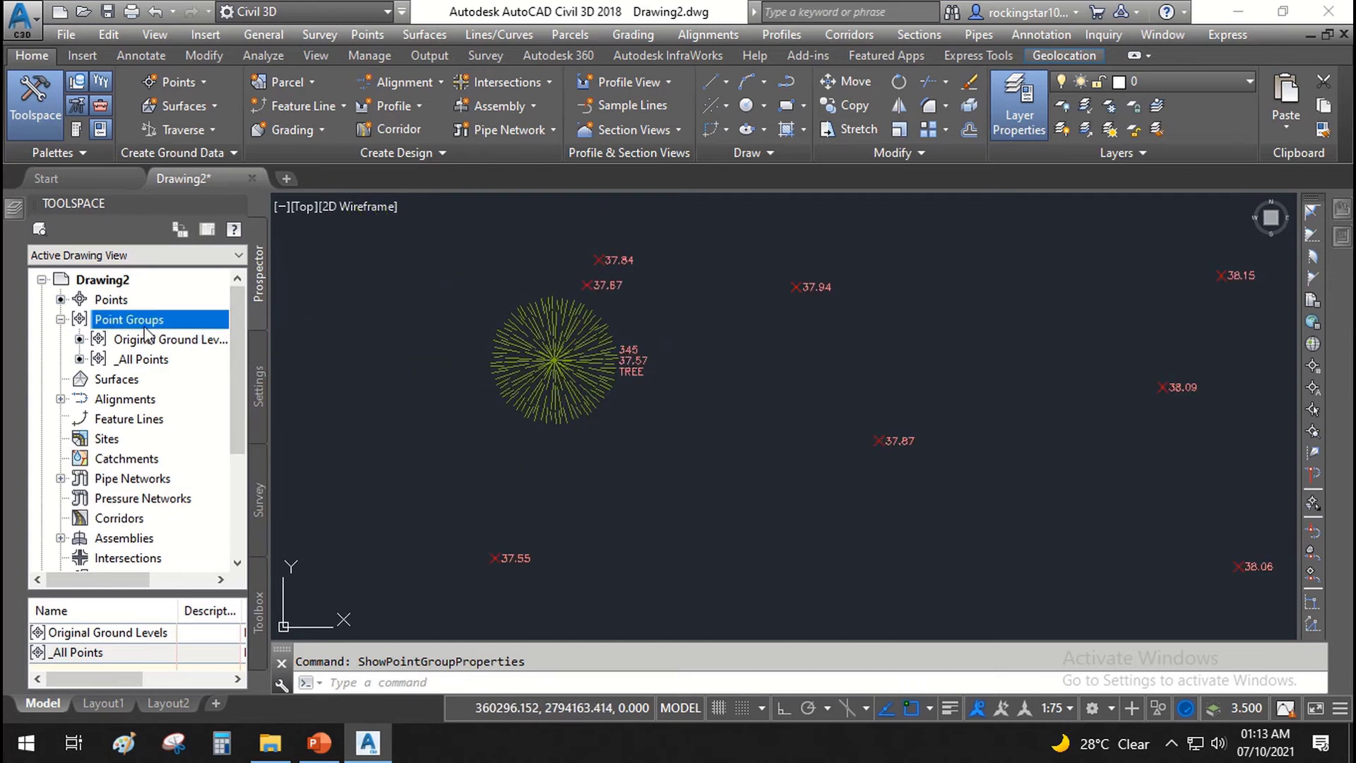
pyautogui.click(202, 366)
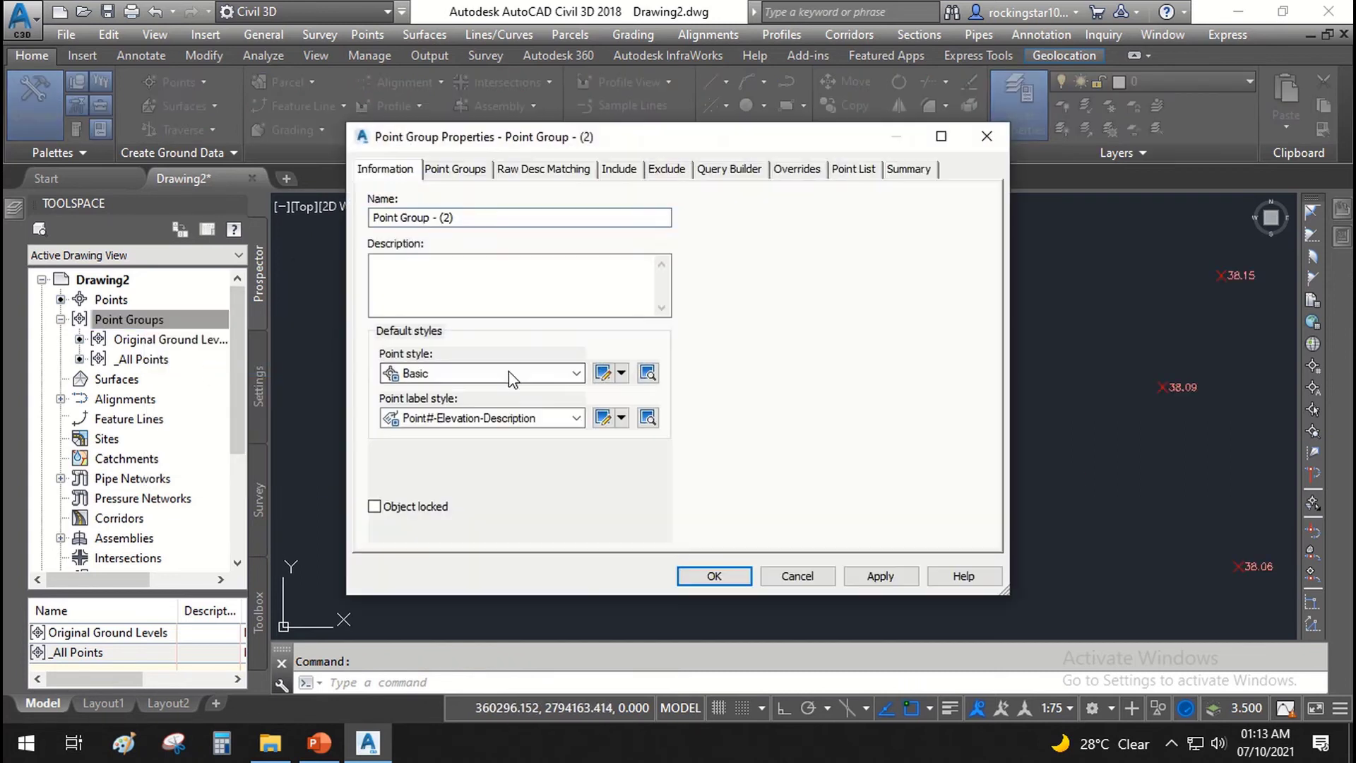
pyautogui.moveTo(463, 219); pyautogui.dragTo(342, 222)
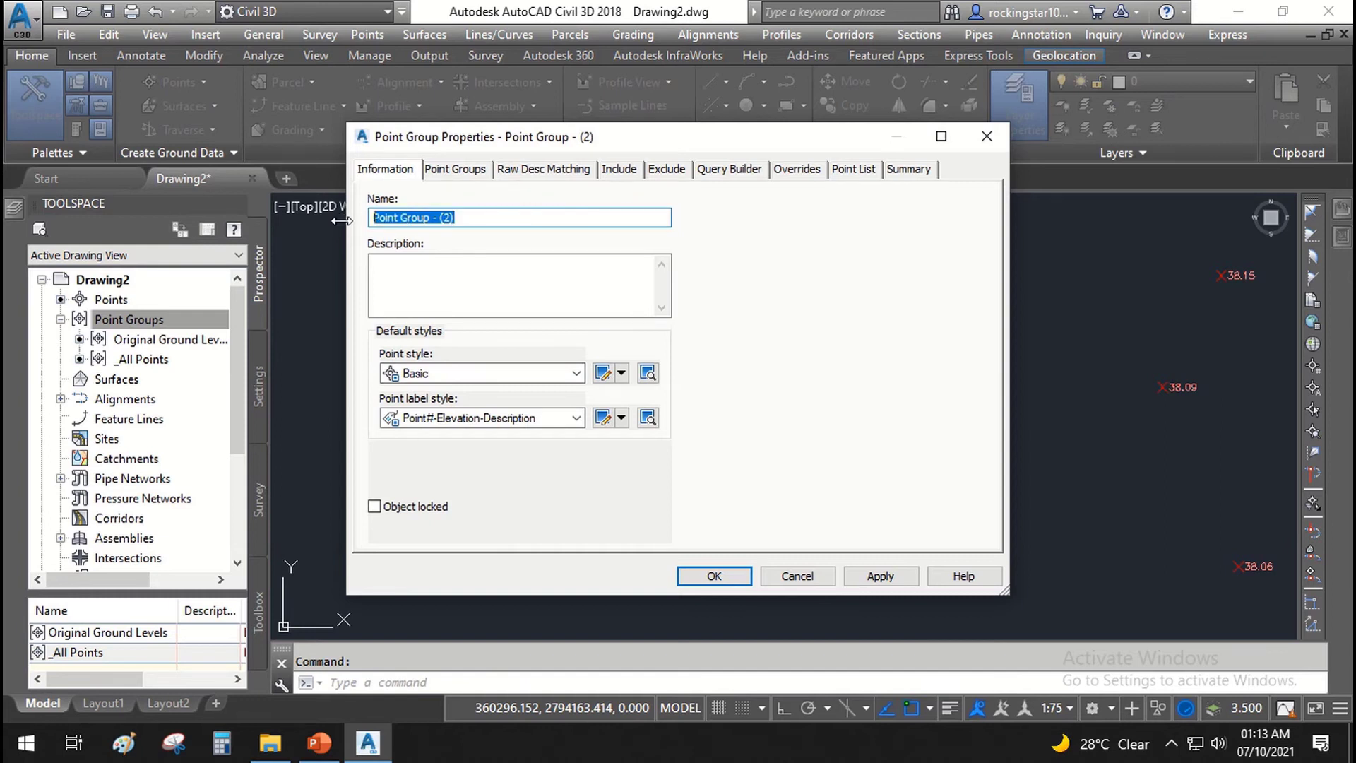
pyautogui.write('Trees')
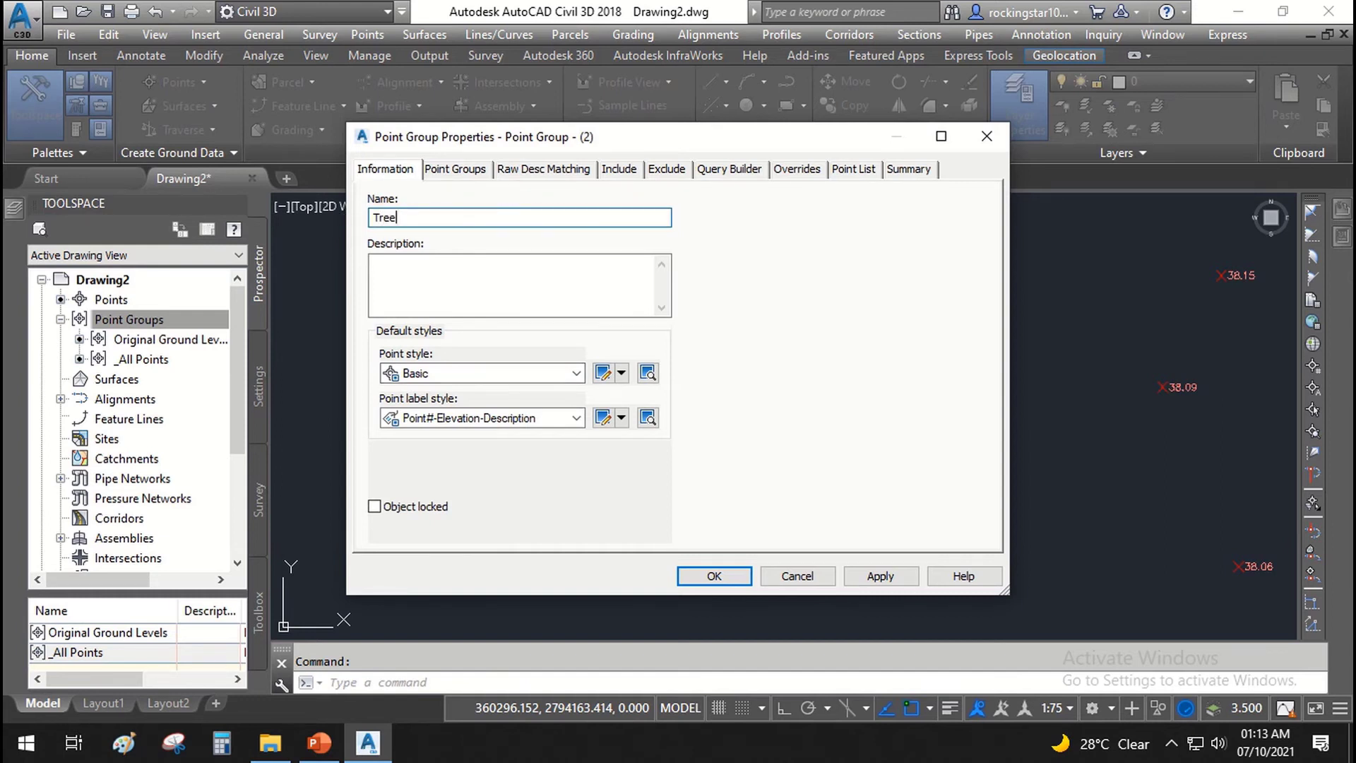
pyautogui.click(618, 169)
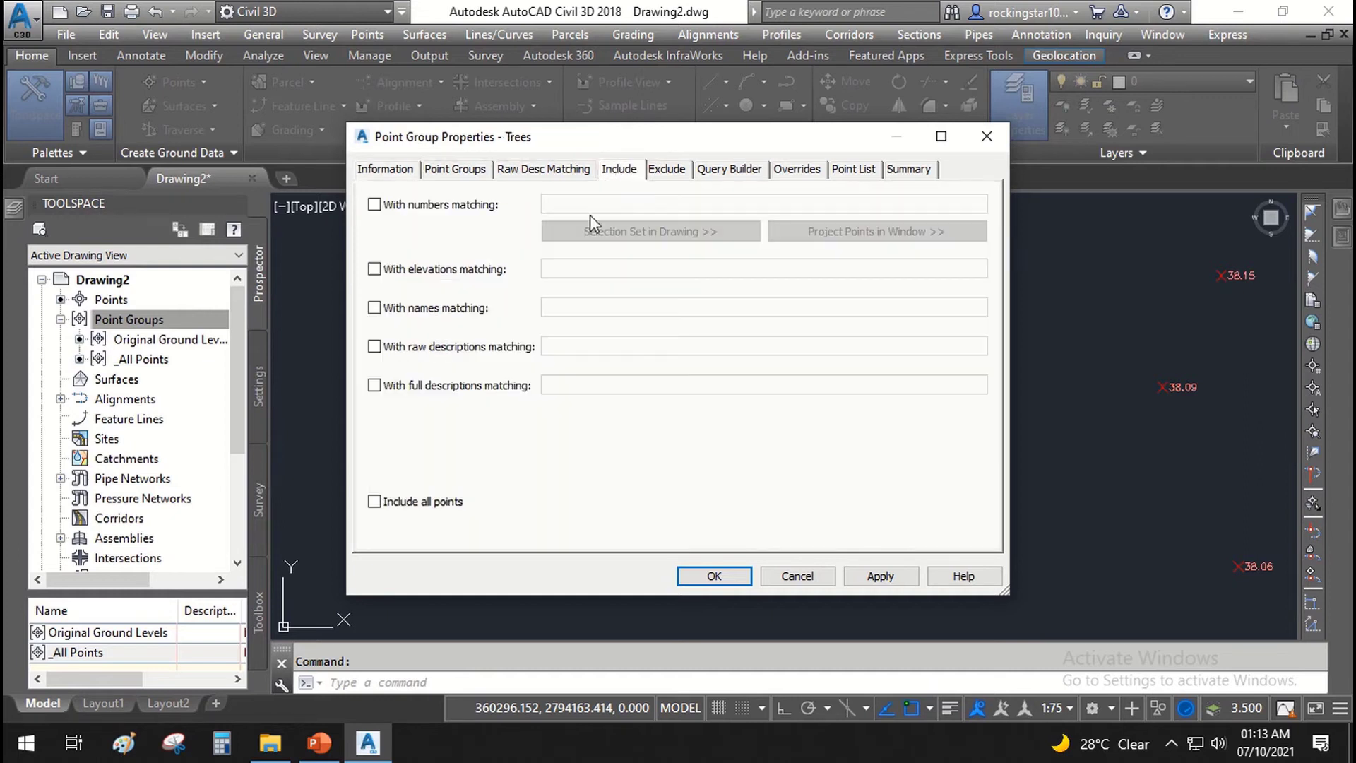
pyautogui.click(474, 350)
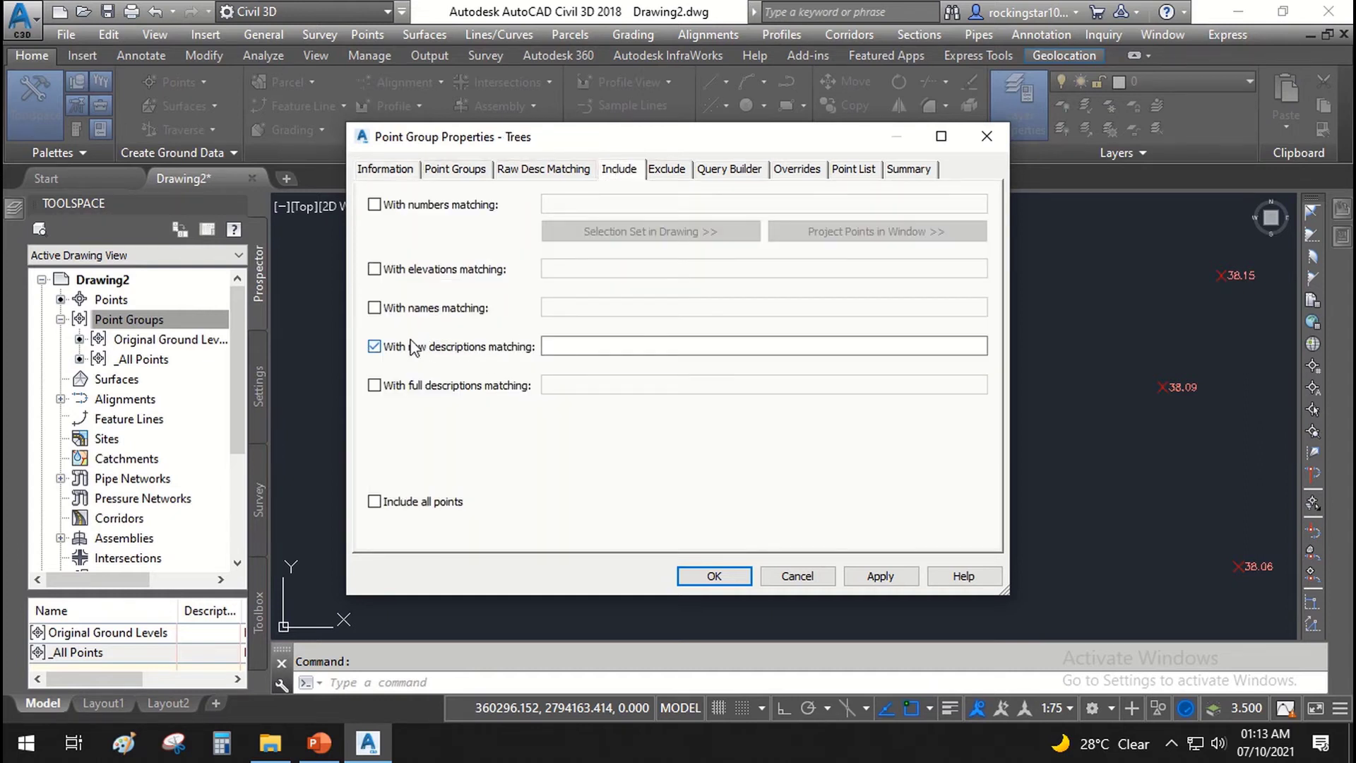
pyautogui.click(584, 345)
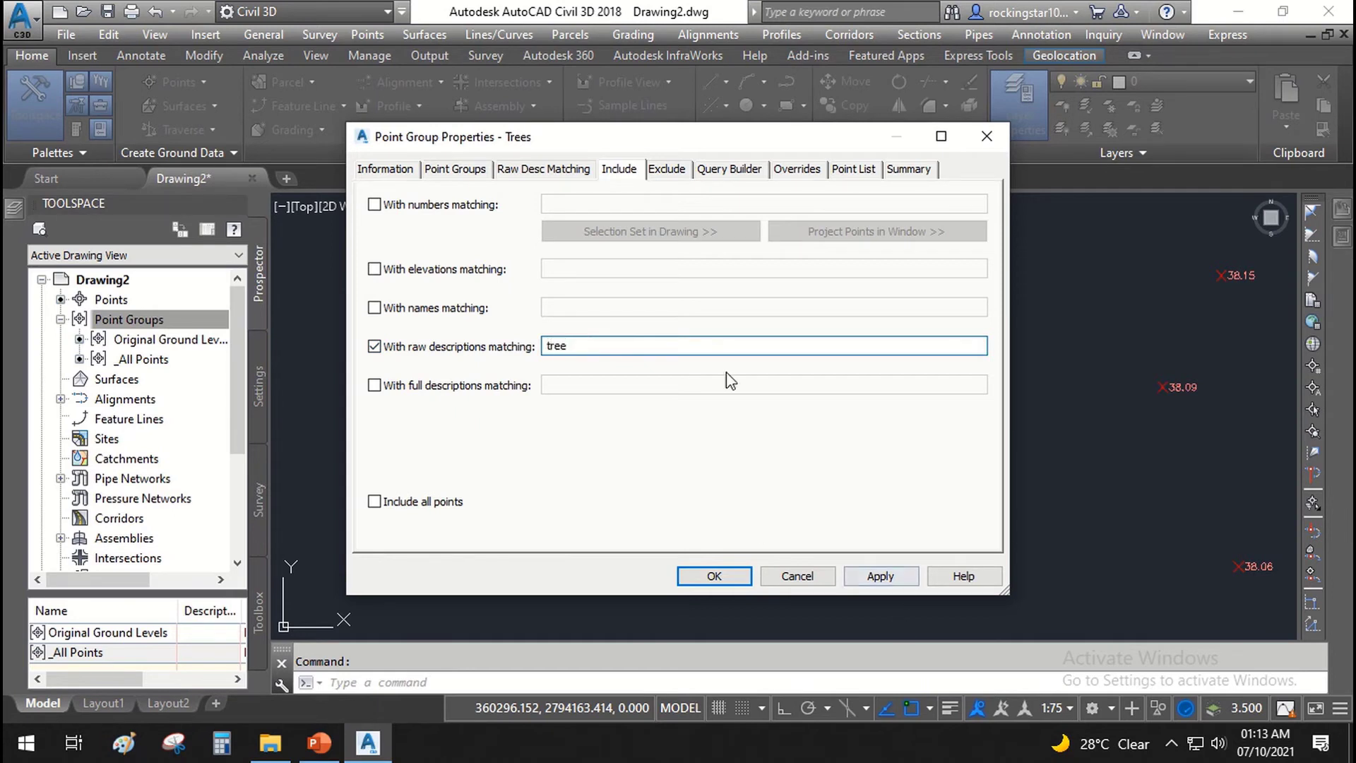
# - Set the Trees group's point style to Tree and its point label style to Description Only, and accept the group
pyautogui.click(402, 171)
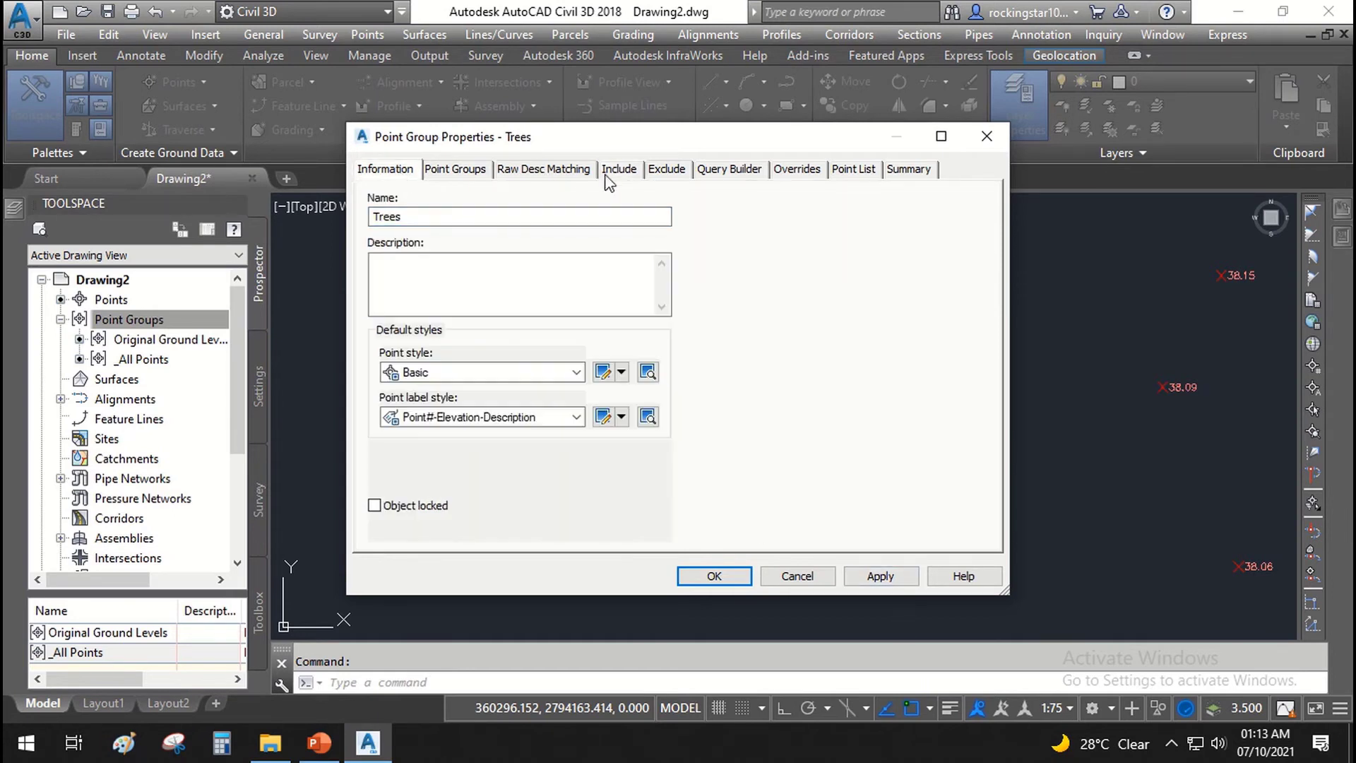
pyautogui.click(572, 372)
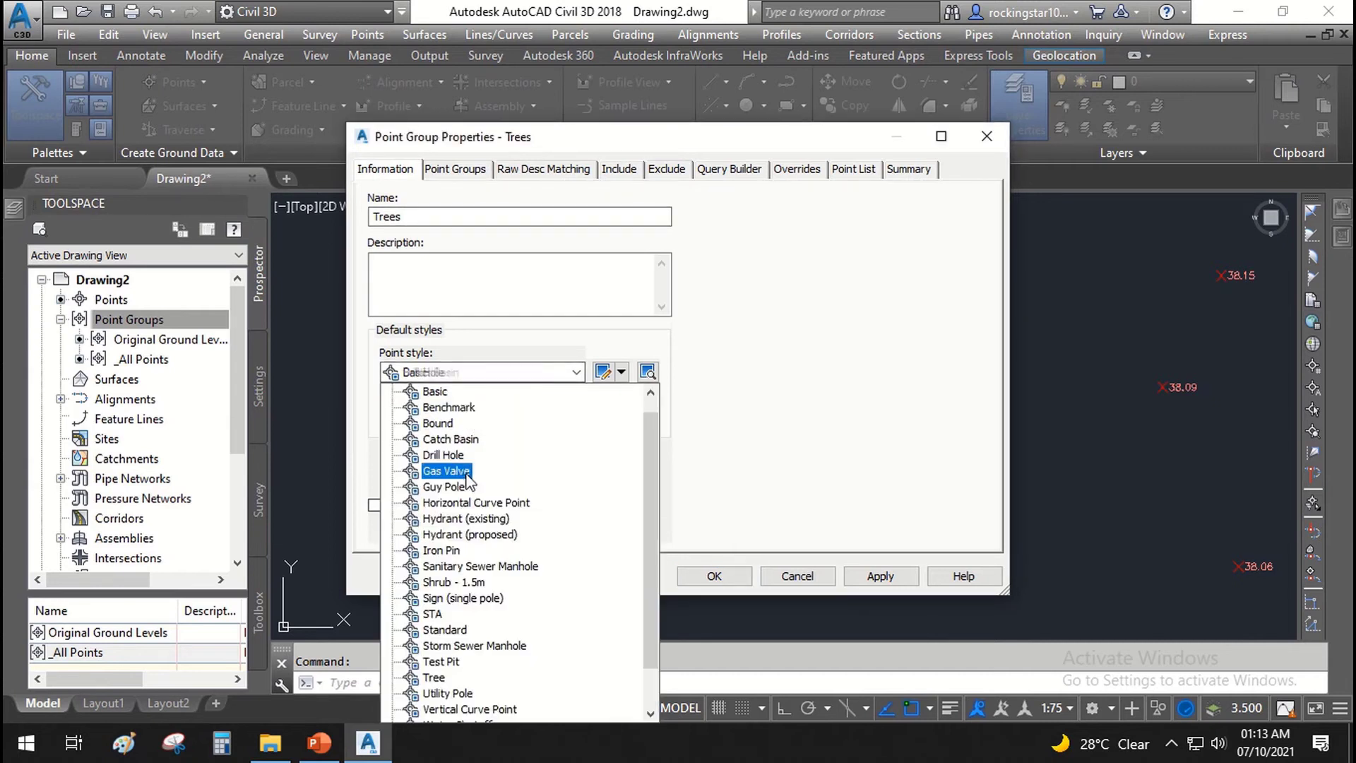
pyautogui.click(436, 678)
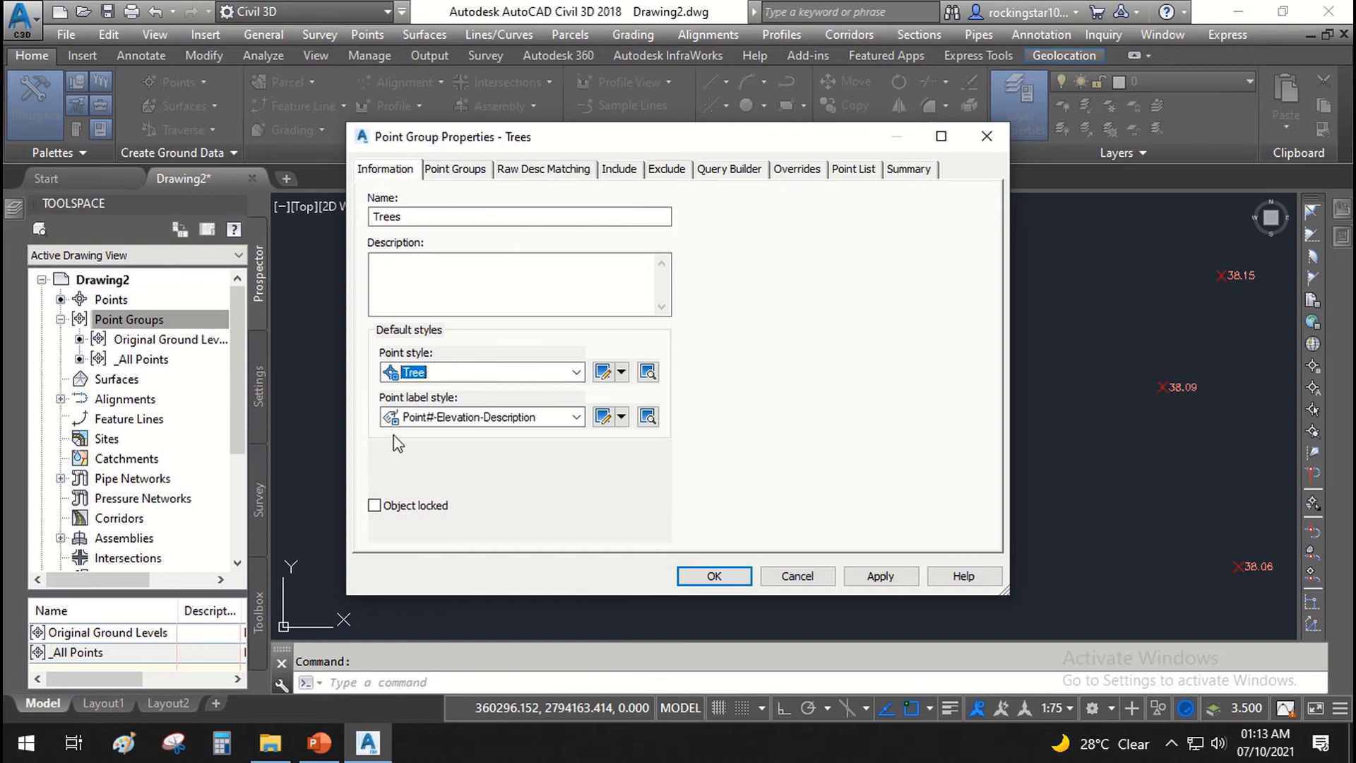
pyautogui.click(423, 417)
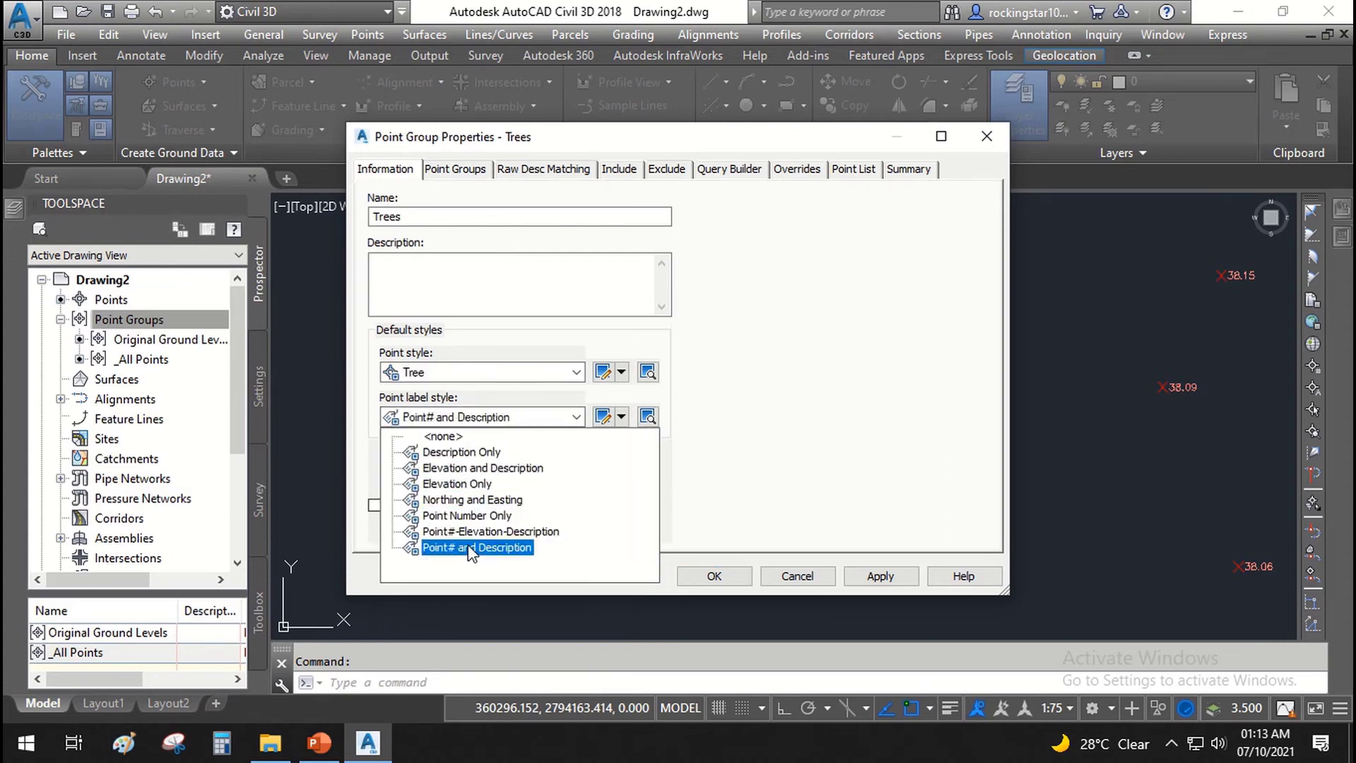
pyautogui.click(430, 454)
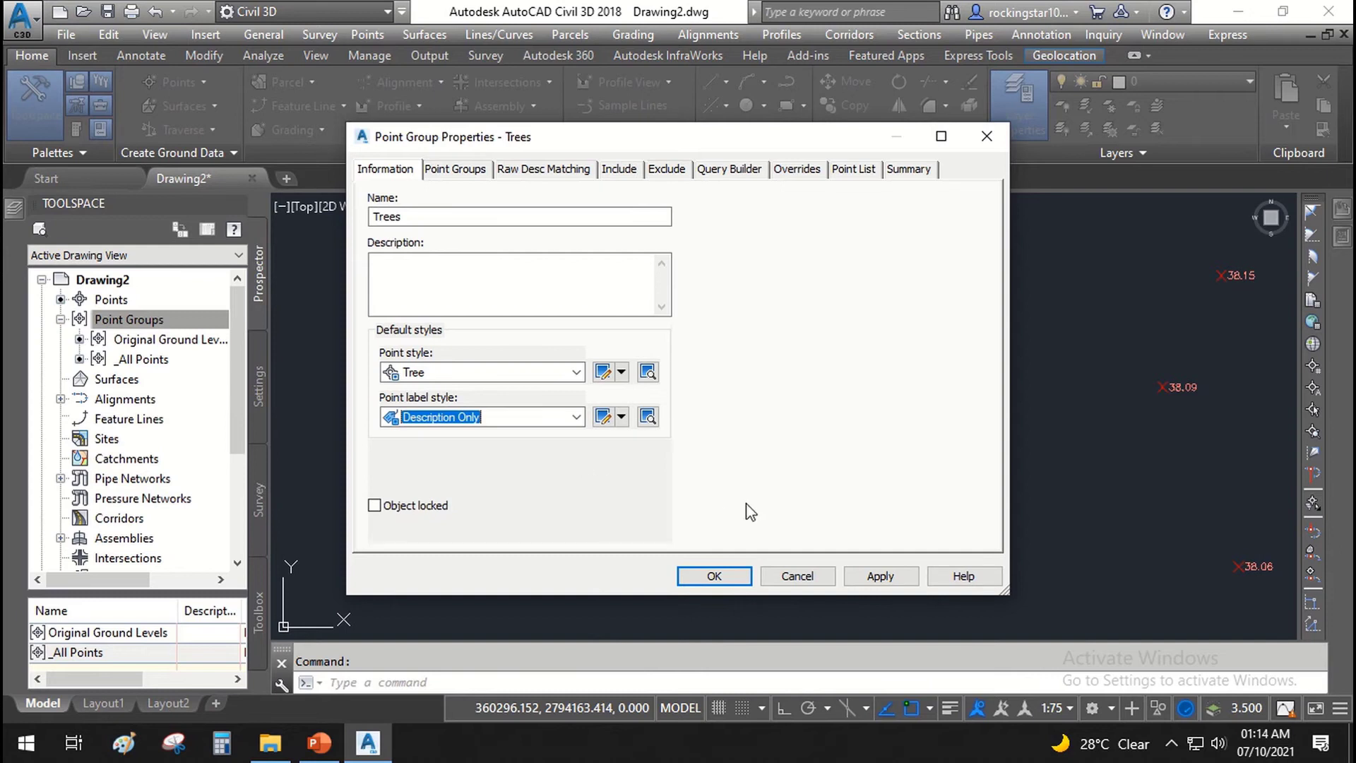
pyautogui.click(881, 575)
pyautogui.click(714, 576)
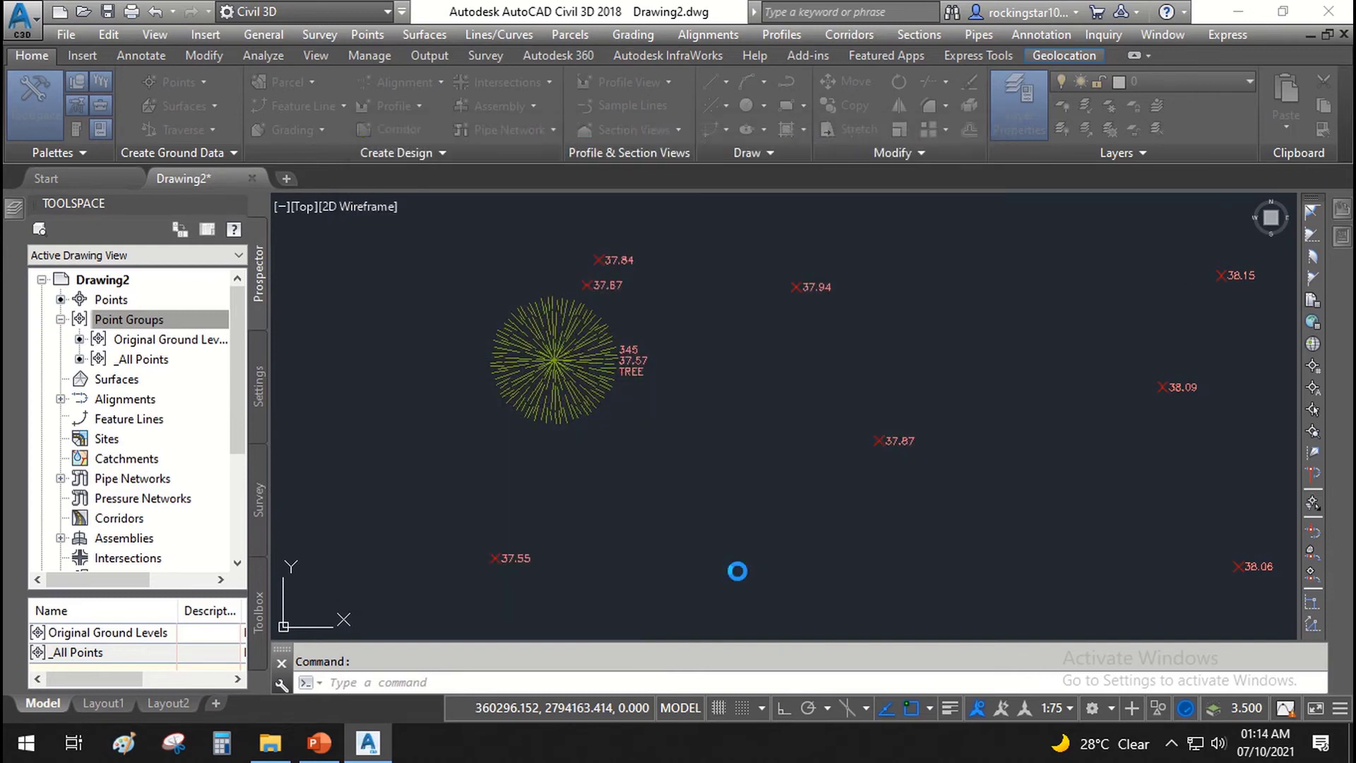
# - Check tree point 345's label and review the point group display order, accepting it with Trees above Original Ground Levels
pyautogui.scroll(5, 632, 374)
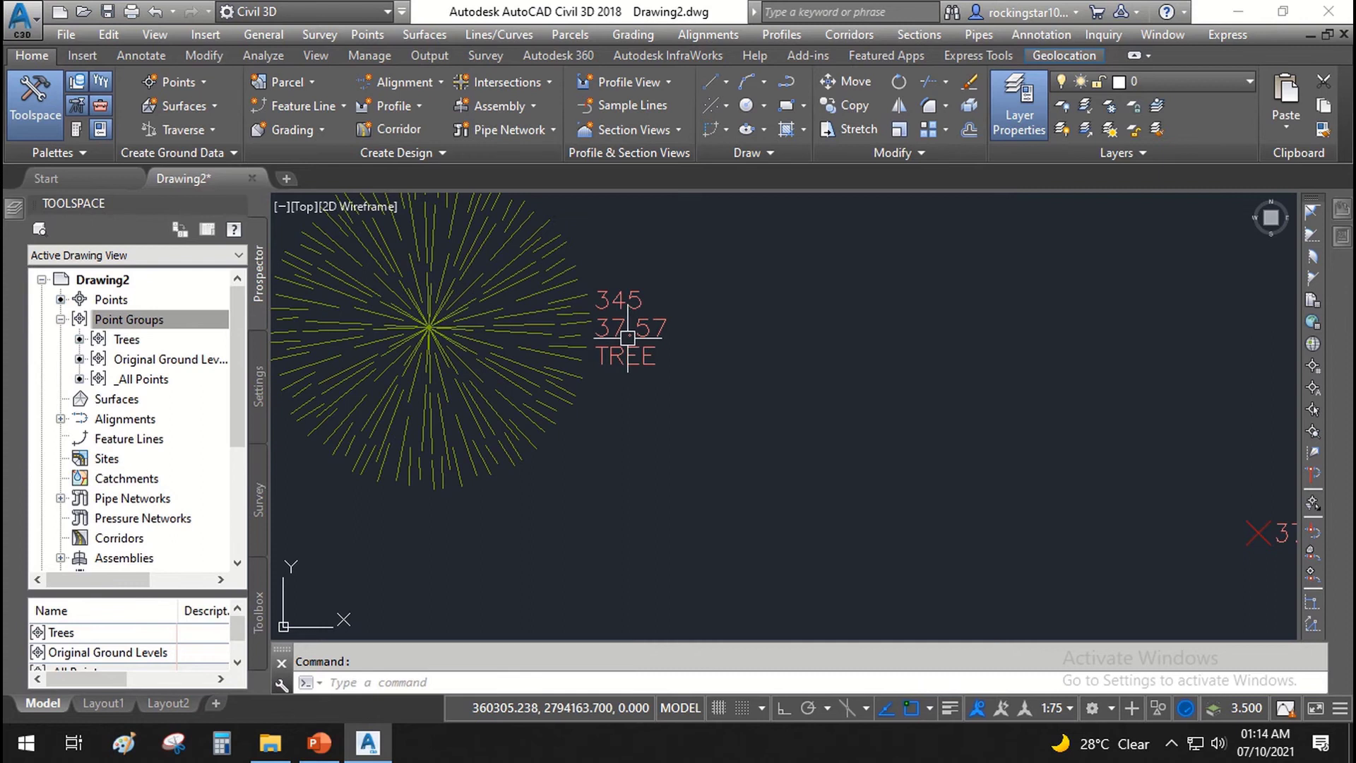
pyautogui.click(629, 362)
pyautogui.press('Escape')
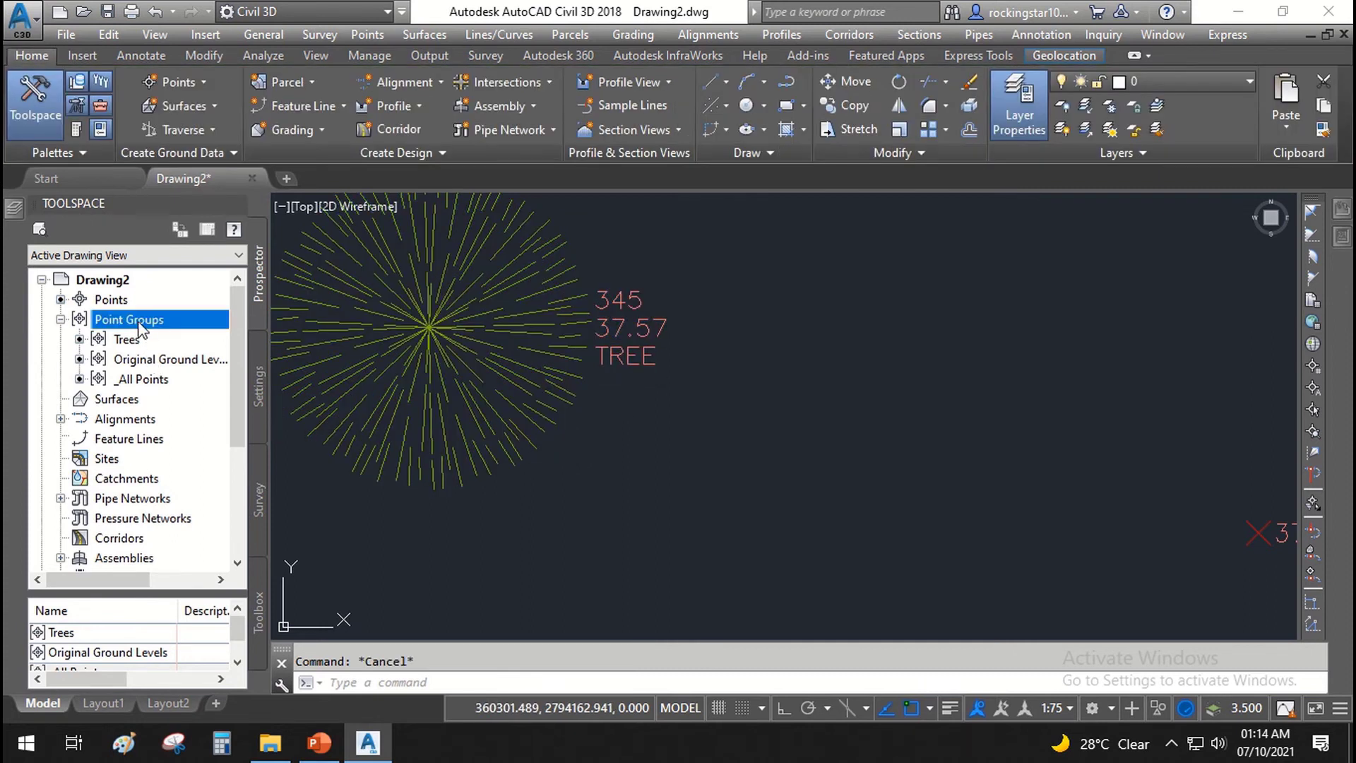
pyautogui.rightClick(140, 323)
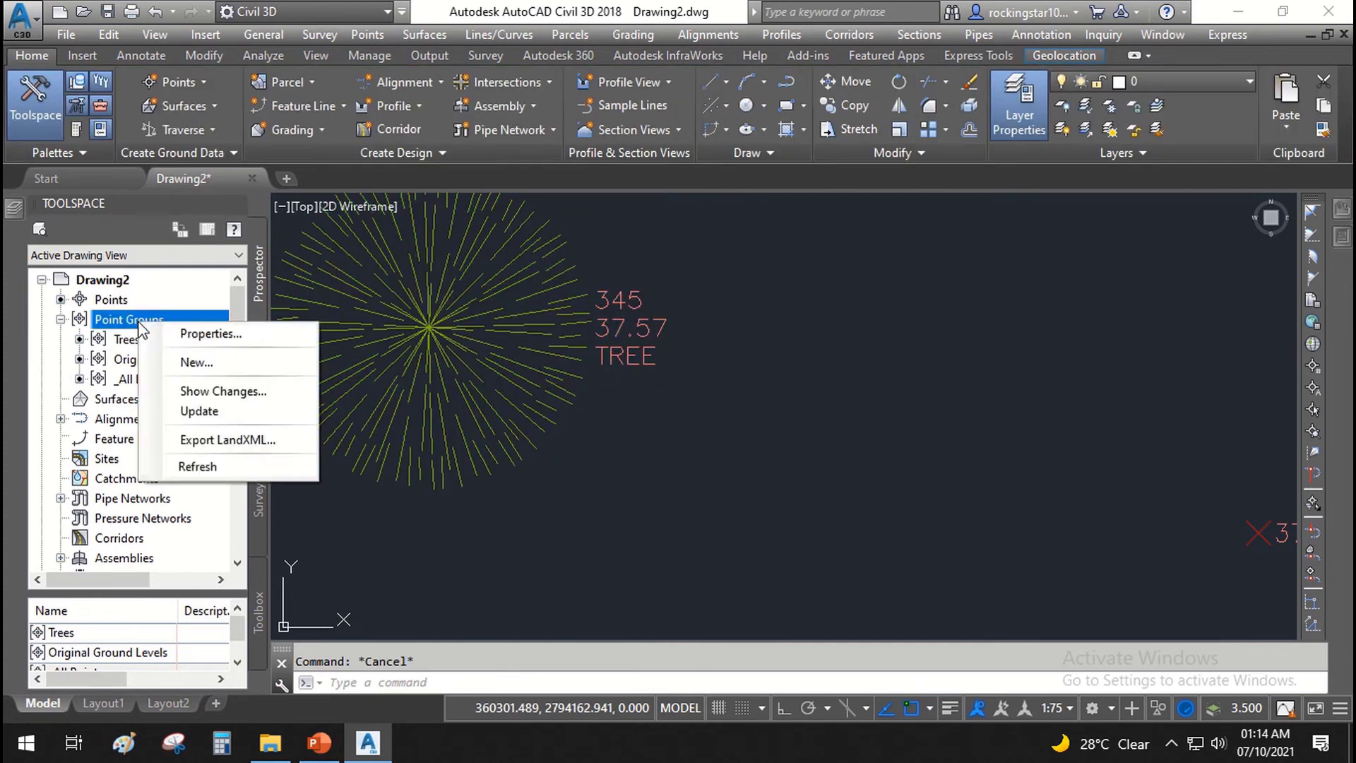
pyautogui.click(181, 334)
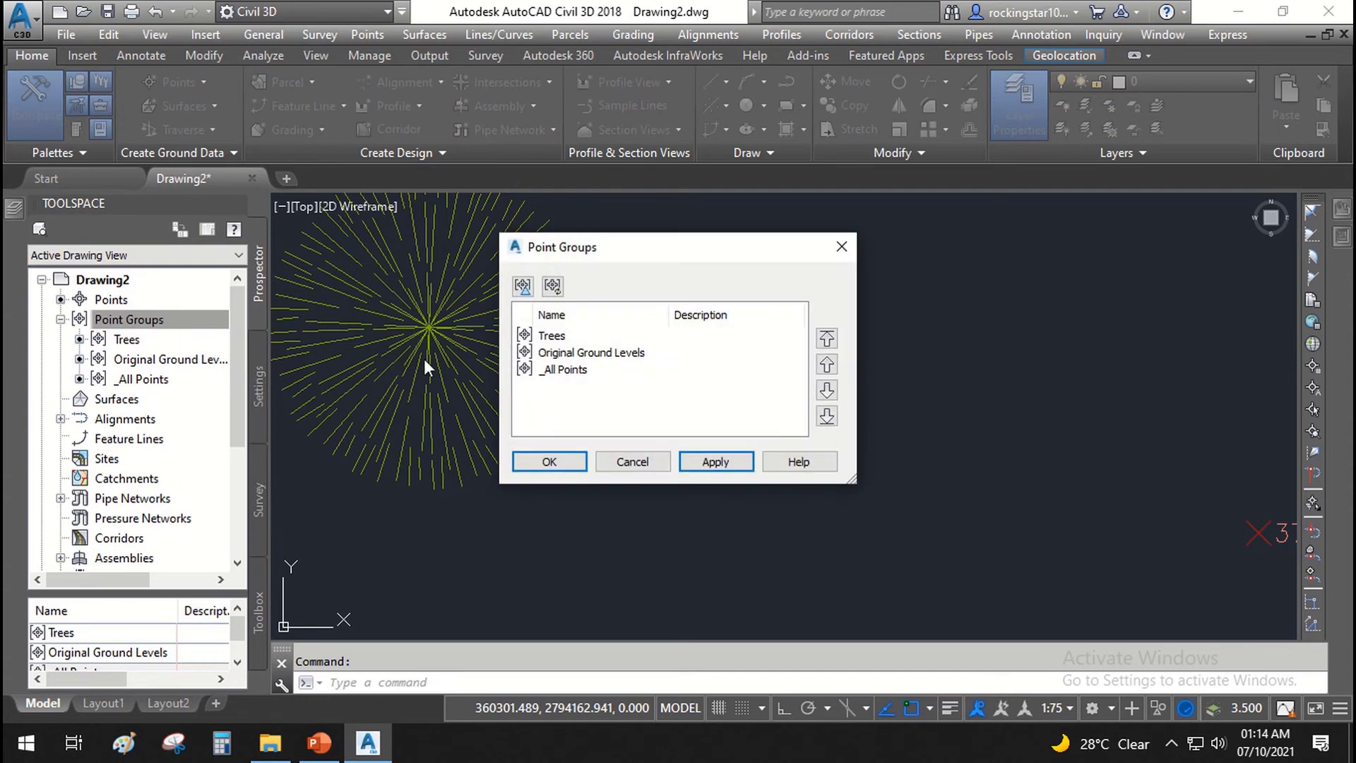
pyautogui.click(567, 351)
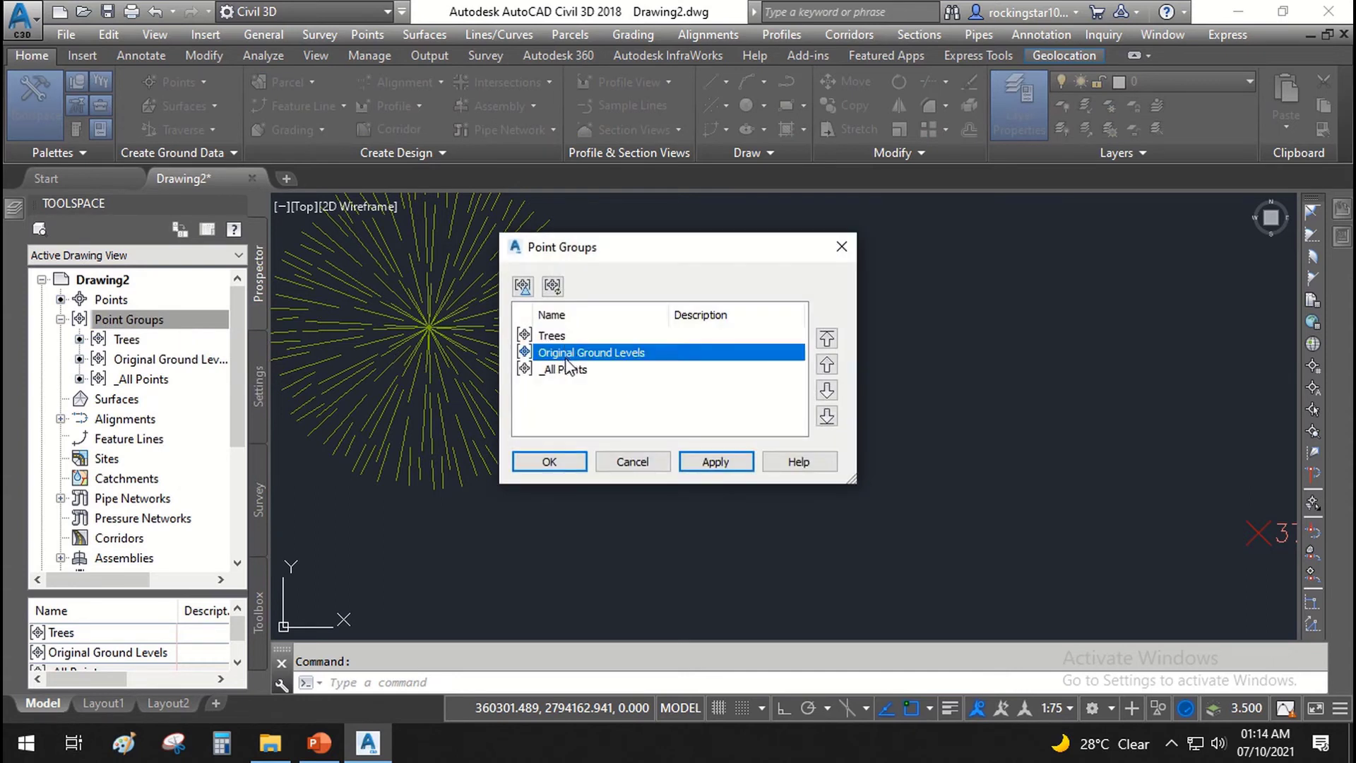
pyautogui.click(565, 332)
pyautogui.click(735, 465)
pyautogui.click(548, 460)
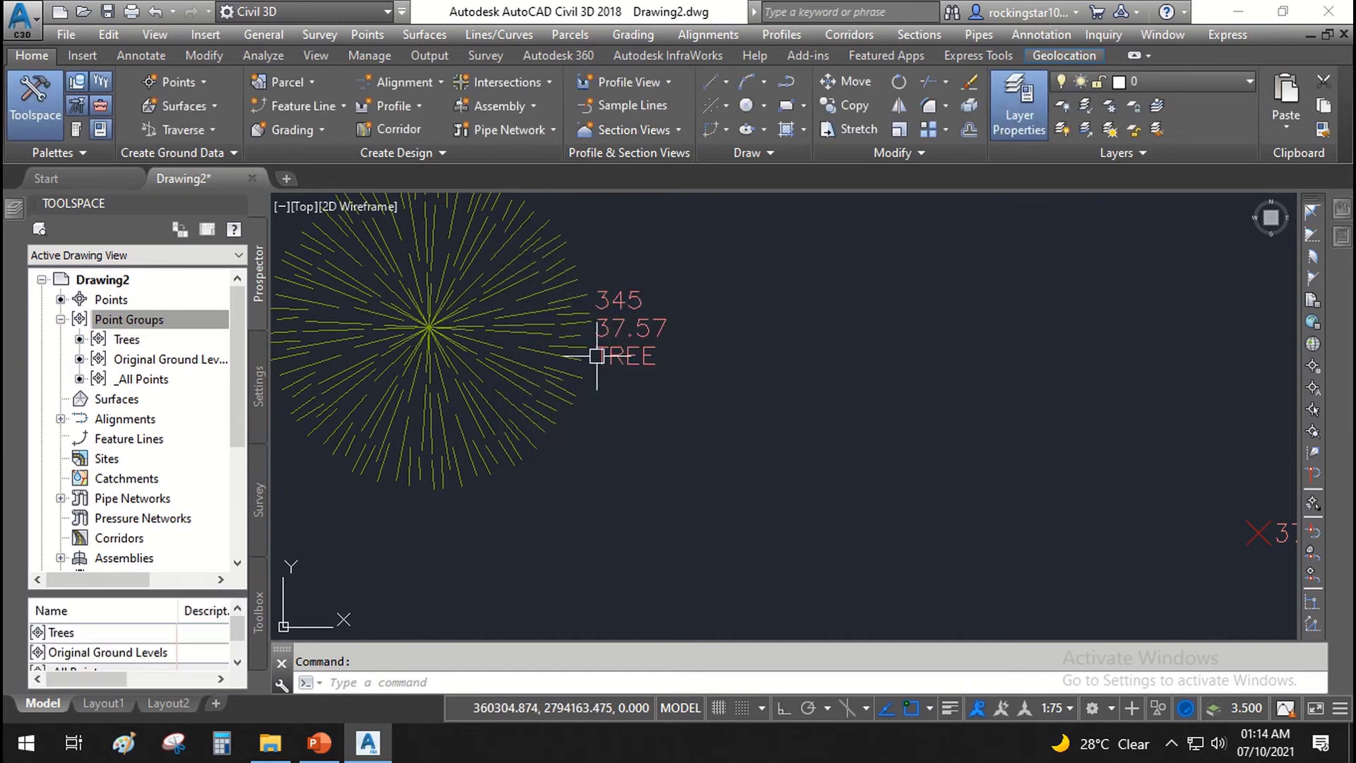
# - From tree point 345, enable the Trees group's overrides for Style (Tree) and Point Label Style (Description Only), and accept them
pyautogui.click(605, 327)
pyautogui.rightClick(653, 353)
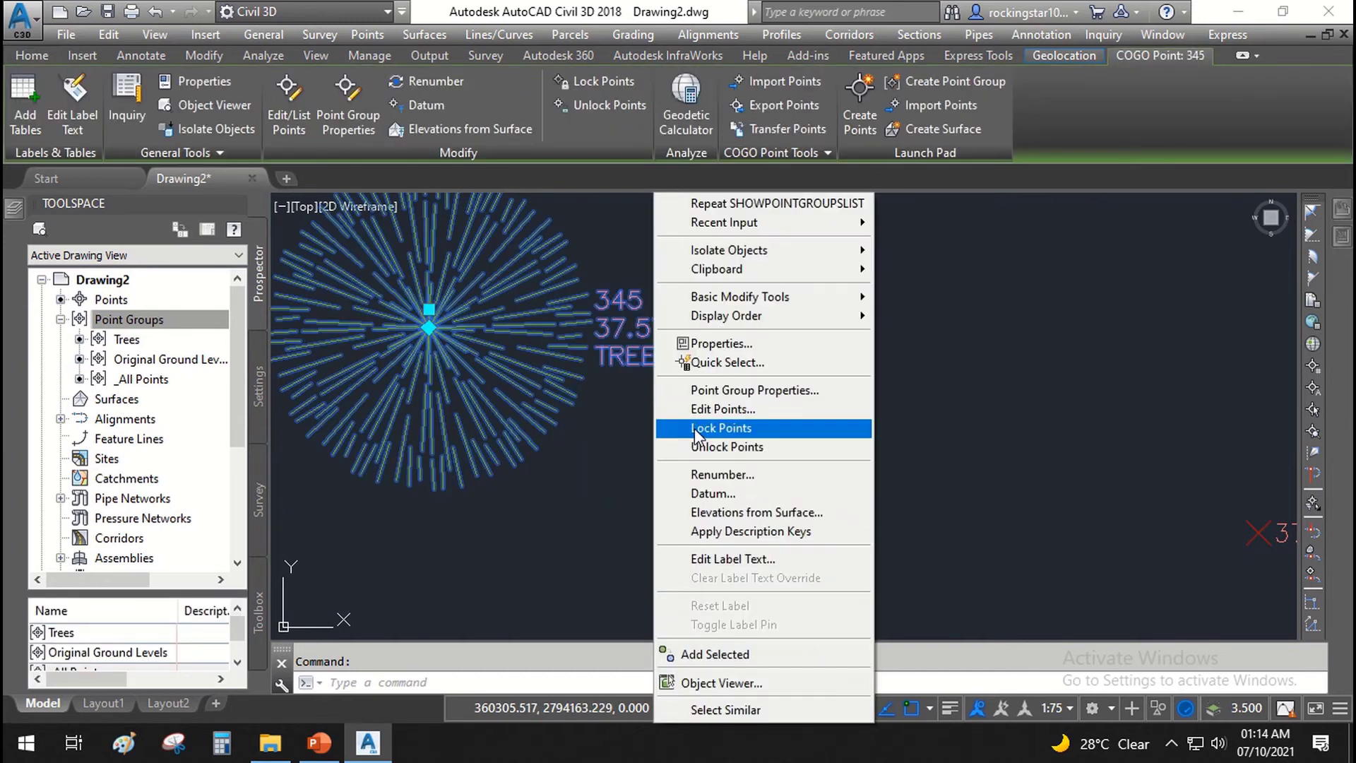
pyautogui.click(735, 390)
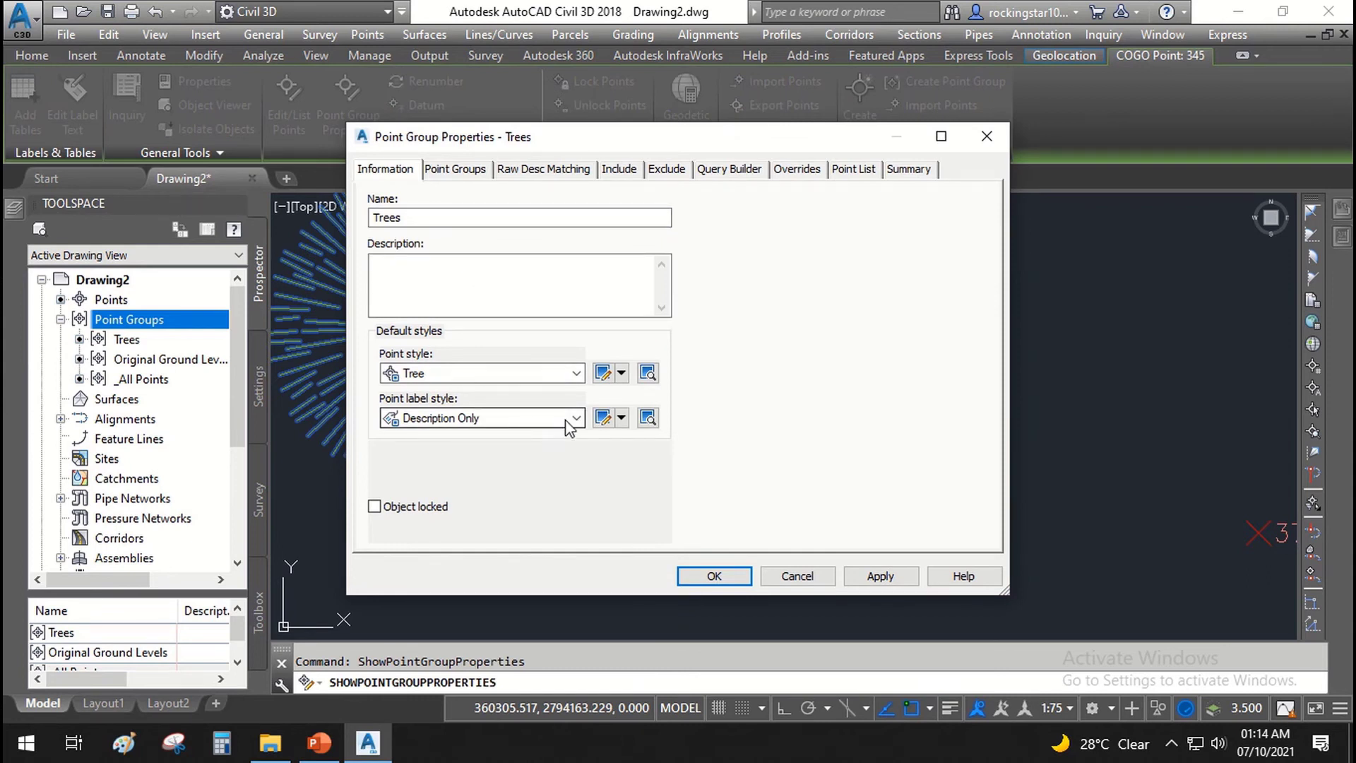
pyautogui.click(631, 171)
pyautogui.click(667, 171)
pyautogui.click(723, 180)
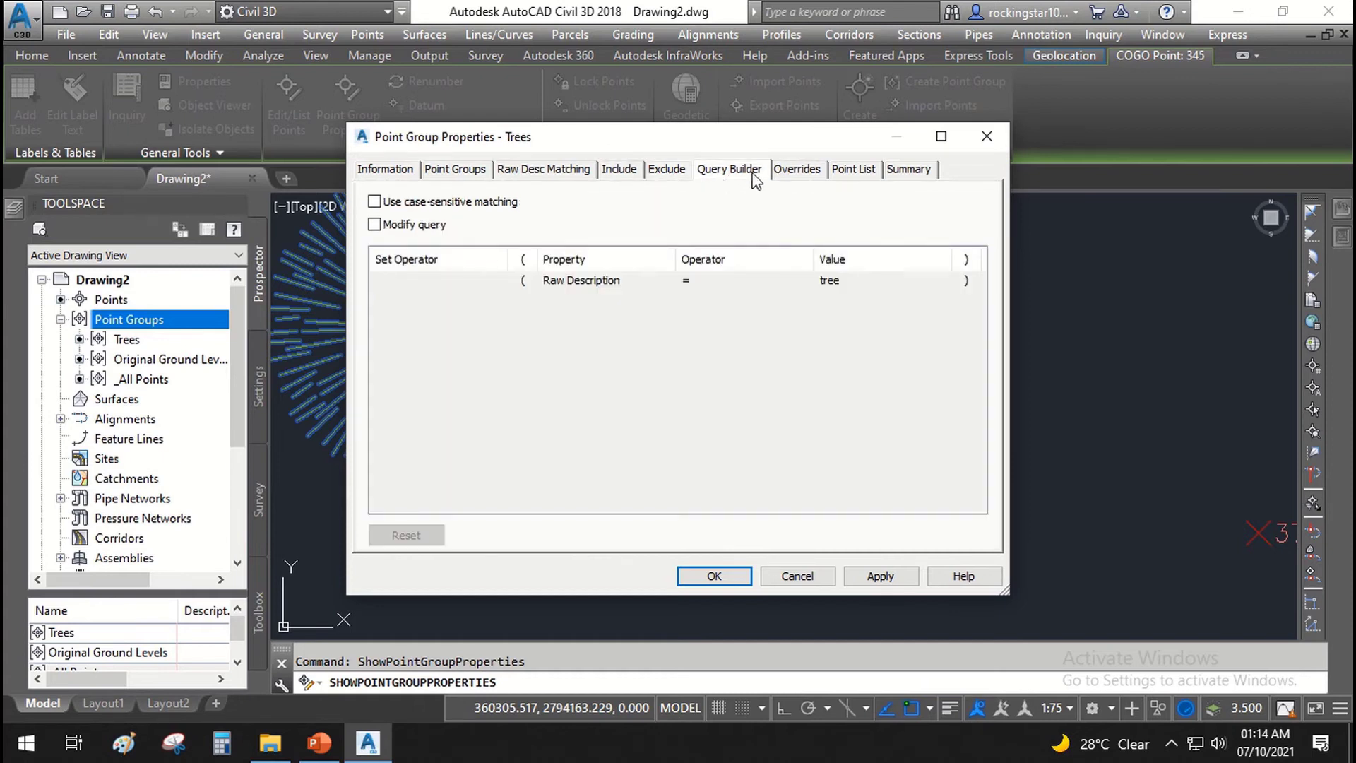
pyautogui.click(790, 173)
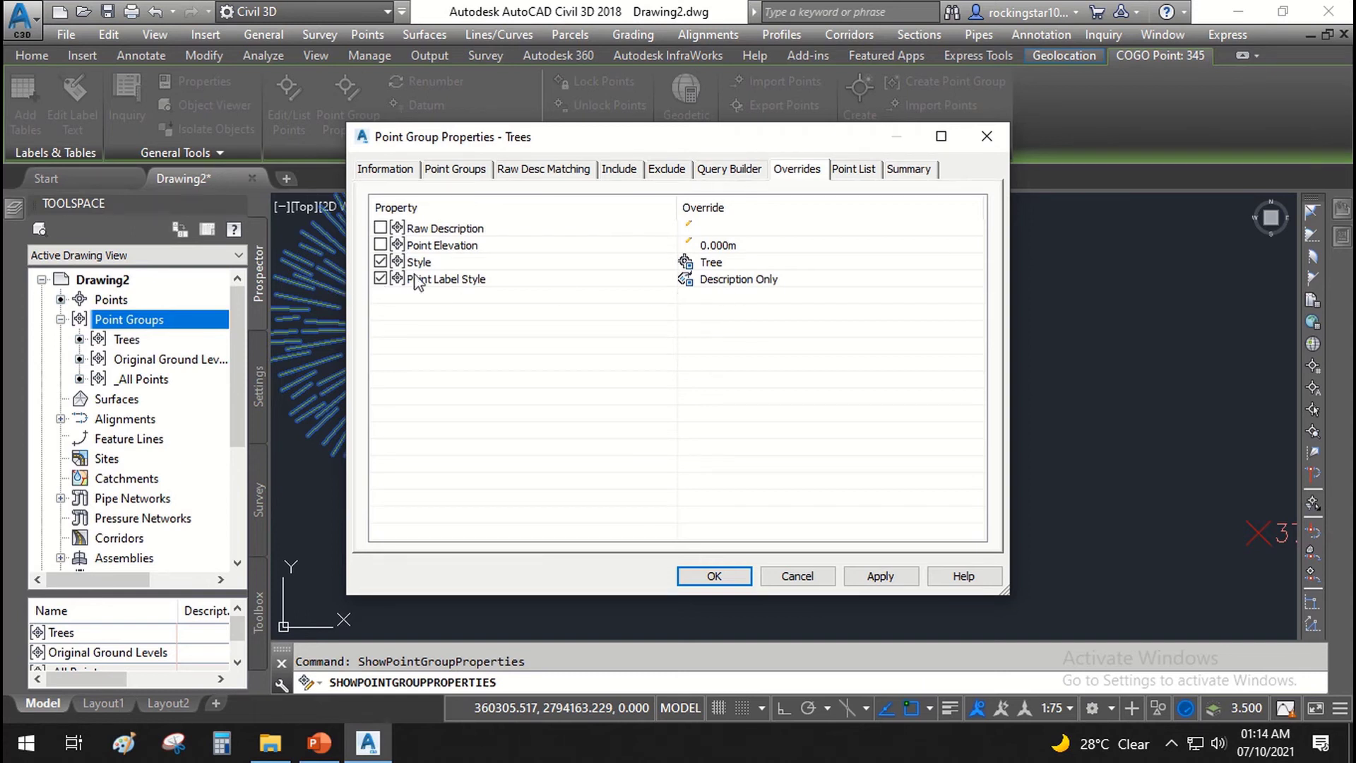
pyautogui.click(867, 587)
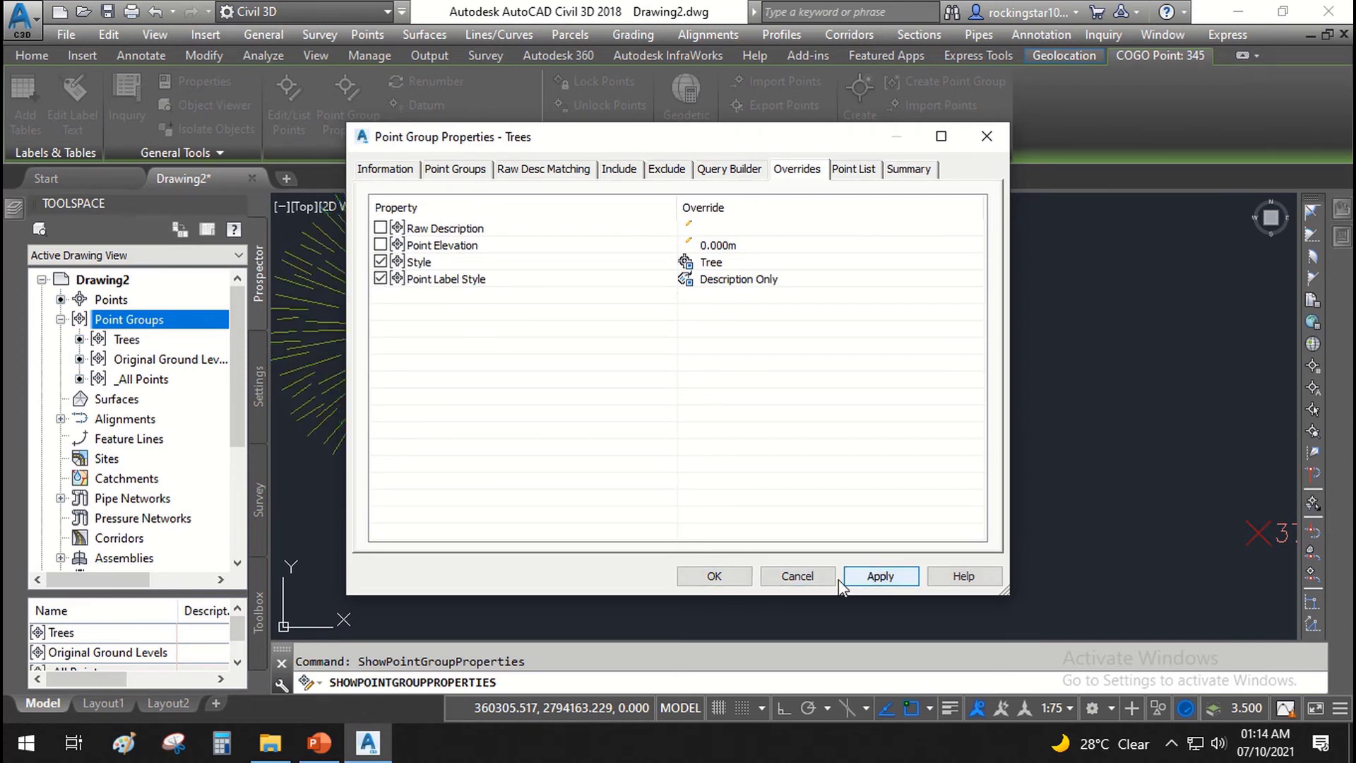
pyautogui.click(742, 579)
# - Examine the tree symbols and their labels across the whole drawing
pyautogui.scroll(-8, 586, 357)
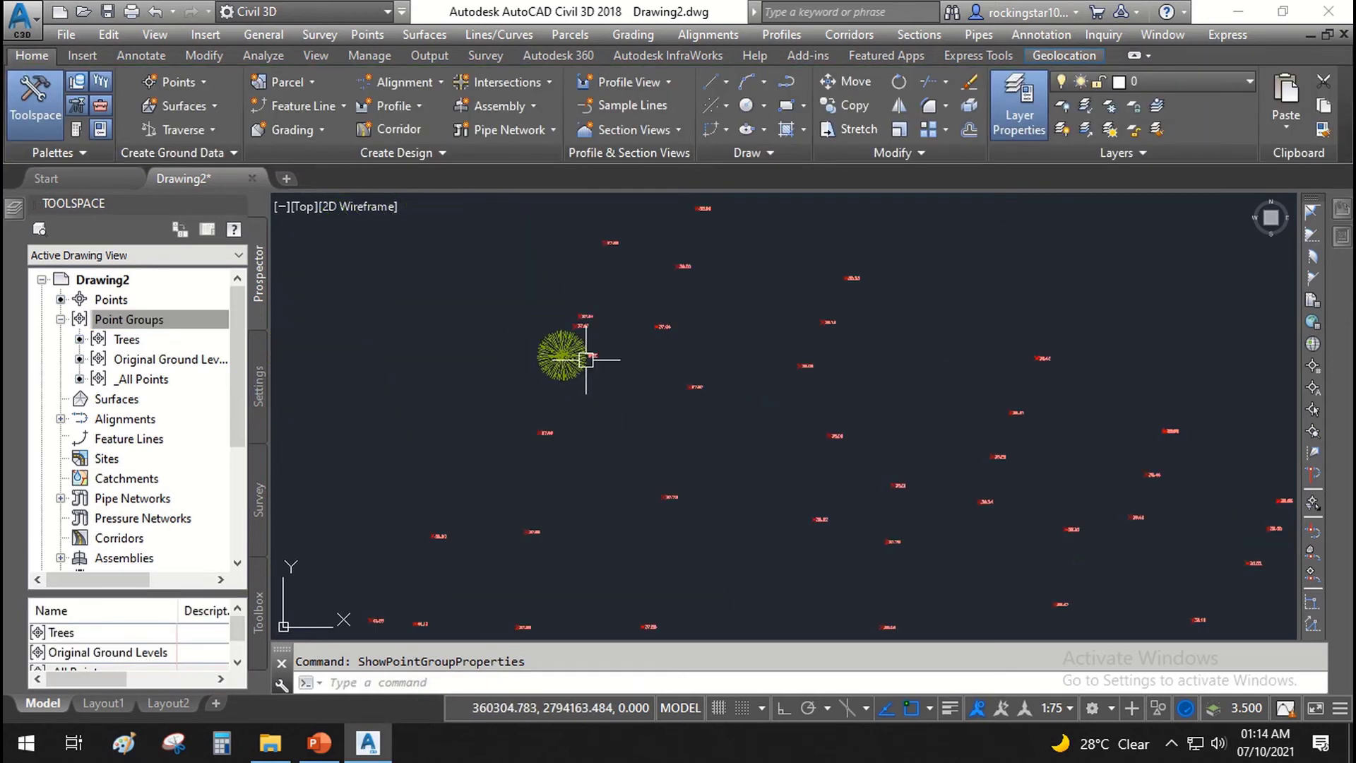
pyautogui.scroll(6, 774, 480)
pyautogui.scroll(1, 708, 460)
pyautogui.scroll(-5, 663, 369)
pyautogui.scroll(6, 664, 381)
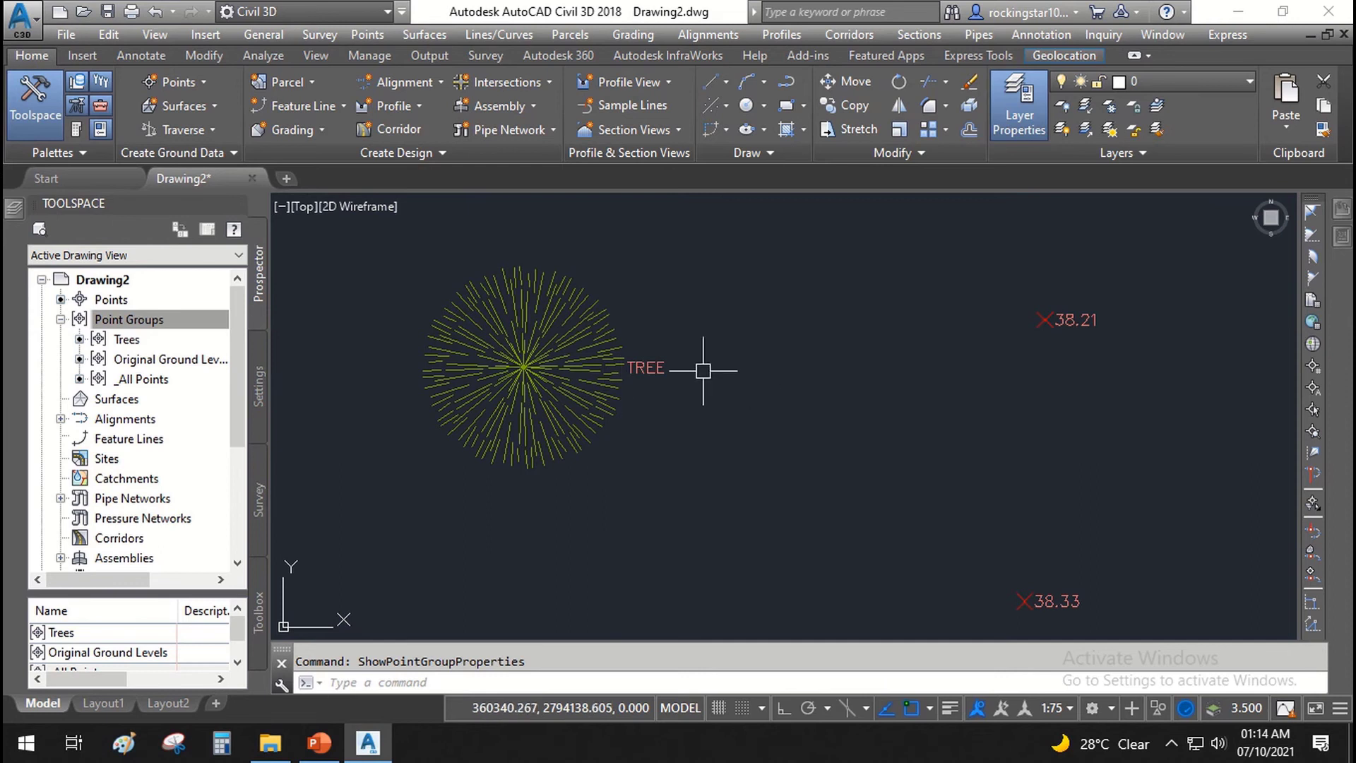
pyautogui.scroll(-6, 632, 382)
pyautogui.scroll(-4, 683, 460)
pyautogui.scroll(4, 863, 363)
pyautogui.scroll(-4, 664, 360)
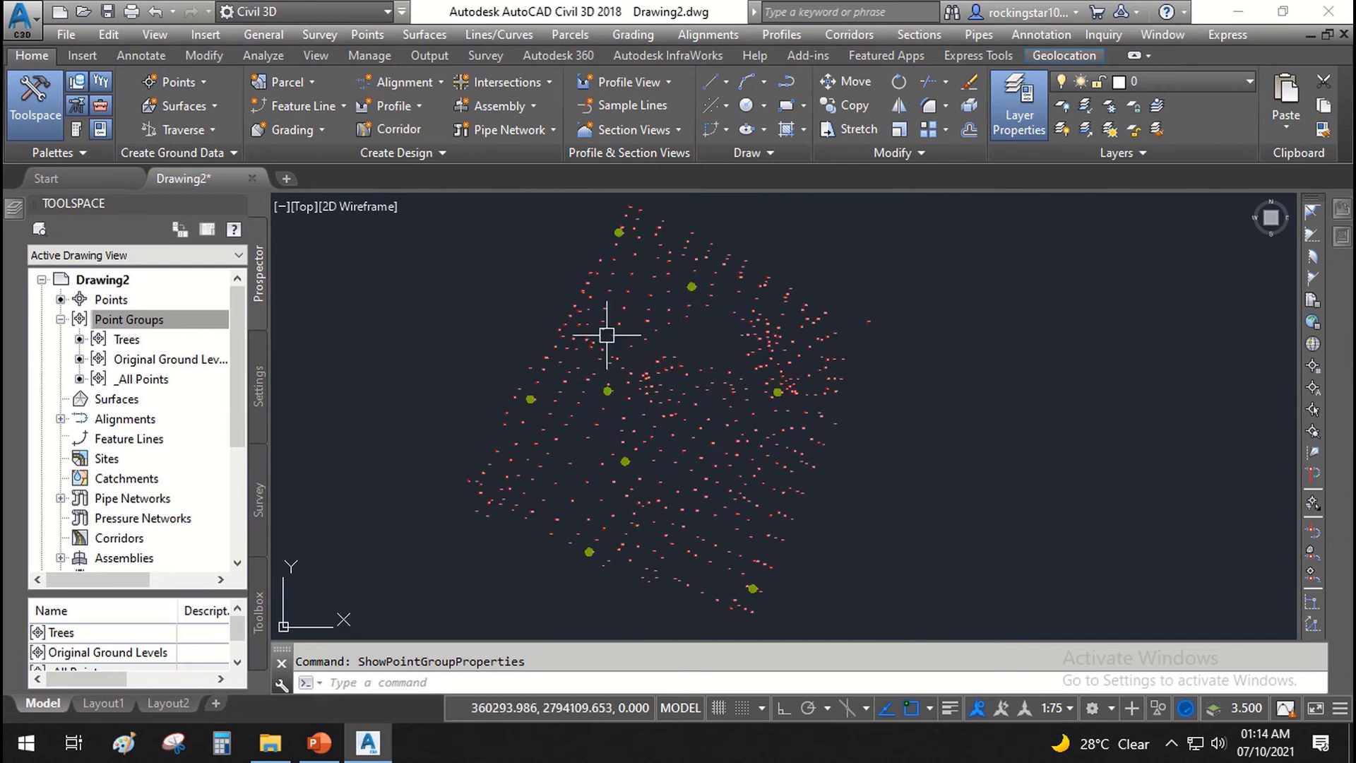
# - Review the points listed in the Trees and Original Ground Levels groups and the Trees group's default styles
pyautogui.click(109, 302)
pyautogui.click(134, 346)
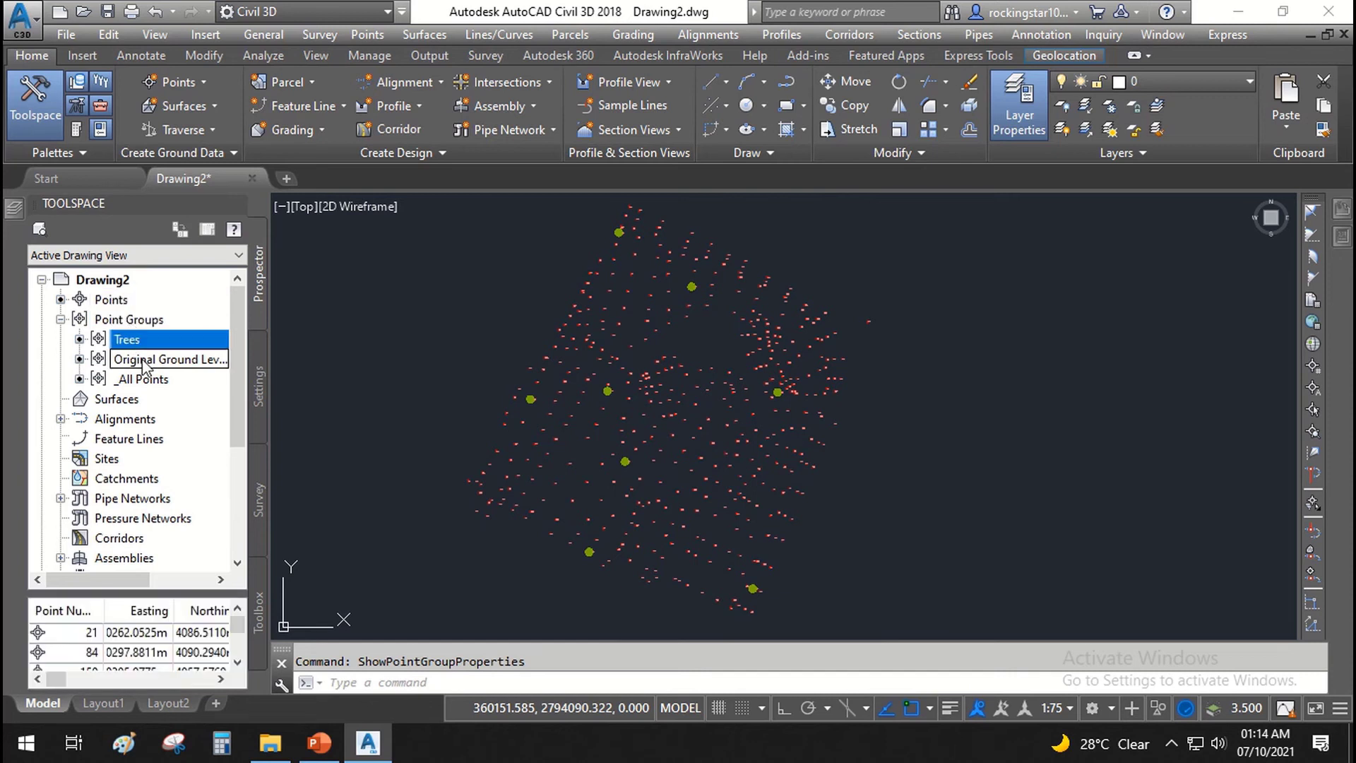
pyautogui.click(145, 361)
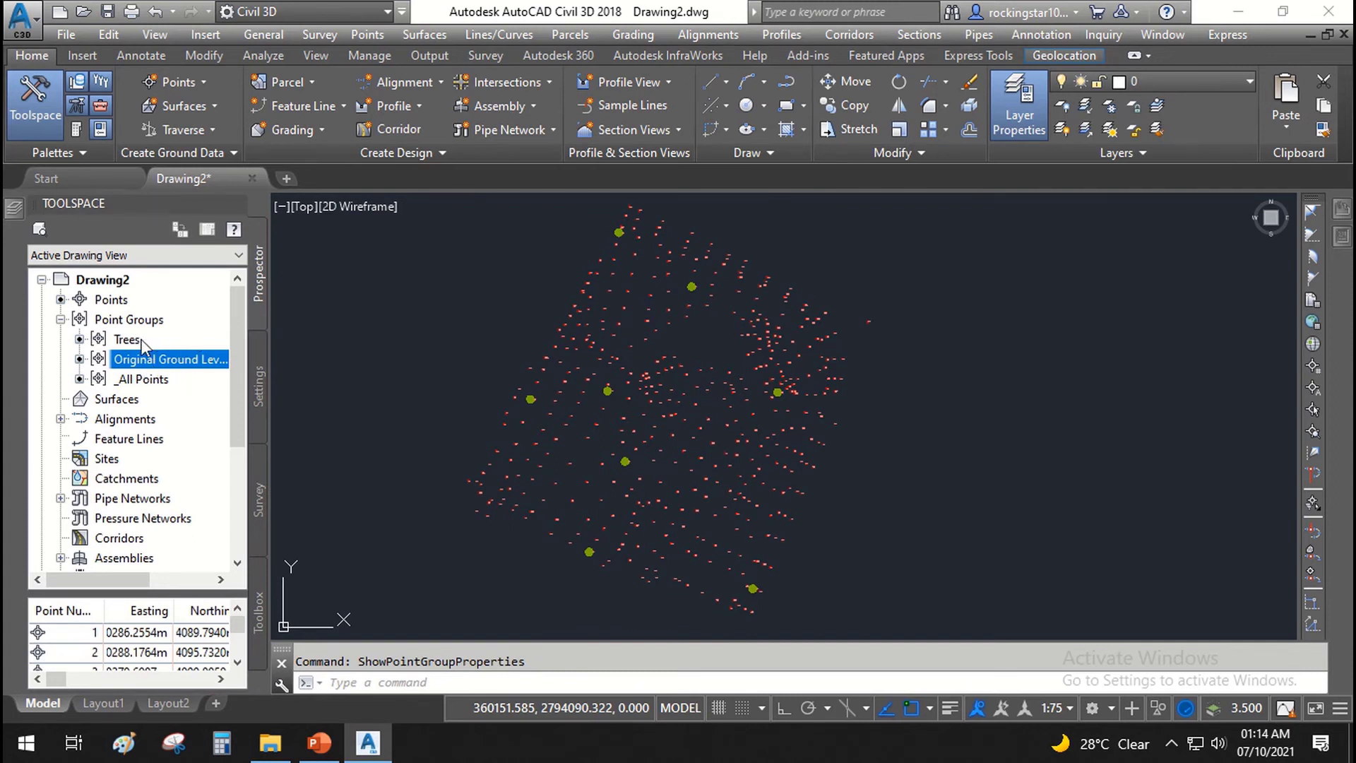
pyautogui.rightClick(143, 345)
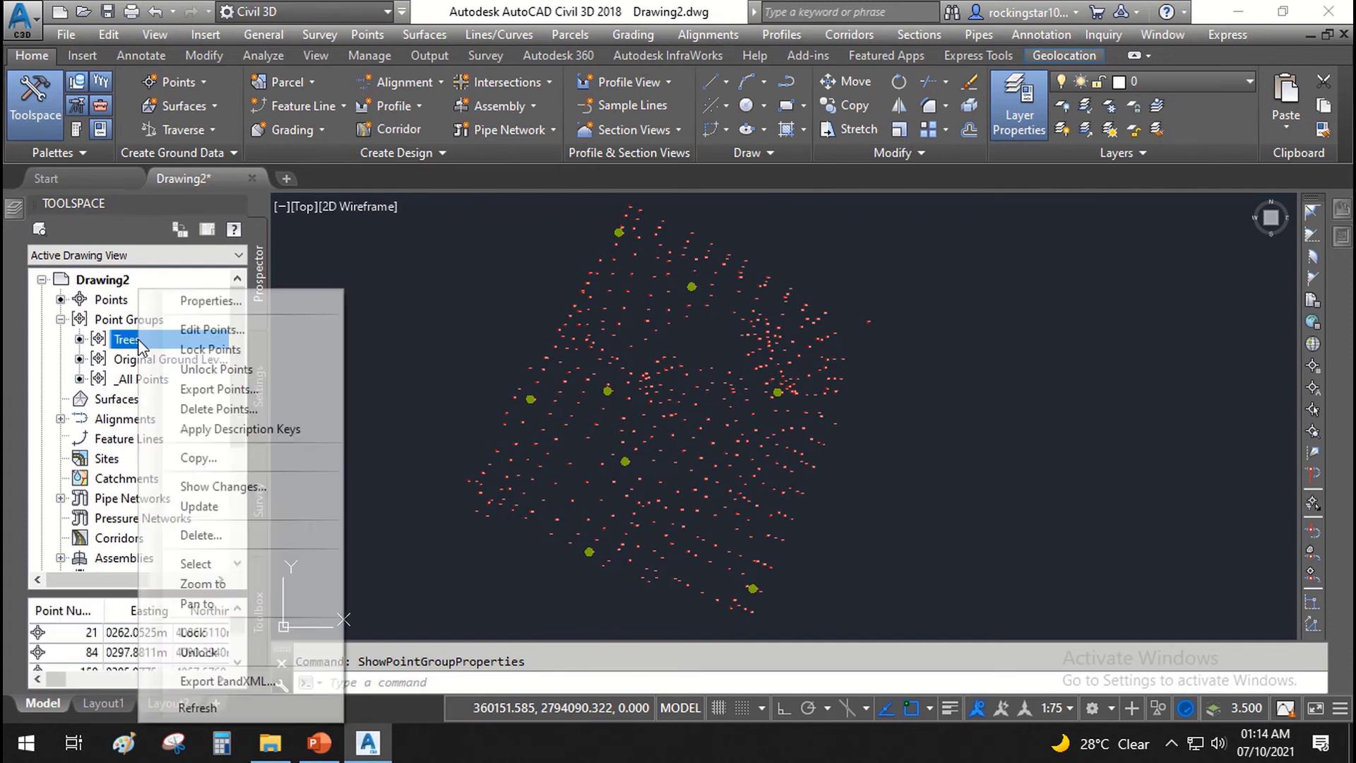
pyautogui.click(240, 301)
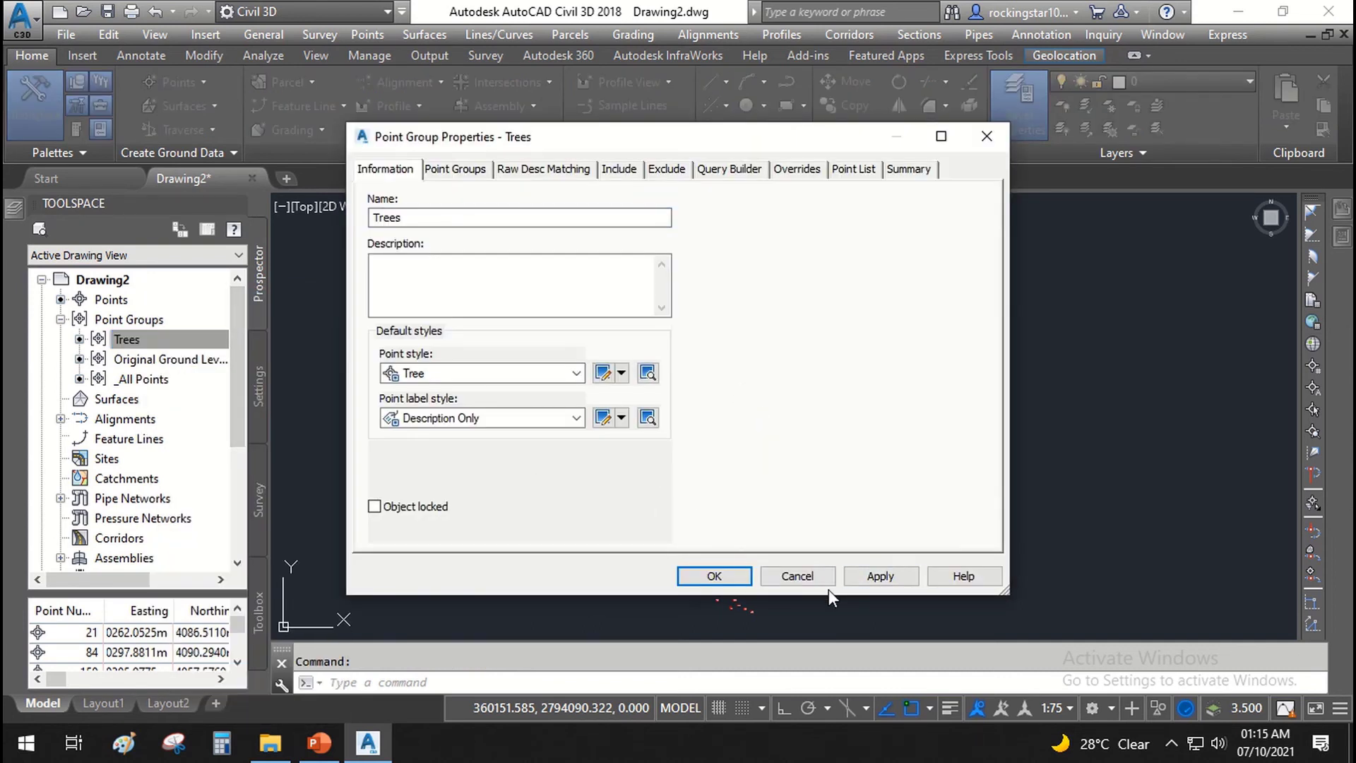
pyautogui.click(828, 583)
# - Move the 43.07 elevation label up and away from its point marker so that a leader connects them
pyautogui.scroll(6, 787, 402)
pyautogui.scroll(8, 823, 379)
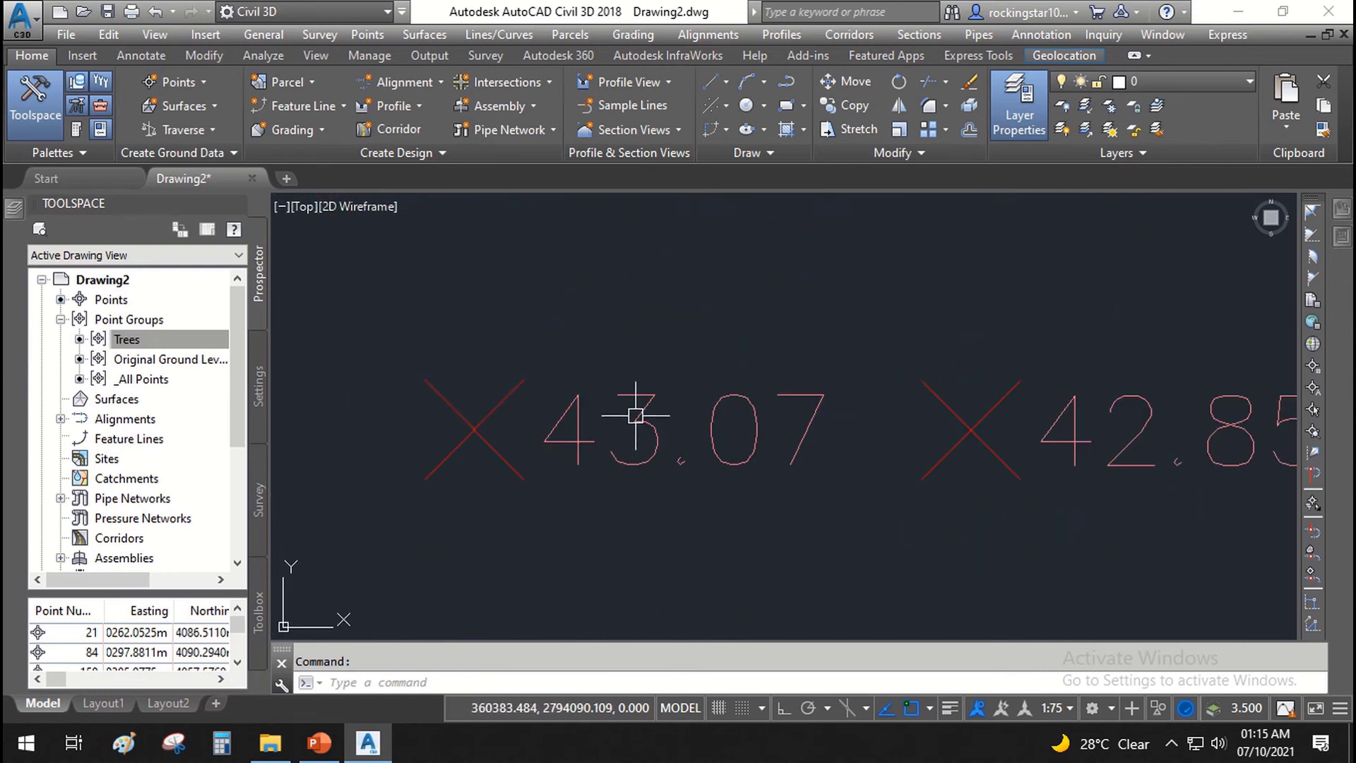
pyautogui.click(636, 416)
pyautogui.click(499, 388)
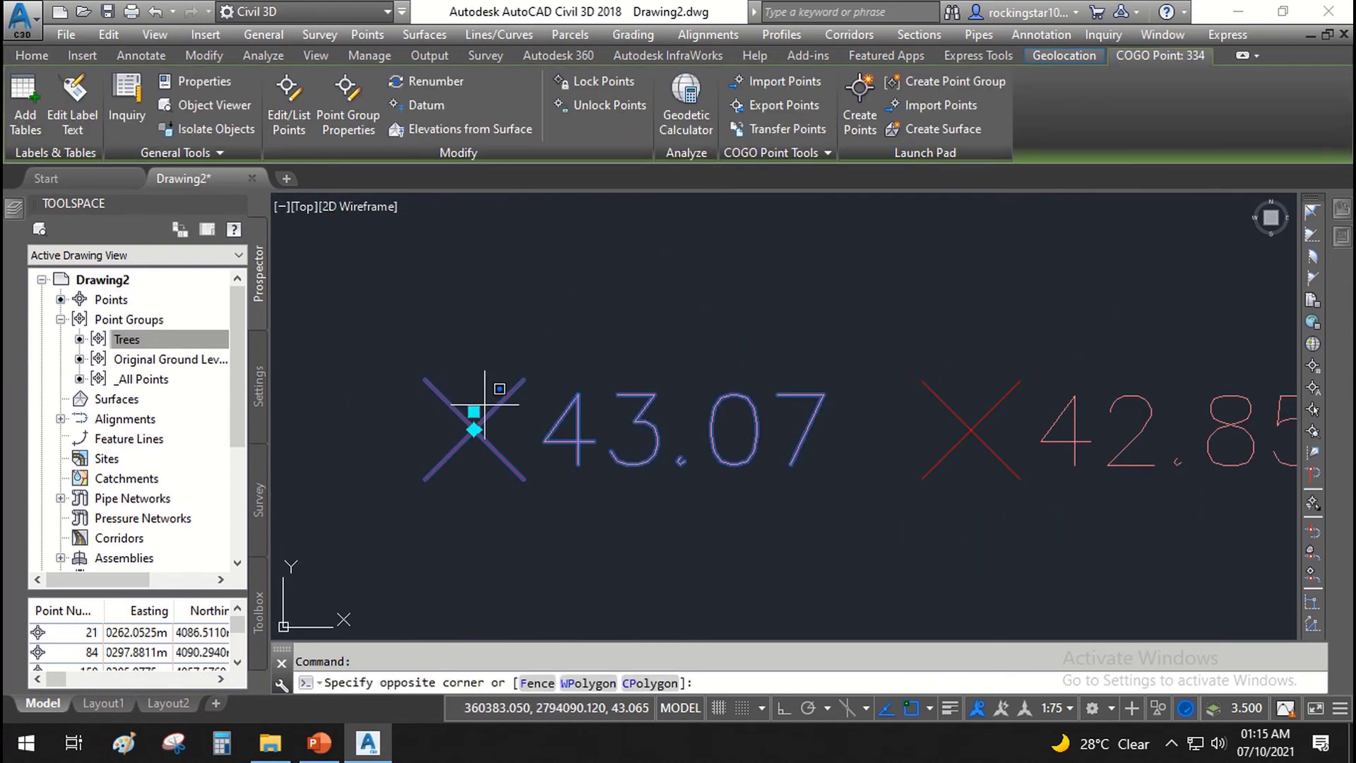
pyautogui.click(479, 408)
pyautogui.click(474, 411)
pyautogui.scroll(-4, 503, 375)
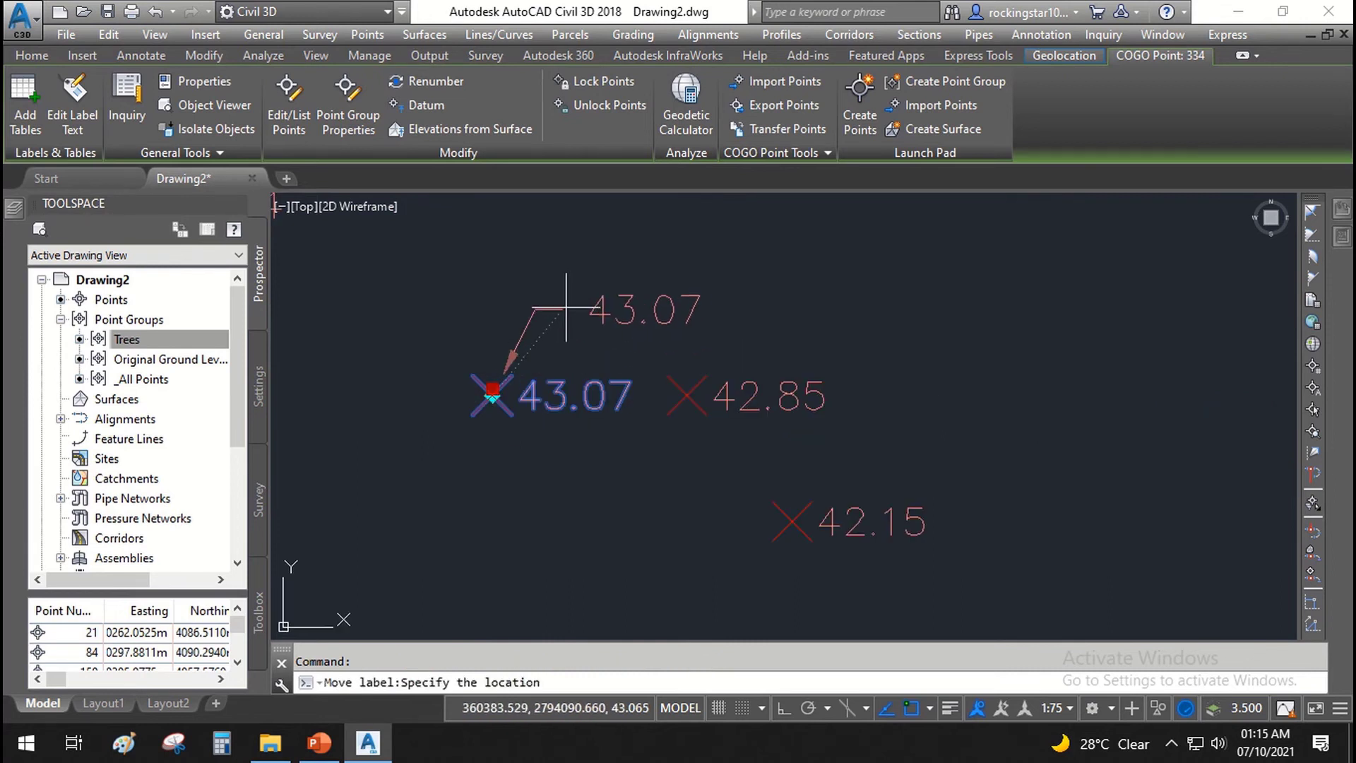
pyautogui.click(569, 304)
pyautogui.press('Escape')
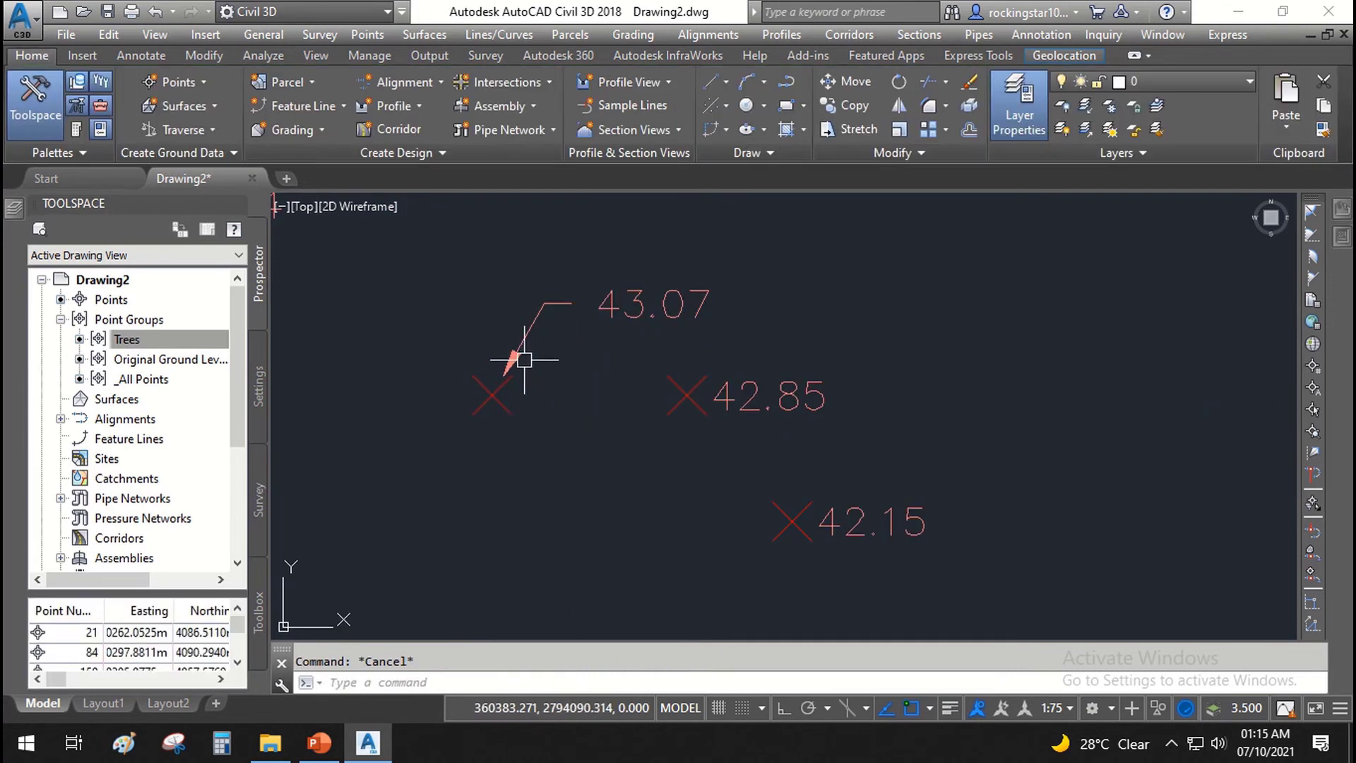
pyautogui.click(523, 359)
pyautogui.scroll(4, 504, 394)
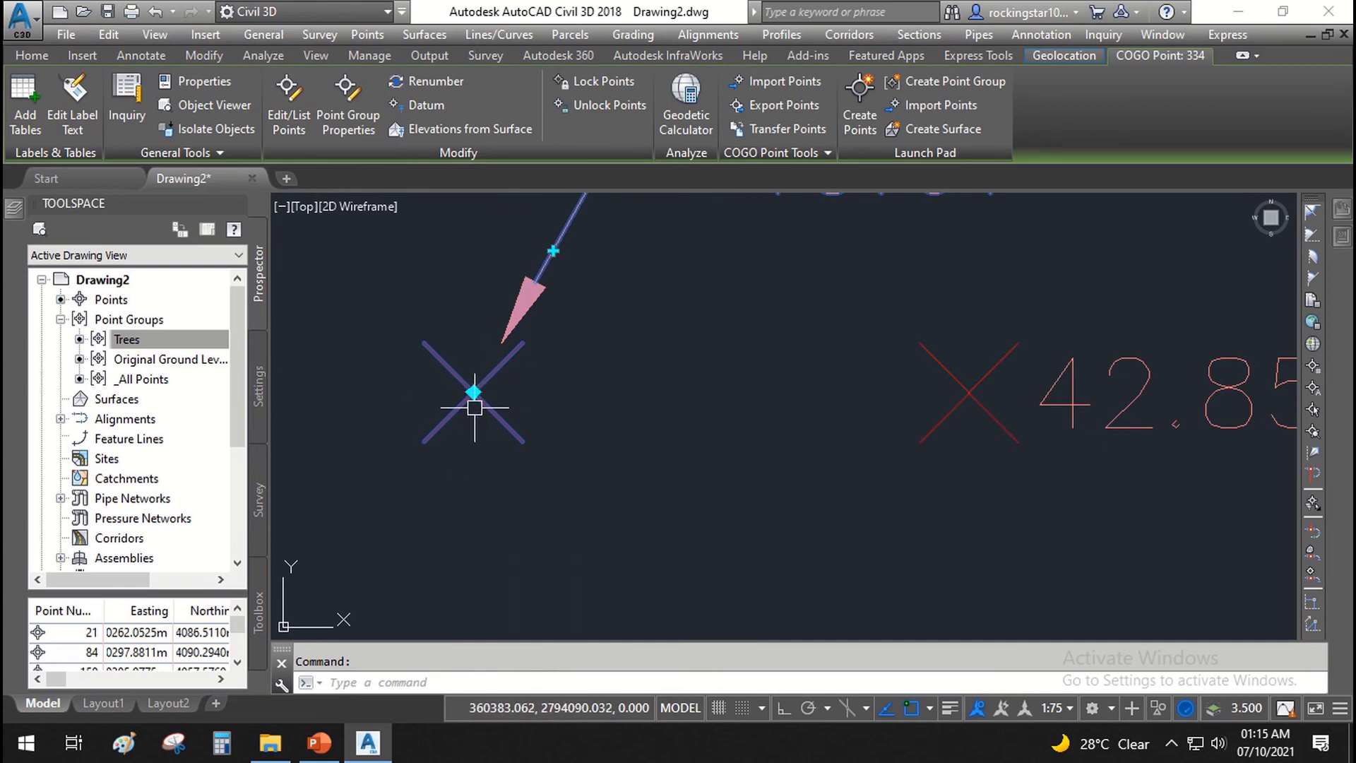
pyautogui.scroll(-3, 477, 385)
pyautogui.moveTo(550, 308); pyautogui.dragTo(554, 301)
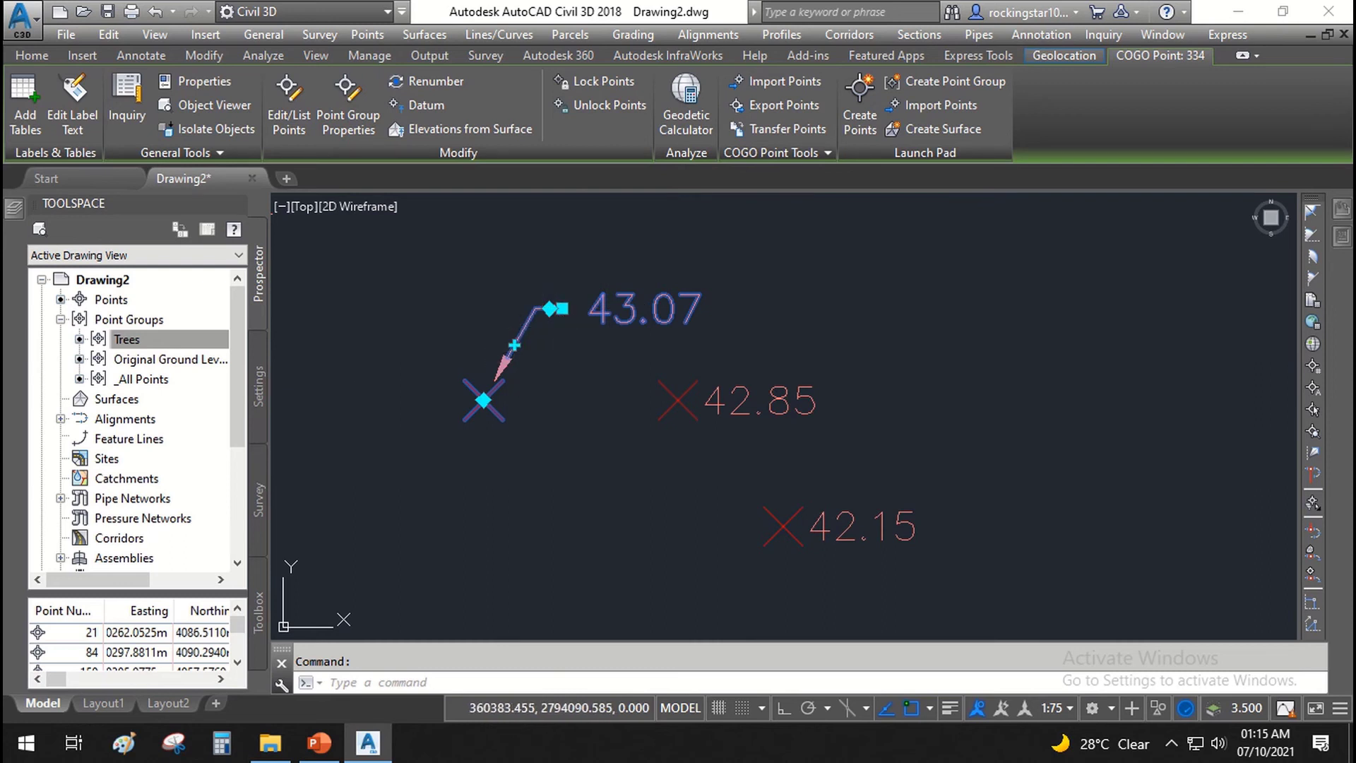
pyautogui.press('Escape')
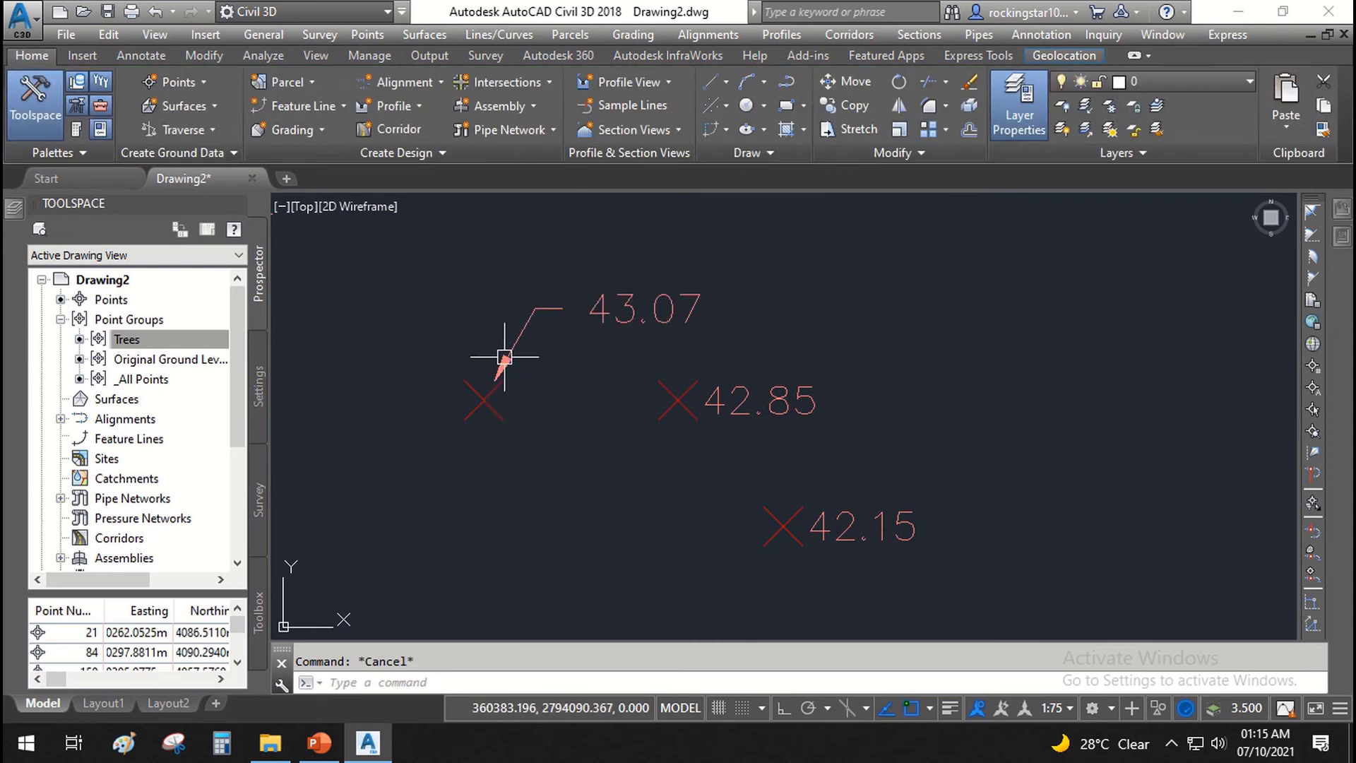
# - Open the properties of the 43.07 point and set its Point Label Style to Northing and Easting
pyautogui.click(594, 308)
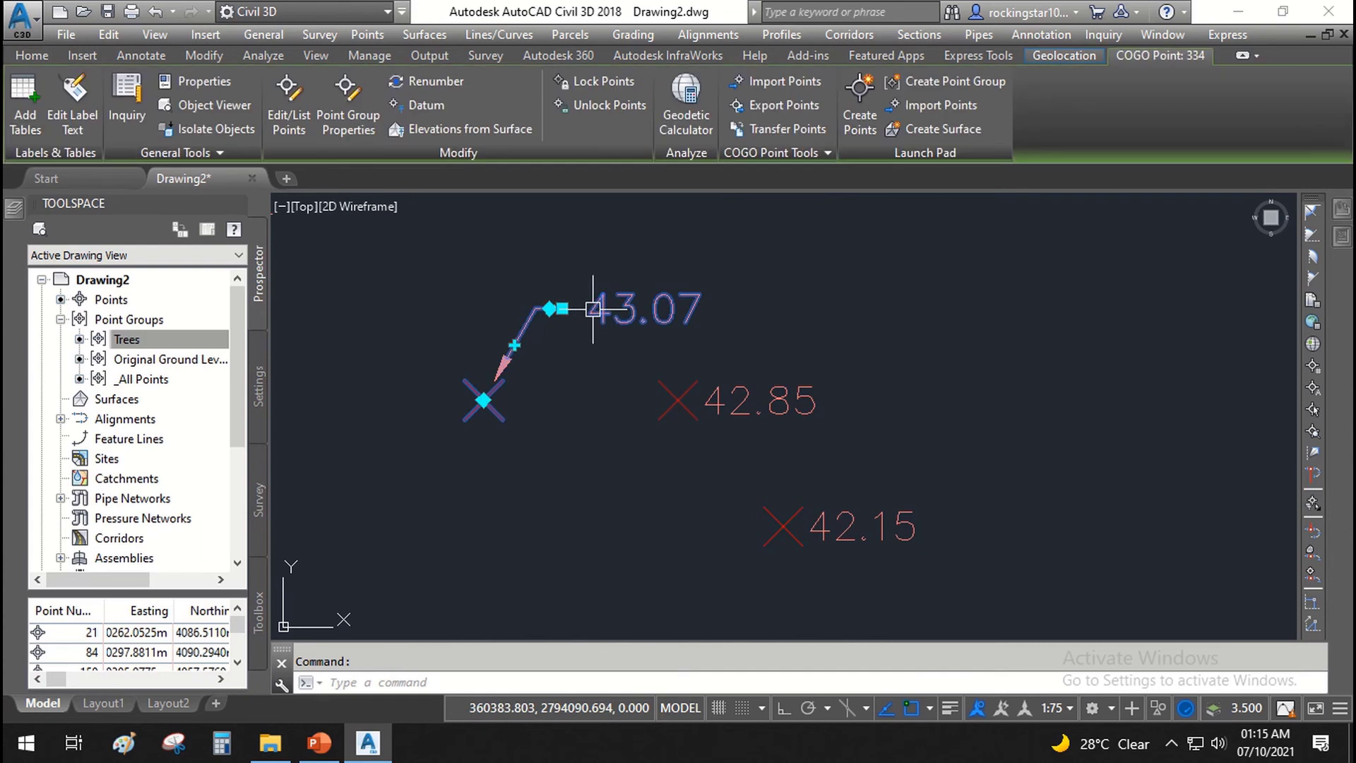
pyautogui.hotkey('ctrl', '1')
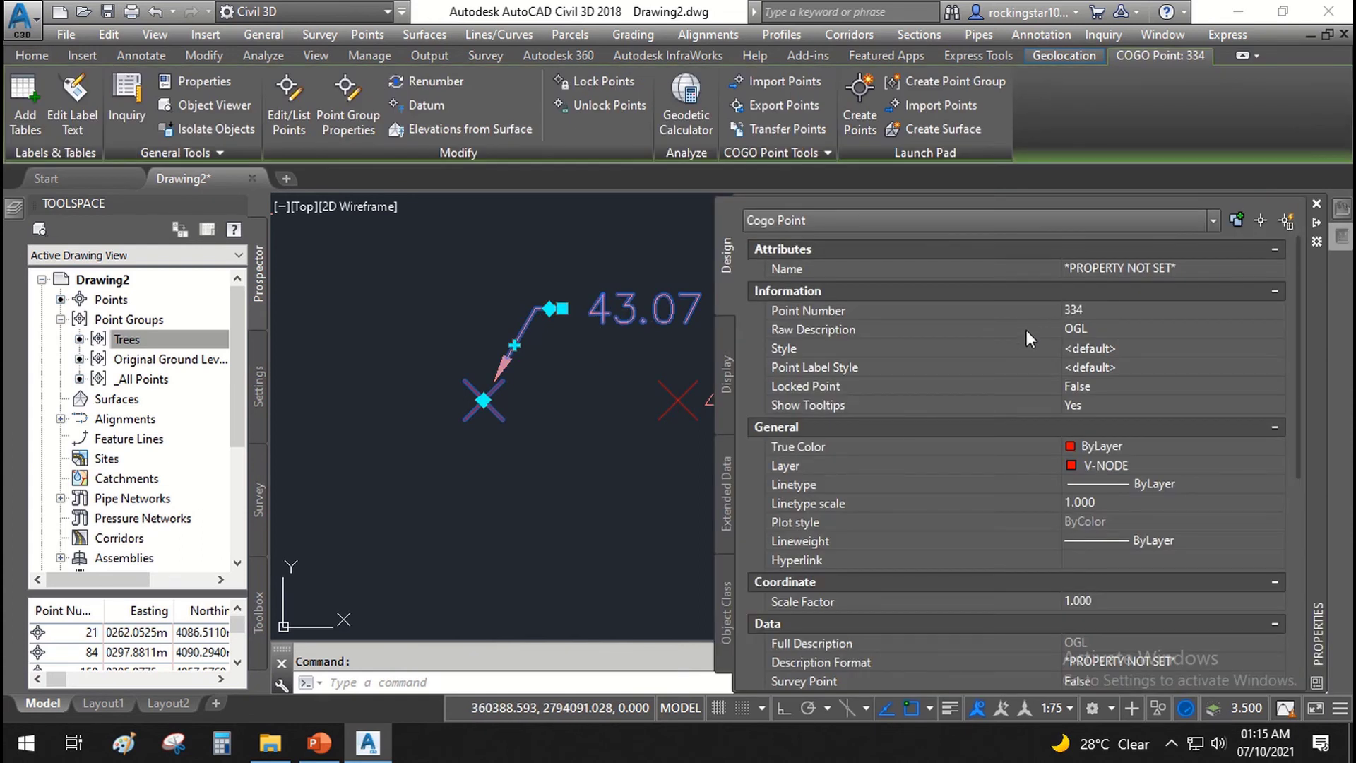
pyautogui.click(819, 366)
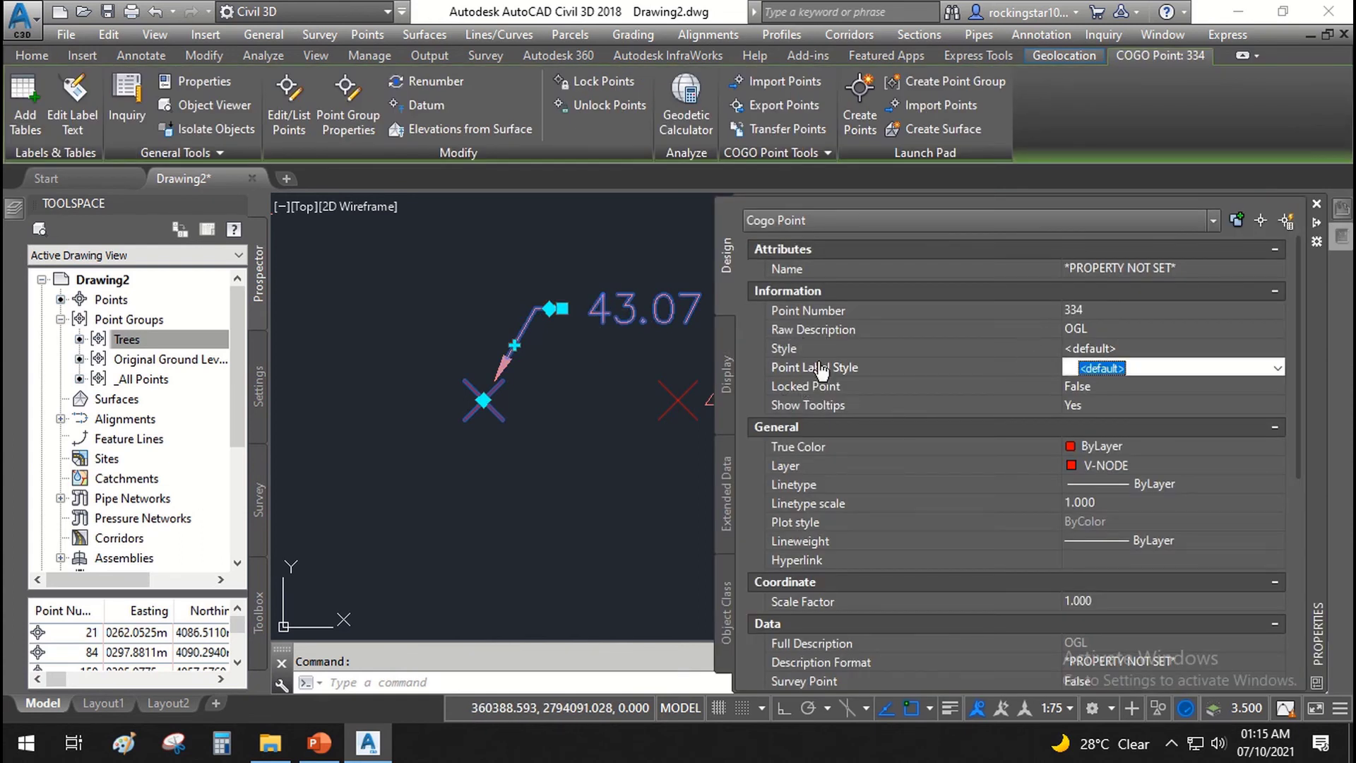
pyautogui.click(1121, 368)
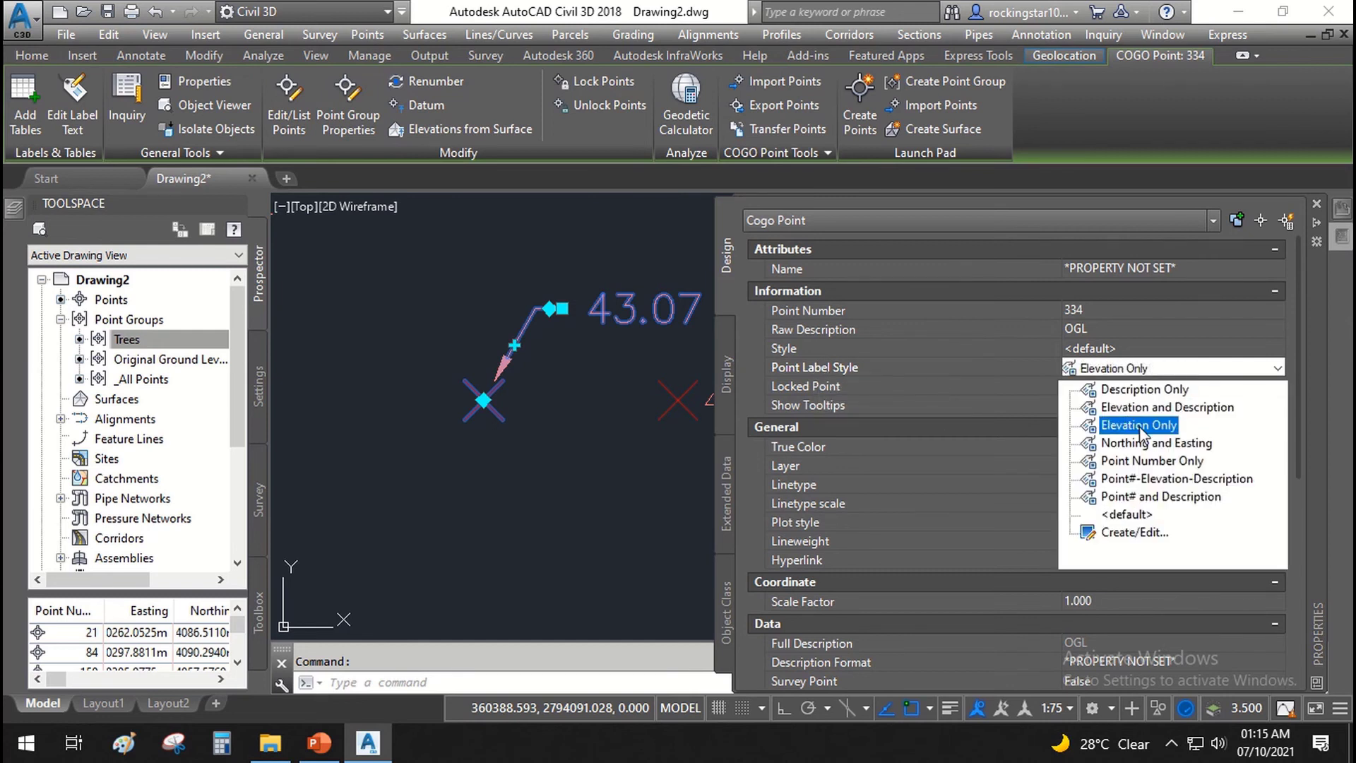
pyautogui.click(1150, 445)
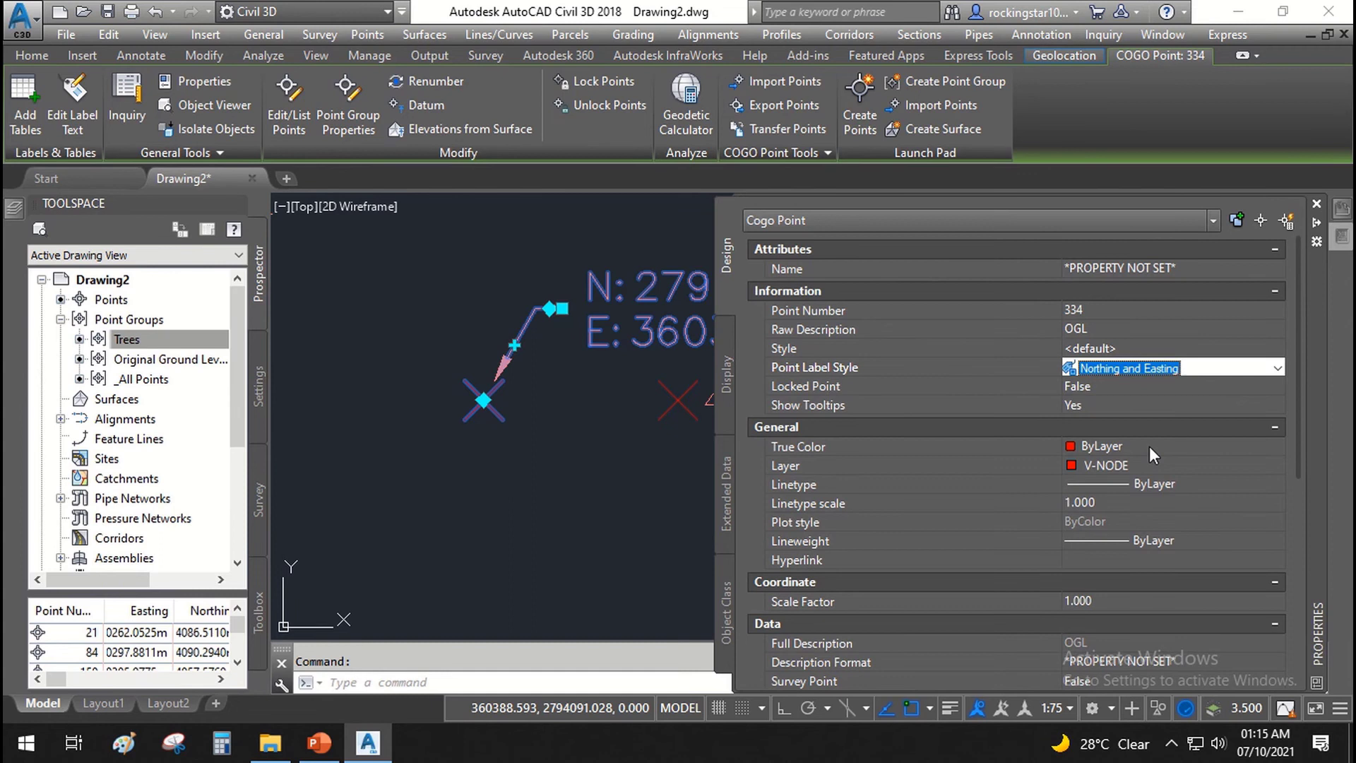
pyautogui.scroll(-4, 599, 427)
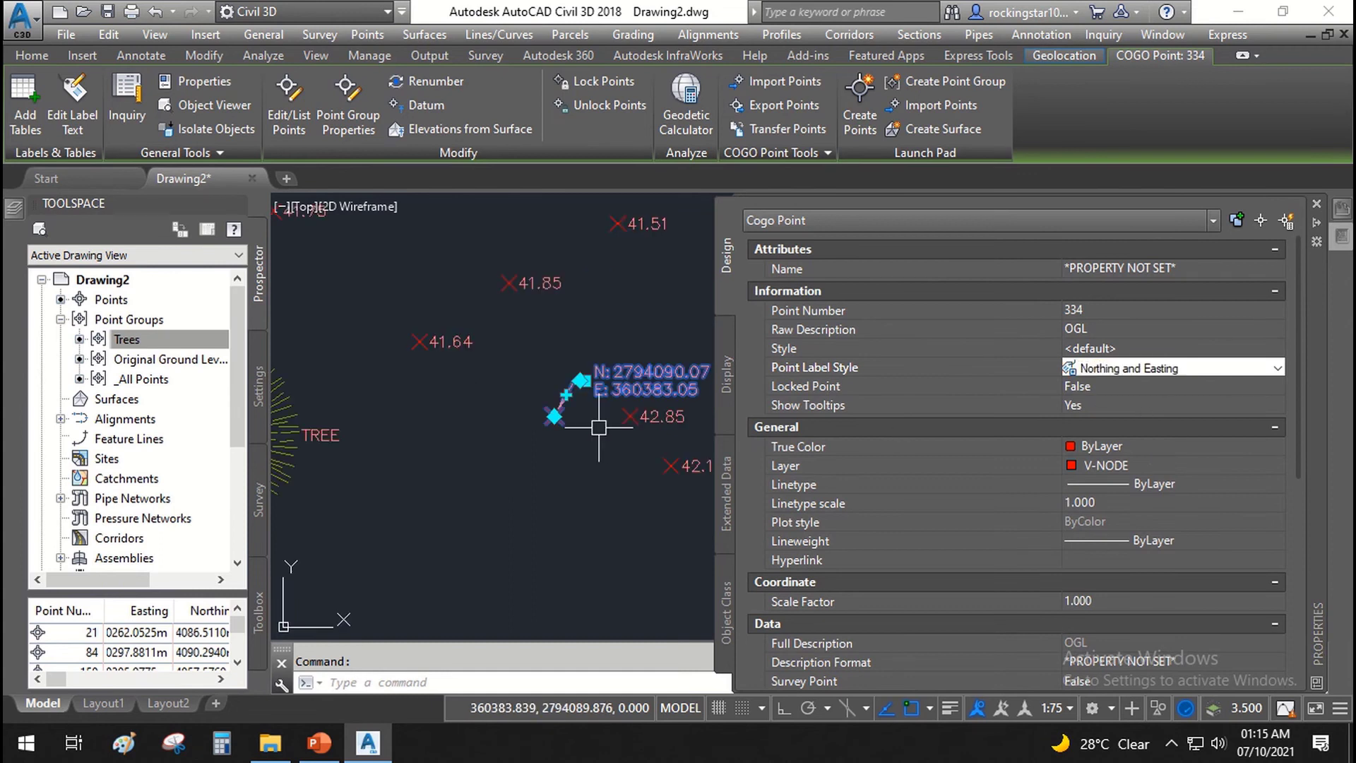
# - Try the Point#-Elevation-Description and Point# and Description label styles on point 334
pyautogui.click(1113, 368)
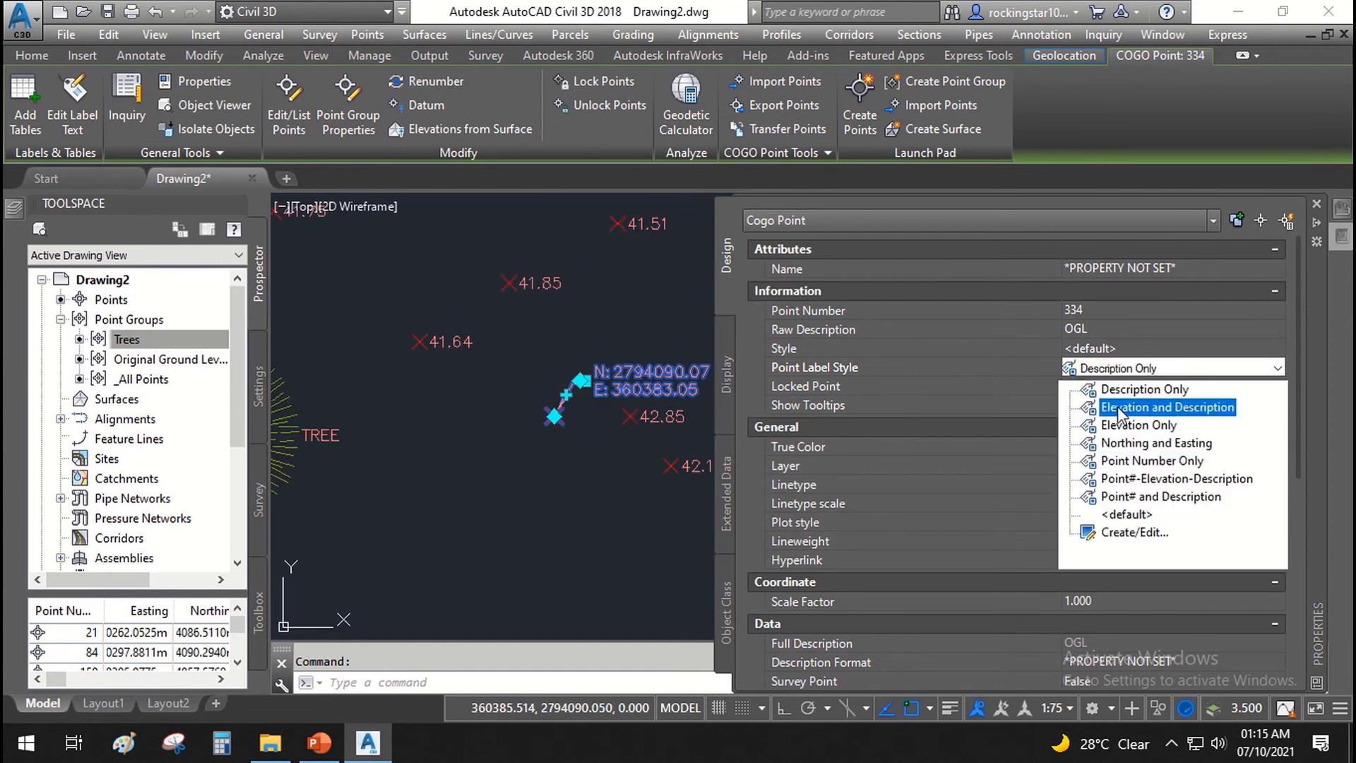
pyautogui.click(1165, 480)
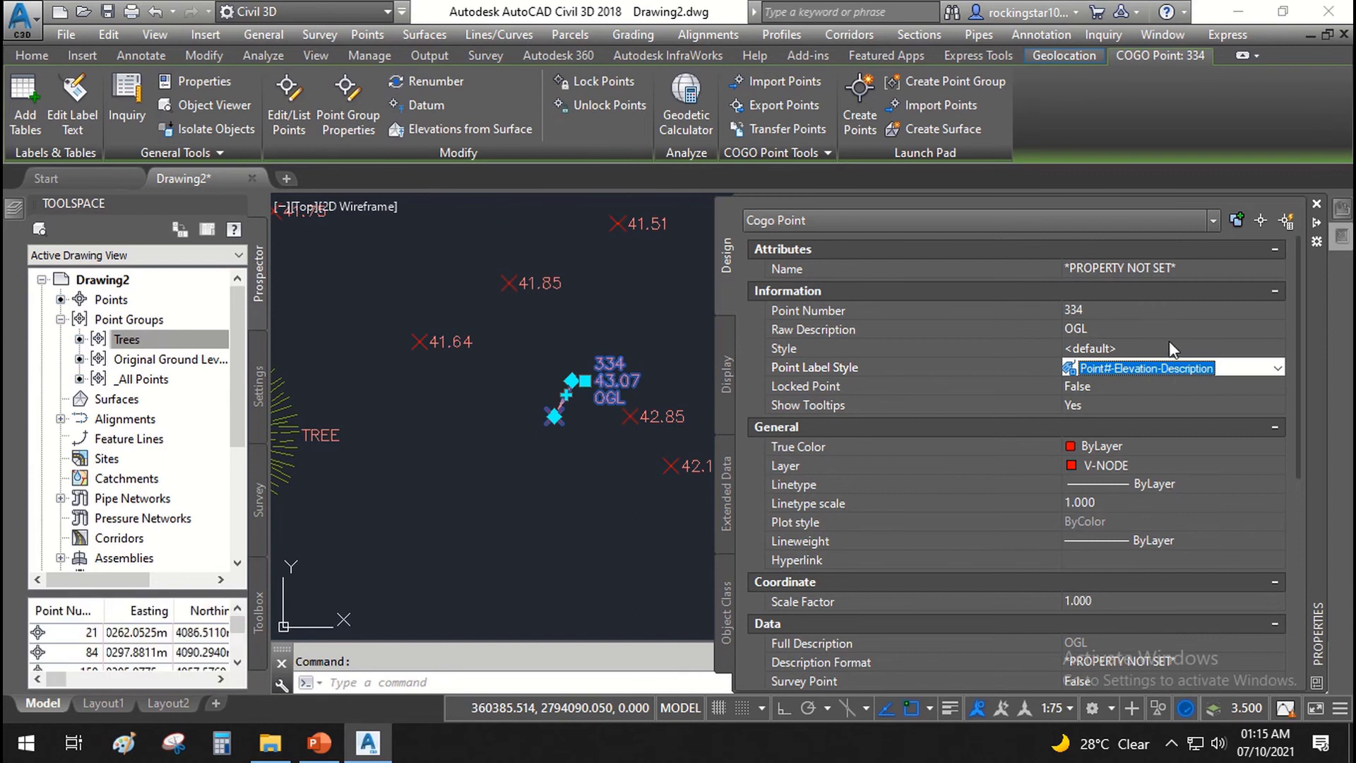
pyautogui.click(1176, 370)
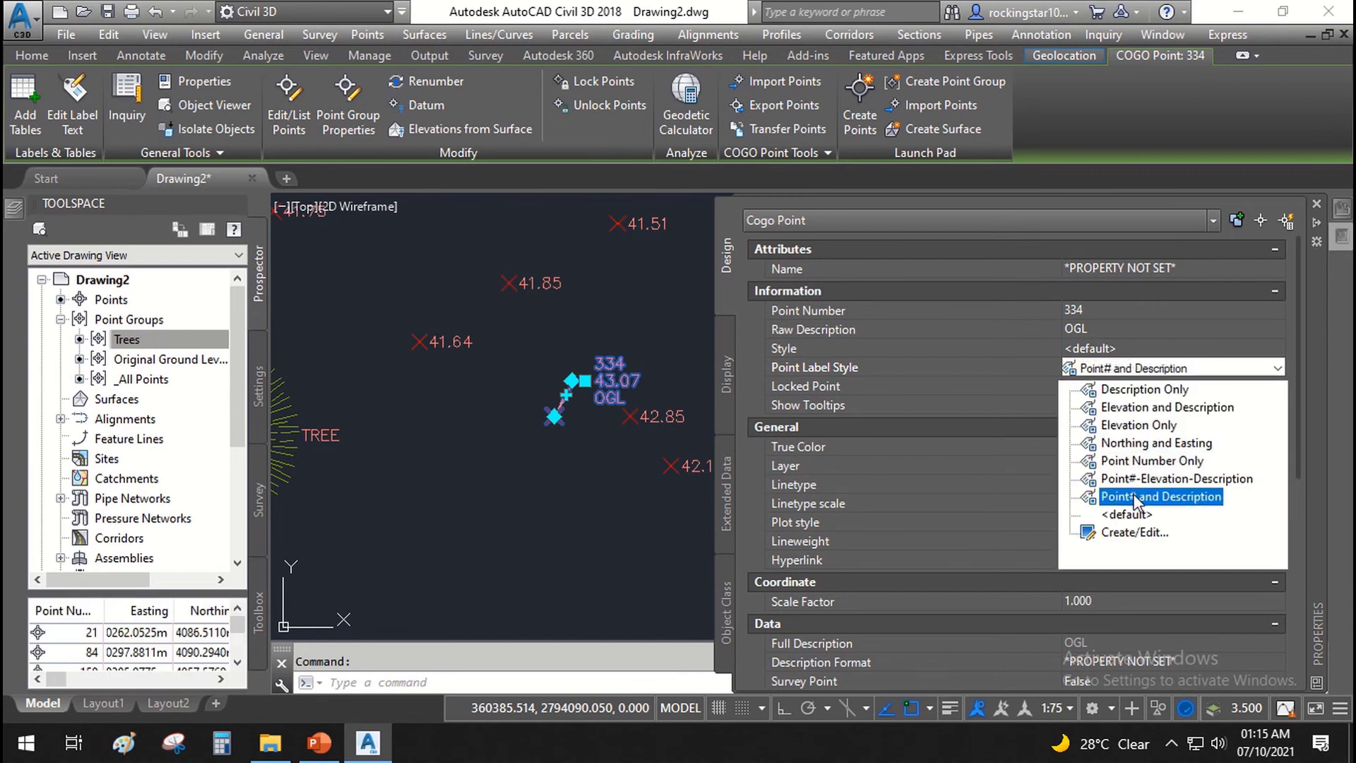
pyautogui.click(1133, 494)
# - Set point 334's Point Label Style to Elevation Only
pyautogui.click(1135, 370)
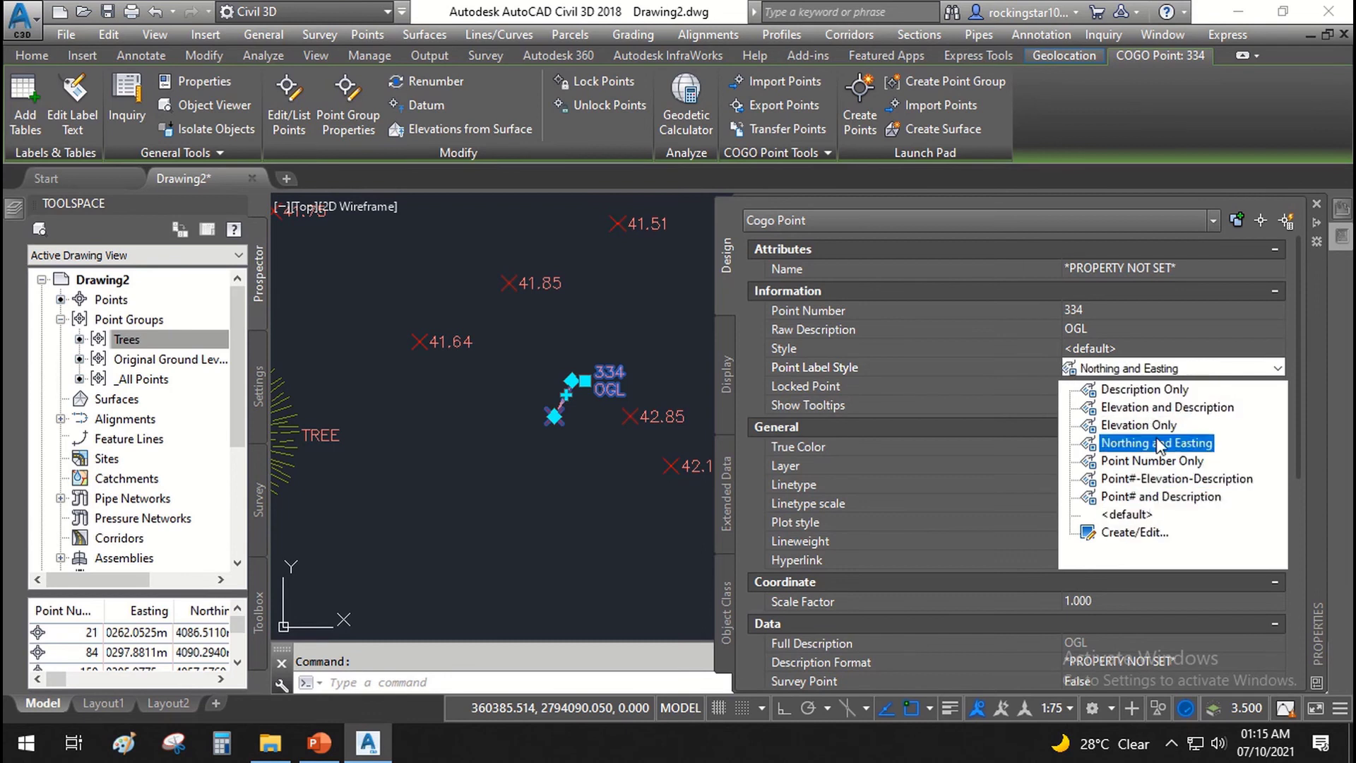
pyautogui.click(1149, 426)
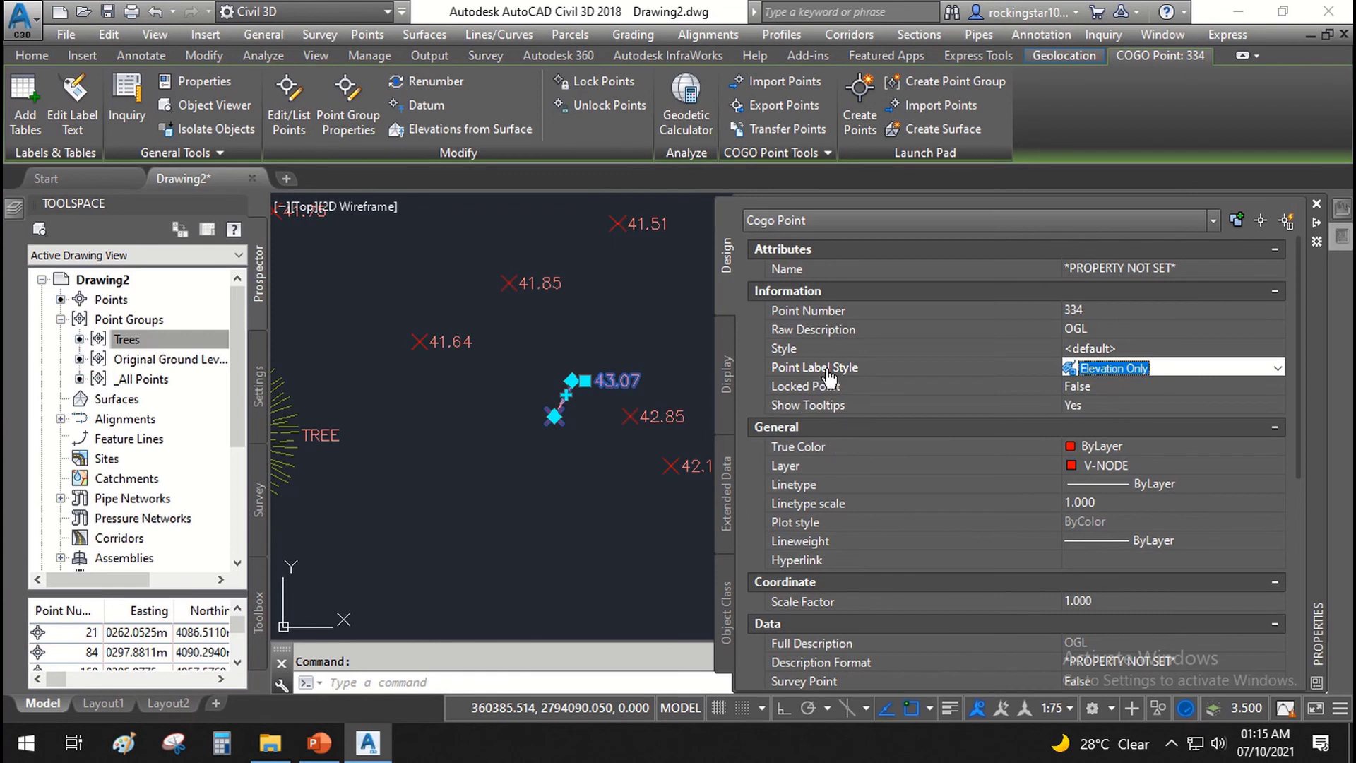
pyautogui.scroll(5, 559, 415)
pyautogui.scroll(-4, 558, 415)
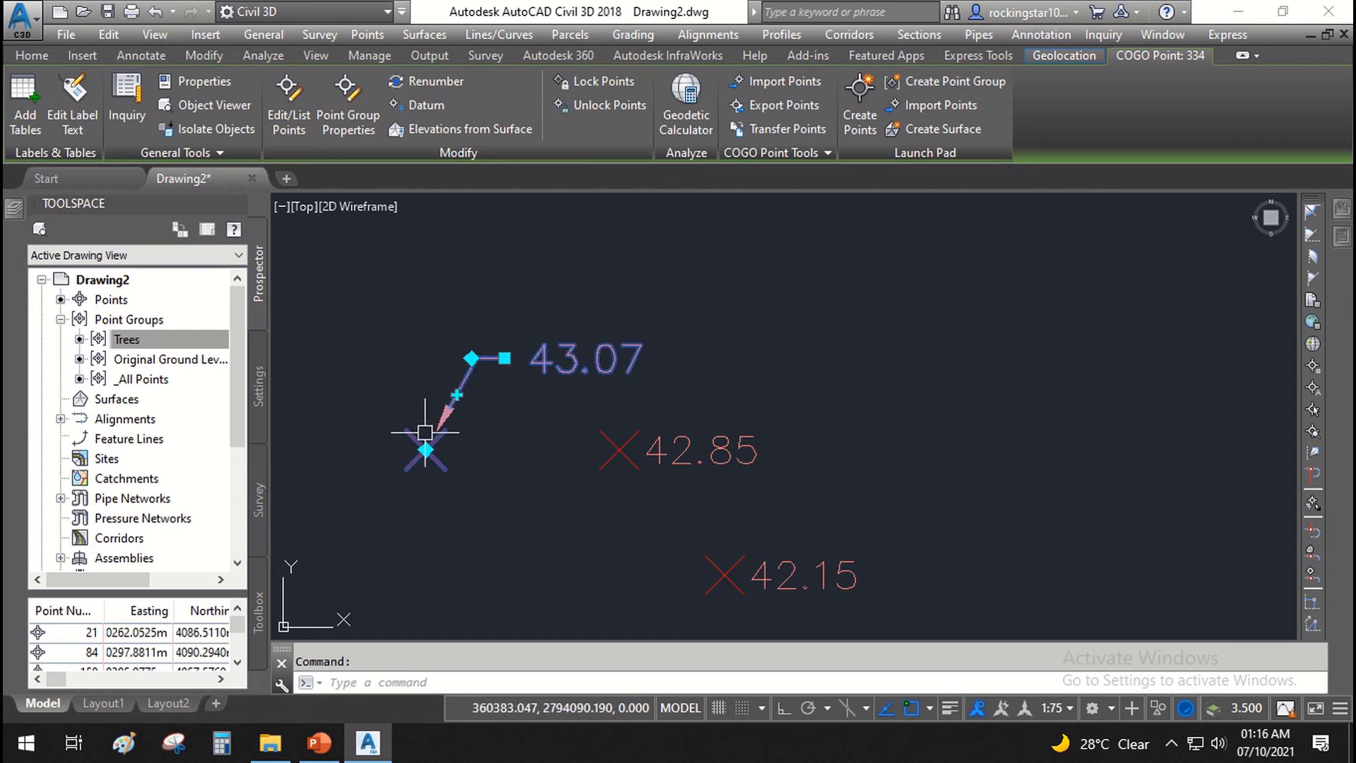
# - Change point 334's marker Style to Bound in its properties
pyautogui.moveTo(1342, 209)
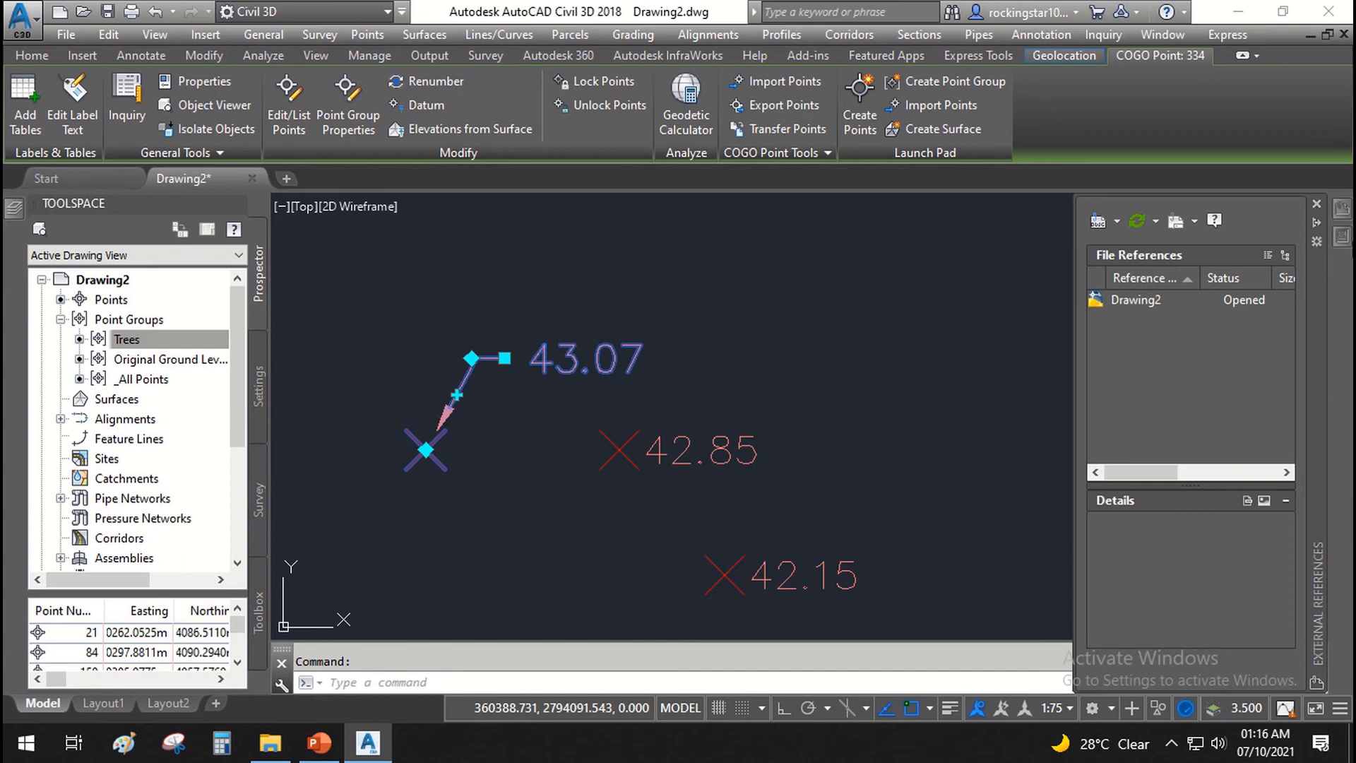
pyautogui.moveTo(1342, 237)
pyautogui.click(1087, 347)
pyautogui.click(1088, 348)
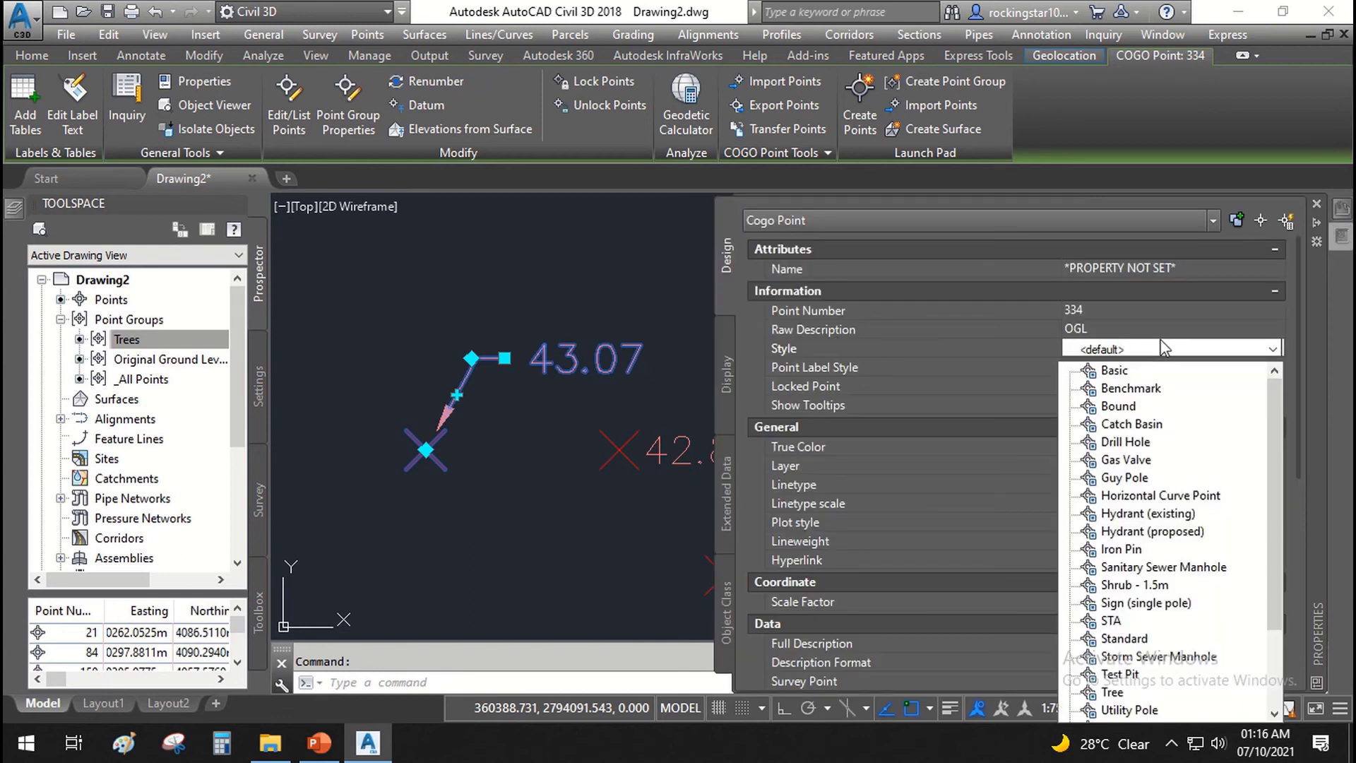
pyautogui.click(1117, 406)
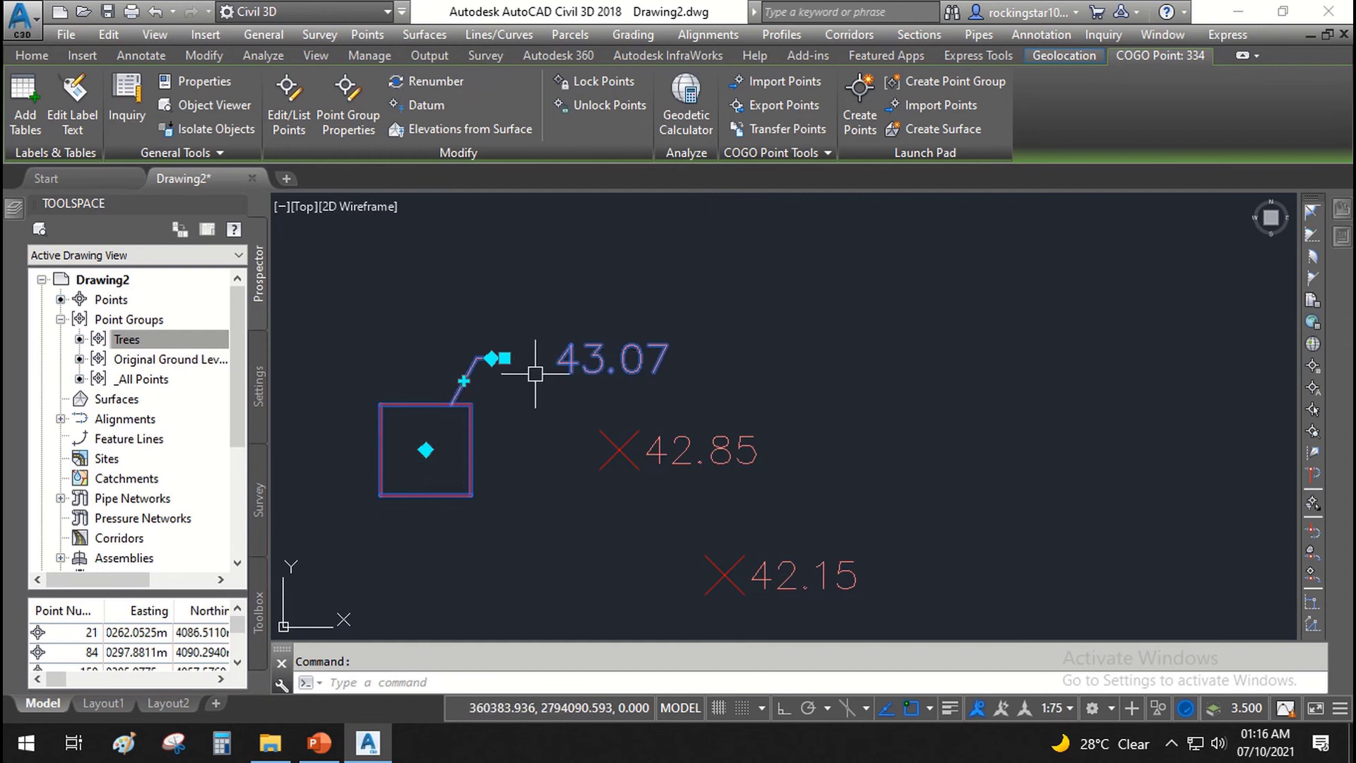
# - Try the Guy Pole and STA marker styles on point 334
pyautogui.moveTo(1341, 236)
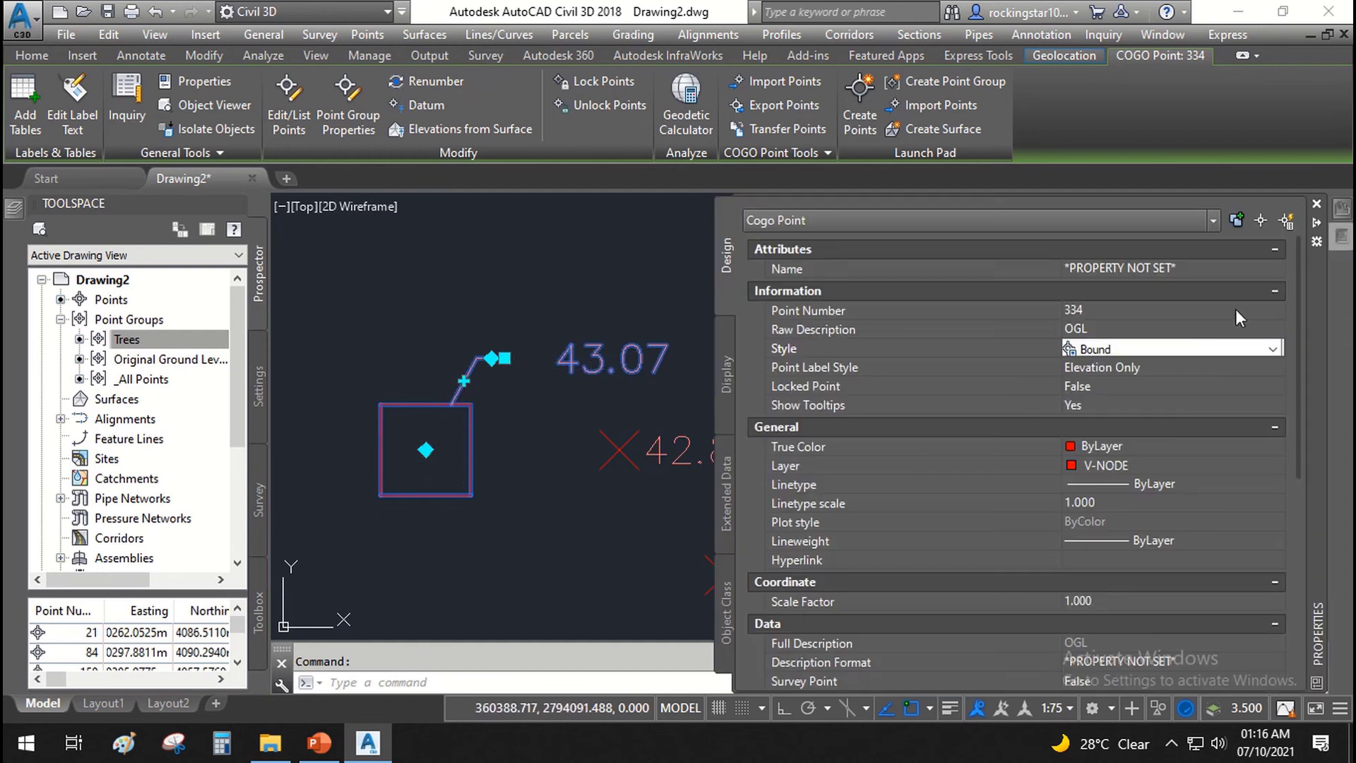
pyautogui.click(1088, 351)
pyautogui.click(1119, 478)
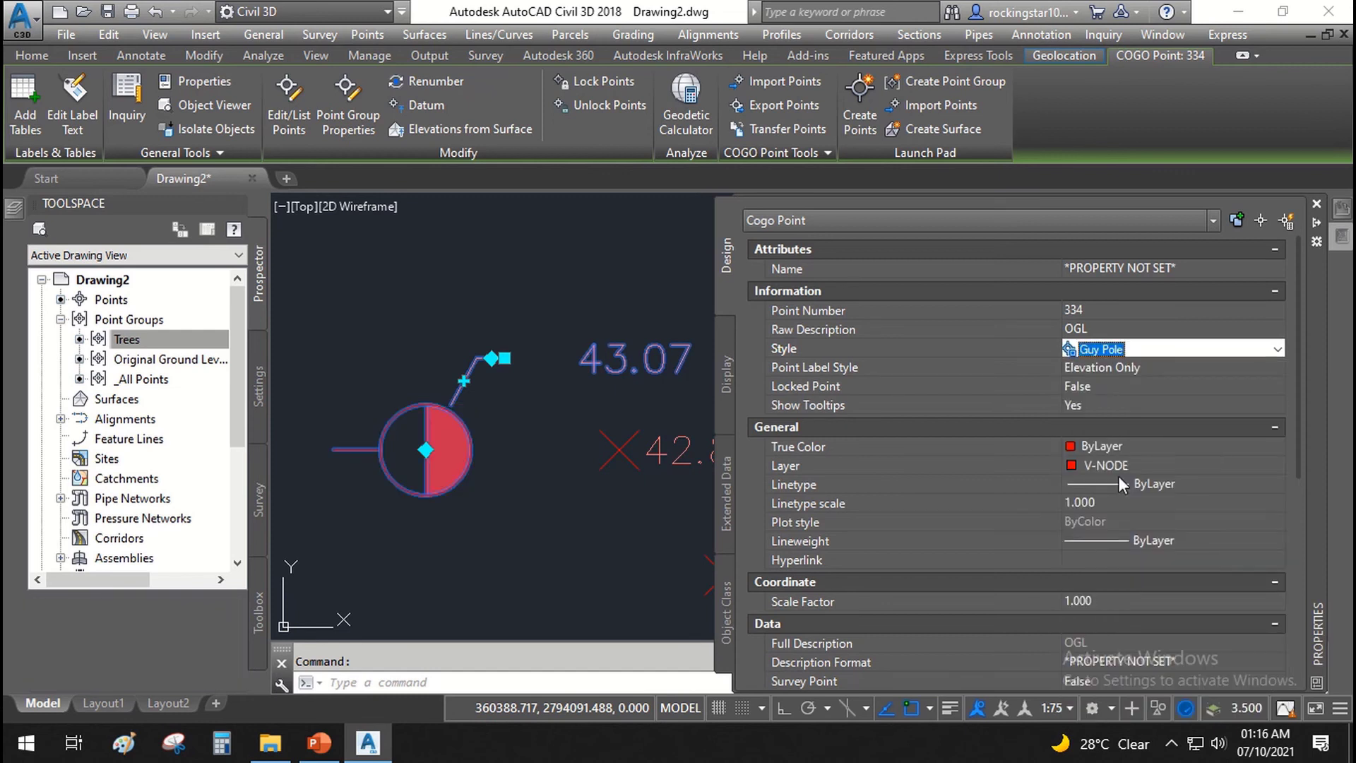
pyautogui.click(1151, 346)
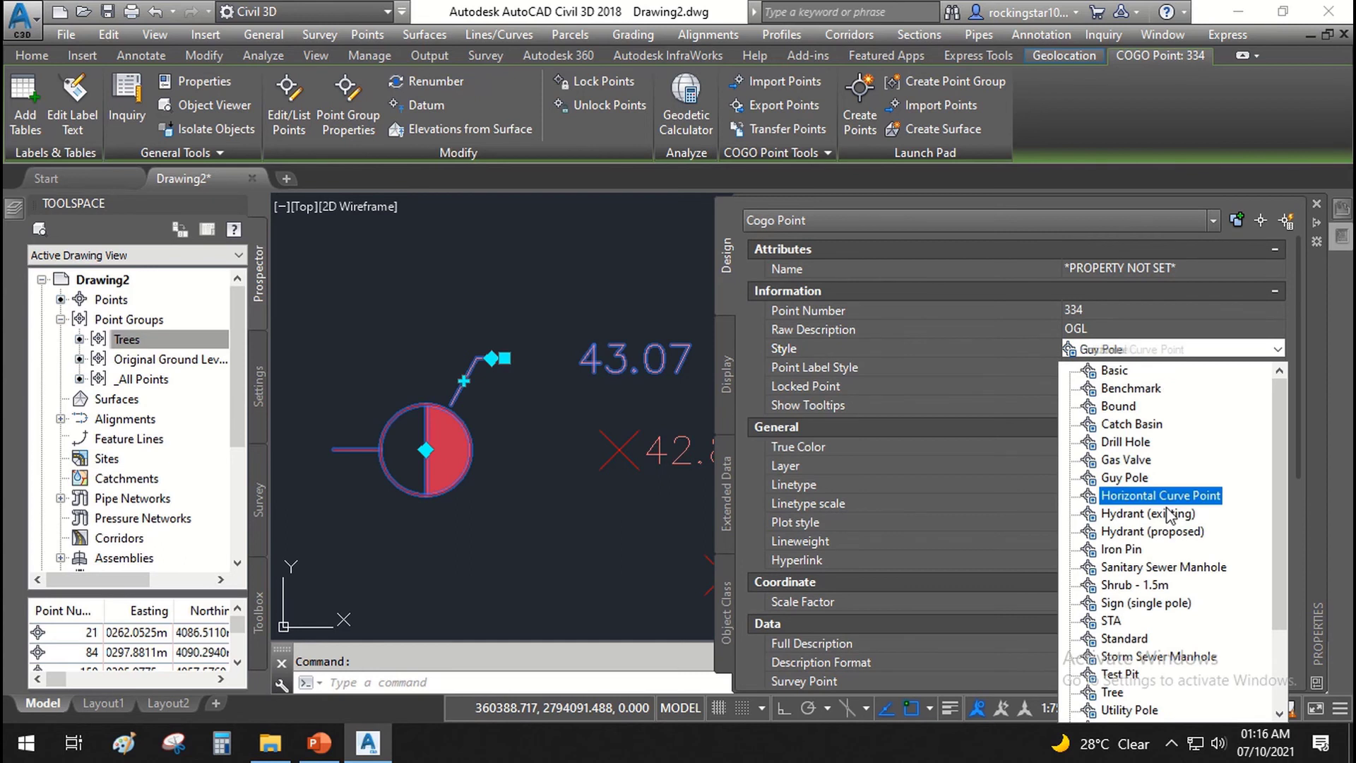
pyautogui.click(1110, 621)
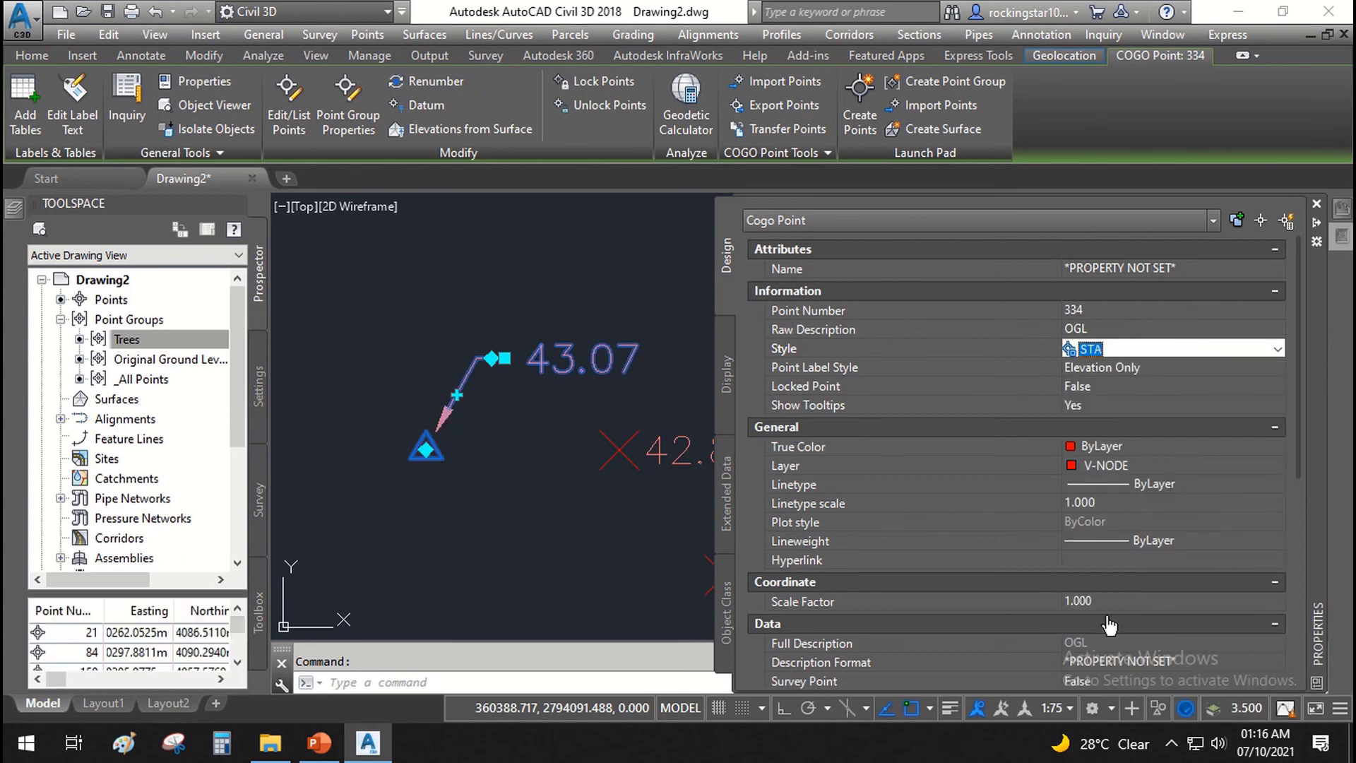
# - Set point 334's Style to Basic and deselect the point
pyautogui.click(1109, 354)
pyautogui.scroll(-1, 1125, 637)
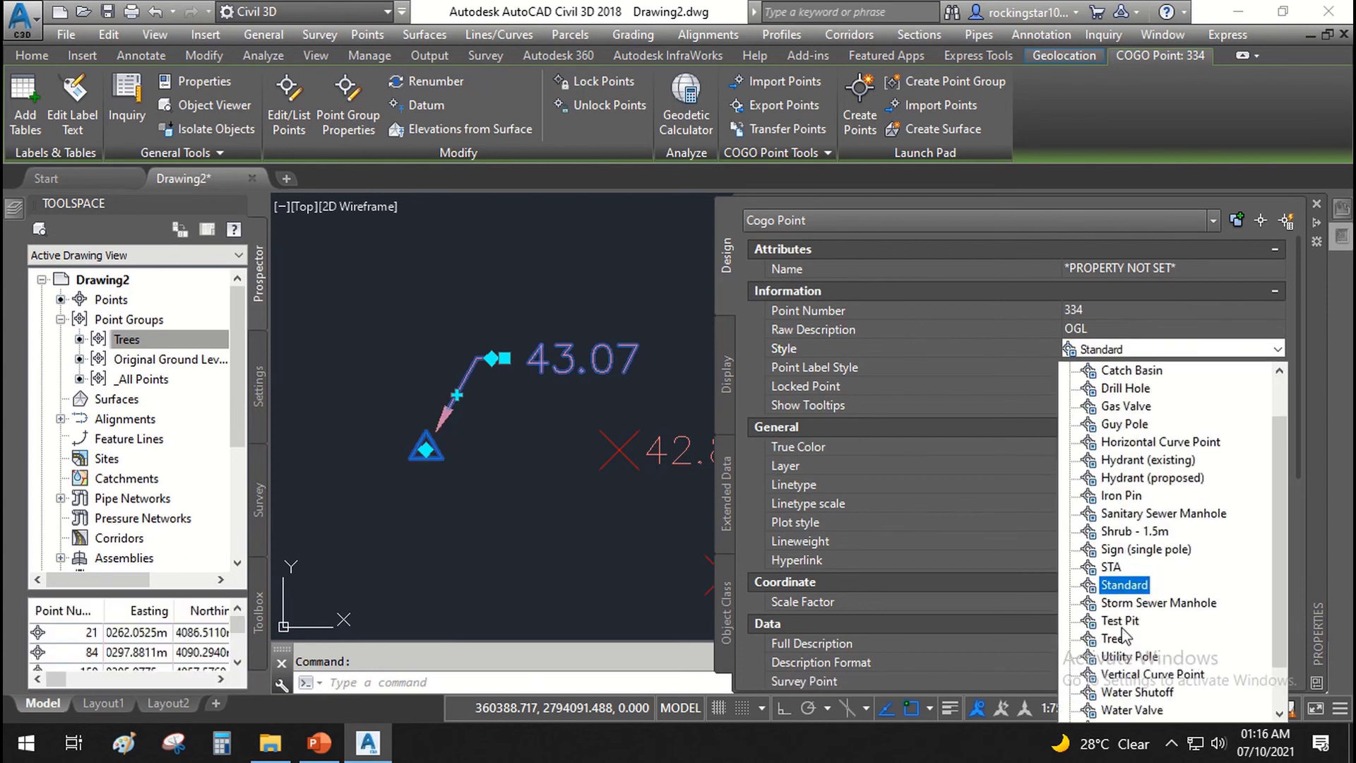
pyautogui.scroll(1, 1130, 565)
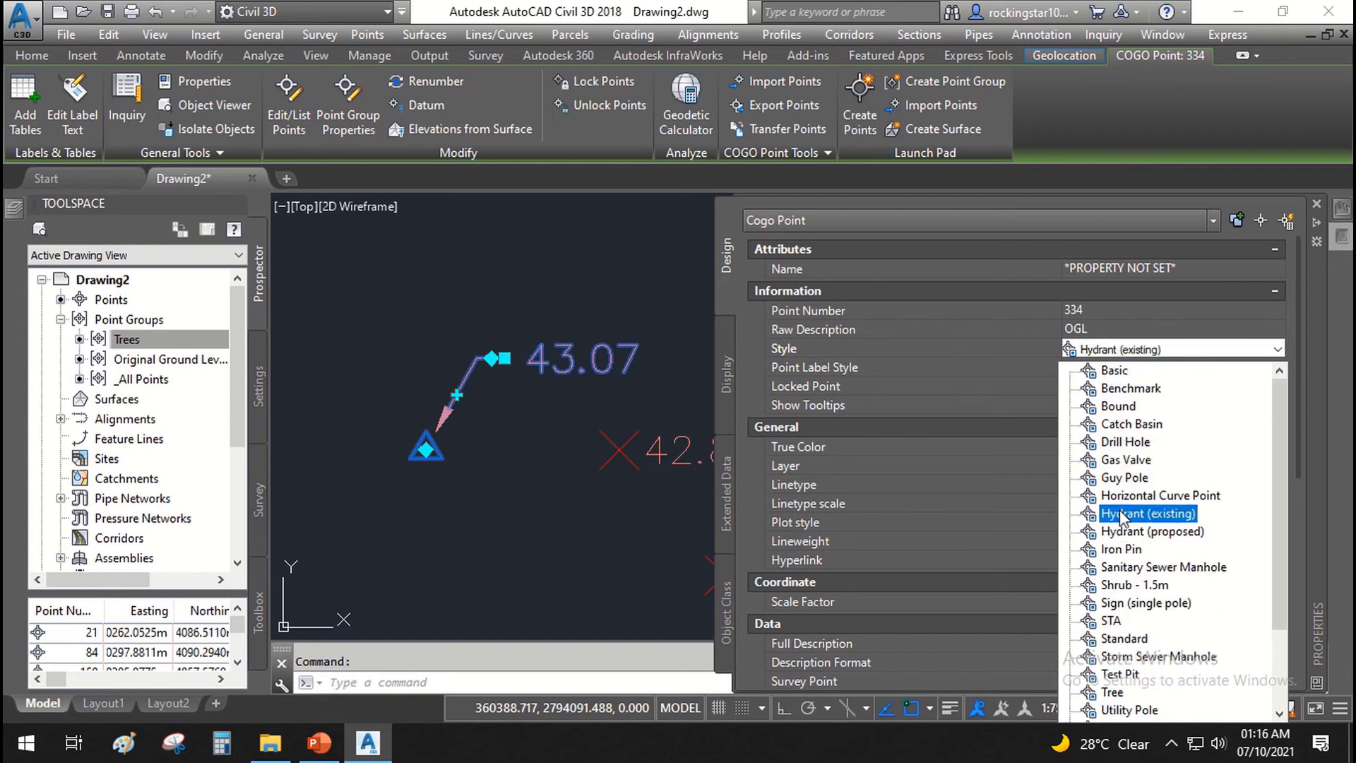
pyautogui.click(1119, 375)
pyautogui.press('Escape')
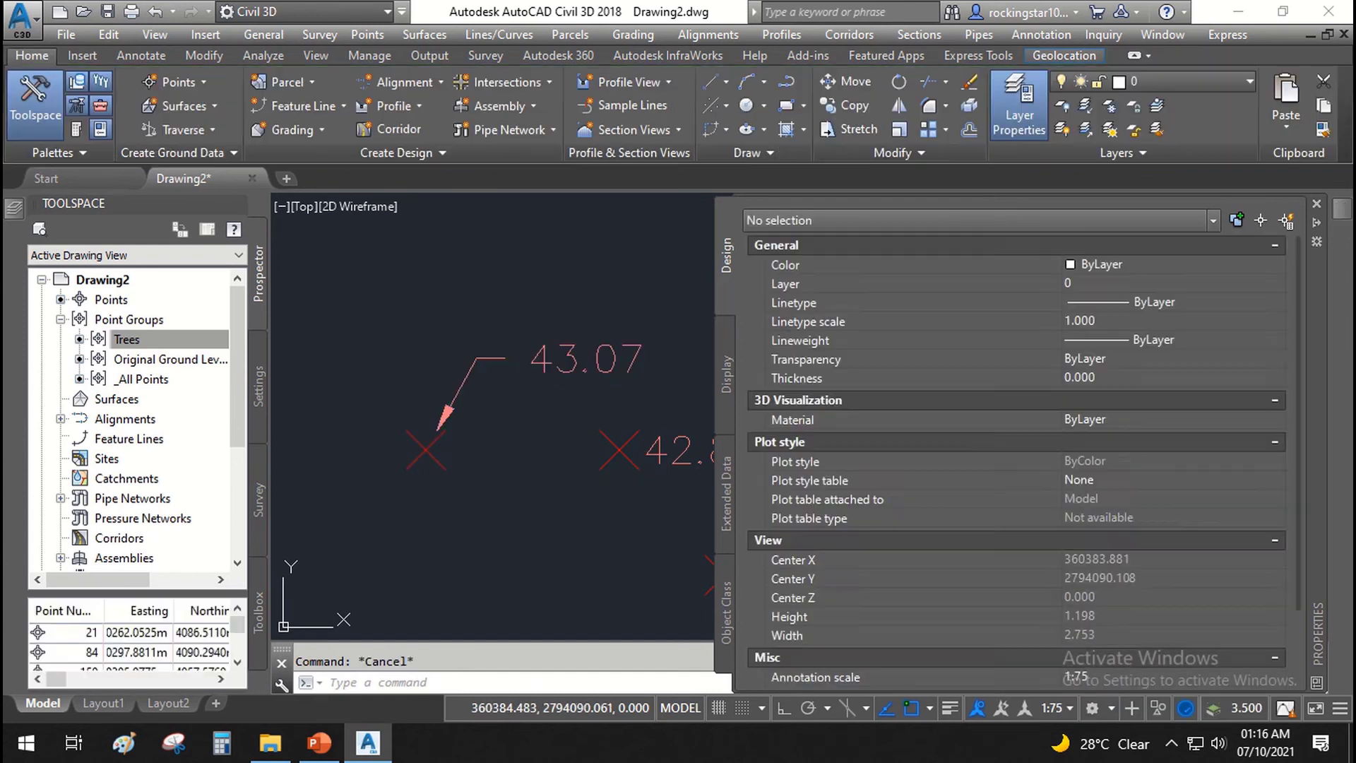
# - From point 334's group properties for Original Ground Levels, open the Basic point style for editing and show its marker settings
pyautogui.click(426, 450)
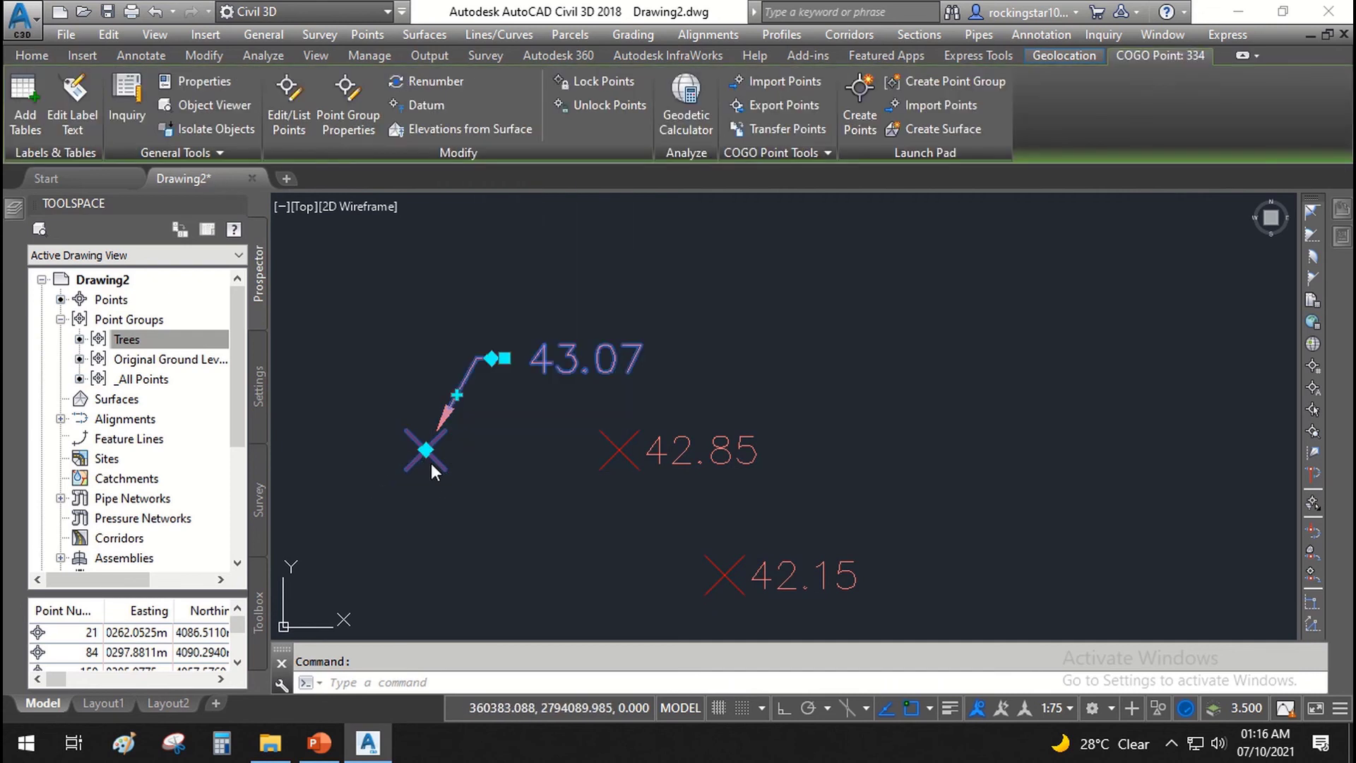
pyautogui.rightClick(430, 463)
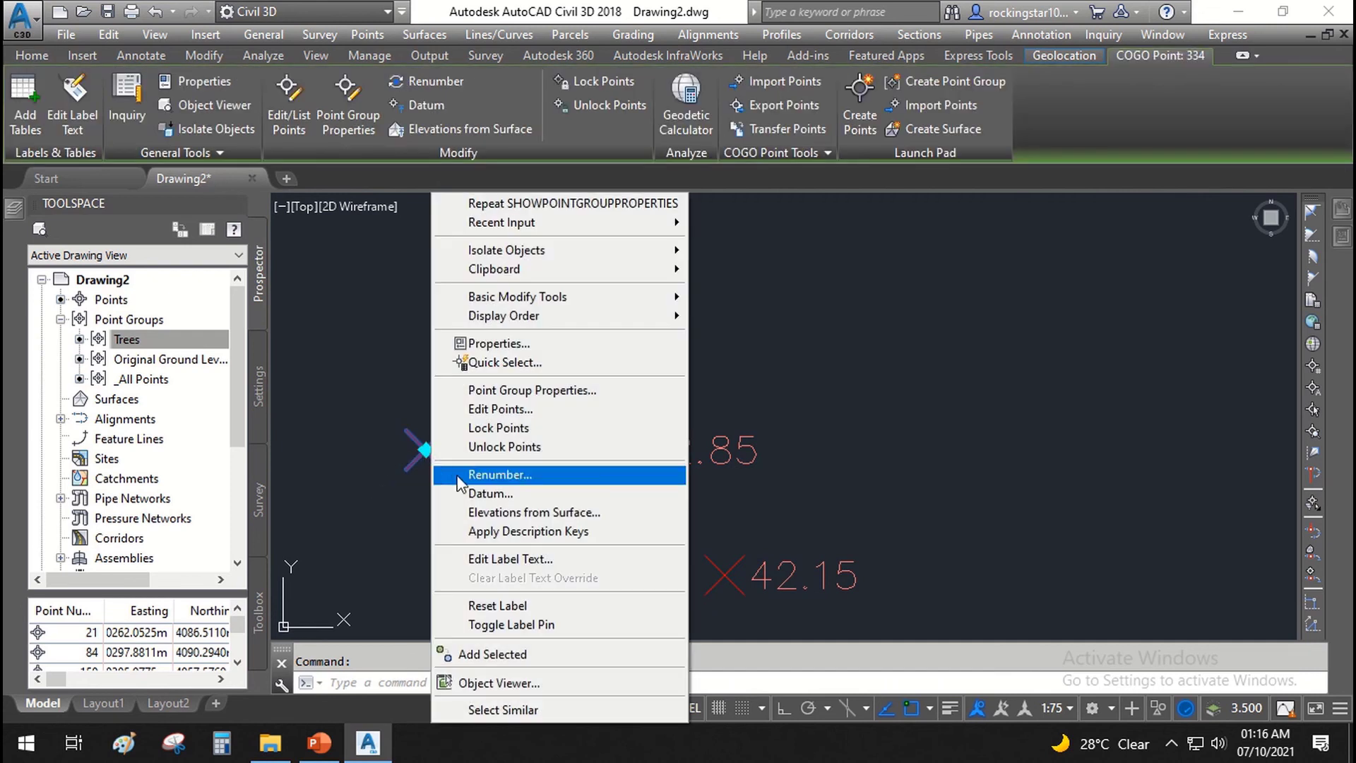
pyautogui.click(557, 390)
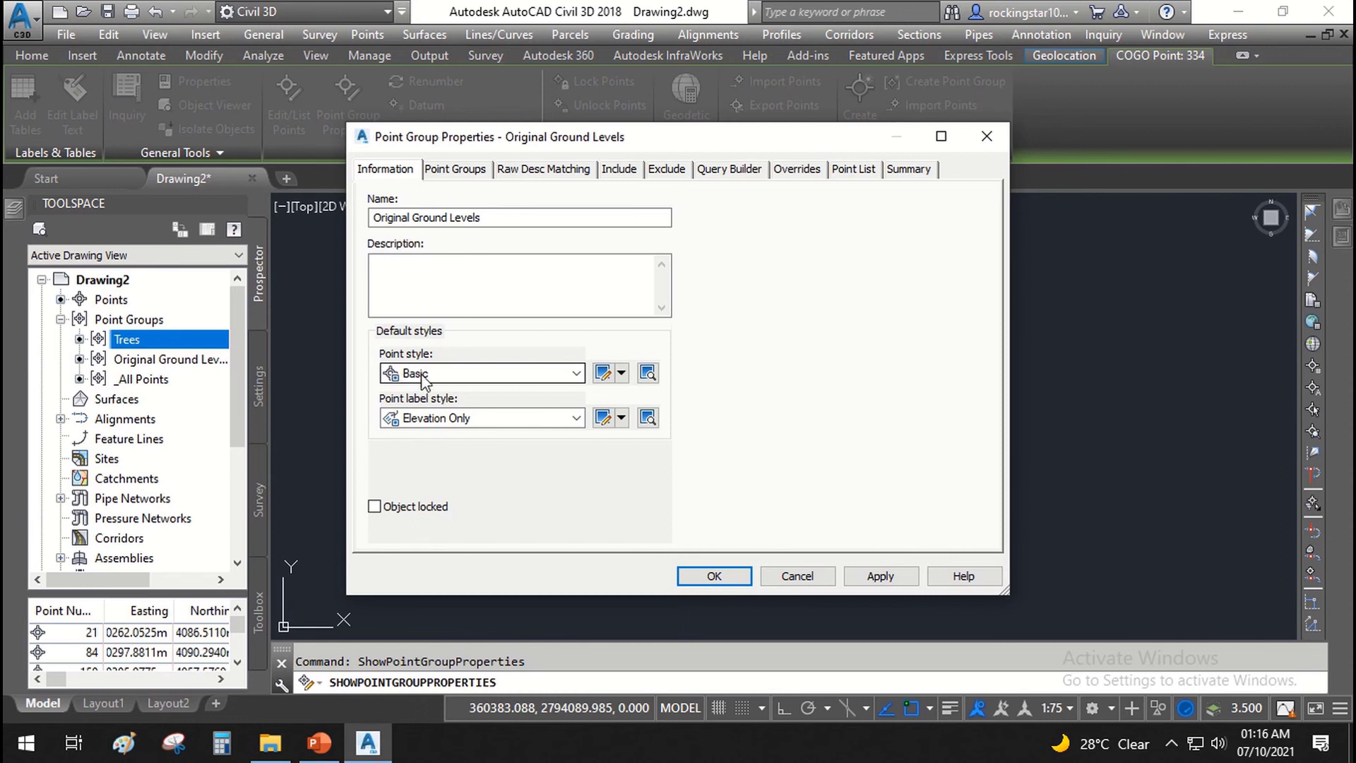
pyautogui.click(604, 374)
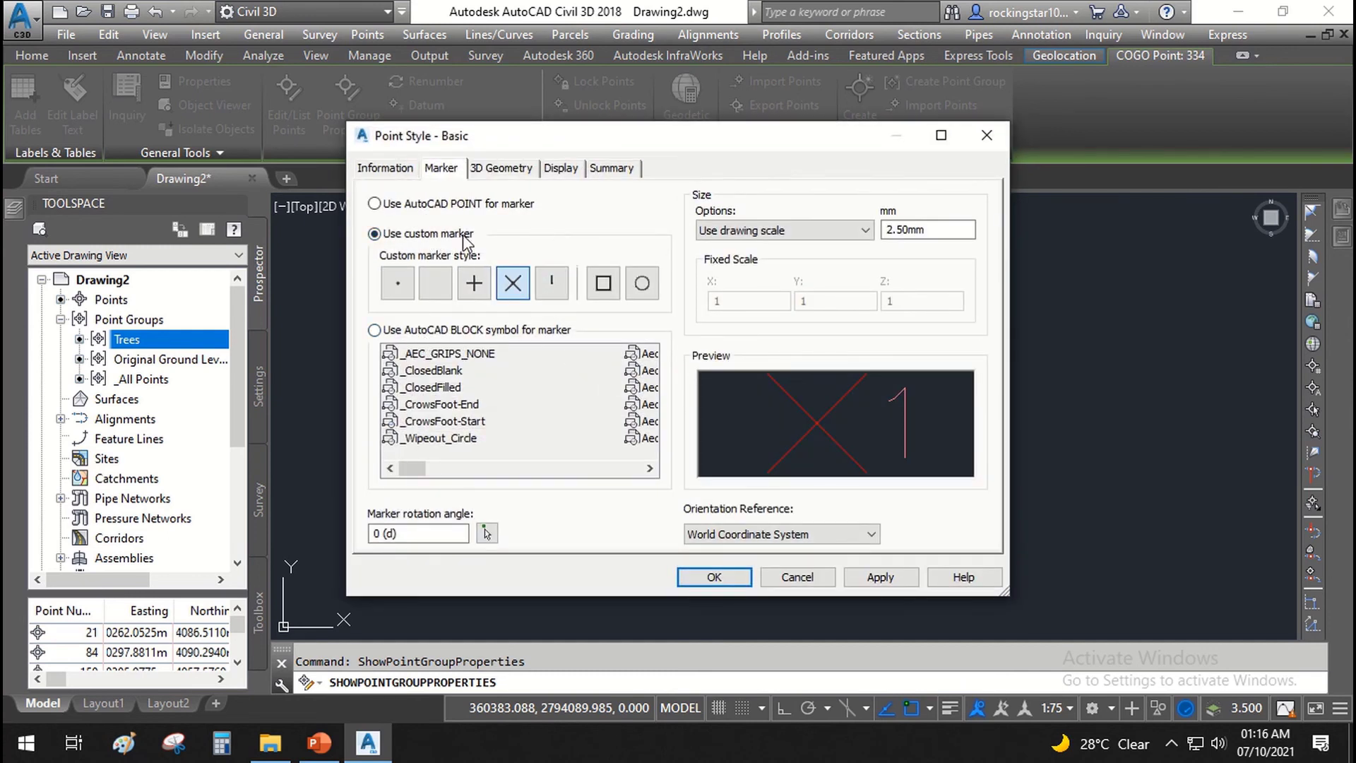
pyautogui.click(390, 169)
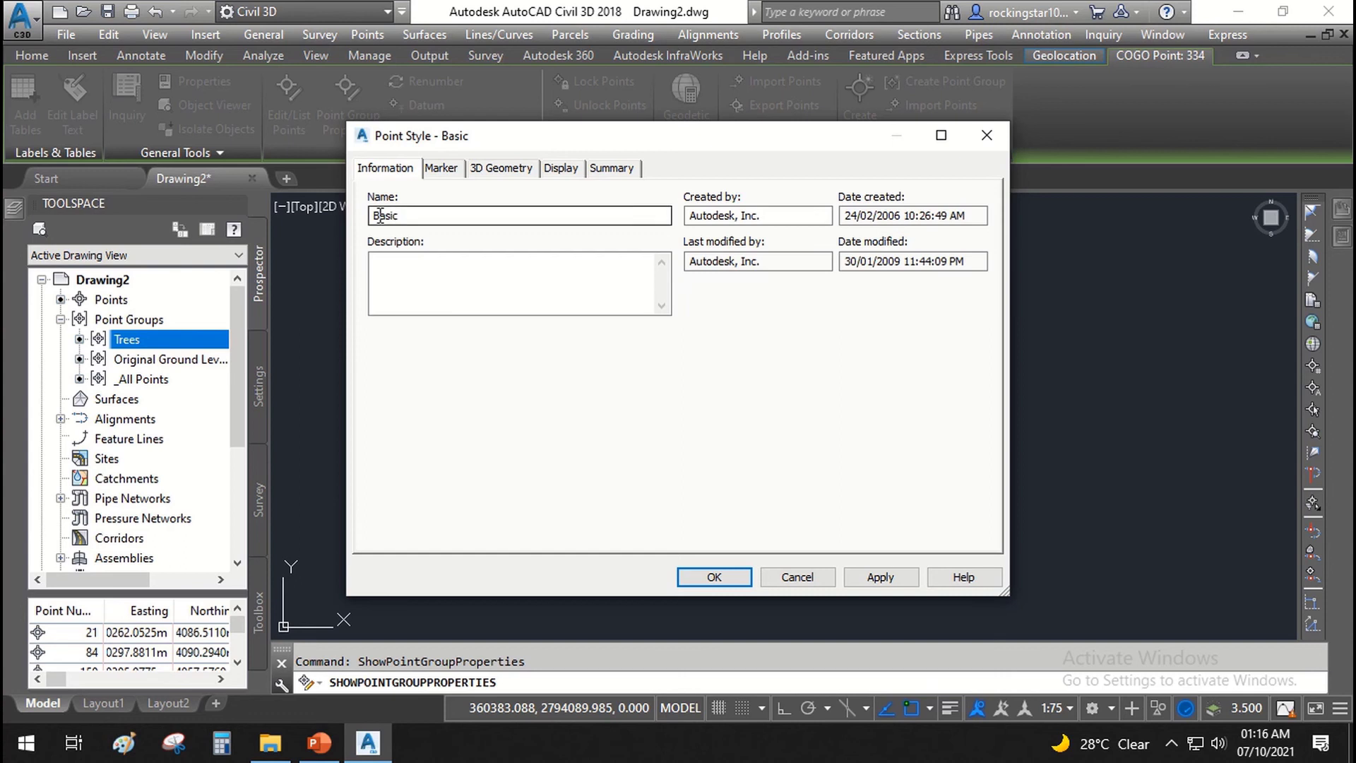
pyautogui.click(436, 172)
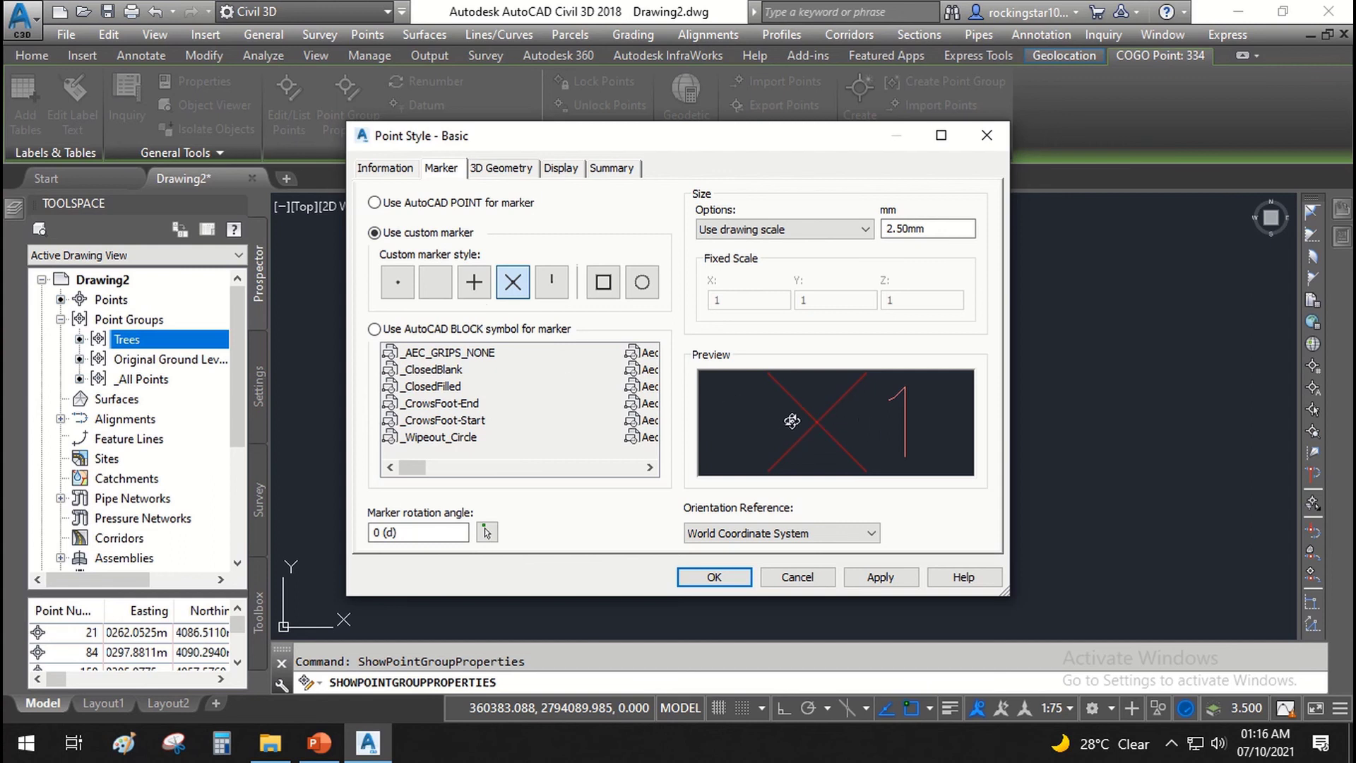
# - Set the Basic point style's custom marker to the dot and accept both the style and the group properties
pyautogui.click(399, 283)
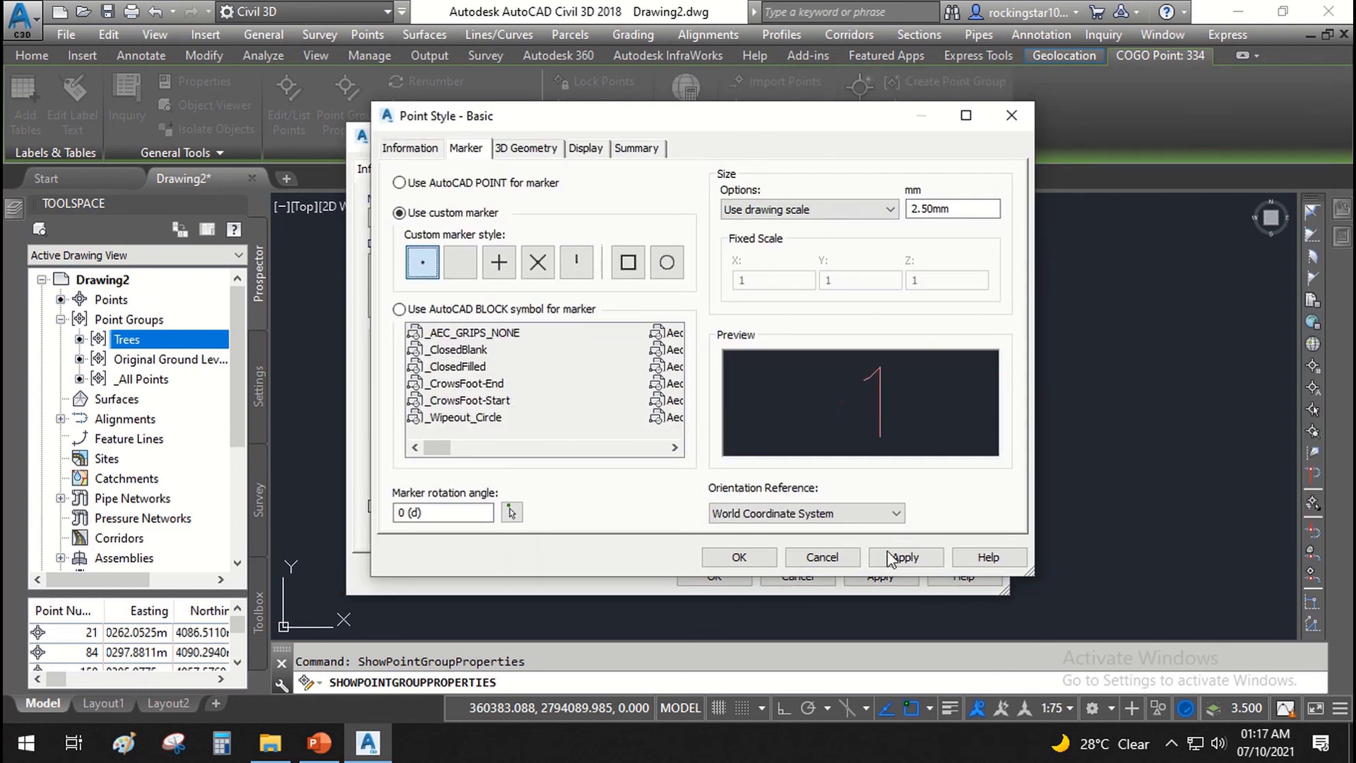
pyautogui.click(737, 558)
pyautogui.click(855, 572)
pyautogui.click(742, 576)
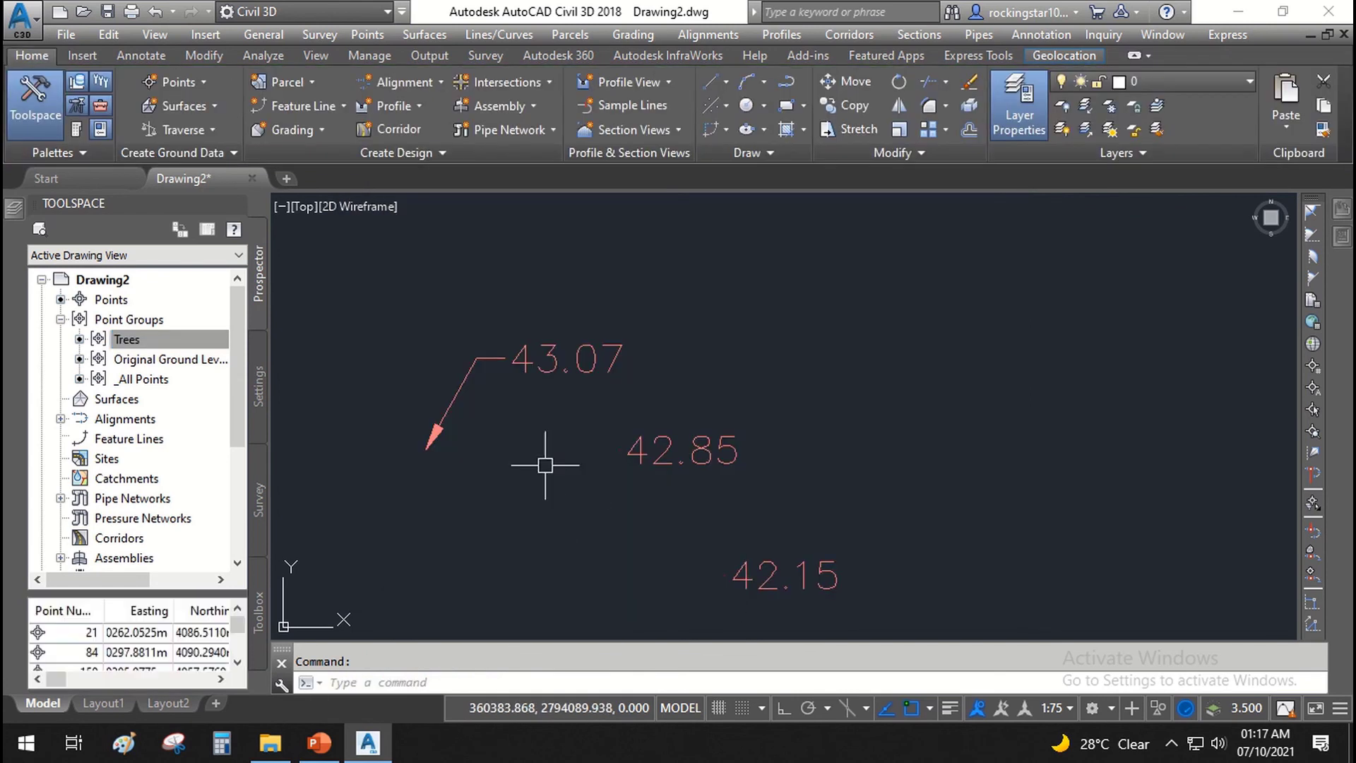
# - Examine the dot marker beside the 41.64 elevation label up close
pyautogui.scroll(-4, 697, 407)
pyautogui.scroll(8, 475, 339)
pyautogui.moveTo(367, 381); pyautogui.dragTo(630, 367, button='middle')
pyautogui.click(630, 367)
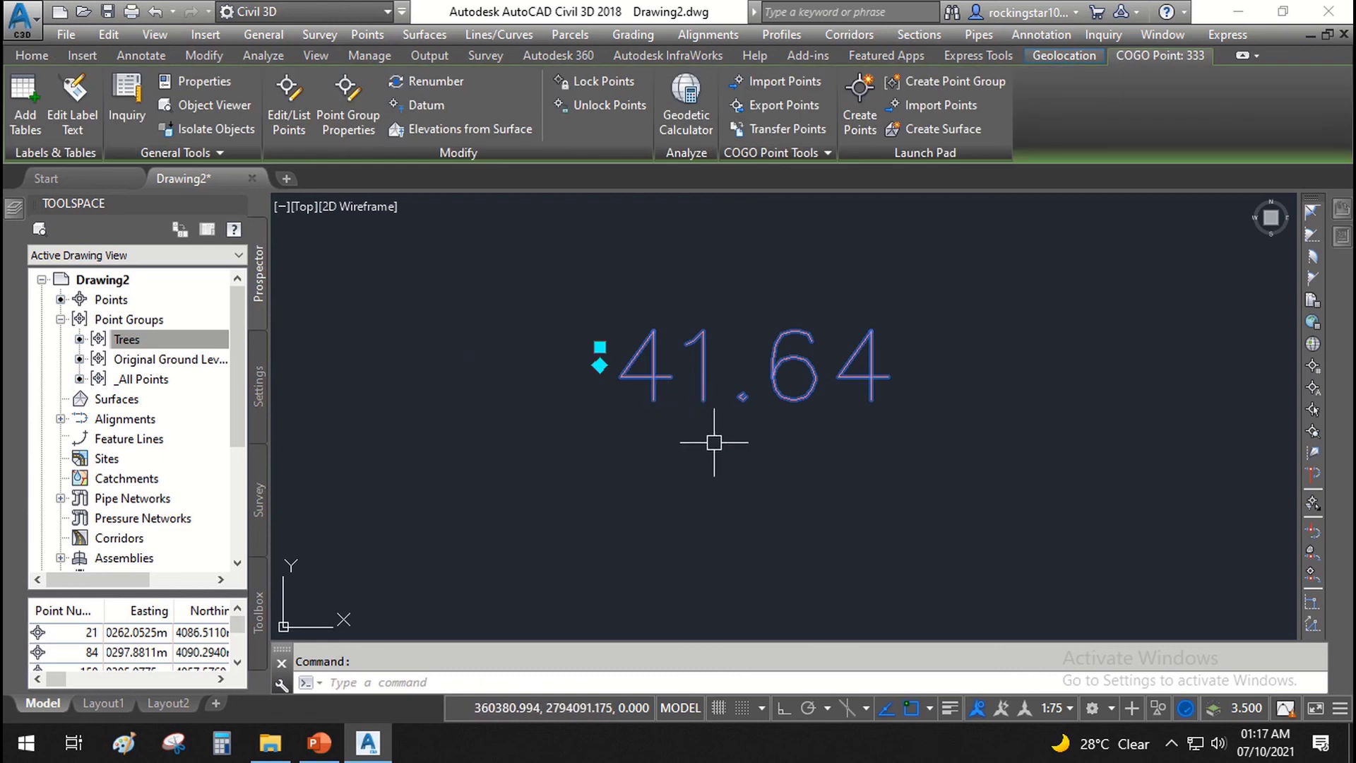
pyautogui.press('Escape')
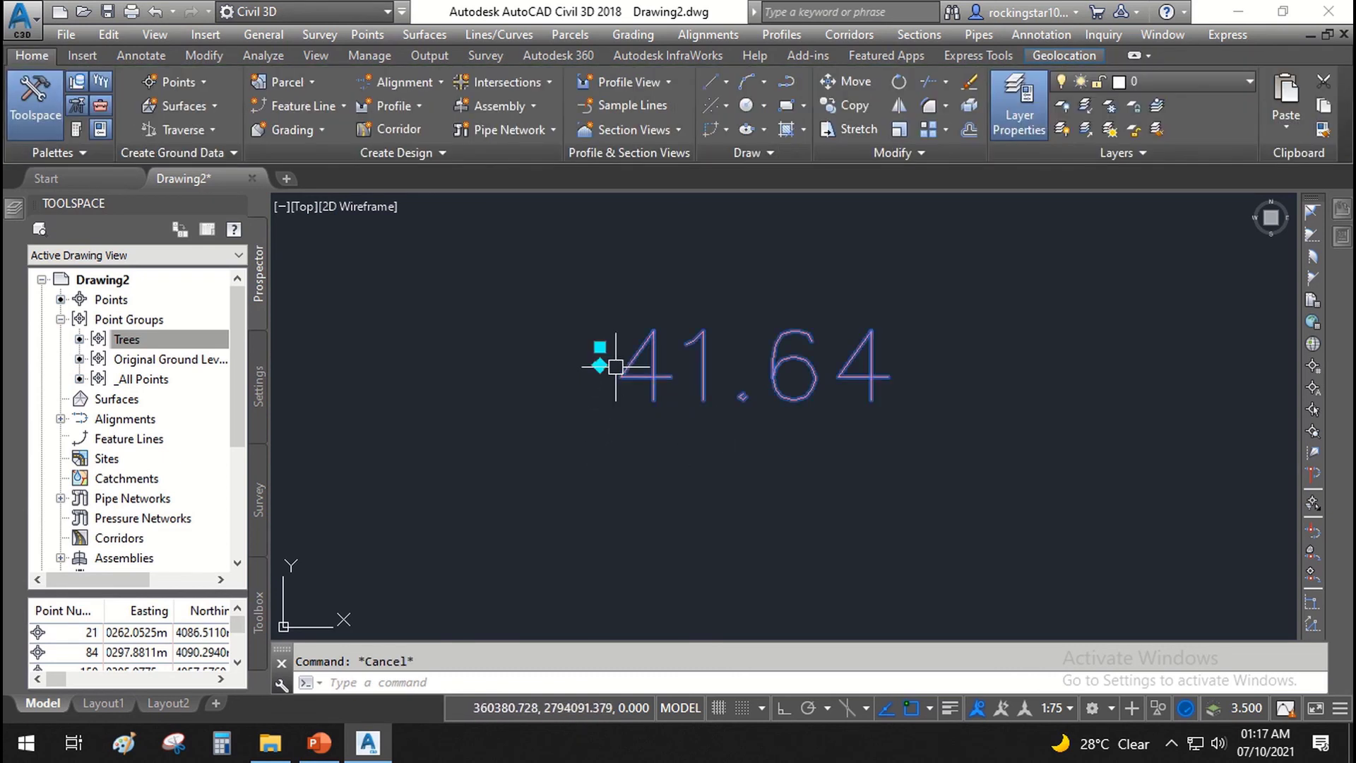
# - From the 41.64 point's group properties for Original Ground Levels, copy the Basic point style and name the copy Test 1
pyautogui.click(616, 371)
pyautogui.rightClick(619, 409)
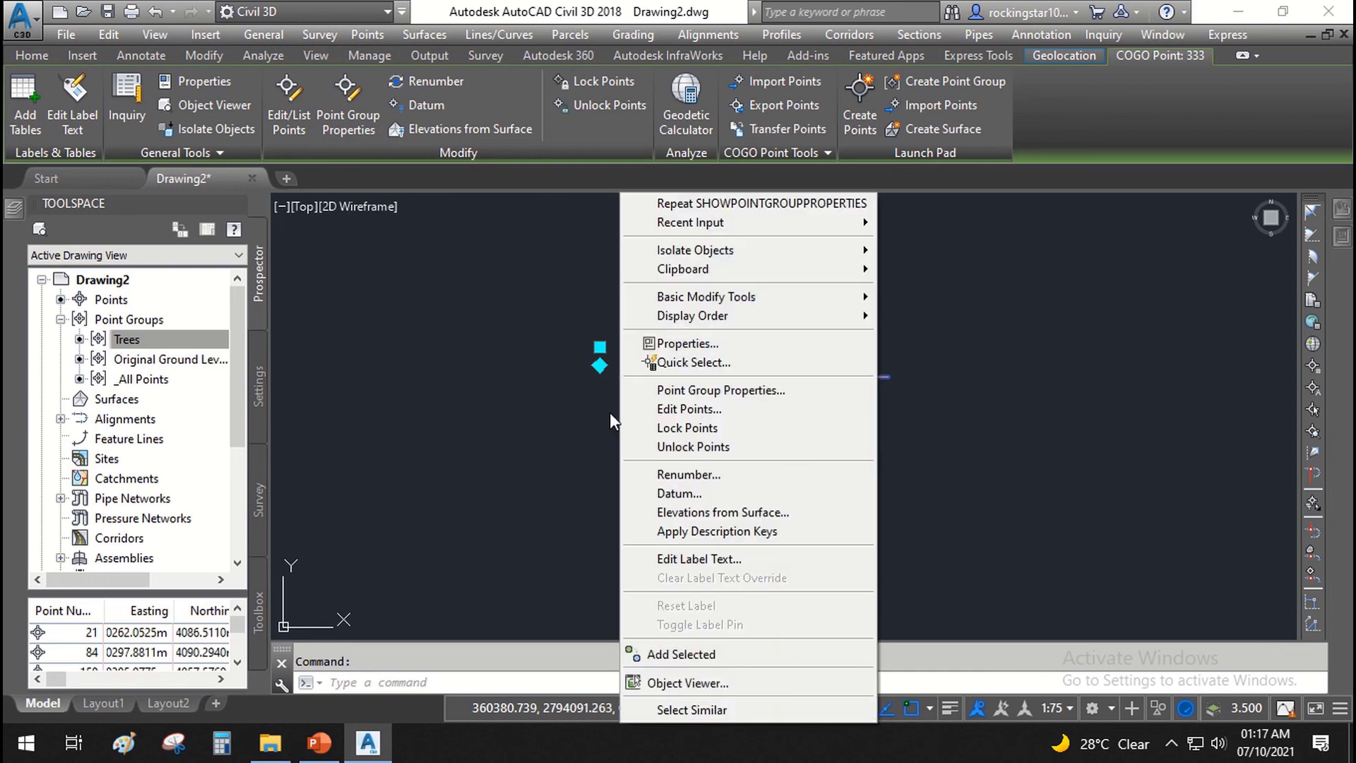
pyautogui.click(735, 396)
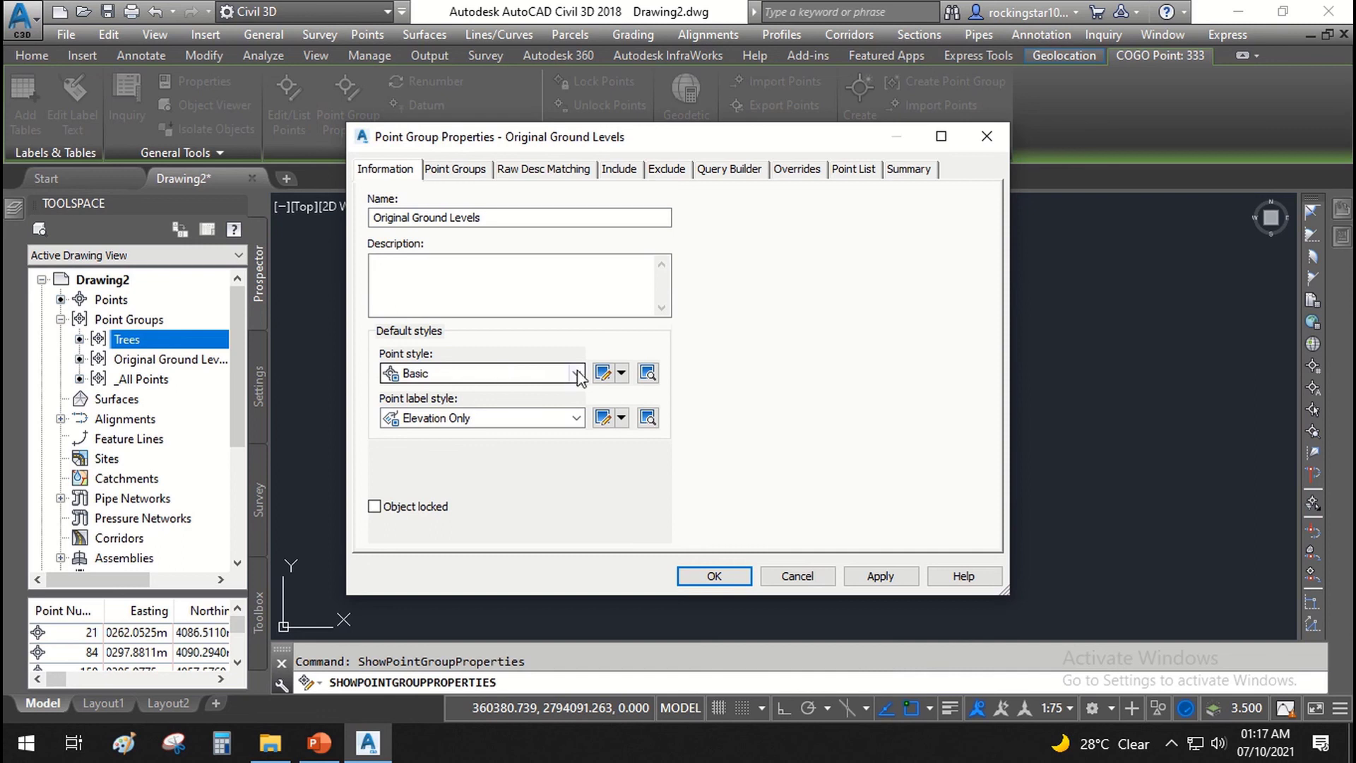
pyautogui.click(622, 375)
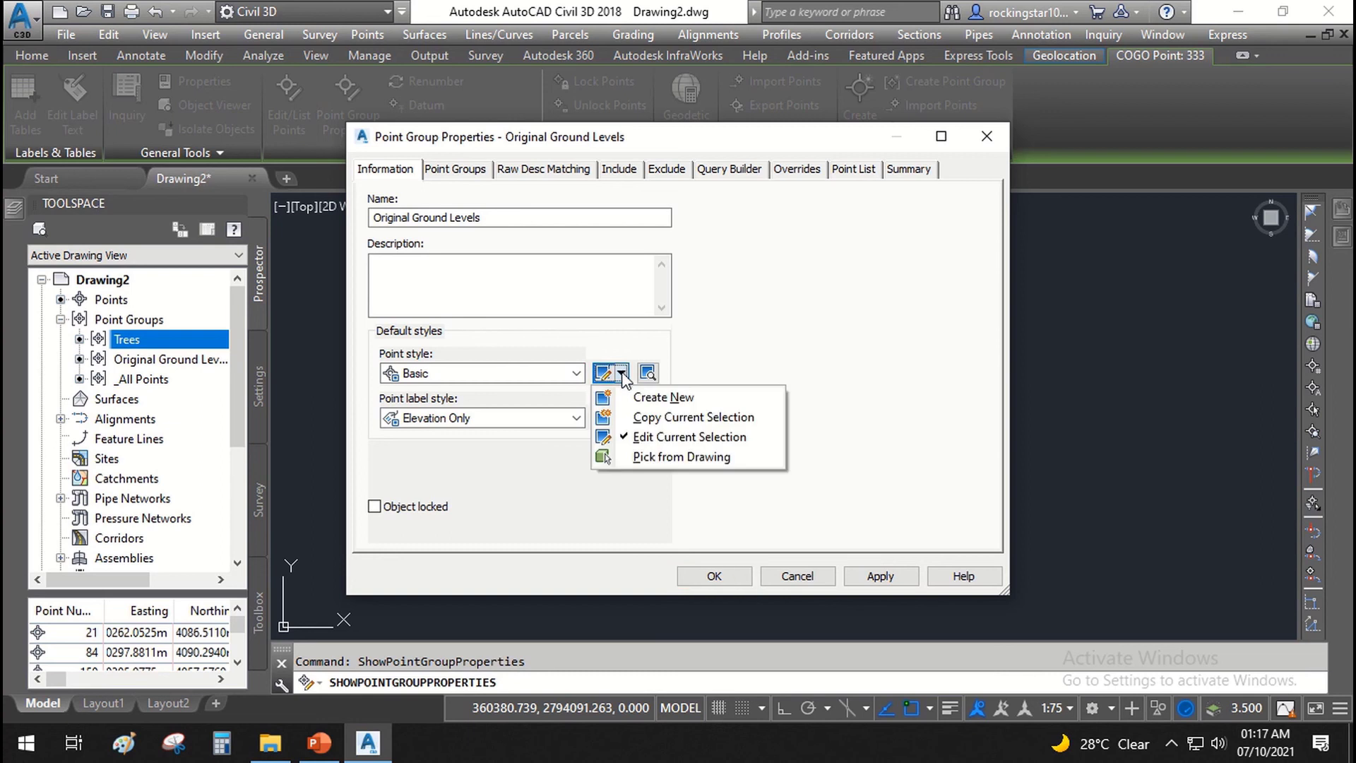
pyautogui.click(636, 416)
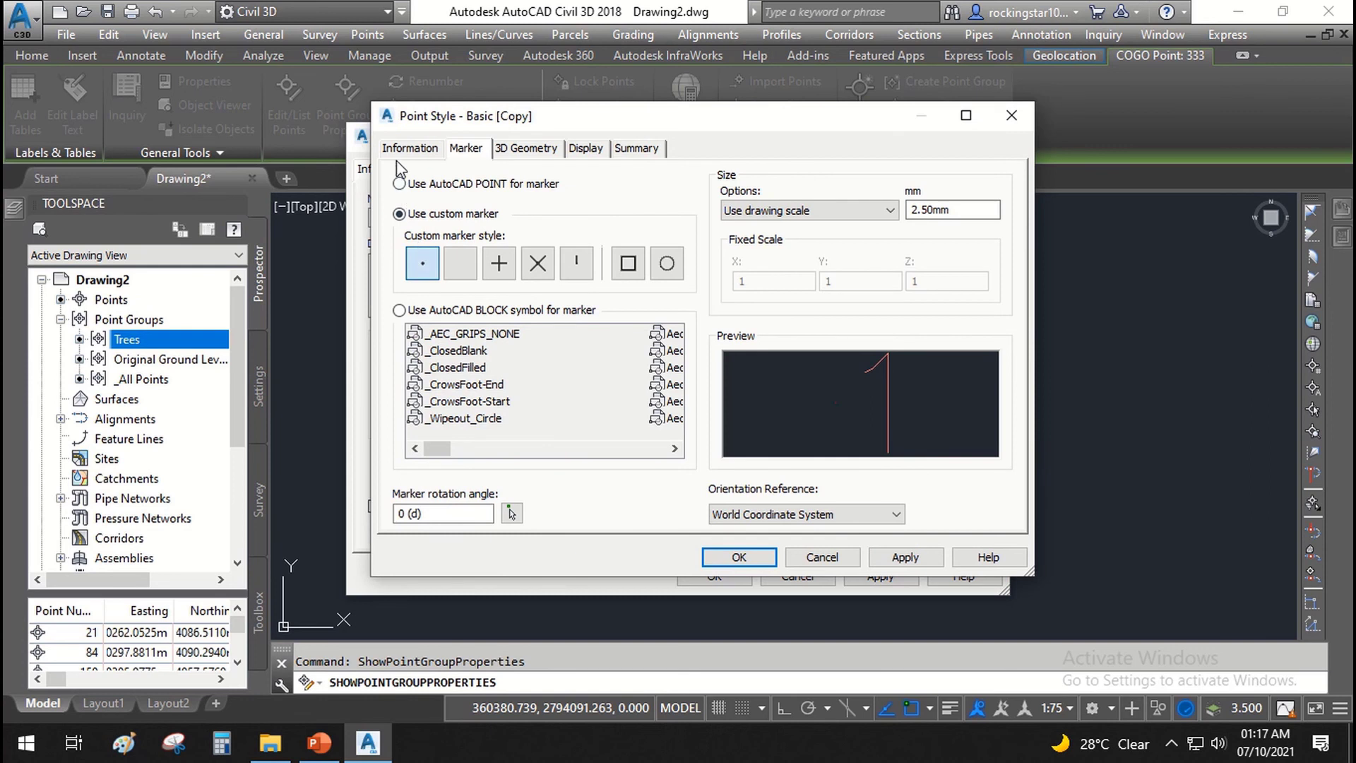
pyautogui.click(410, 148)
pyautogui.moveTo(479, 196); pyautogui.dragTo(406, 200)
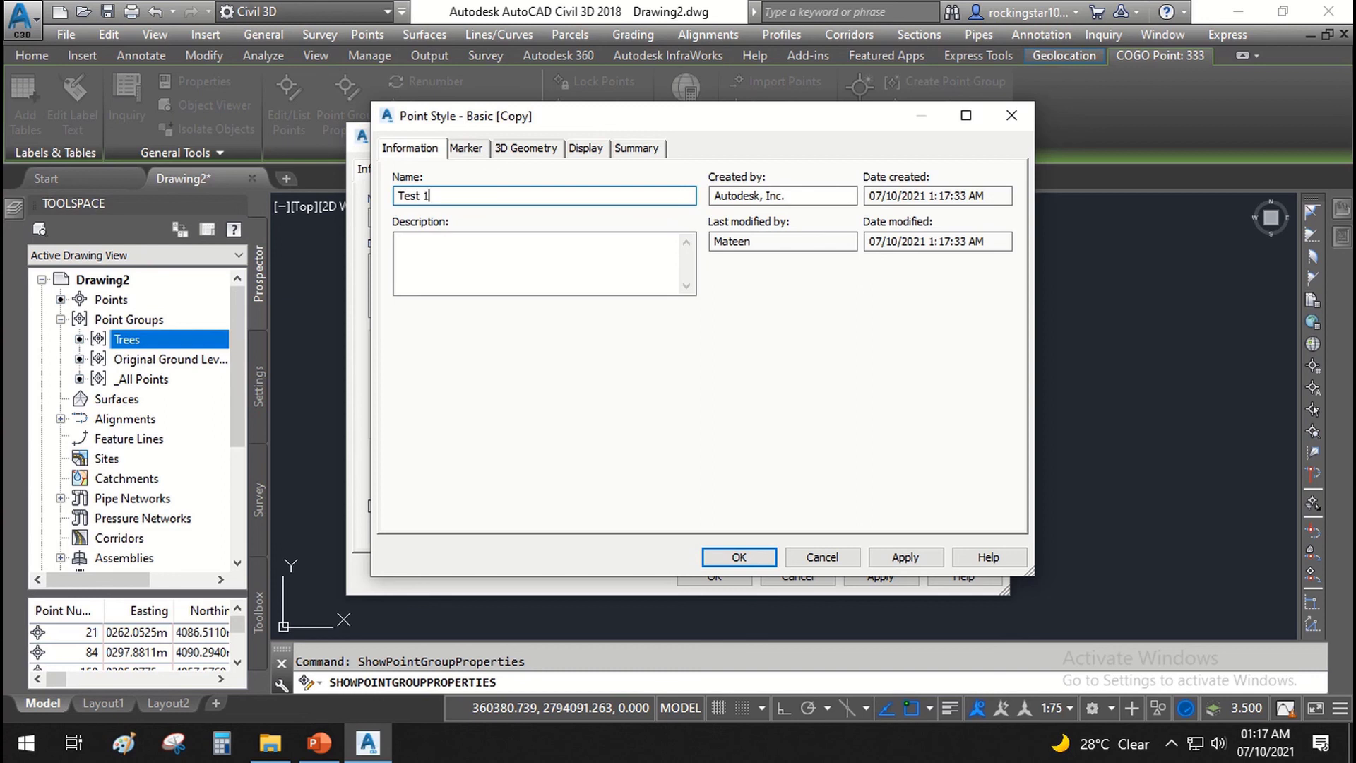
# - Set the Test 1 point style's custom marker to an X with a circle around it
pyautogui.click(466, 148)
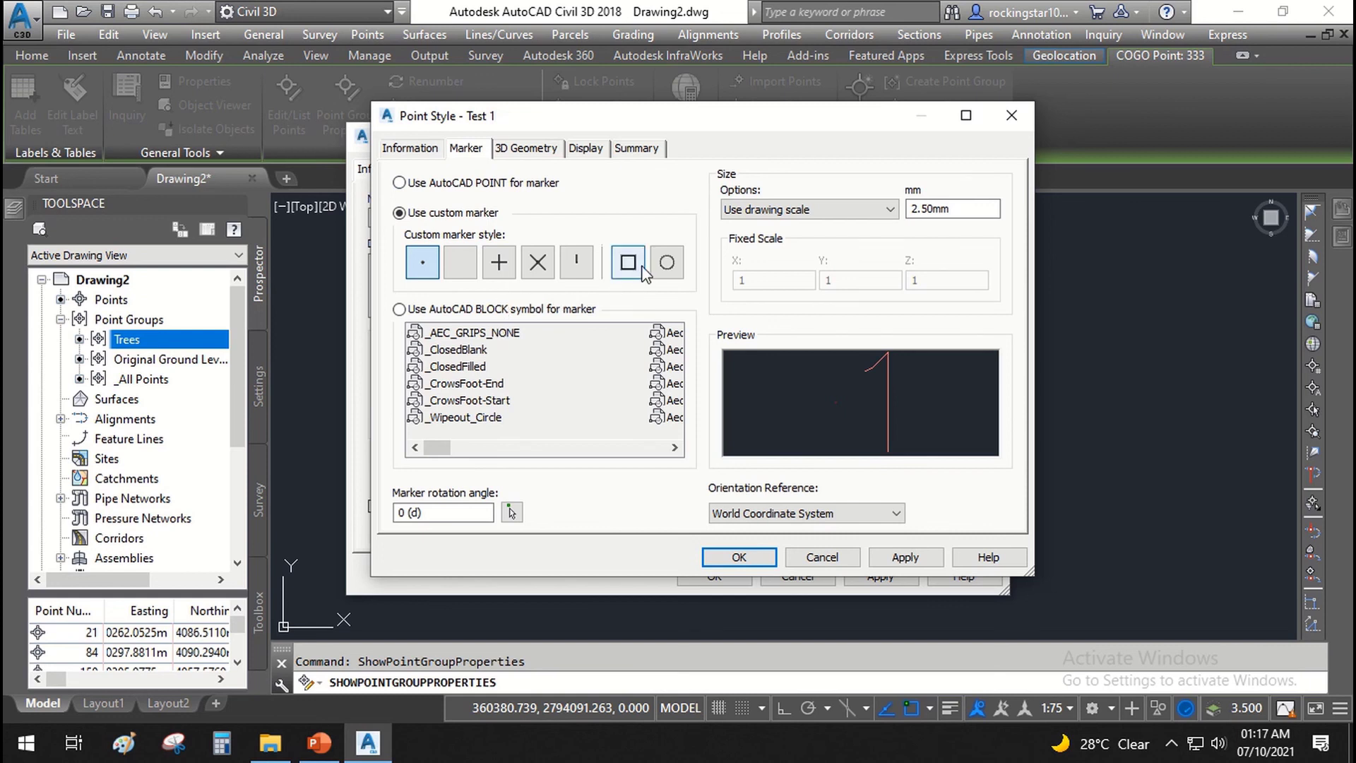
pyautogui.click(668, 267)
pyautogui.click(544, 271)
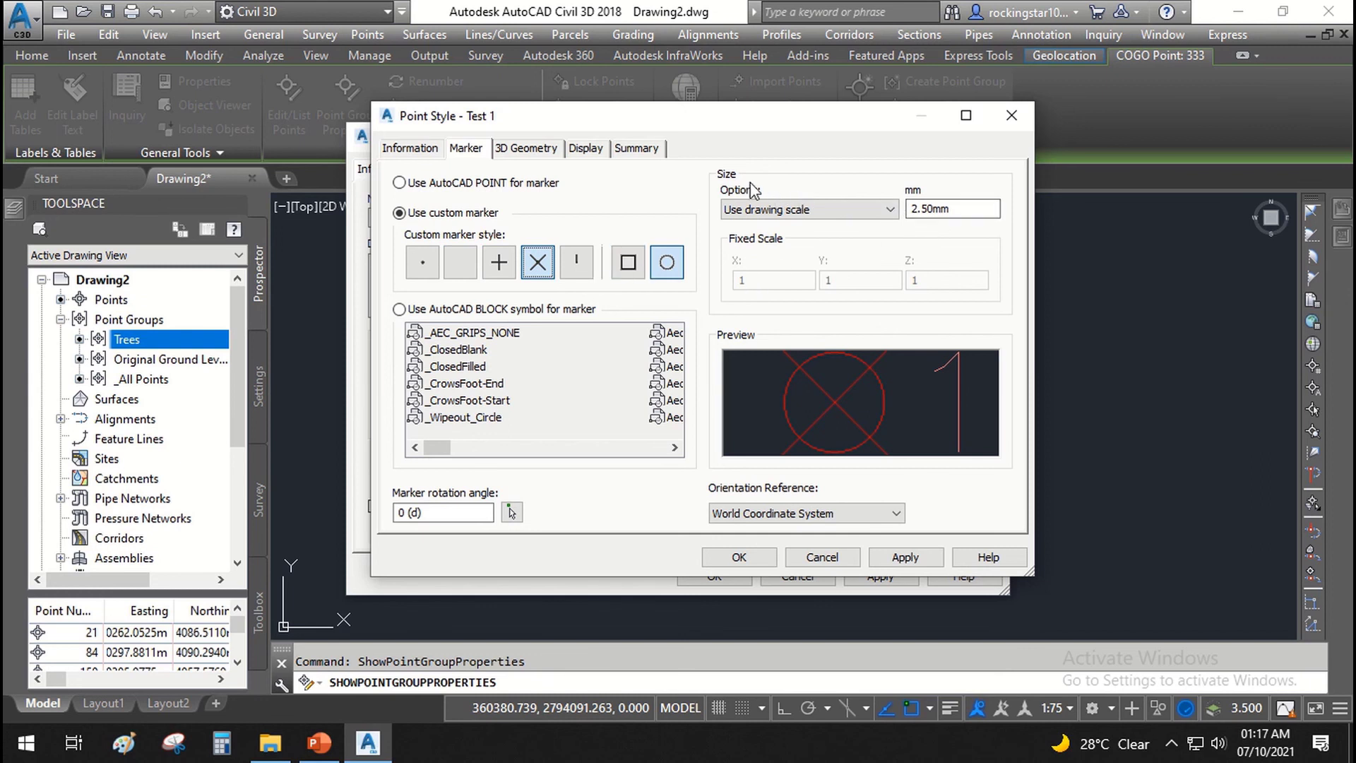
# - Set the Test 1 marker size to .5 mm at drawing scale, then apply and accept both the style and the group properties
pyautogui.click(949, 209)
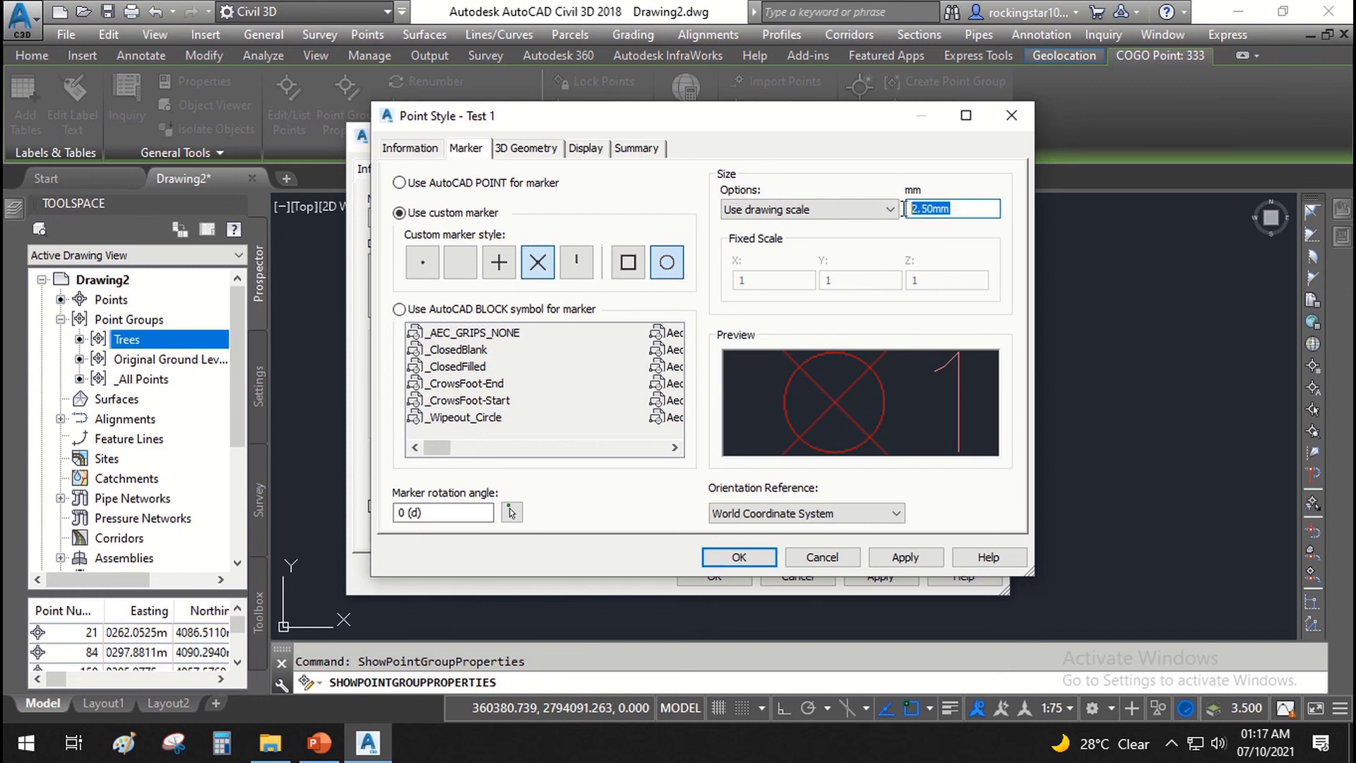
pyautogui.press('BackSpace')
pyautogui.write('.5')
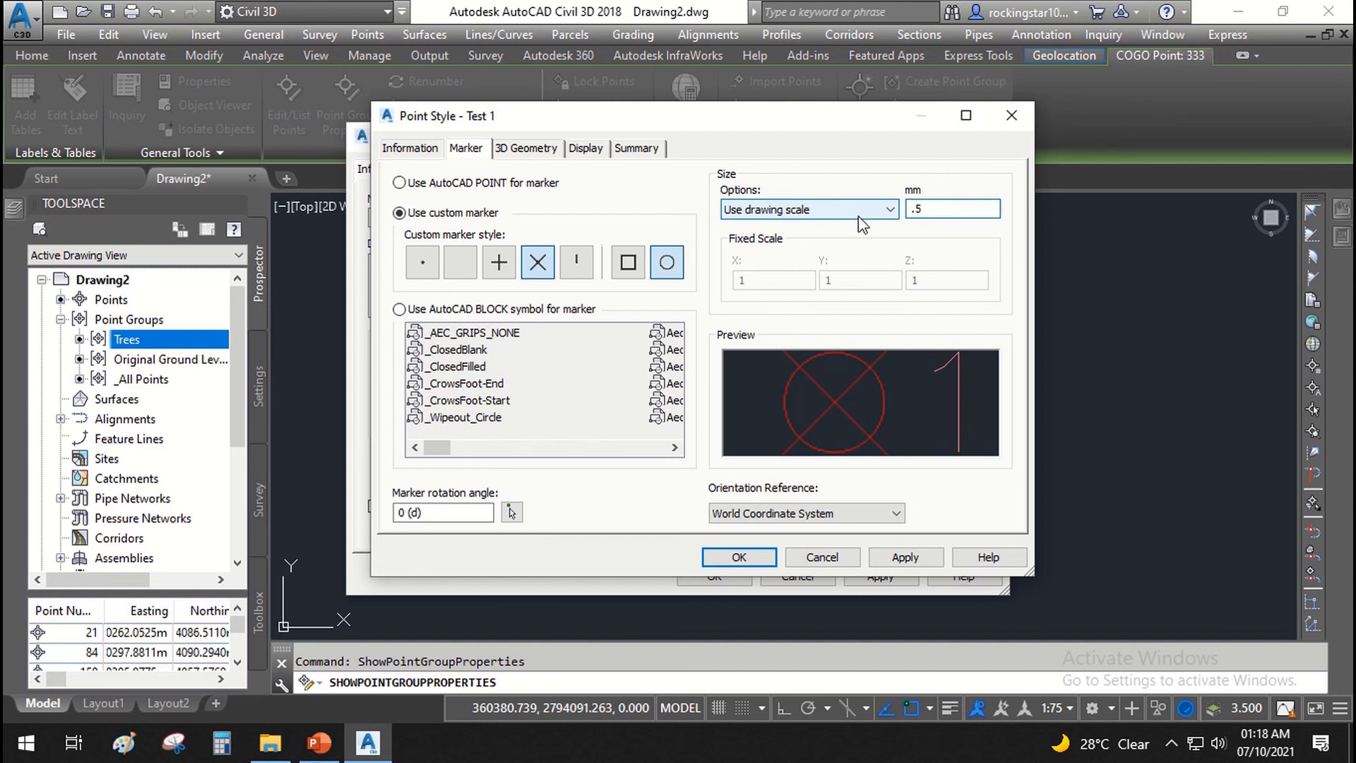
pyautogui.click(903, 557)
pyautogui.click(753, 558)
pyautogui.click(869, 575)
pyautogui.click(715, 576)
pyautogui.press('Escape')
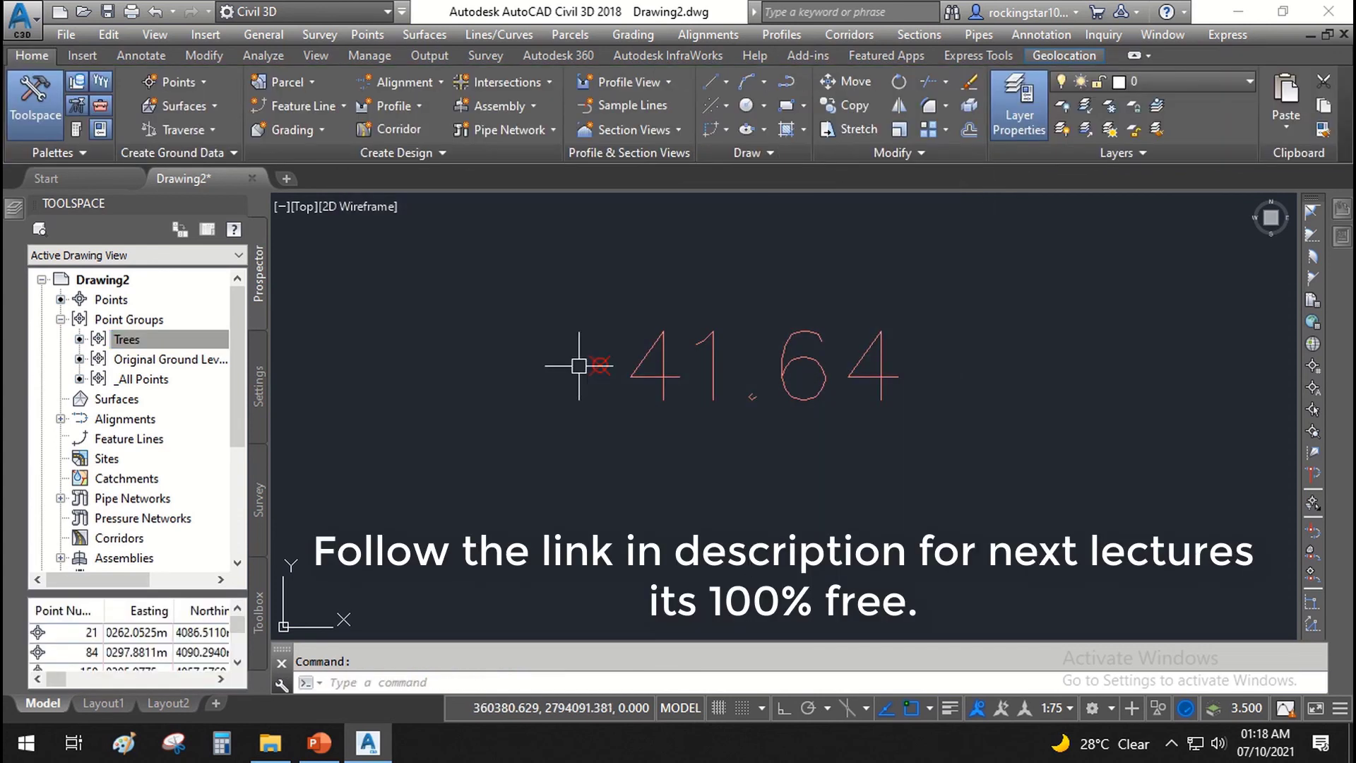
# - Examine the markers on other ground points, such as the one labelled 45.52, and across the whole survey
pyautogui.scroll(-5, 717, 354)
pyautogui.scroll(-5, 671, 346)
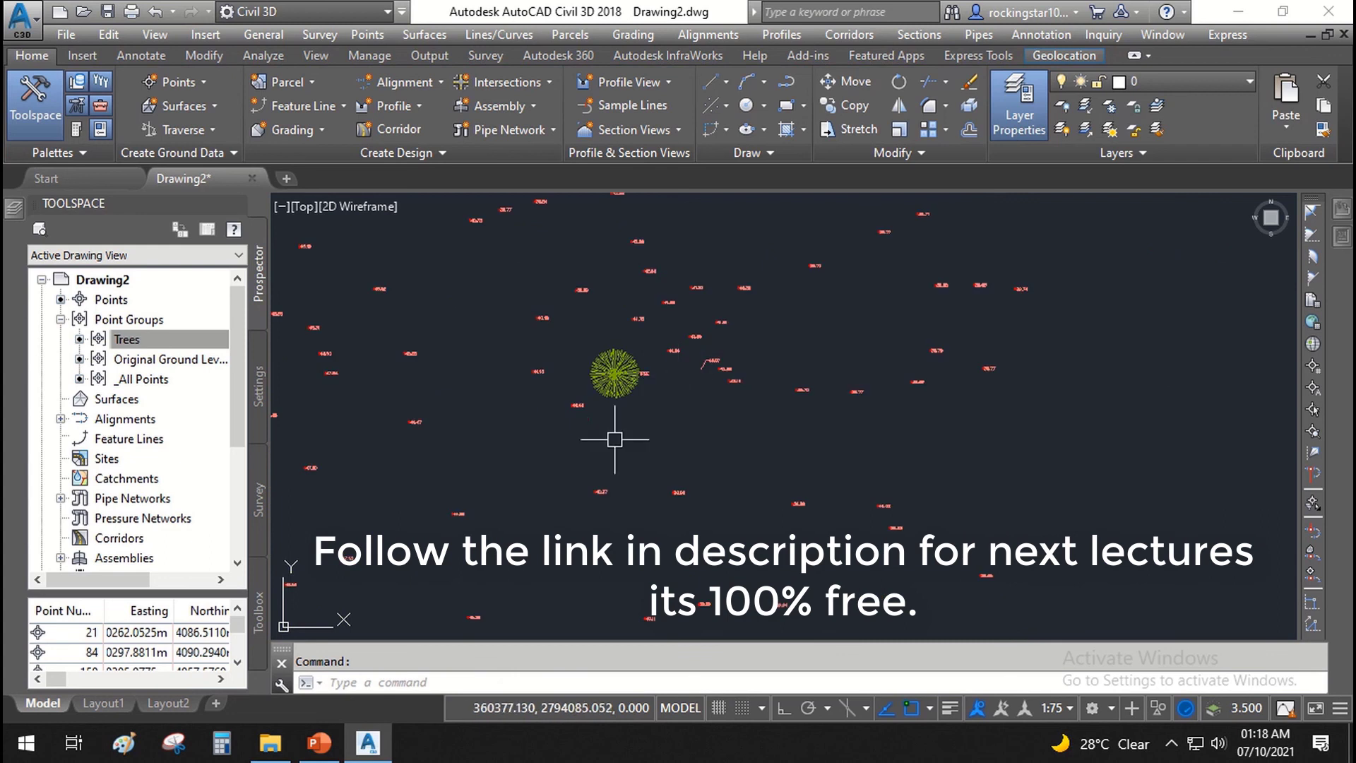
pyautogui.moveTo(457, 369); pyautogui.dragTo(636, 384, button='middle')
pyautogui.scroll(8, 664, 433)
pyautogui.scroll(4, 664, 433)
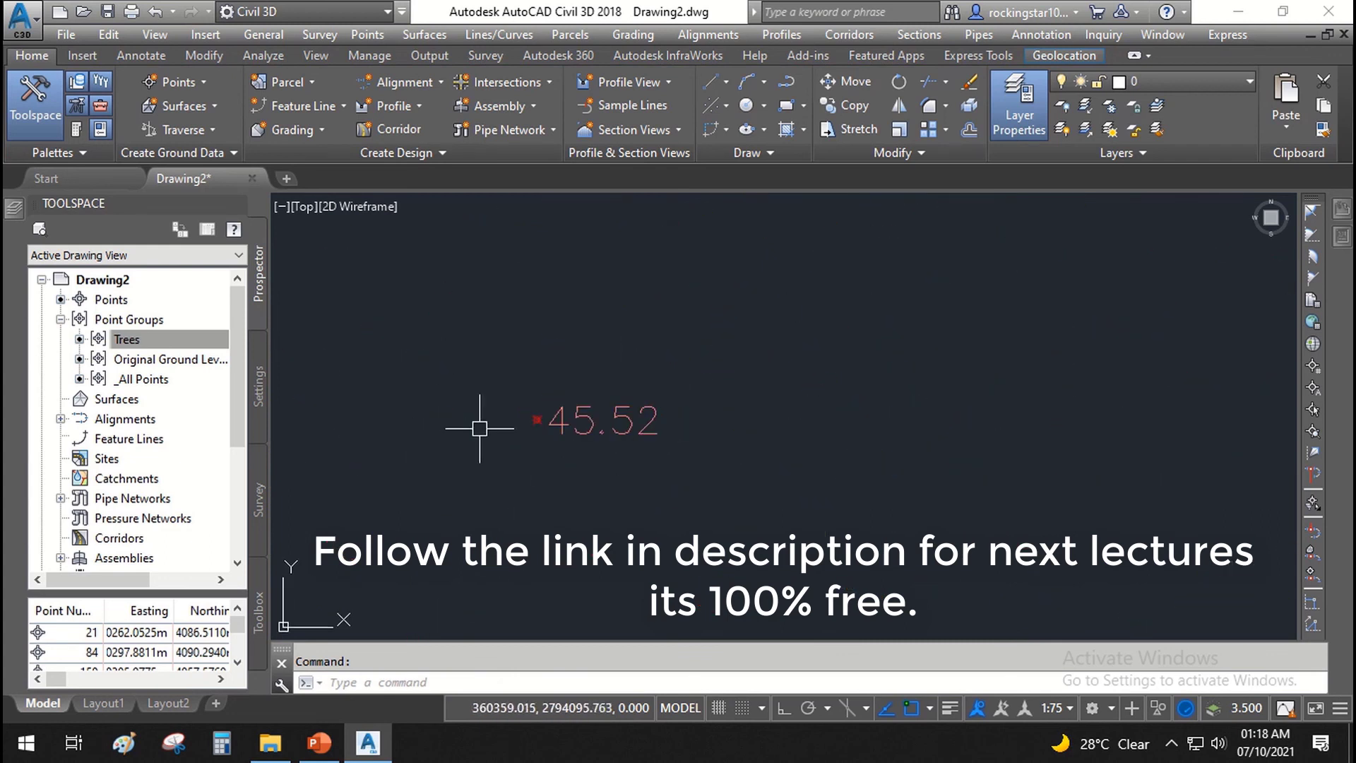
pyautogui.scroll(-12, 565, 427)
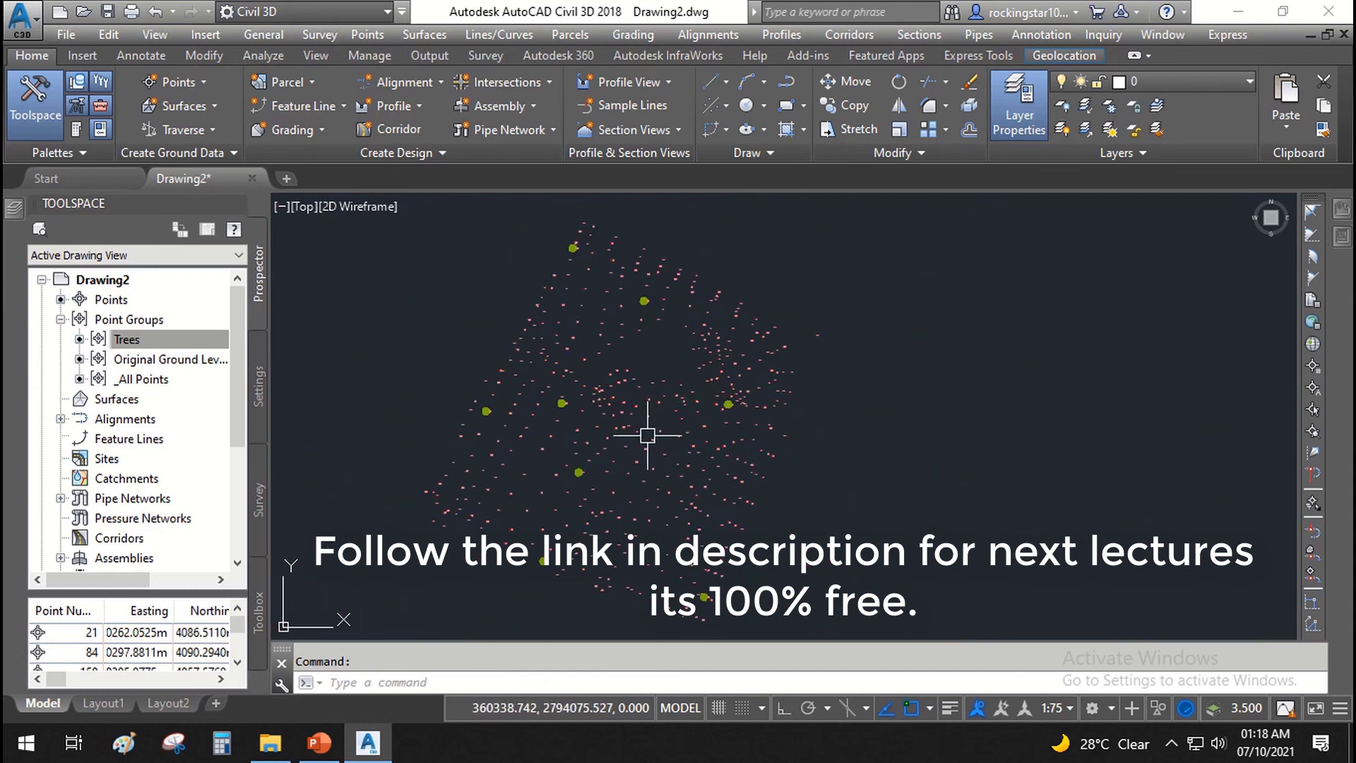